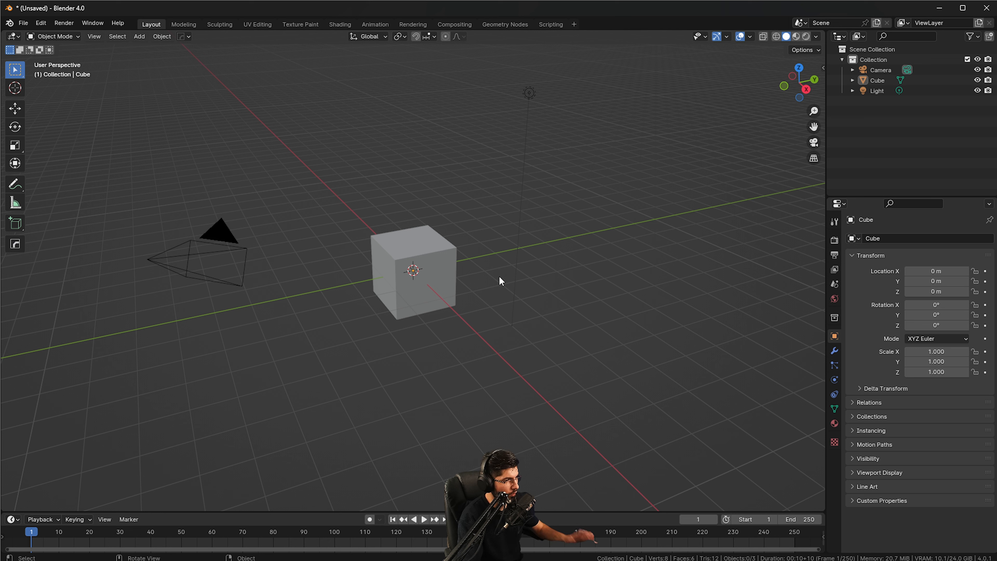
- Delete the default light from the scene
{"action": "left_click", "coordinate": [439, 266]}
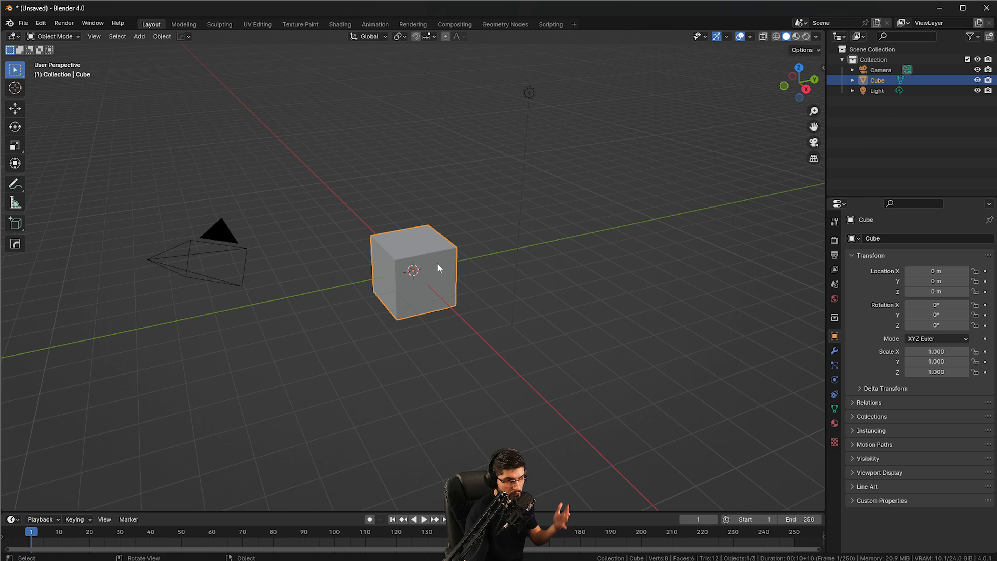
{"action": "scroll", "coordinate": [524, 196], "scroll_direction": "down", "scroll_amount": 2}
{"action": "middle_click_drag", "start_coordinate": [525, 197], "coordinate": [517, 198]}
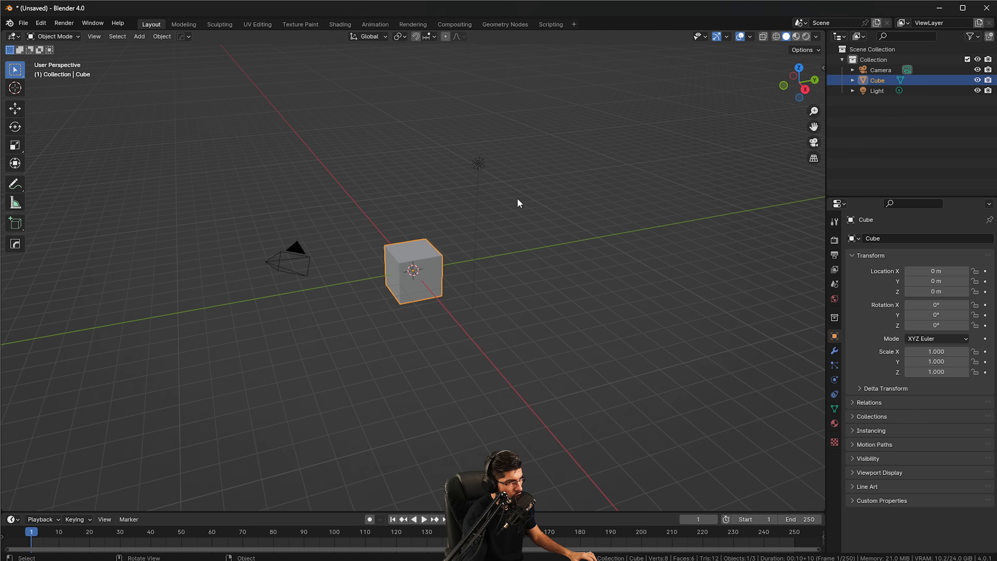
{"action": "left_click_drag", "start_coordinate": [544, 146], "coordinate": [463, 176]}
{"action": "left_click_drag", "start_coordinate": [304, 198], "coordinate": [282, 257], "text": "shift"}
{"action": "middle_click_drag", "start_coordinate": [453, 173], "coordinate": [444, 172]}
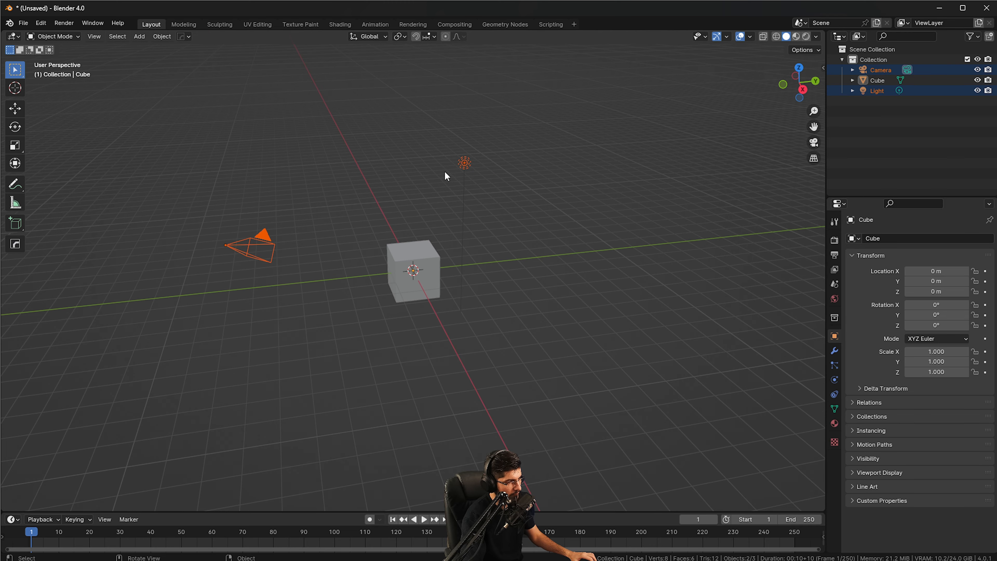
{"action": "left_click_drag", "start_coordinate": [501, 147], "coordinate": [451, 179]}
{"action": "key", "text": "x"}
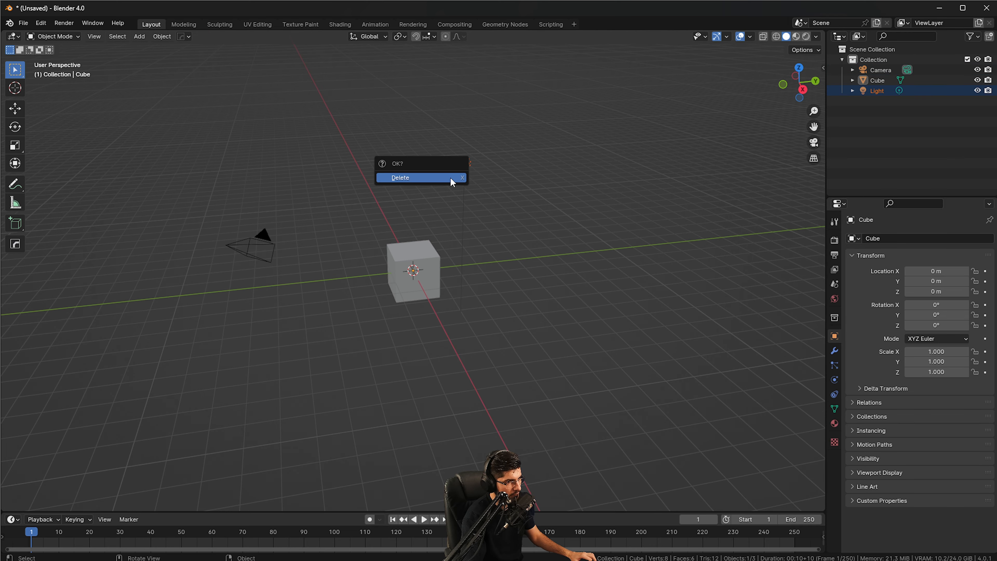
{"action": "left_click", "coordinate": [451, 178]}
- Select the cube and split the 3D viewport into two side-by-side areas, the first one wider
{"action": "middle_click_drag", "start_coordinate": [460, 174], "coordinate": [501, 190]}
{"action": "scroll", "coordinate": [433, 228], "scroll_direction": "up", "scroll_amount": 3}
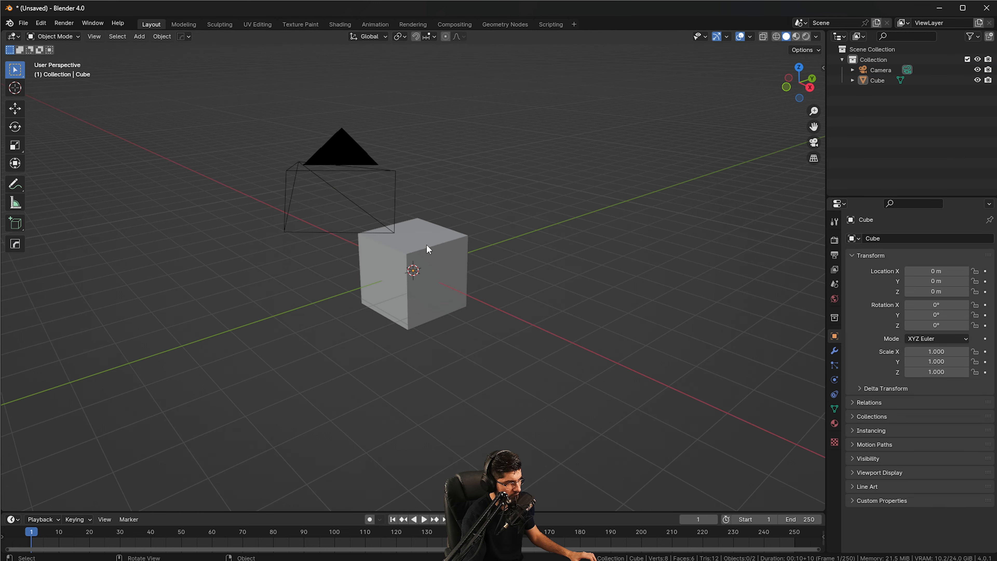
{"action": "left_click", "coordinate": [455, 265]}
{"action": "middle_click_drag", "start_coordinate": [456, 265], "coordinate": [571, 352]}
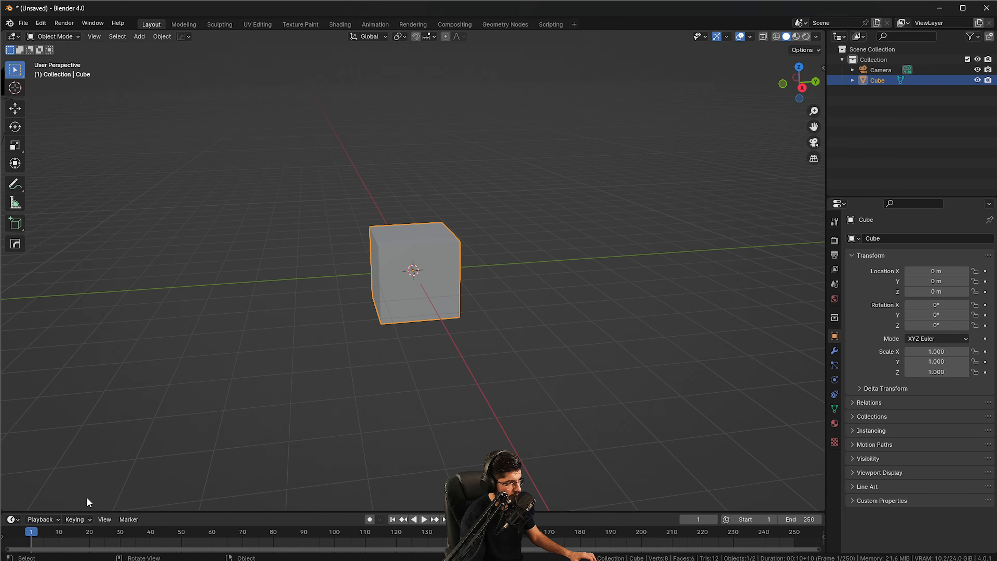
{"action": "left_click_drag", "start_coordinate": [16, 507], "coordinate": [600, 468]}
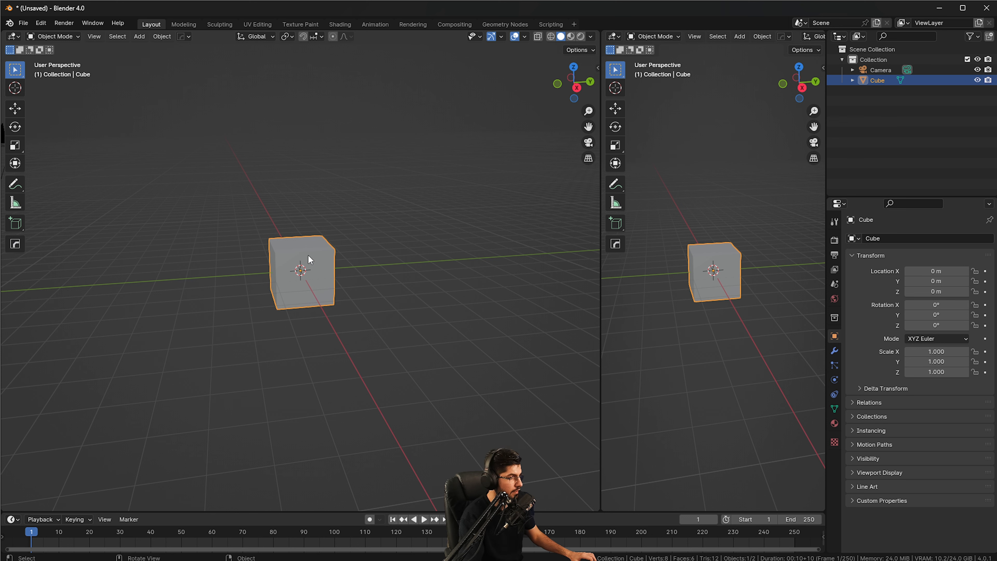
{"action": "middle_click_drag", "start_coordinate": [308, 289], "coordinate": [377, 265]}
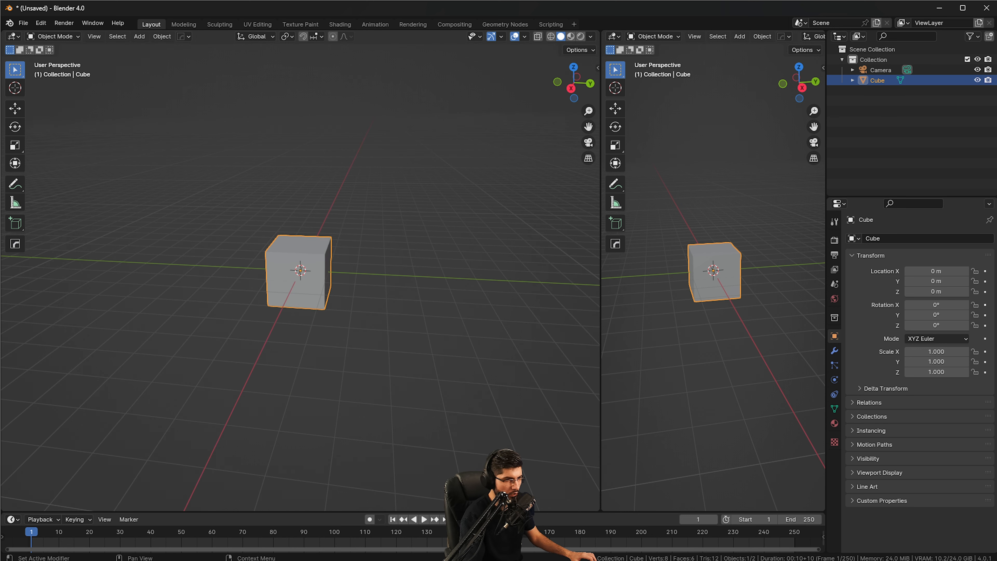
- Rename the cube's material to Gas_Giant
{"action": "left_click", "coordinate": [834, 423]}
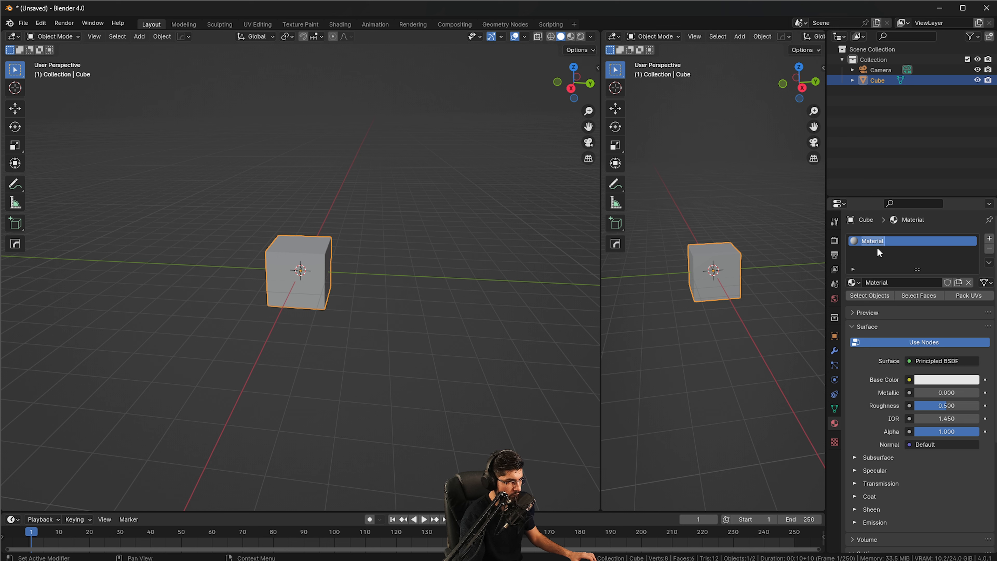
{"action": "type", "text": "G"}
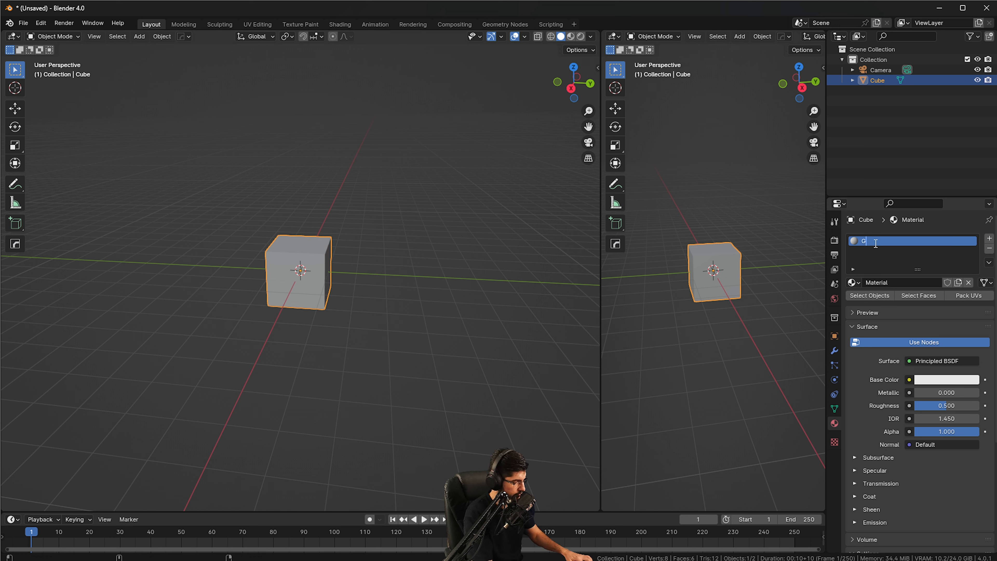
{"action": "type", "text": "as_Paint"}
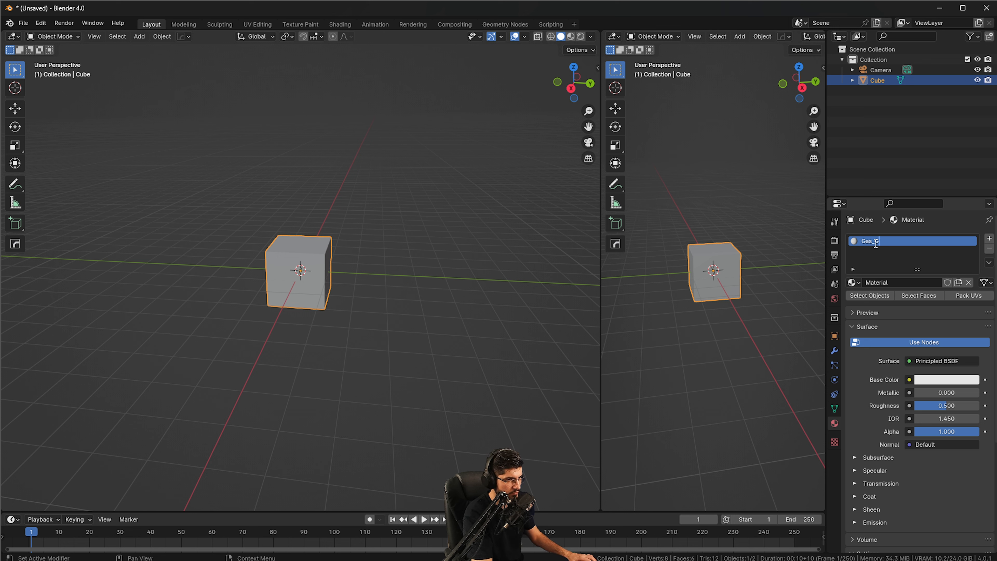
{"action": "type", "text": "iant"}
{"action": "key", "text": "Return"}
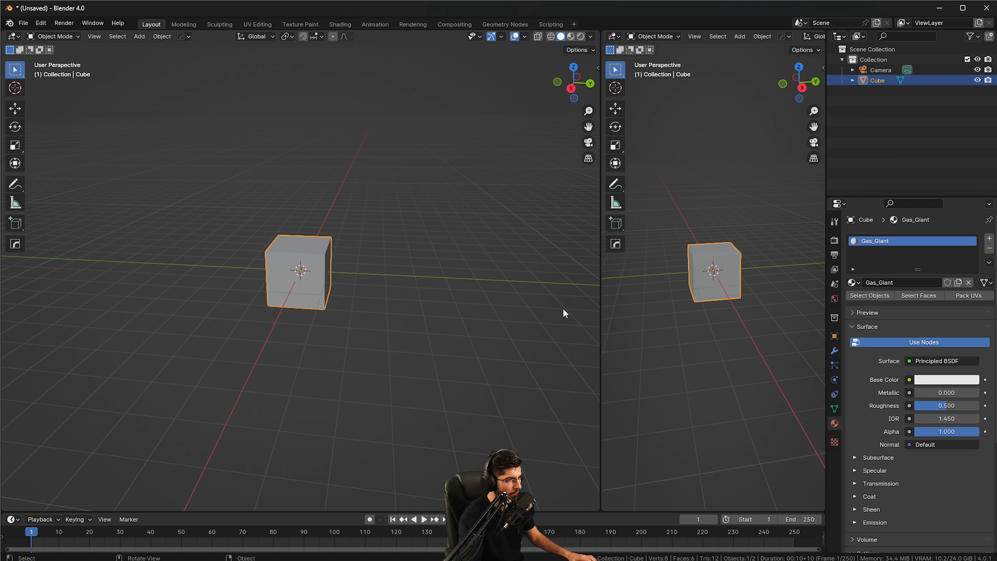
- Turn the wider viewport into a Shader Editor and shift the Principled BSDF node slightly away from the Material Output
{"action": "left_click", "coordinate": [12, 36]}
{"action": "left_click", "coordinate": [40, 132]}
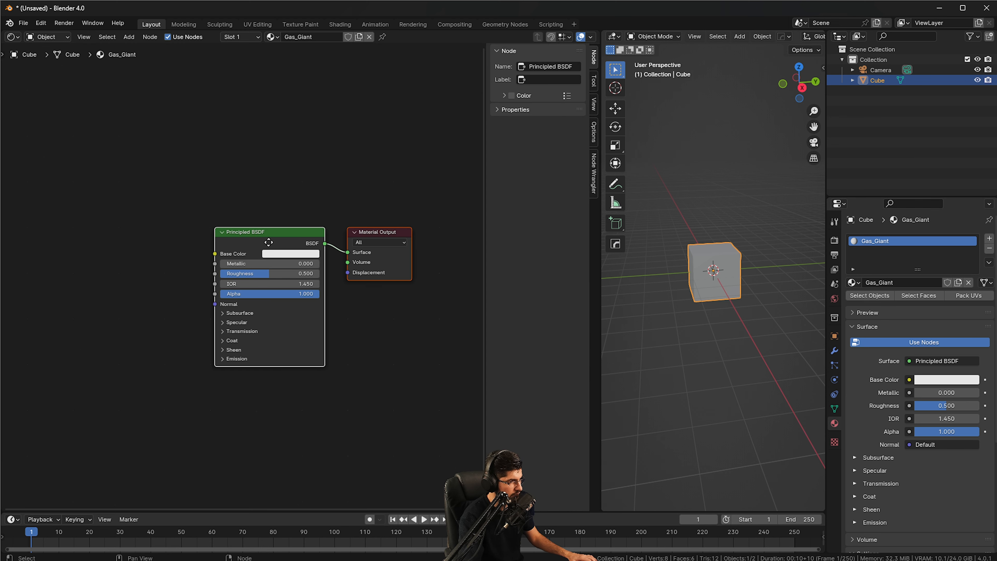
{"action": "scroll", "coordinate": [289, 146], "scroll_direction": "up", "scroll_amount": 3}
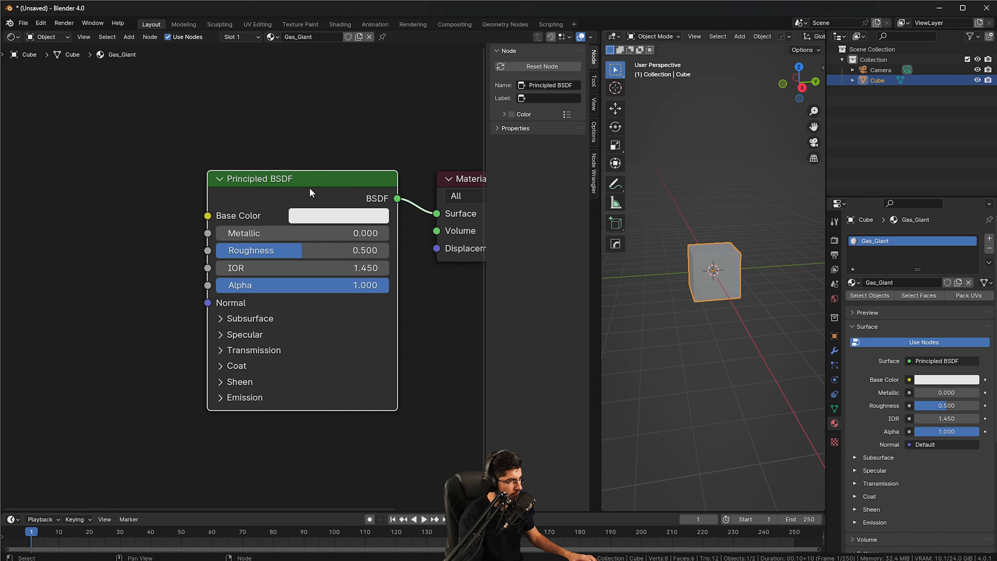
{"action": "left_click_drag", "start_coordinate": [311, 192], "coordinate": [296, 192]}
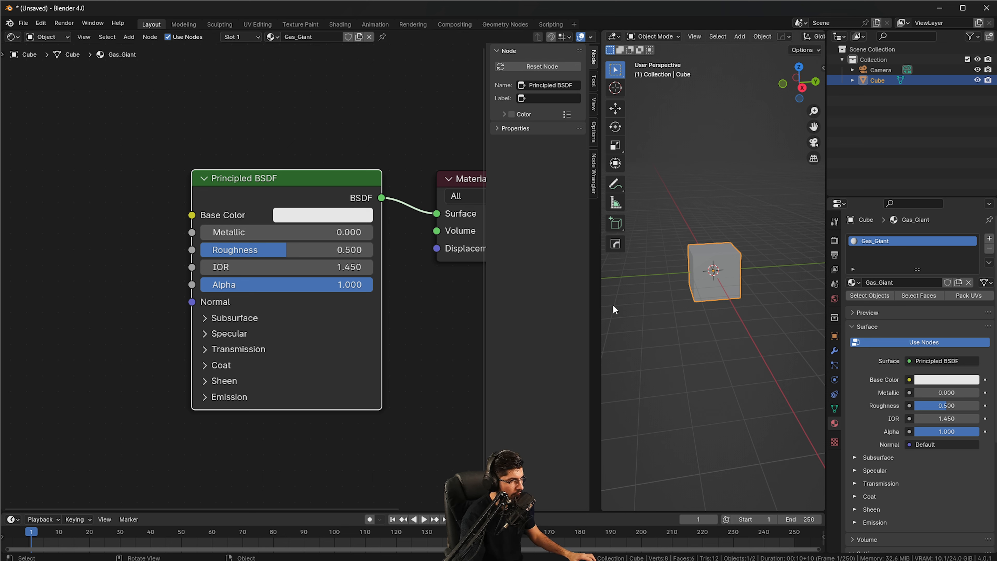
- Look through the camera in the remaining 3D viewport and widen that viewport
{"action": "middle_click_drag", "start_coordinate": [721, 274], "coordinate": [705, 260]}
{"action": "key", "text": "KP_0"}
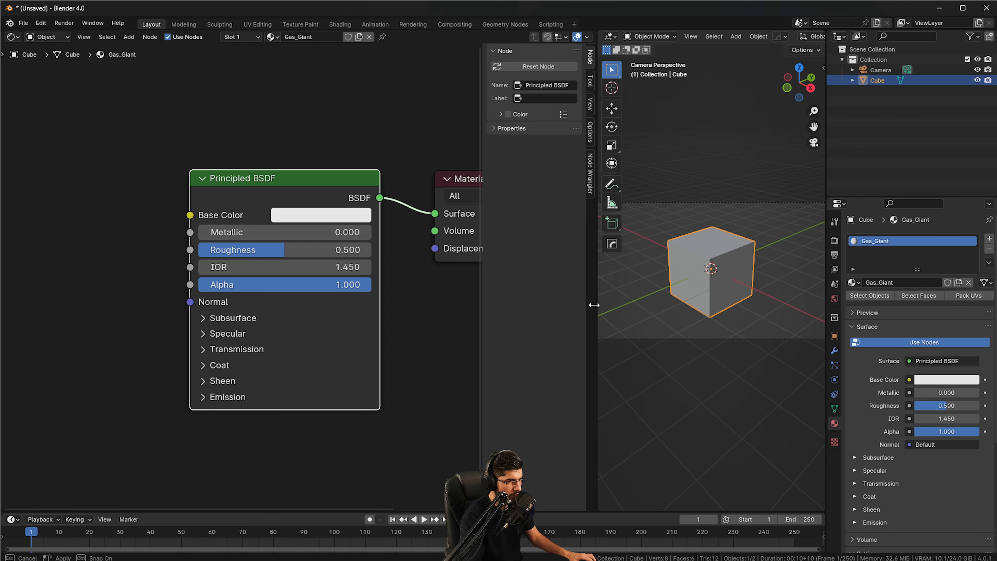
{"action": "left_click_drag", "start_coordinate": [597, 309], "coordinate": [533, 306]}
- Set the camera's passepartout opacity to 1.000 in its viewport display settings
{"action": "left_click", "coordinate": [877, 71]}
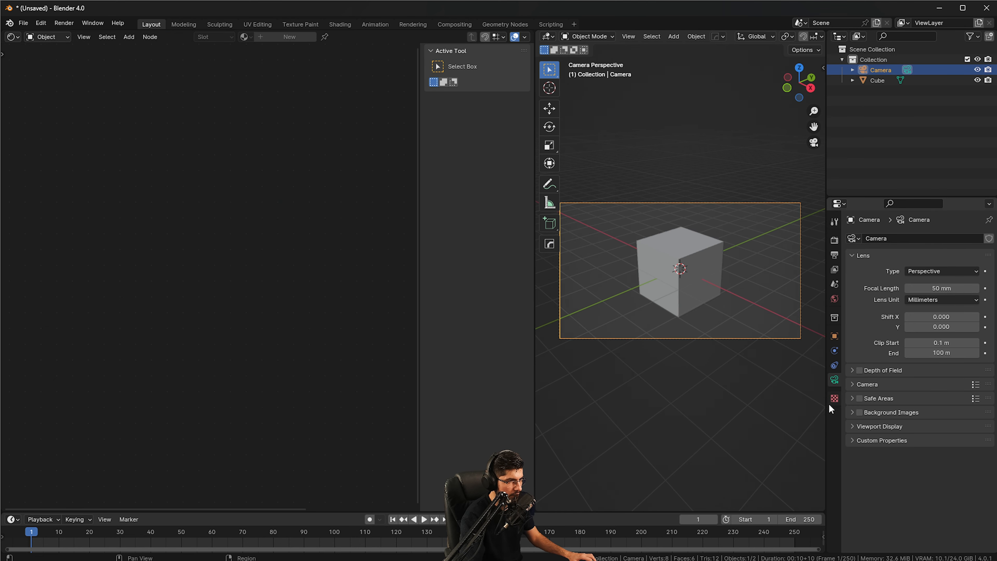
{"action": "left_click", "coordinate": [836, 366]}
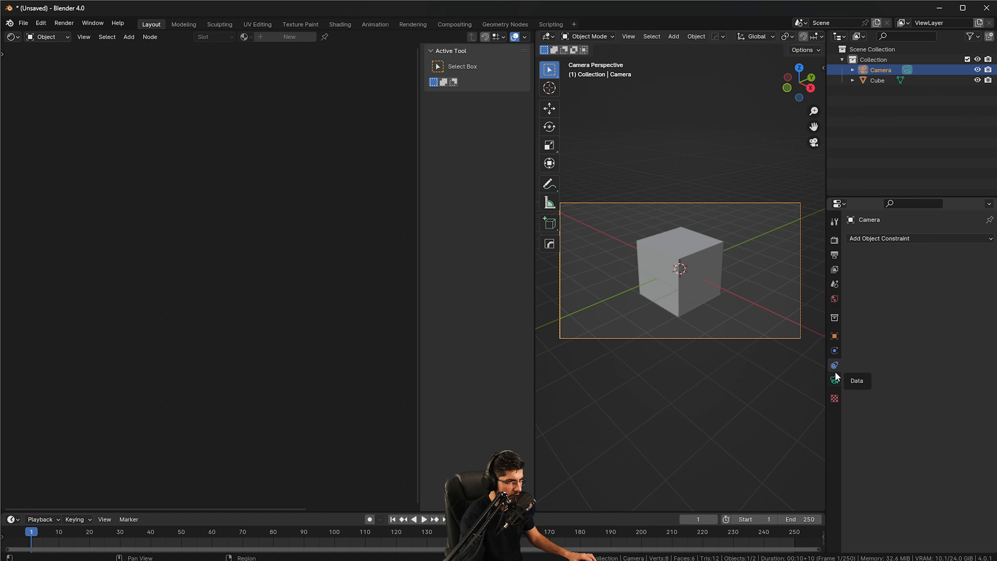
{"action": "left_click", "coordinate": [835, 379]}
{"action": "left_click", "coordinate": [858, 426]}
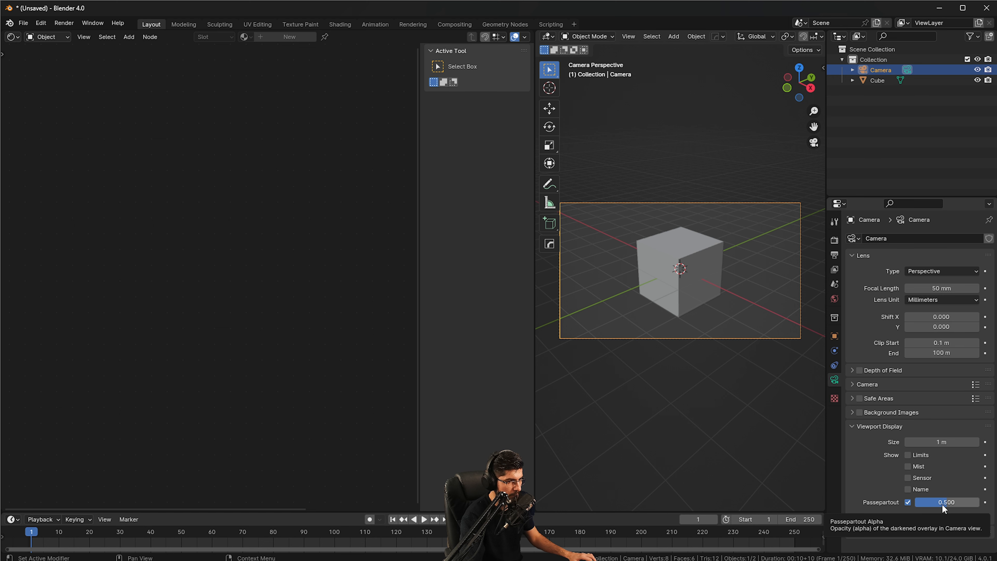
{"action": "left_click_drag", "start_coordinate": [942, 503], "coordinate": [979, 504]}
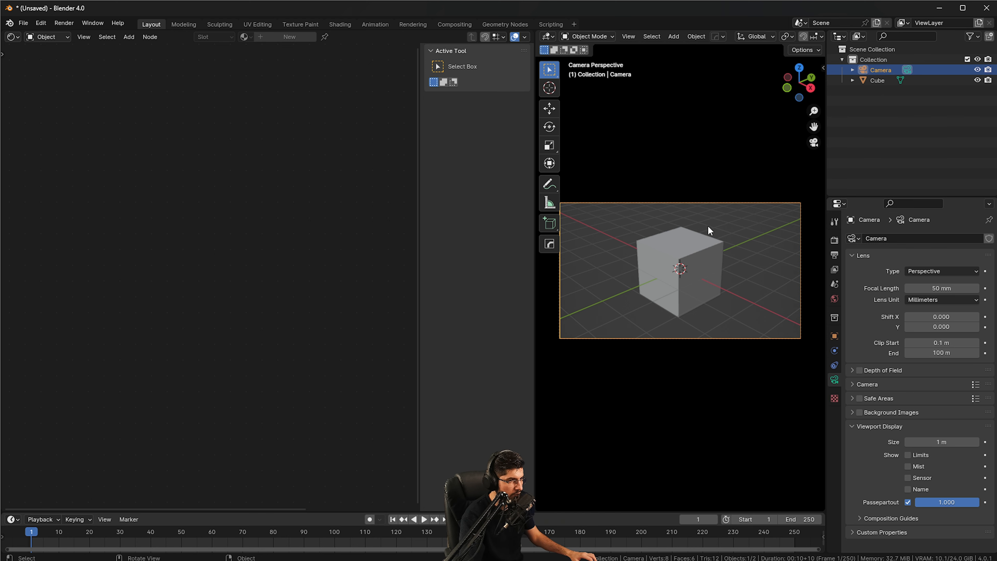
- Leave the camera view and add a Sun light to the scene
{"action": "mouse_move", "coordinate": [708, 227]}
{"action": "middle_mouse_down"}
{"action": "mouse_move", "coordinate": [712, 240]}
{"action": "mouse_move", "coordinate": [735, 240]}
{"action": "mouse_move", "coordinate": [720, 240]}
{"action": "middle_mouse_up"}
{"action": "key", "text": "shift+a"}
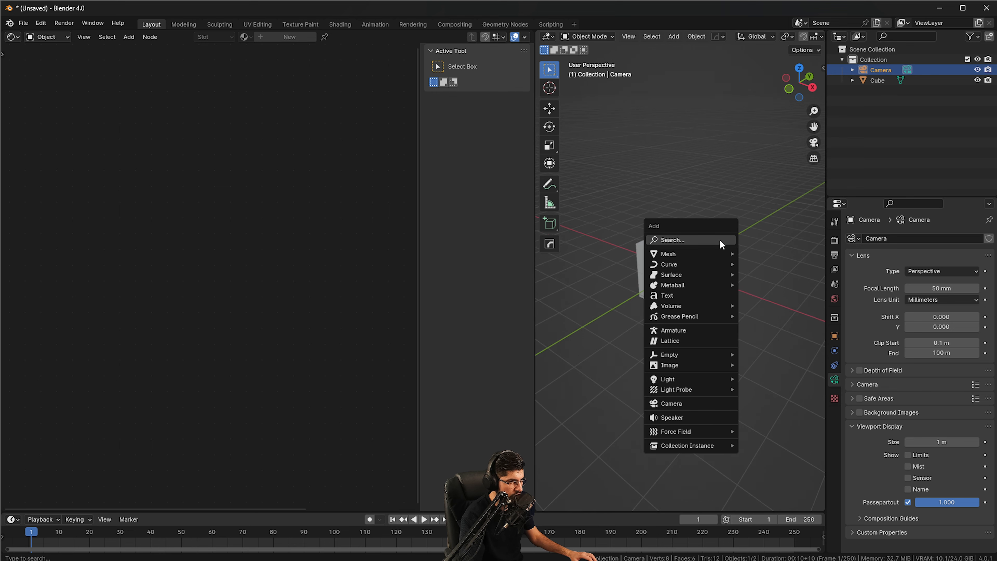
{"action": "mouse_move", "coordinate": [727, 380]}
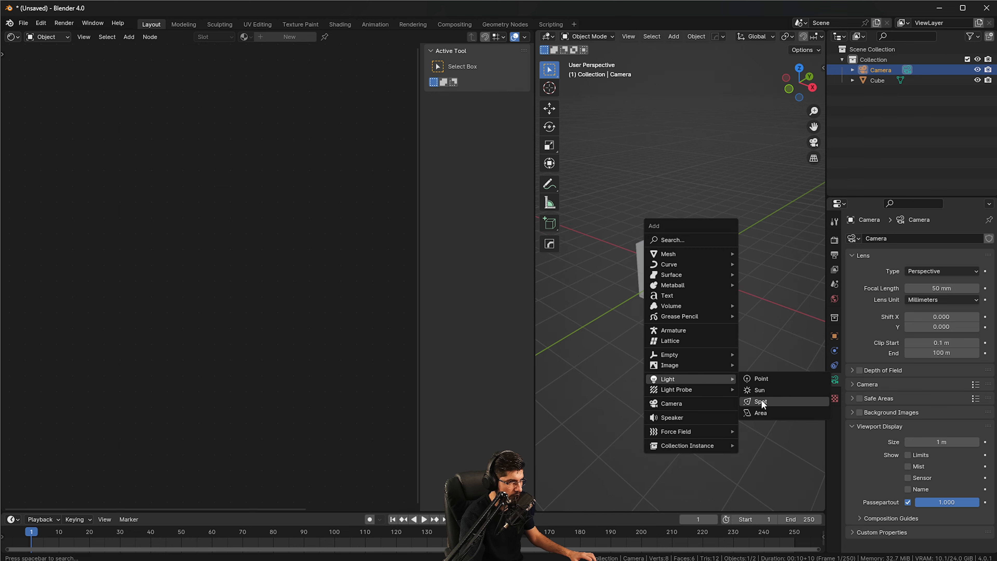
{"action": "left_click", "coordinate": [760, 390]}
- Raise the sun above the cube along the Z axis and tilt its direction
{"action": "middle_click_drag", "start_coordinate": [762, 373], "coordinate": [725, 258]}
{"action": "key", "text": "g"}
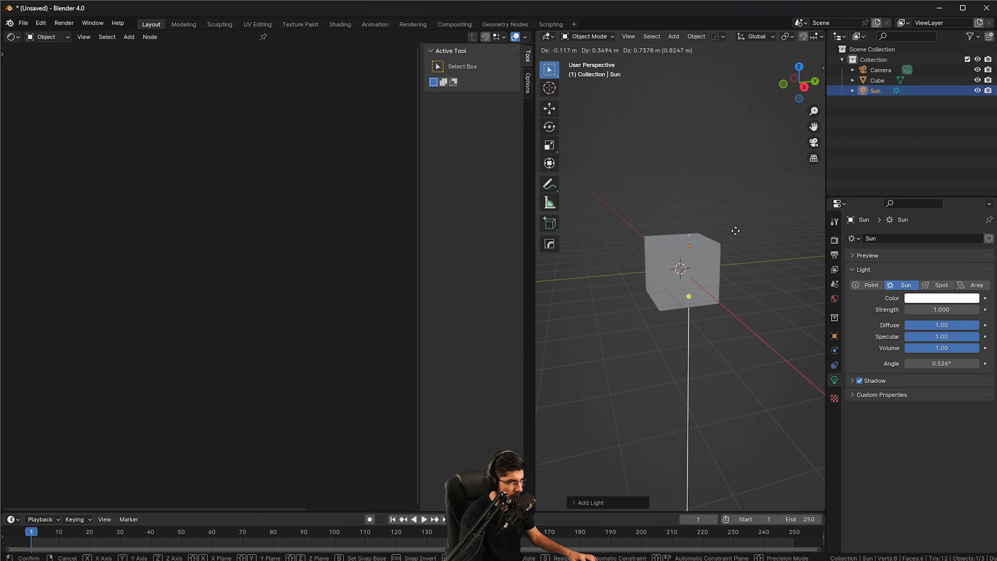
{"action": "key", "text": "z"}
{"action": "left_click", "coordinate": [735, 122]}
{"action": "key", "text": "r"}
{"action": "left_click", "coordinate": [821, 92]}
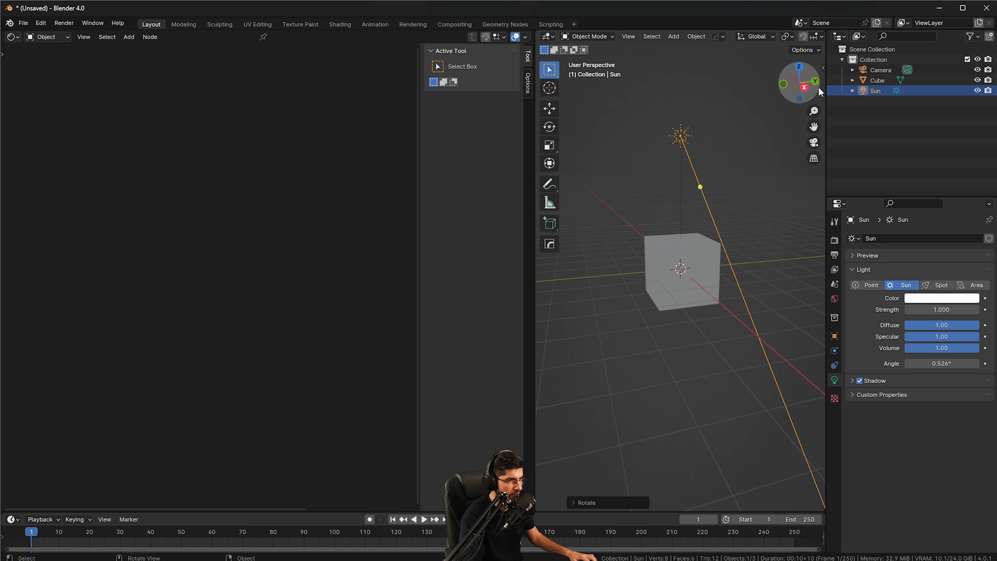
- Switch the 3D viewport to Rendered shading and tilt the sun further so it lights one side of the cube
{"action": "scroll", "coordinate": [800, 38], "scroll_direction": "down", "scroll_amount": 8}
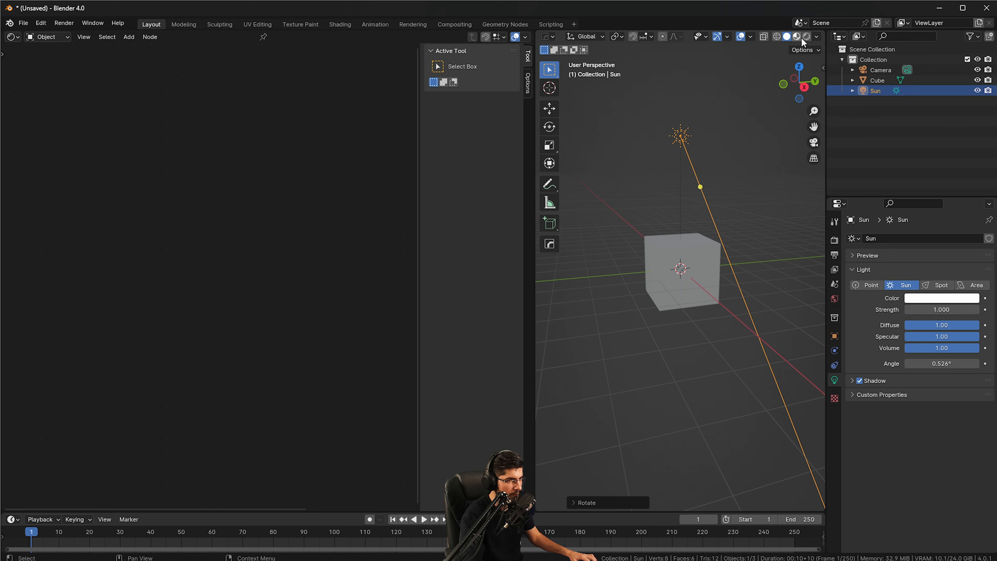
{"action": "key", "text": "z"}
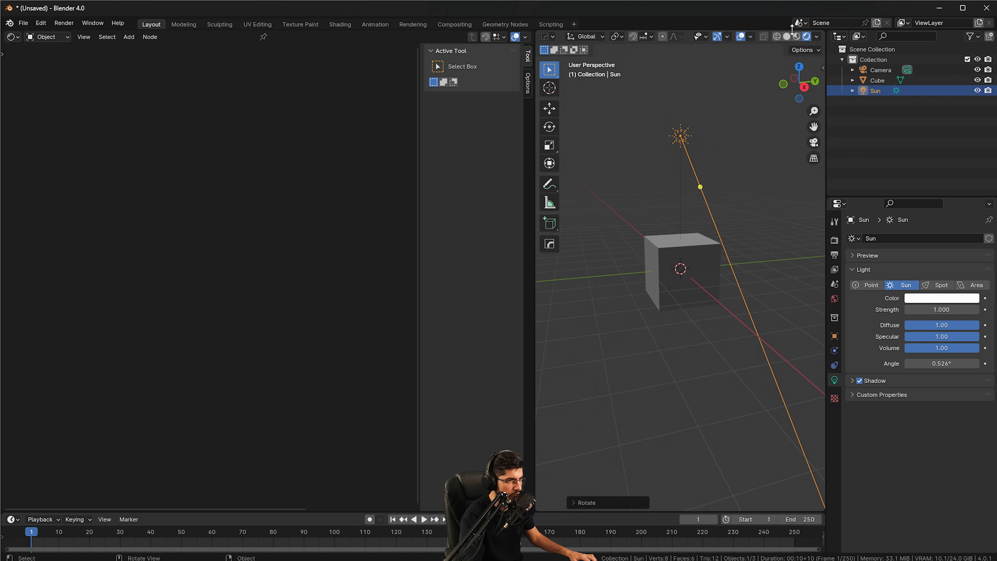
{"action": "key", "text": "r"}
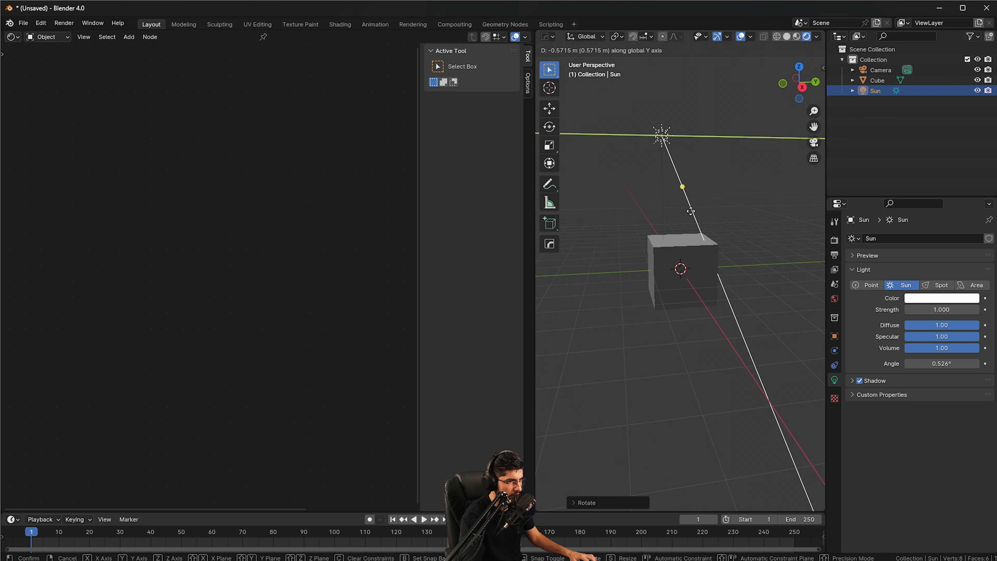
{"action": "left_click", "coordinate": [758, 216]}
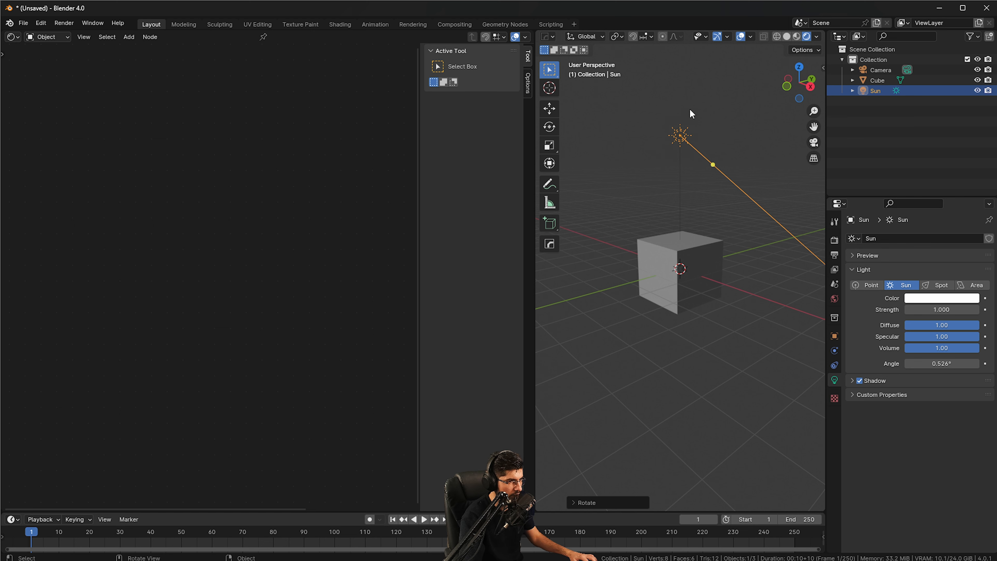
- Set the world background strength to 0
{"action": "middle_click_drag", "start_coordinate": [683, 171], "coordinate": [661, 199]}
{"action": "scroll", "coordinate": [709, 169], "scroll_direction": "up", "scroll_amount": 2}
{"action": "scroll", "coordinate": [670, 115], "scroll_direction": "down", "scroll_amount": 2}
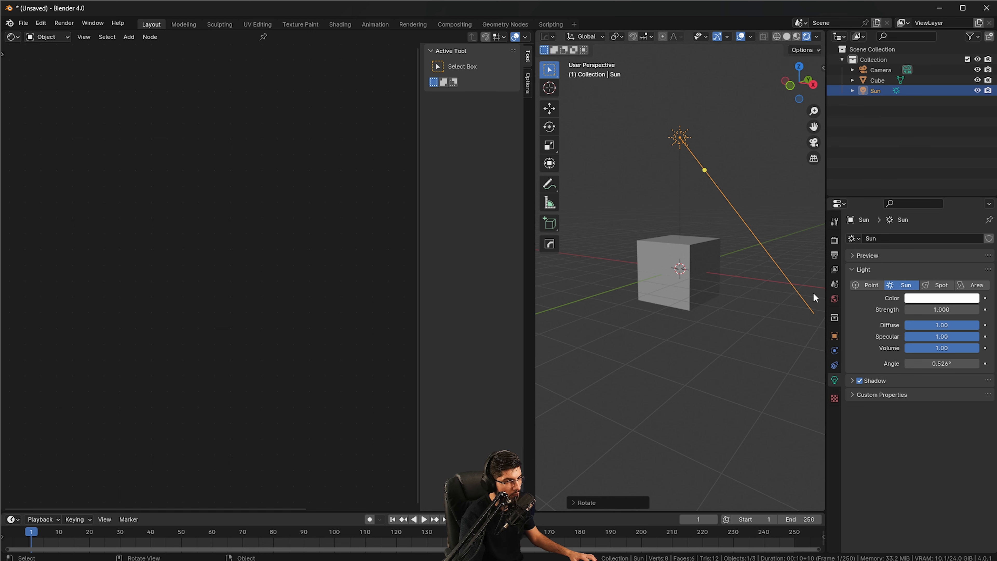
{"action": "left_click", "coordinate": [835, 255]}
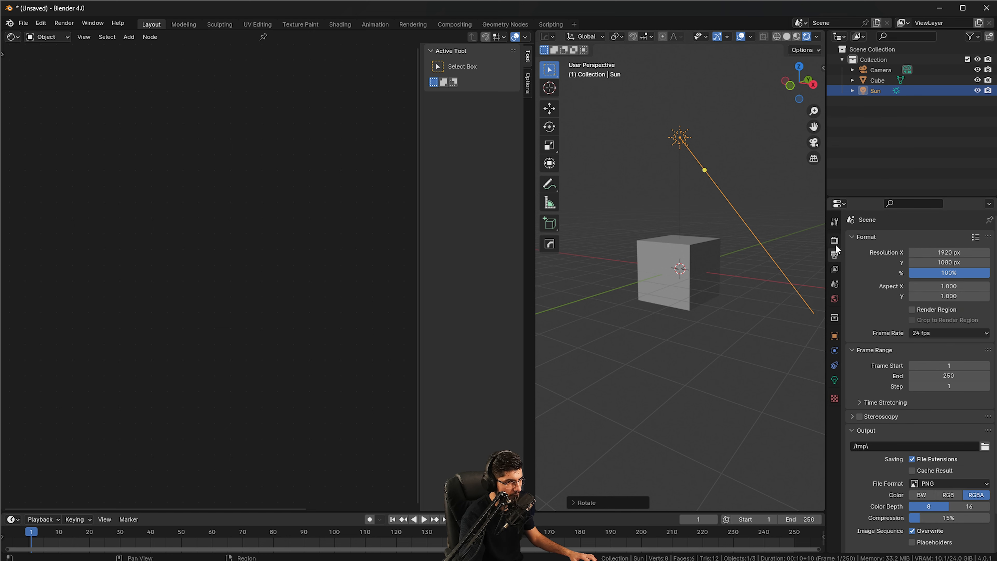
{"action": "left_click", "coordinate": [837, 303]}
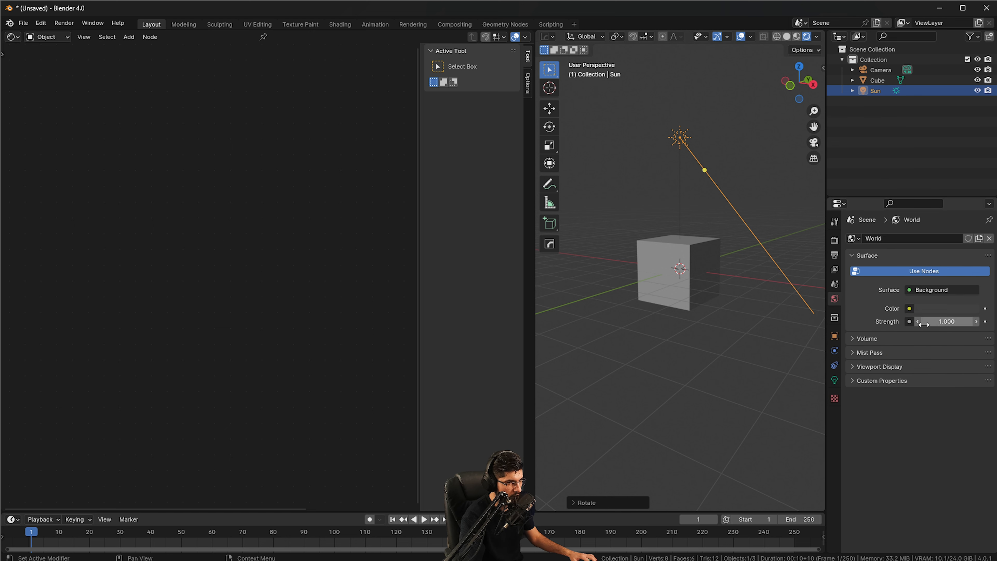
{"action": "left_click_drag", "start_coordinate": [942, 316], "coordinate": [864, 317]}
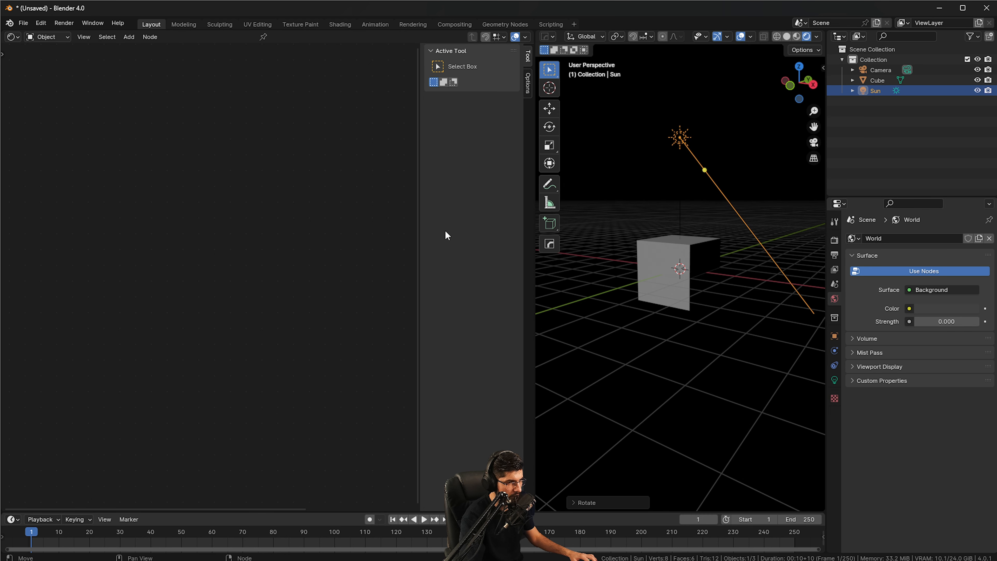
- Hide the 3D viewport overlays and select the cube
{"action": "middle_click_drag", "start_coordinate": [615, 242], "coordinate": [602, 237]}
{"action": "left_click", "coordinate": [740, 38]}
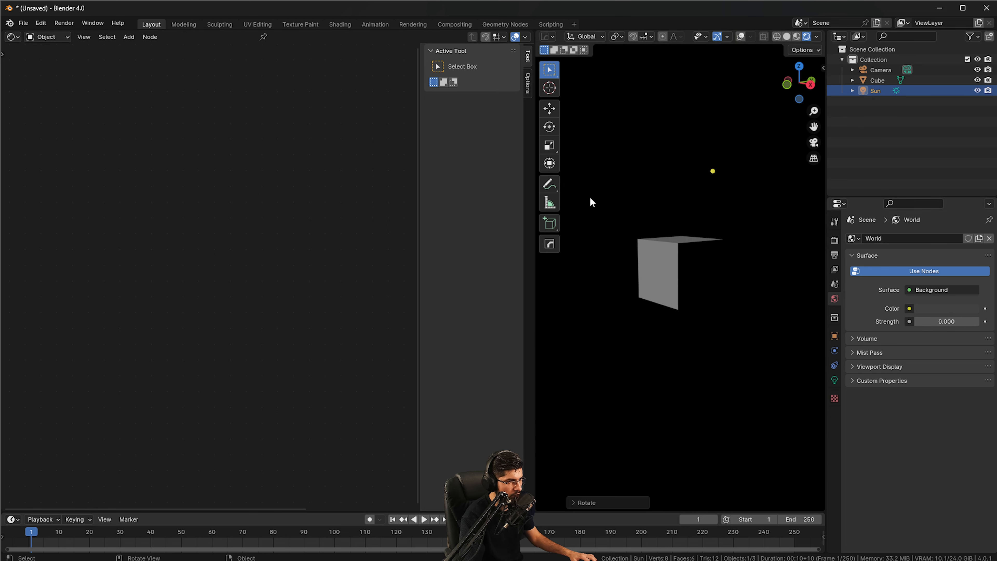
{"action": "scroll", "coordinate": [716, 237], "scroll_direction": "up", "scroll_amount": 3}
{"action": "middle_click_drag", "start_coordinate": [715, 238], "coordinate": [701, 289]}
{"action": "left_click", "coordinate": [740, 278]}
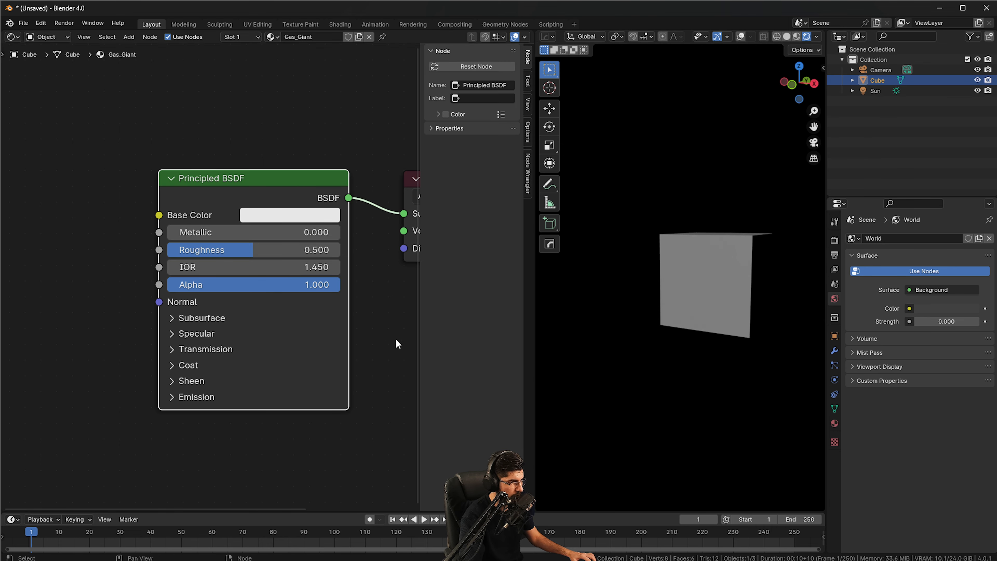
- Hide the Shader Editor's sidebar so both material nodes are fully in view
{"action": "middle_click_drag", "start_coordinate": [397, 344], "coordinate": [378, 334]}
{"action": "key", "text": "n"}
{"action": "middle_click_drag", "start_coordinate": [467, 223], "coordinate": [383, 236]}
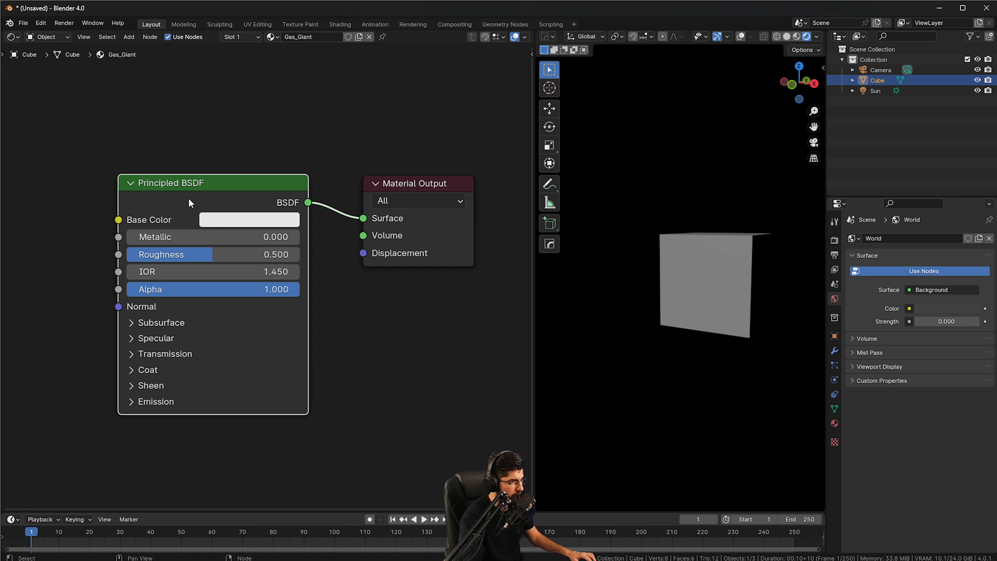
- Replace the Principled BSDF with a Principled Volume node and connect its output to the Material Output's Volume input
{"action": "left_click_drag", "start_coordinate": [189, 203], "coordinate": [203, 178]}
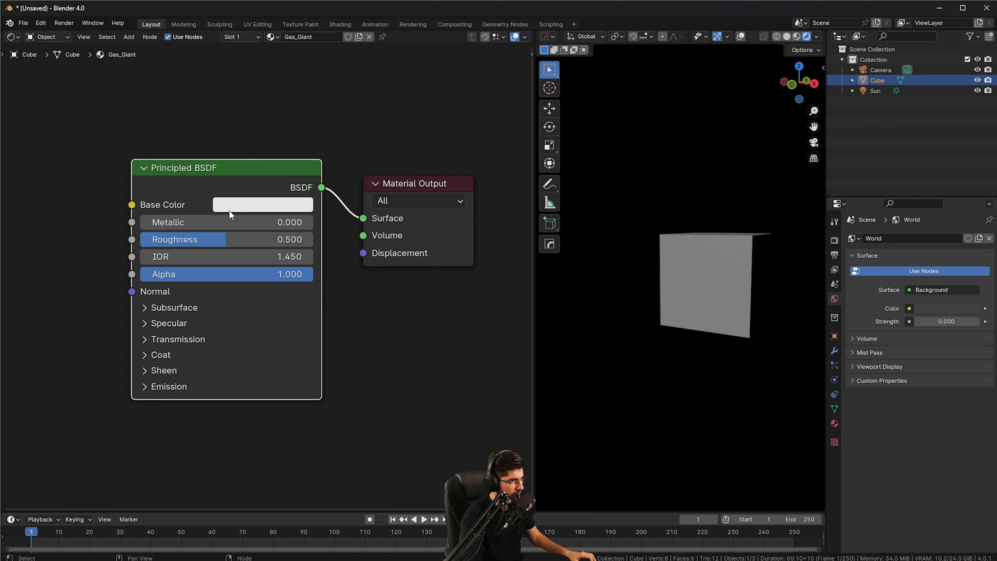
{"action": "key", "text": "x"}
{"action": "key", "text": "shift+a"}
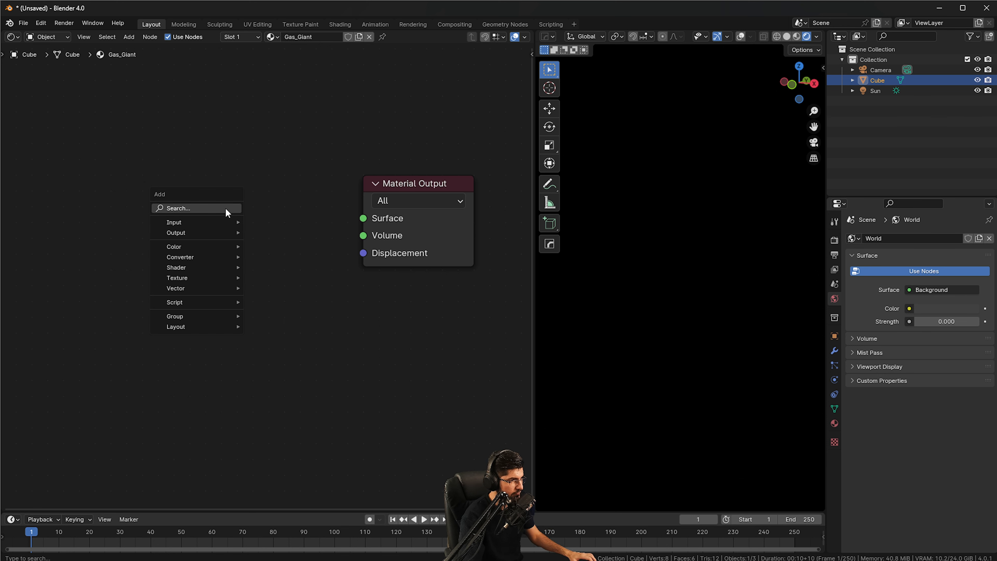
{"action": "left_click", "coordinate": [225, 207]}
{"action": "type", "text": "volum"}
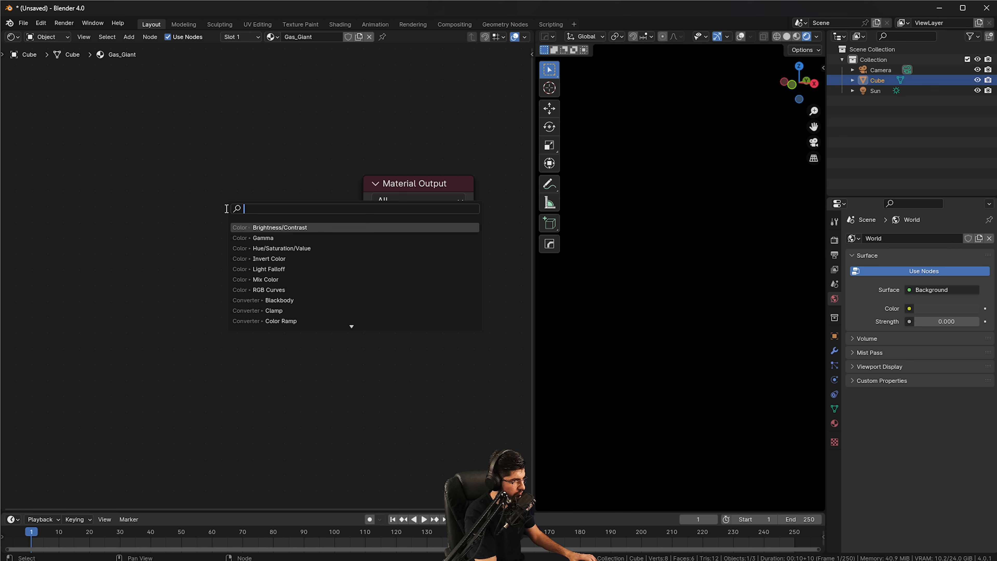
{"action": "key", "text": "BackSpace"}
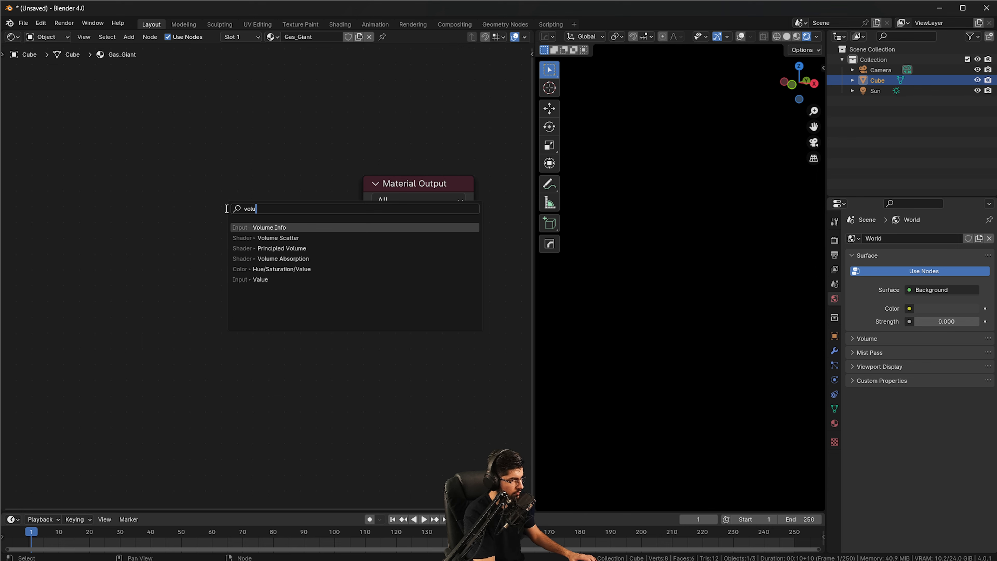
{"action": "key", "text": "Down"}
{"action": "key", "text": "Down"}
{"action": "key", "text": "Return"}
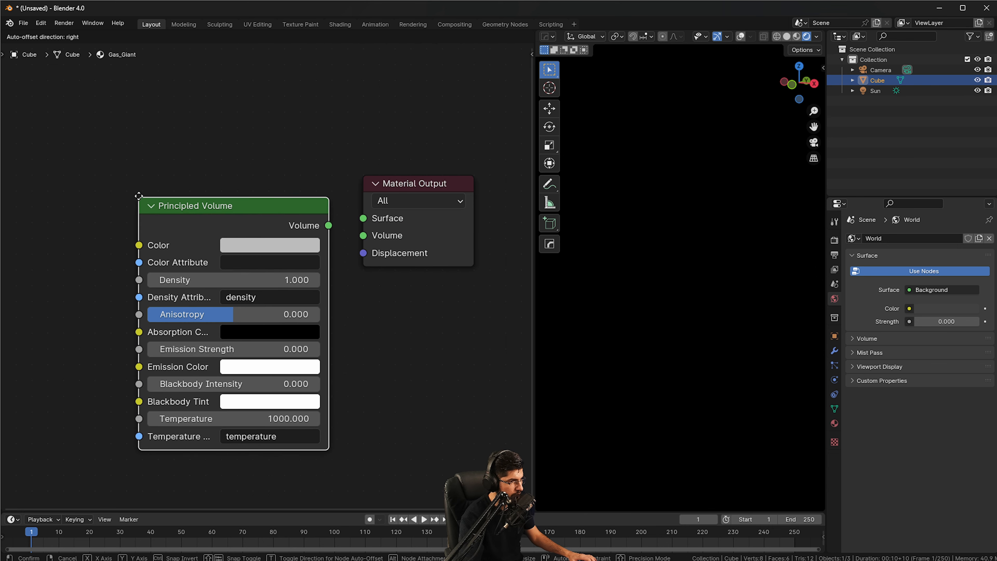
{"action": "left_click", "coordinate": [79, 182]}
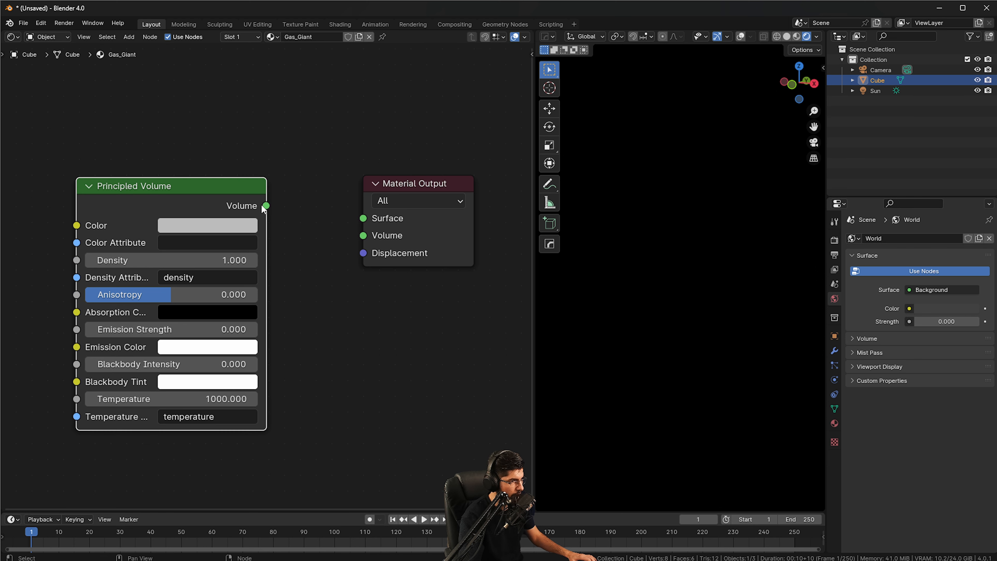
{"action": "left_click_drag", "start_coordinate": [265, 206], "coordinate": [363, 236]}
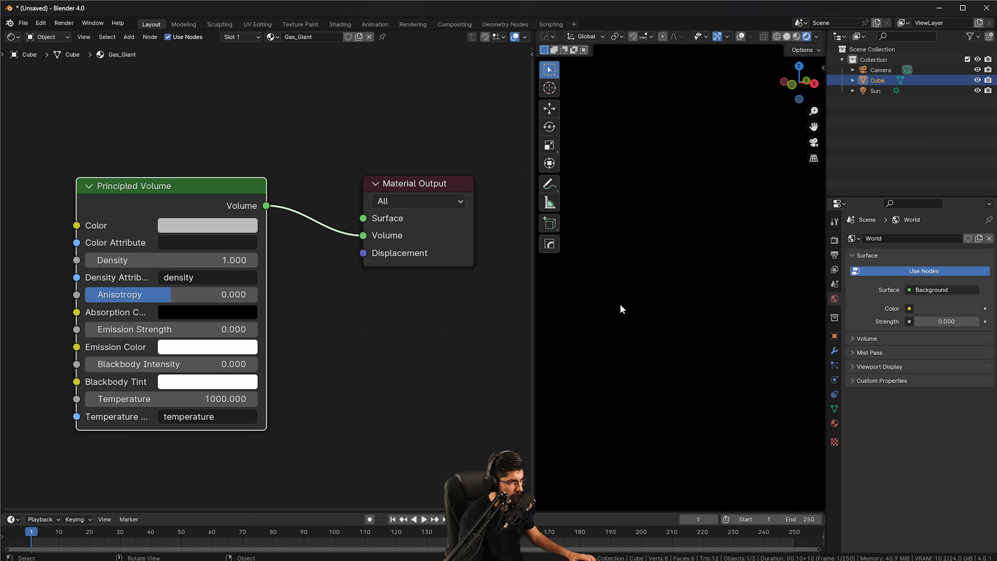
- Shift the Principled Volume node slightly away from the Material Output and cut the link between them
{"action": "middle_click_drag", "start_coordinate": [318, 351], "coordinate": [424, 364]}
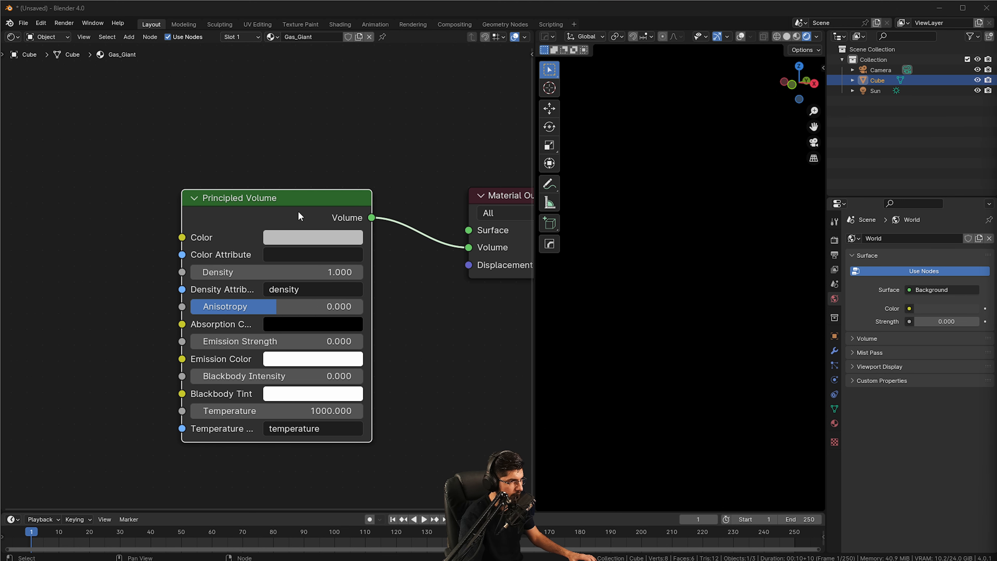
{"action": "mouse_move", "coordinate": [278, 198]}
{"action": "left_mouse_down"}
{"action": "mouse_move", "coordinate": [237, 166]}
{"action": "mouse_move", "coordinate": [280, 152]}
{"action": "mouse_move", "coordinate": [291, 192]}
{"action": "mouse_move", "coordinate": [263, 198]}
{"action": "left_mouse_up"}
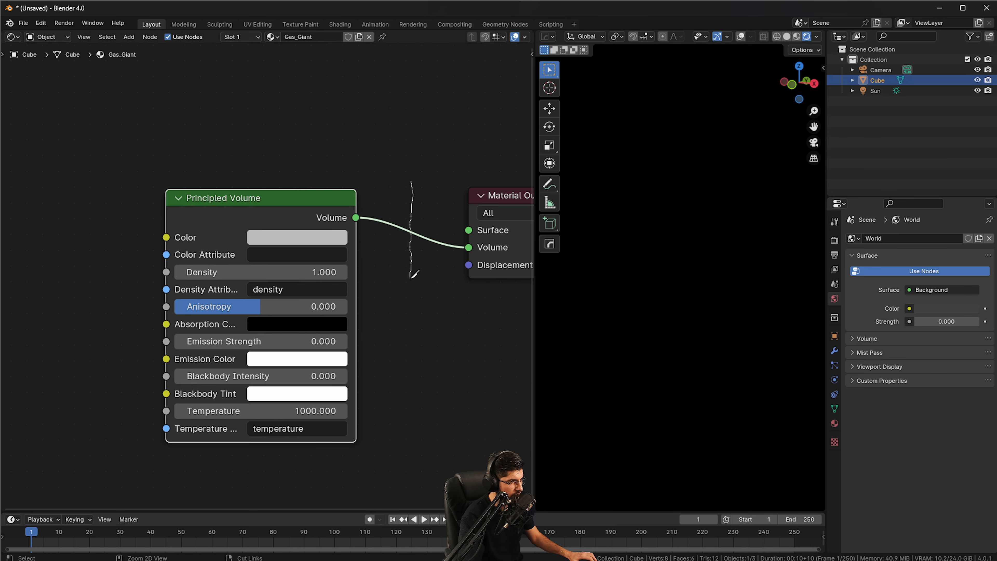
{"action": "right_click_drag", "start_coordinate": [414, 275], "coordinate": [415, 300], "text": "ctrl"}
- Add an Image Texture node to the left of the Principled Volume node
{"action": "scroll", "coordinate": [168, 241], "scroll_direction": "left", "scroll_amount": 10, "text": "ctrl"}
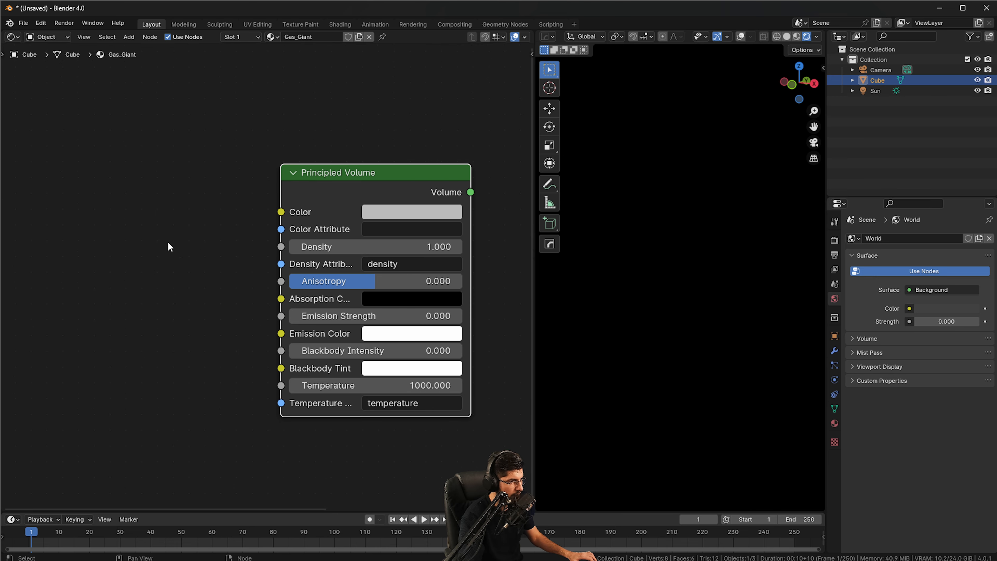
{"action": "key", "text": "shift+a"}
{"action": "type", "text": "image"}
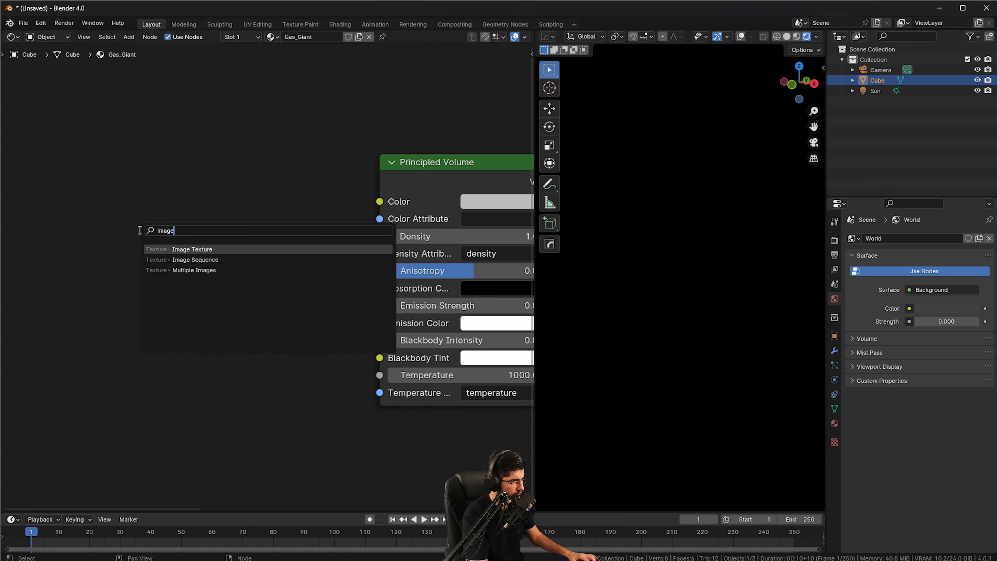
{"action": "key", "text": "Return"}
{"action": "left_click", "coordinate": [139, 230]}
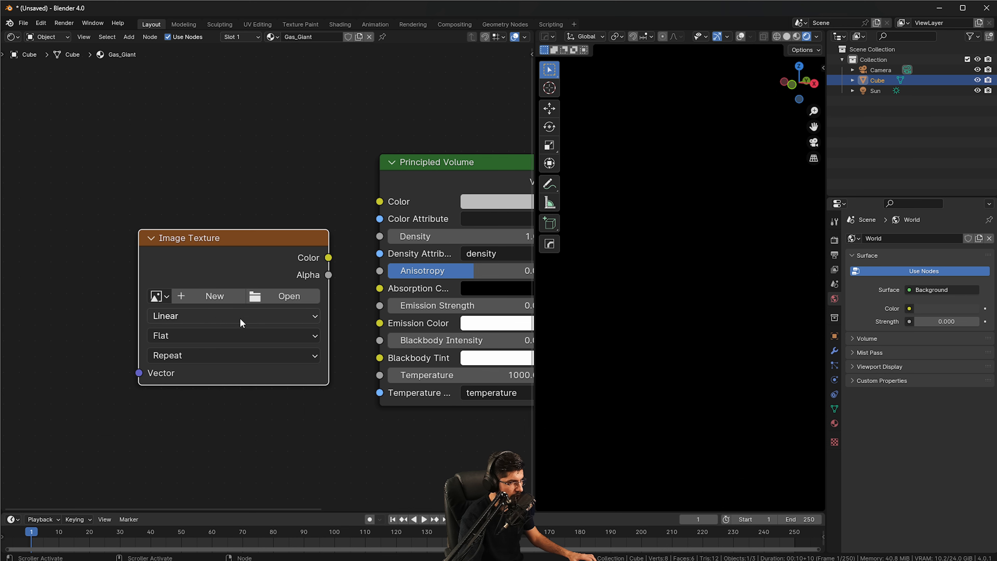
{"action": "middle_click_drag", "start_coordinate": [223, 261], "coordinate": [189, 237]}
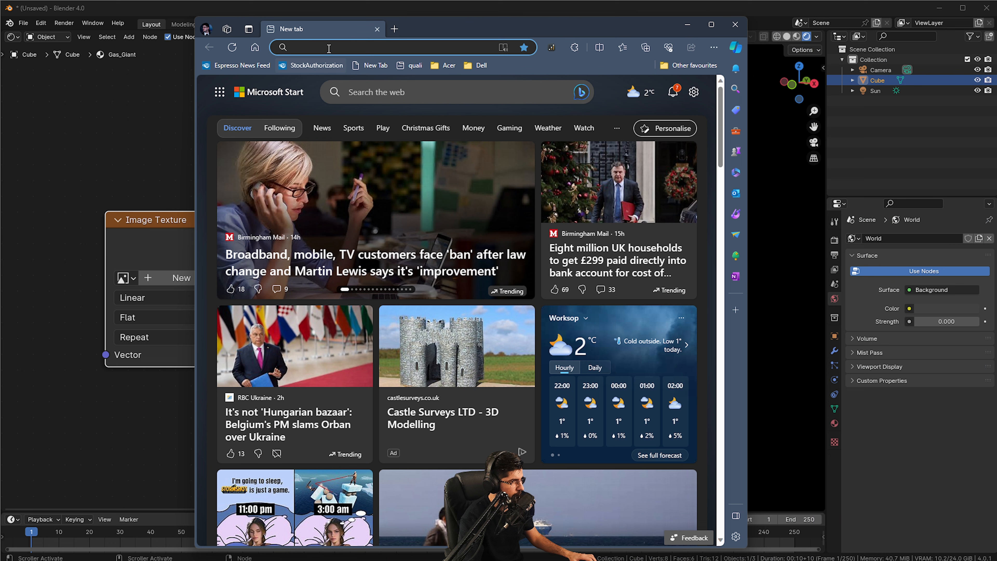
- Switch to the web browser and search the web for "deviantart"
{"action": "left_click", "coordinate": [329, 47]}
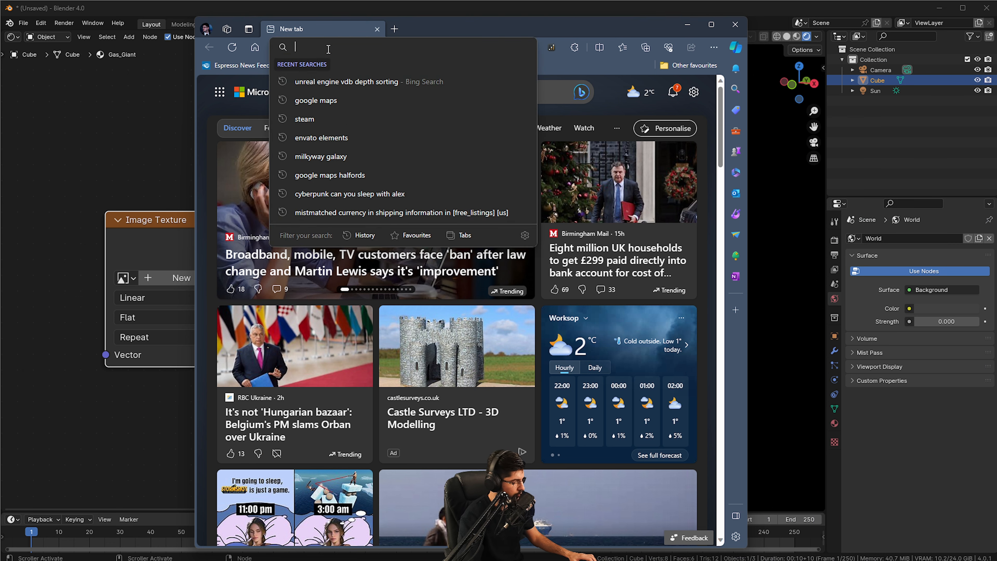
{"action": "type", "text": "deviantart"}
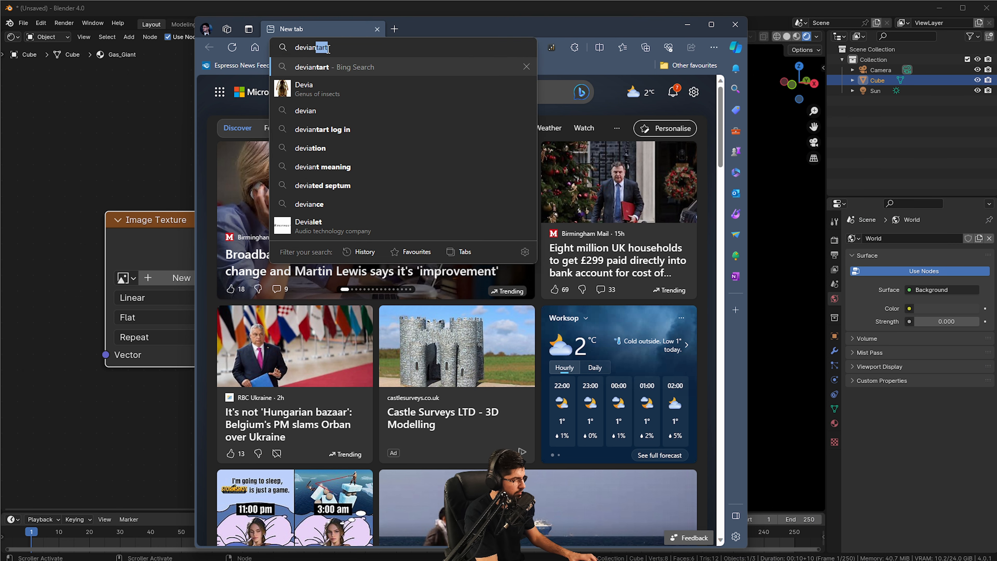
{"action": "key", "text": "Return"}
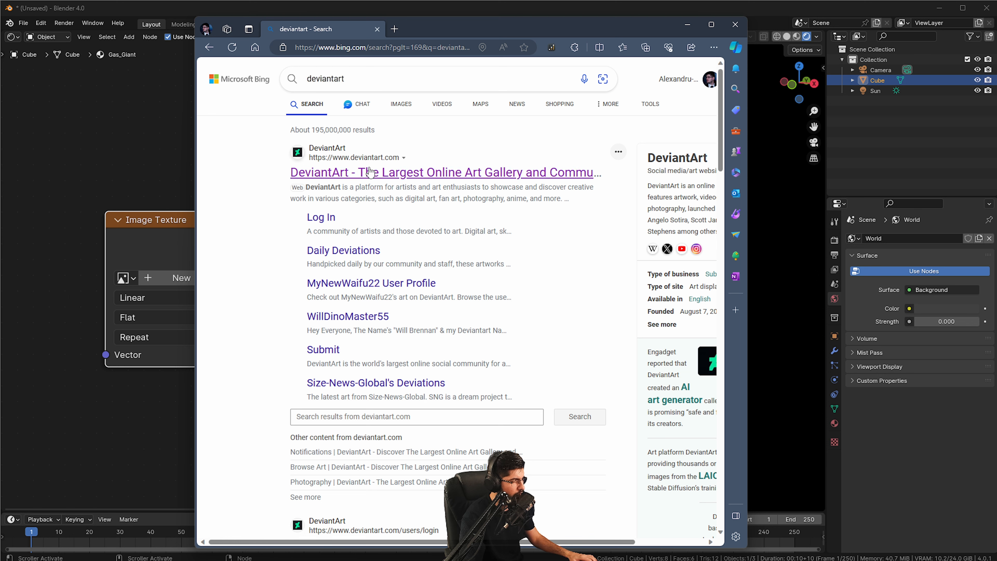
- Search the web for "jupiter 16k deviantart" and open the 16K Jupiter texture map page on DeviantArt
{"action": "left_click_drag", "start_coordinate": [350, 80], "coordinate": [285, 75]}
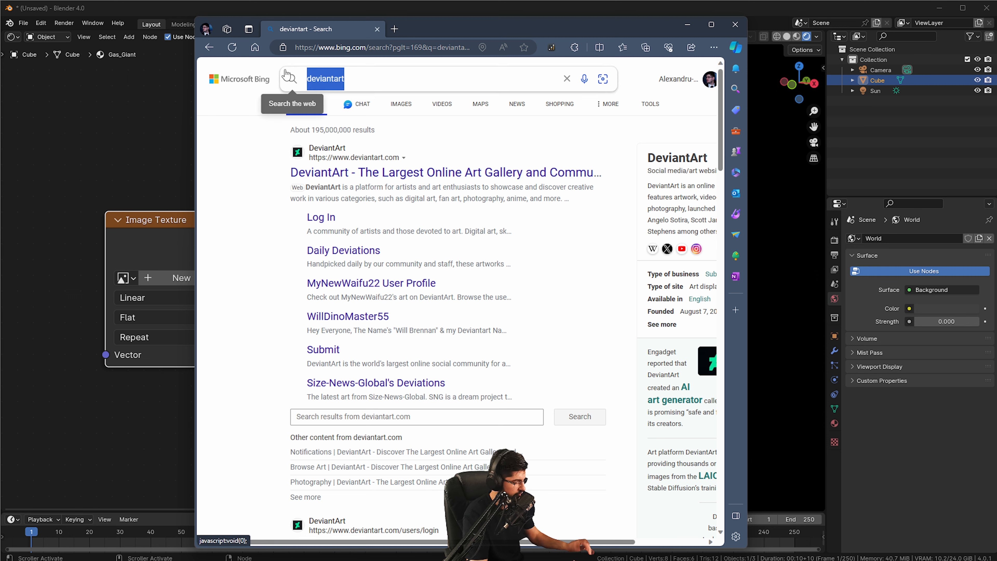
{"action": "type", "text": "piter"}
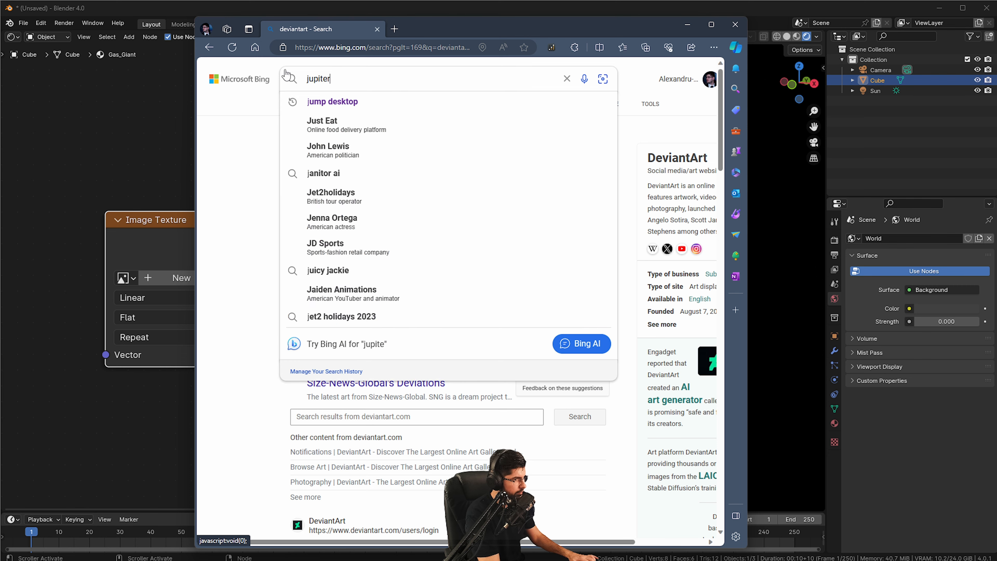
{"action": "type", "text": " 16k deviantart"}
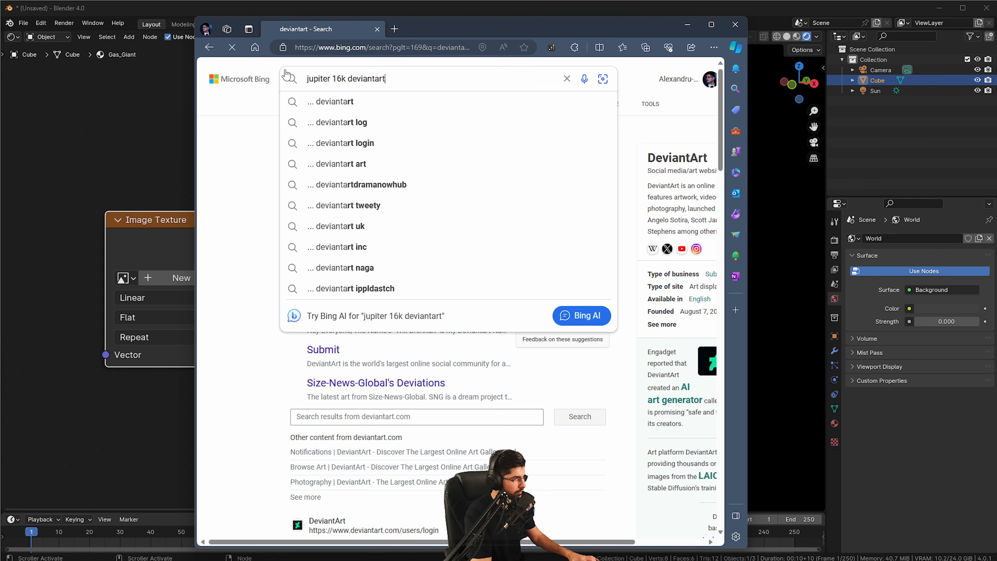
{"action": "key", "text": "Return"}
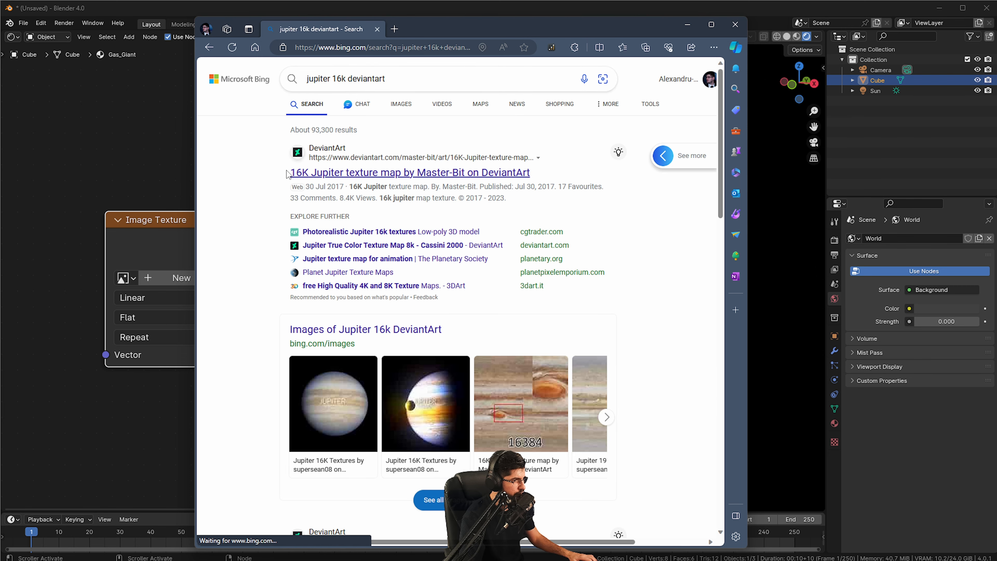
{"action": "left_click", "coordinate": [338, 174]}
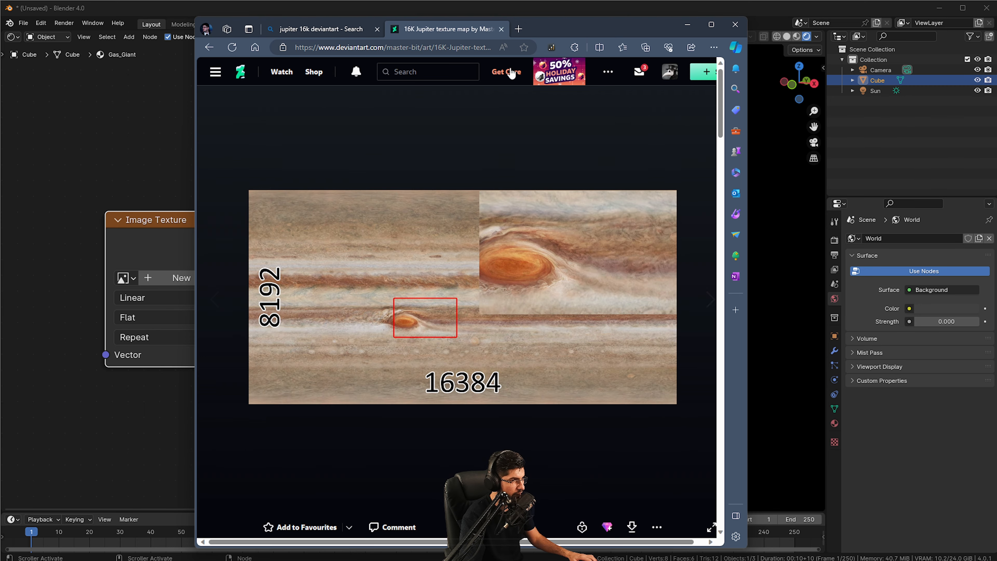
- Widen the browser window and download the 16K Jupiter texture archive to the Downloads folder
{"action": "left_click_drag", "start_coordinate": [747, 431], "coordinate": [918, 423]}
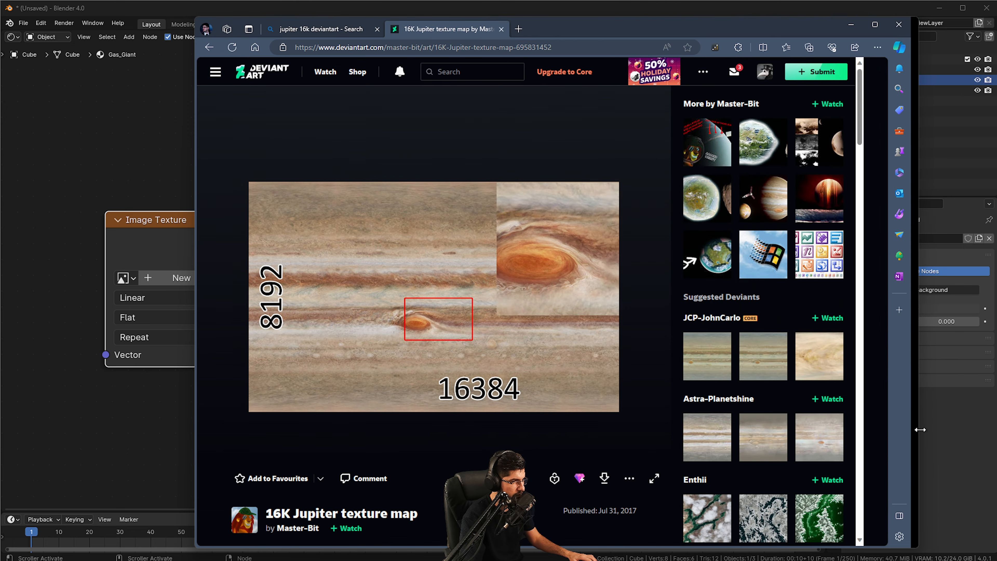
{"action": "scroll", "coordinate": [627, 374], "scroll_direction": "down", "scroll_amount": 2}
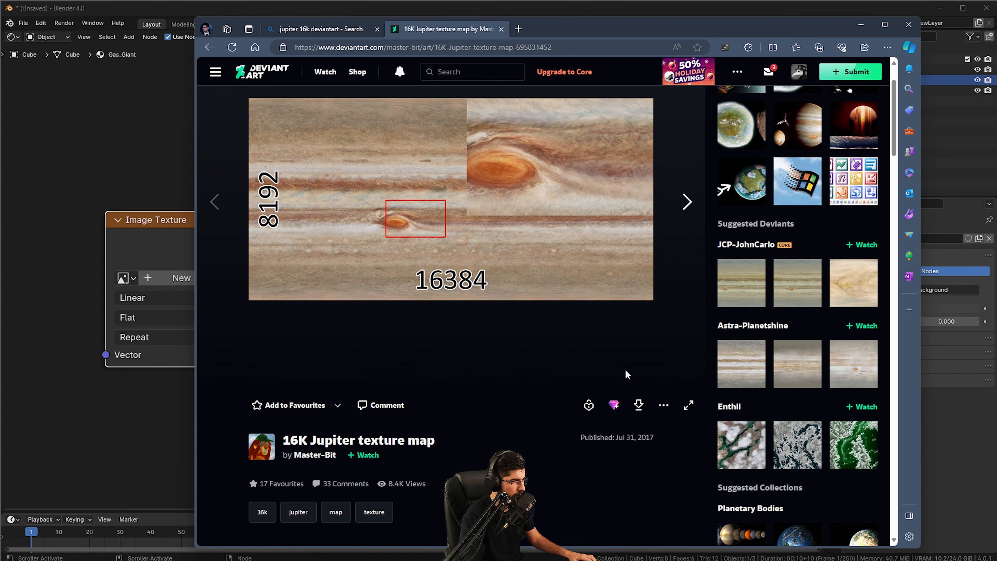
{"action": "left_click", "coordinate": [639, 408]}
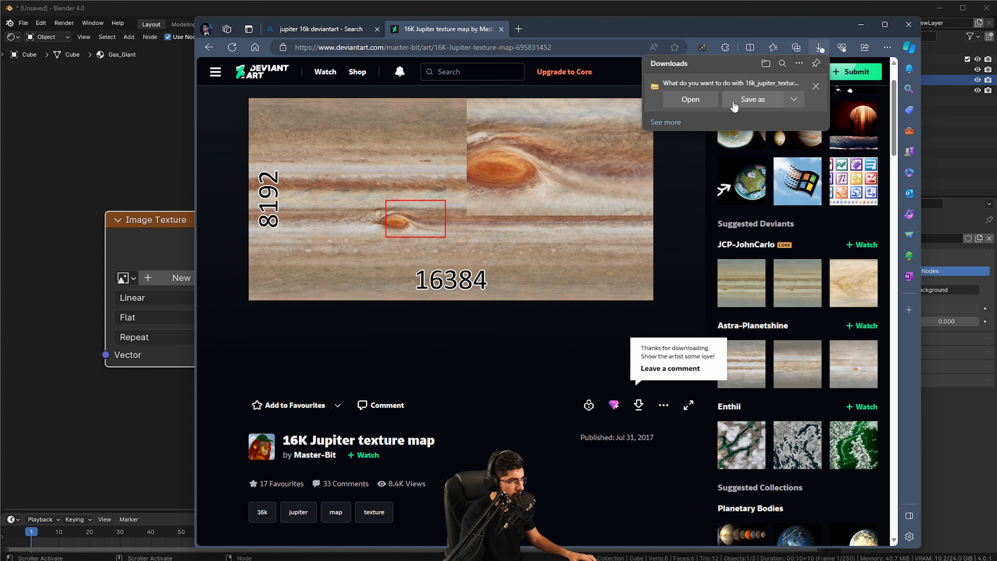
{"action": "left_click", "coordinate": [733, 104]}
{"action": "left_click", "coordinate": [242, 135]}
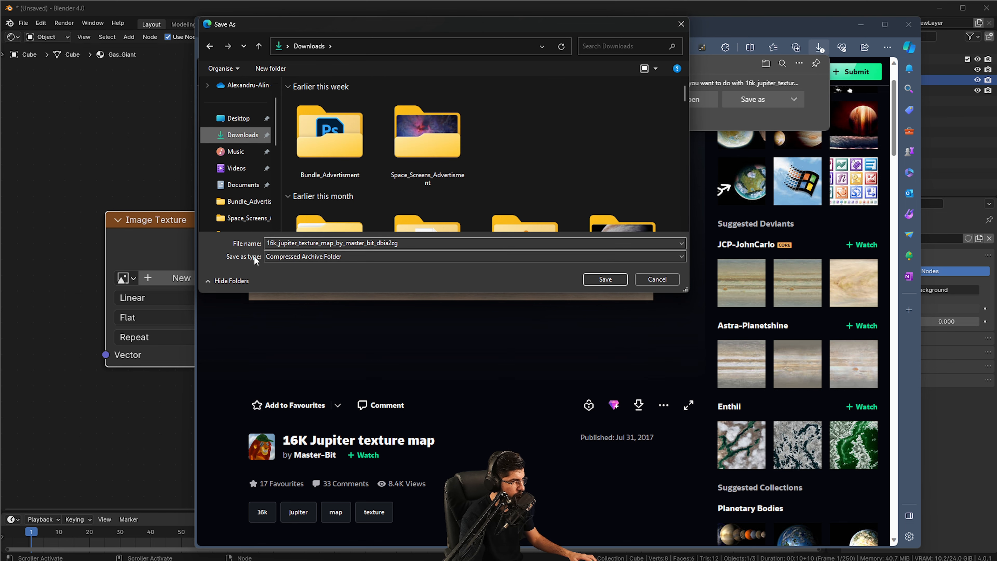
{"action": "left_click", "coordinate": [605, 279]}
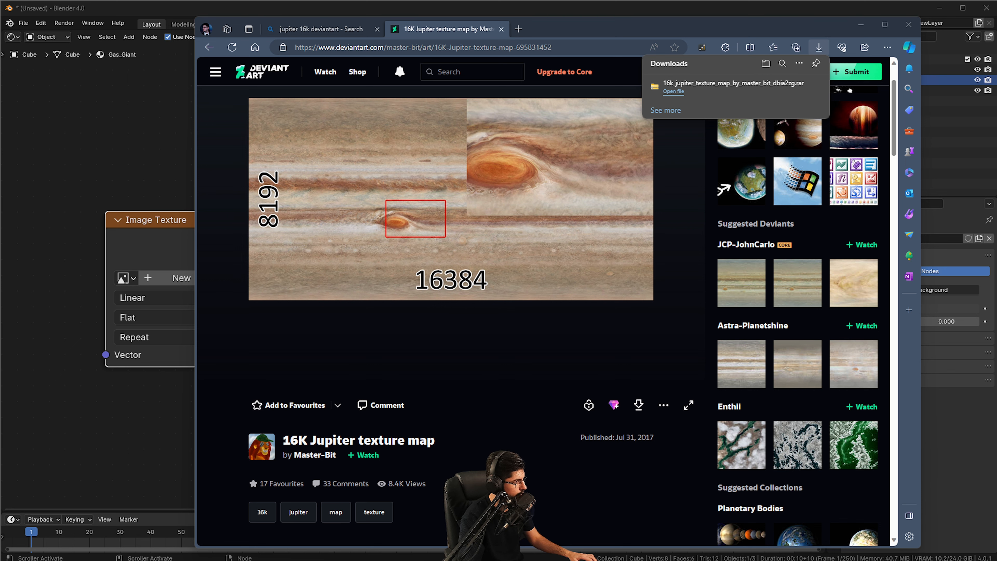
- Bring the extracted Jupiter texture folder on screen in place of the browser, copy its path and return to Blender
{"action": "left_click_drag", "start_coordinate": [0, 184], "coordinate": [541, 160]}
{"action": "left_click", "coordinate": [861, 25]}
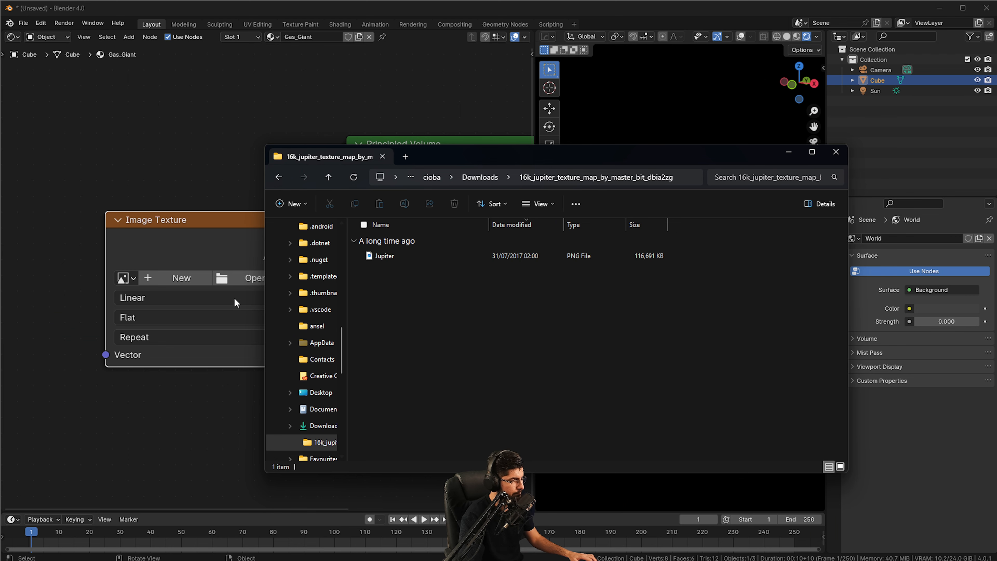
{"action": "left_click", "coordinate": [153, 182]}
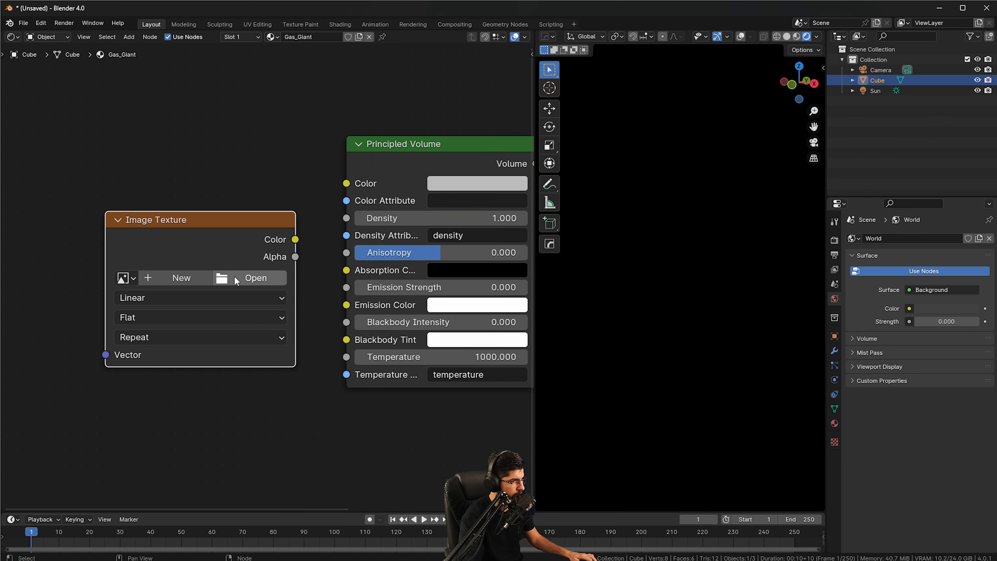
{"action": "key", "text": "alt+Tab"}
{"action": "left_click", "coordinate": [684, 181]}
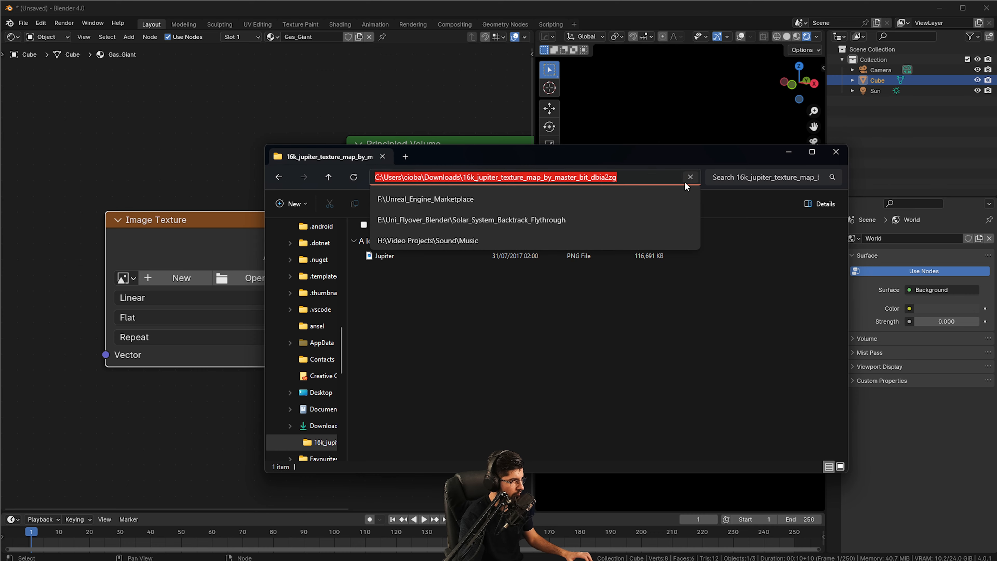
{"action": "key", "text": "alt+Tab"}
- Load Jupiter.png into the Image Texture node by browsing to the copied folder path
{"action": "left_click", "coordinate": [238, 283]}
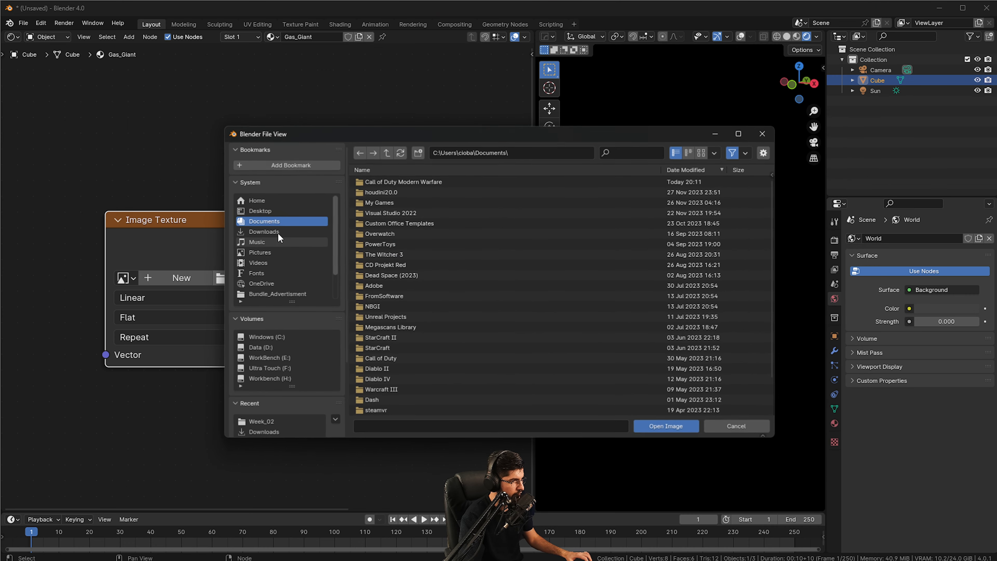
{"action": "left_click", "coordinate": [503, 159]}
{"action": "key", "text": "ctrl+v"}
{"action": "key", "text": "Return"}
{"action": "double_click", "coordinate": [436, 181]}
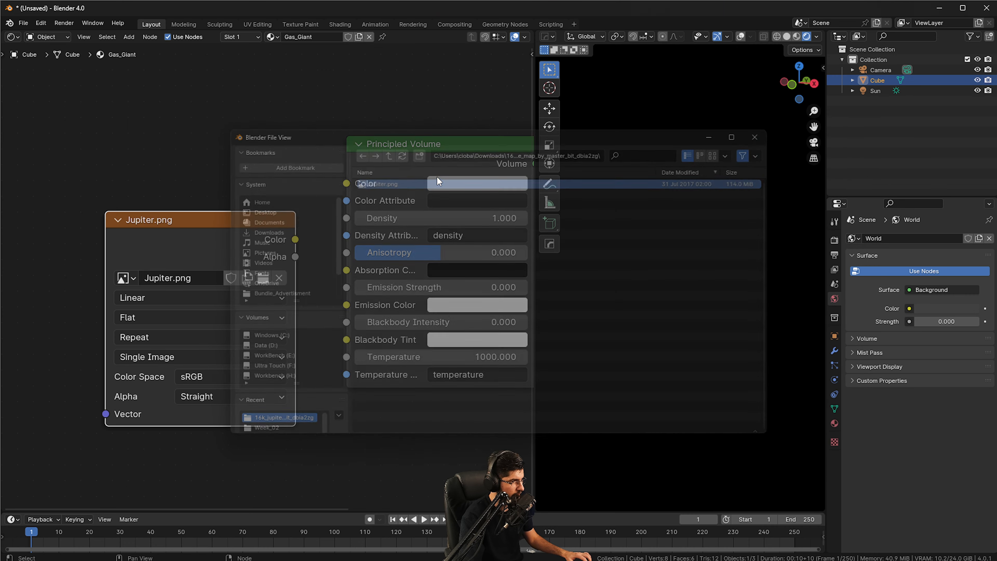
- Reposition the Jupiter.png node and connect its Color output directly to the Material Output's Surface input to preview the texture on the cube
{"action": "left_click_drag", "start_coordinate": [189, 237], "coordinate": [99, 217]}
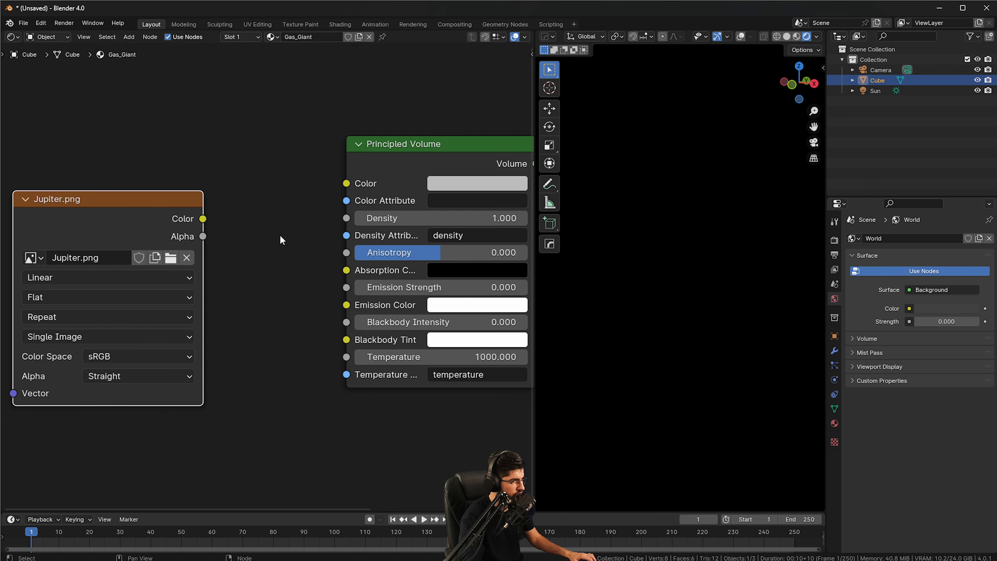
{"action": "middle_click_drag", "start_coordinate": [279, 234], "coordinate": [234, 243]}
{"action": "scroll", "coordinate": [233, 244], "scroll_direction": "down", "scroll_amount": 3}
{"action": "left_click_drag", "start_coordinate": [139, 215], "coordinate": [180, 212]}
{"action": "middle_click_drag", "start_coordinate": [181, 214], "coordinate": [130, 219]}
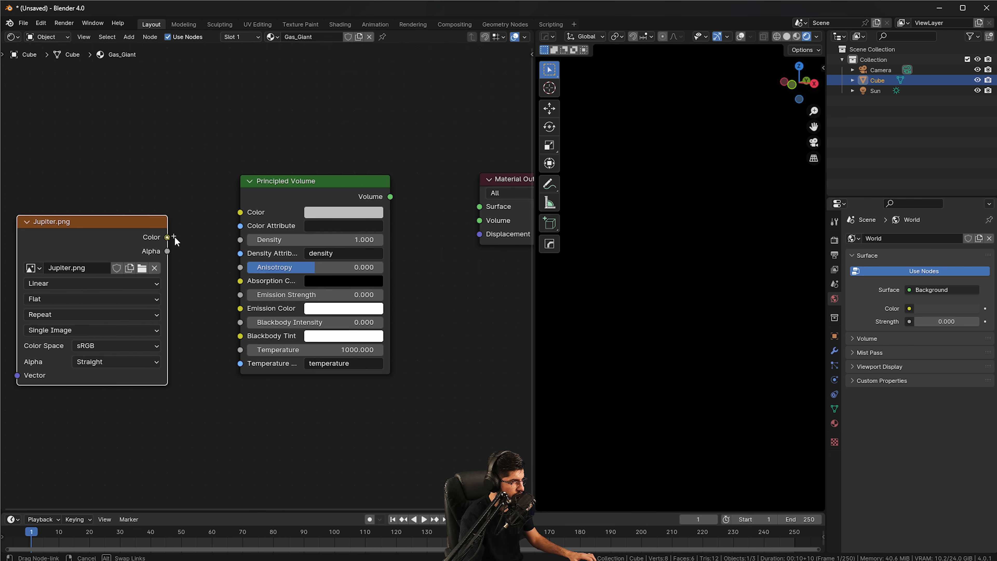
{"action": "left_click_drag", "start_coordinate": [172, 237], "coordinate": [485, 200]}
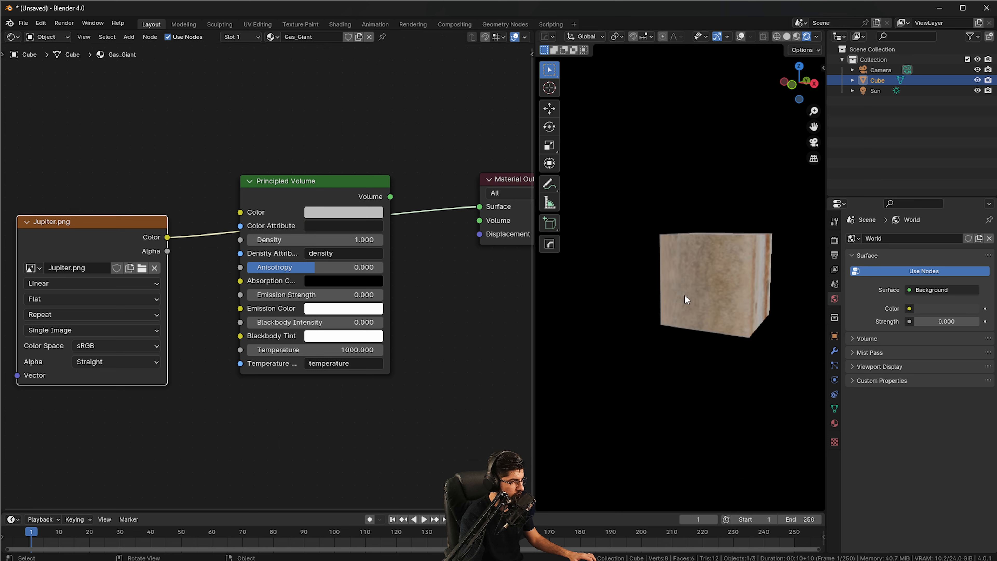
{"action": "middle_click_drag", "start_coordinate": [652, 283], "coordinate": [721, 295]}
{"action": "mouse_move", "coordinate": [738, 256]}
{"action": "middle_mouse_down"}
{"action": "mouse_move", "coordinate": [703, 254]}
{"action": "mouse_move", "coordinate": [689, 235]}
{"action": "mouse_move", "coordinate": [695, 228]}
{"action": "mouse_move", "coordinate": [721, 254]}
{"action": "mouse_move", "coordinate": [722, 277]}
{"action": "mouse_move", "coordinate": [710, 238]}
{"action": "mouse_move", "coordinate": [704, 282]}
{"action": "mouse_move", "coordinate": [743, 266]}
{"action": "middle_mouse_up"}
{"action": "scroll", "coordinate": [745, 270], "scroll_direction": "up", "scroll_amount": 2}
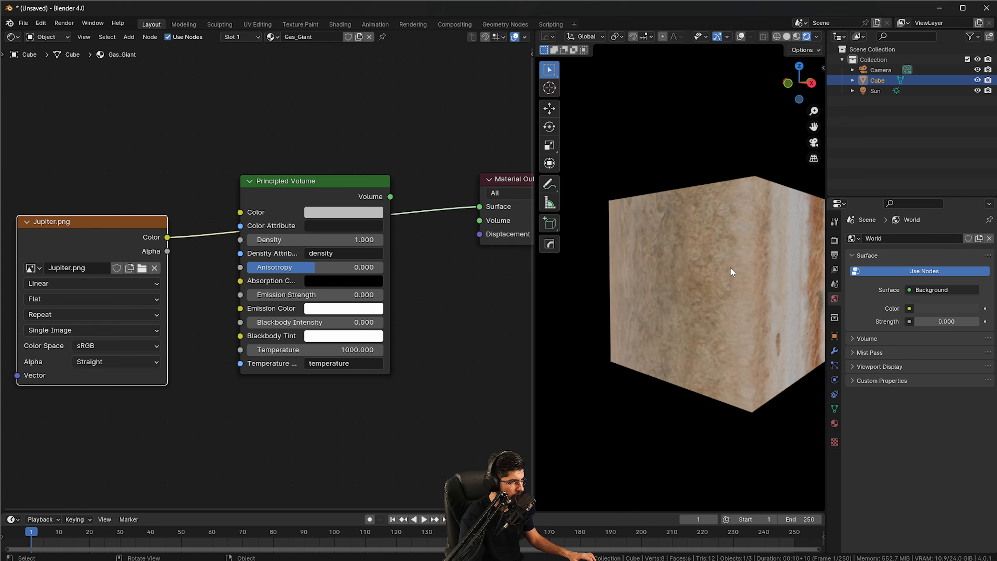
- Set the Jupiter.png texture's projection to Sphere and inspect the mapping on the cube from several angles
{"action": "scroll", "coordinate": [691, 261], "scroll_direction": "down", "scroll_amount": 1}
{"action": "scroll", "coordinate": [679, 274], "scroll_direction": "down", "scroll_amount": 1}
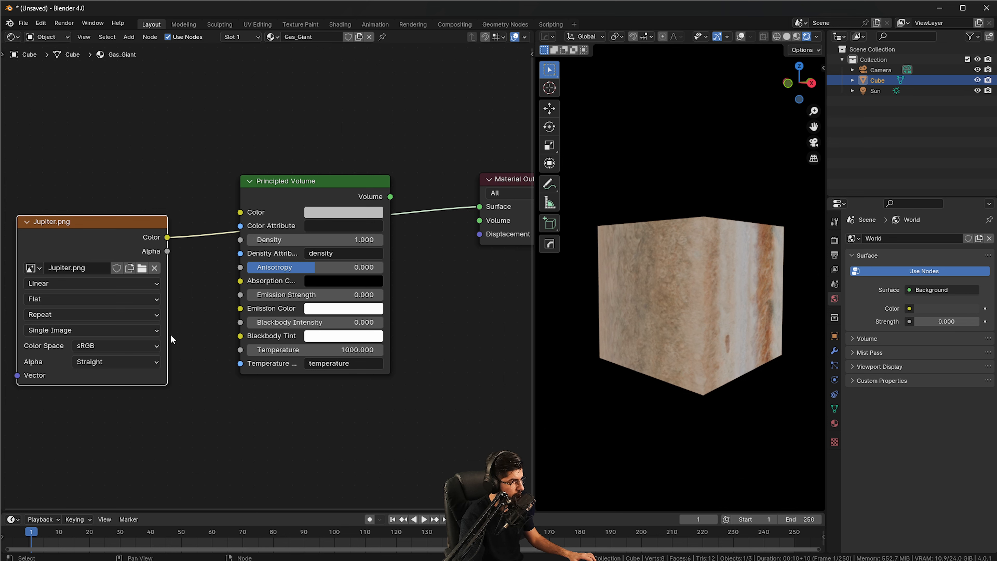
{"action": "middle_click_drag", "start_coordinate": [125, 267], "coordinate": [158, 258]}
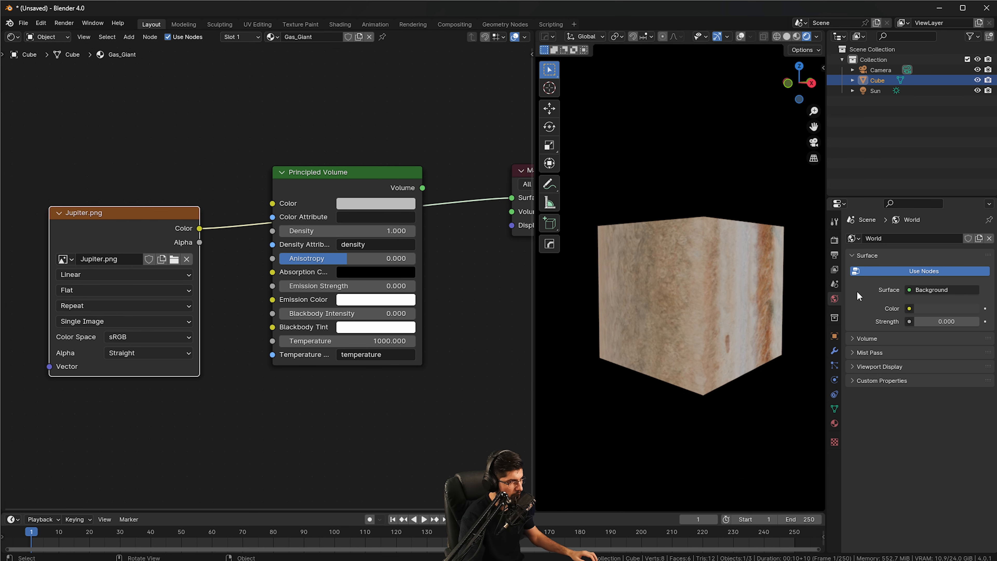
{"action": "middle_click_drag", "start_coordinate": [125, 321], "coordinate": [156, 330]}
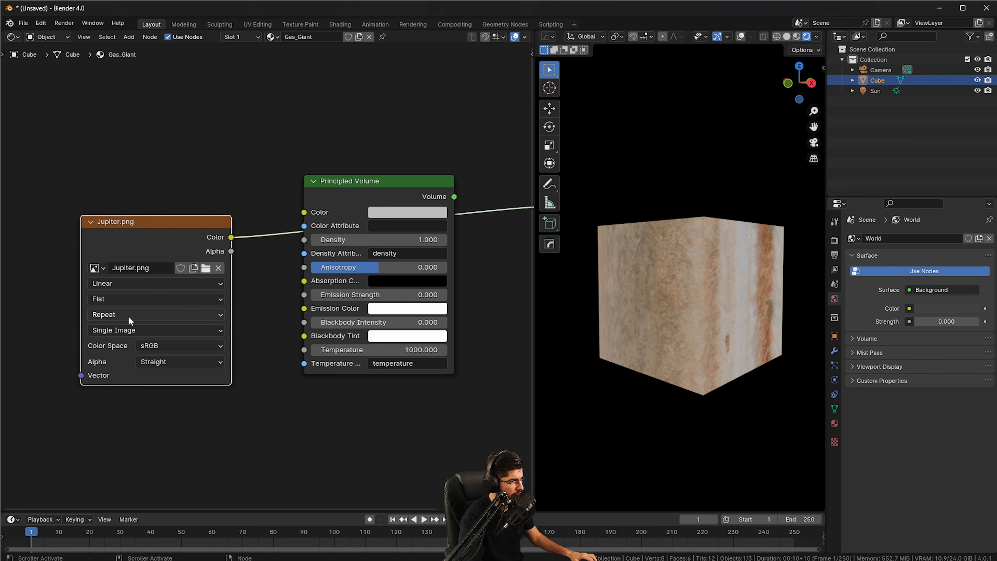
{"action": "left_click", "coordinate": [115, 303]}
{"action": "left_click", "coordinate": [126, 355]}
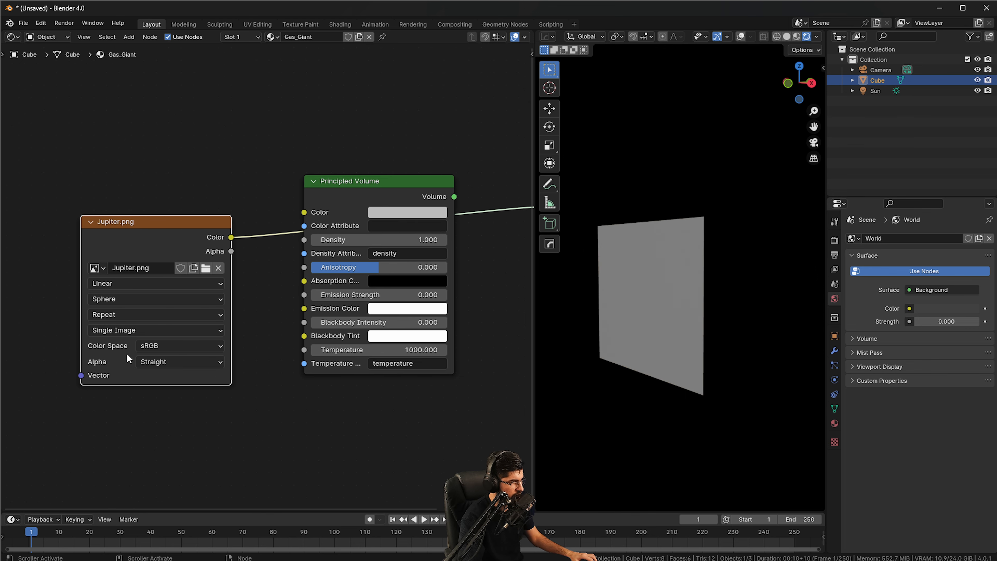
{"action": "middle_click_drag", "start_coordinate": [704, 322], "coordinate": [681, 301]}
{"action": "scroll", "coordinate": [691, 295], "scroll_direction": "up", "scroll_amount": 6}
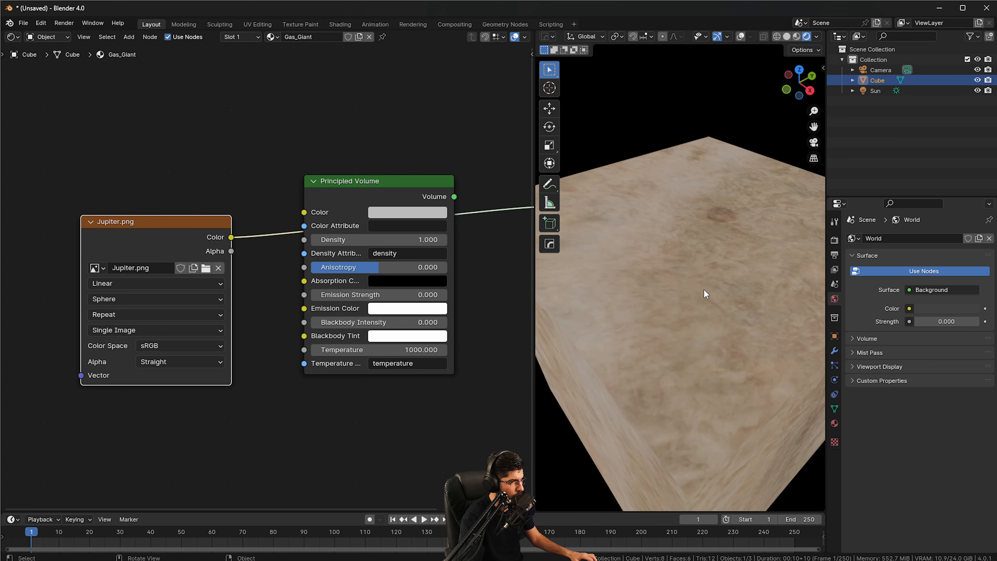
{"action": "scroll", "coordinate": [628, 236], "scroll_direction": "down", "scroll_amount": 4}
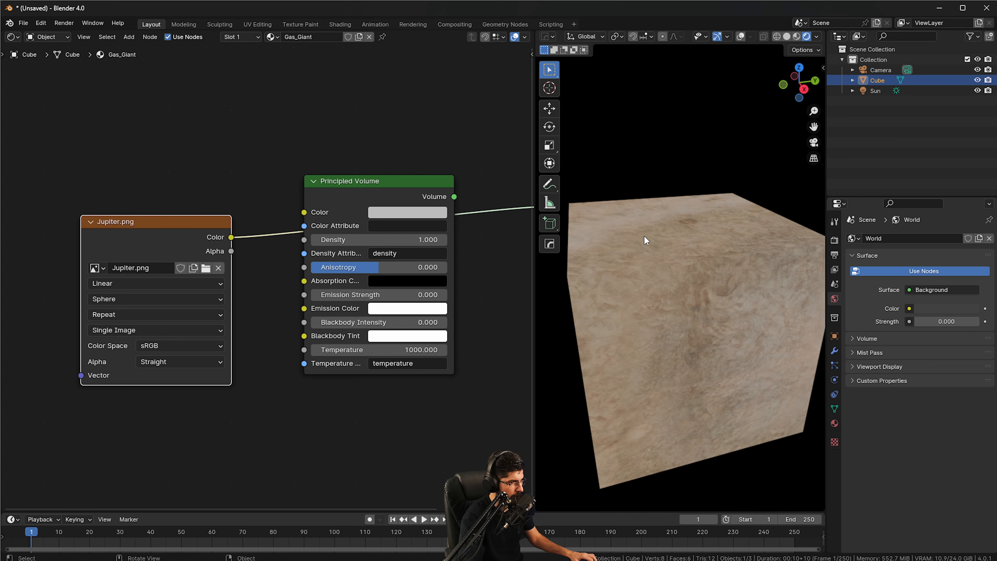
{"action": "mouse_move", "coordinate": [697, 255]}
{"action": "middle_mouse_down"}
{"action": "mouse_move", "coordinate": [685, 163]}
{"action": "mouse_move", "coordinate": [702, 257]}
{"action": "middle_mouse_up"}
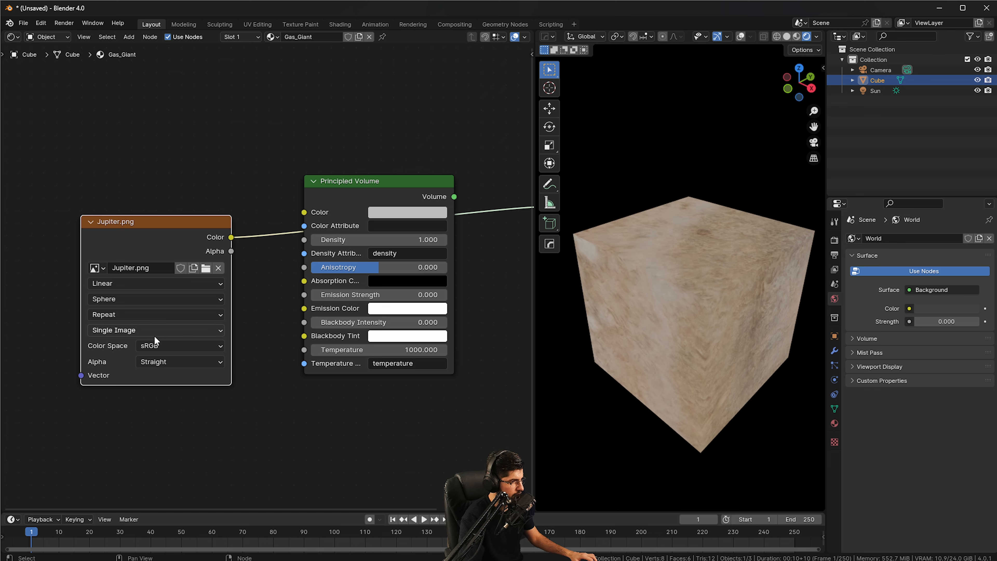
- Add Texture Coordinate and Mapping nodes ahead of Jupiter.png, and move the Texture Coordinate node slightly away from the Mapping node
{"action": "middle_click_drag", "start_coordinate": [142, 345], "coordinate": [413, 360]}
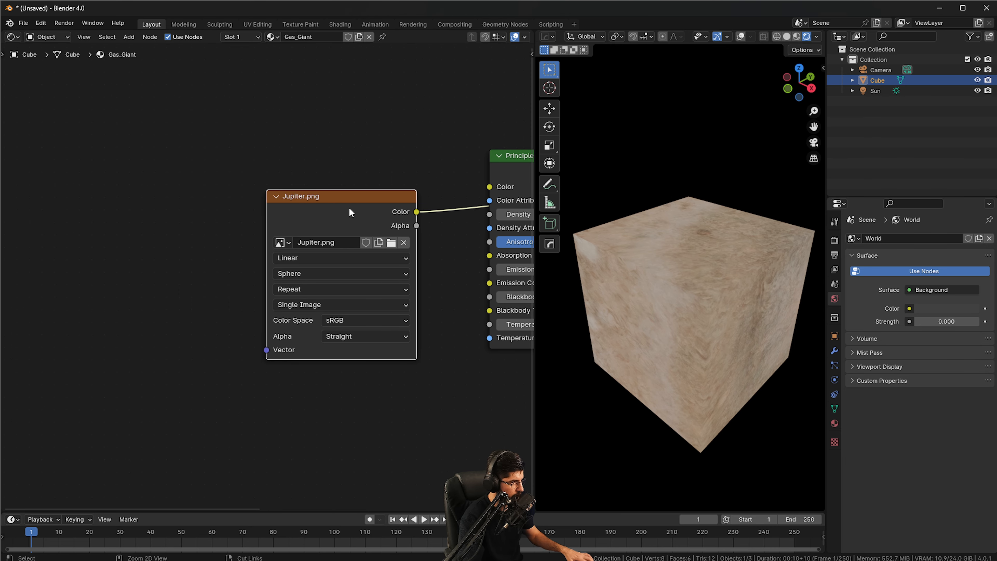
{"action": "key", "text": "ctrl+t"}
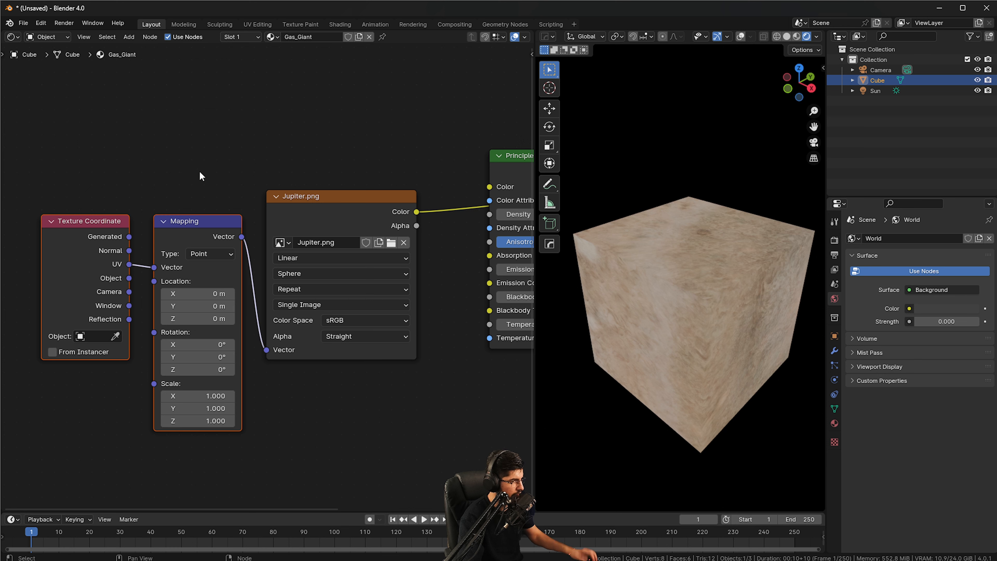
{"action": "left_click", "coordinate": [214, 181]}
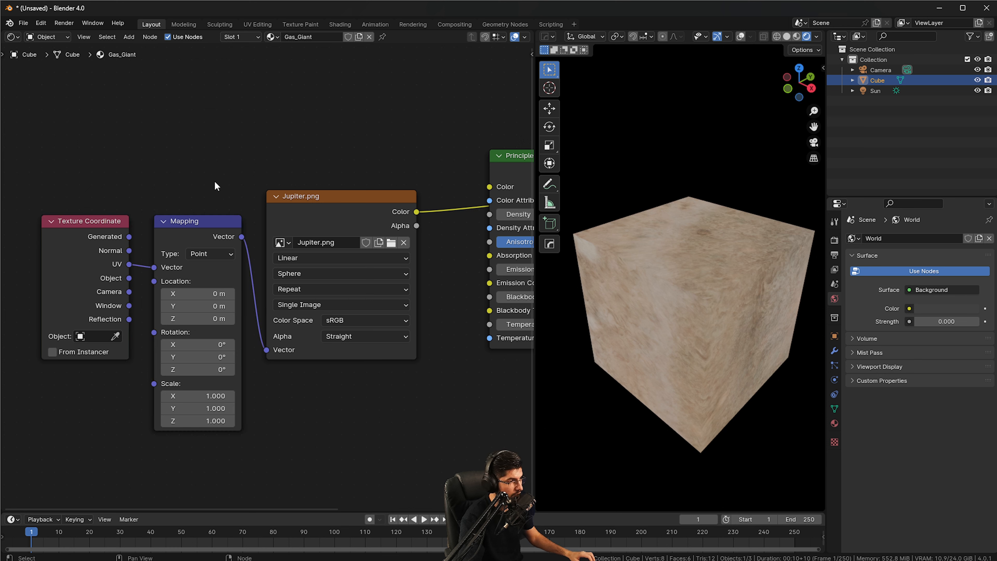
{"action": "left_click", "coordinate": [44, 222]}
{"action": "left_click", "coordinate": [175, 244]}
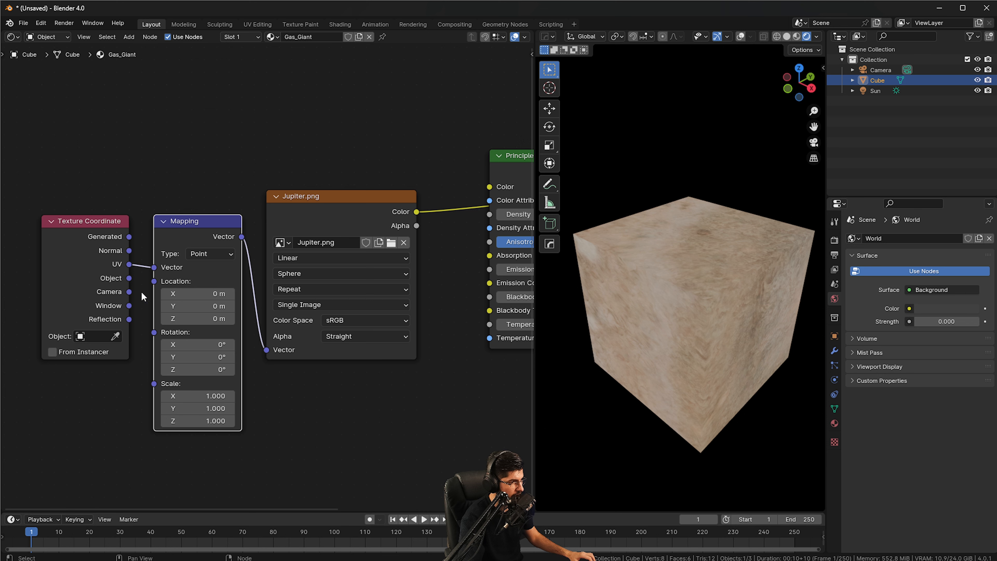
{"action": "left_click_drag", "start_coordinate": [110, 256], "coordinate": [82, 259]}
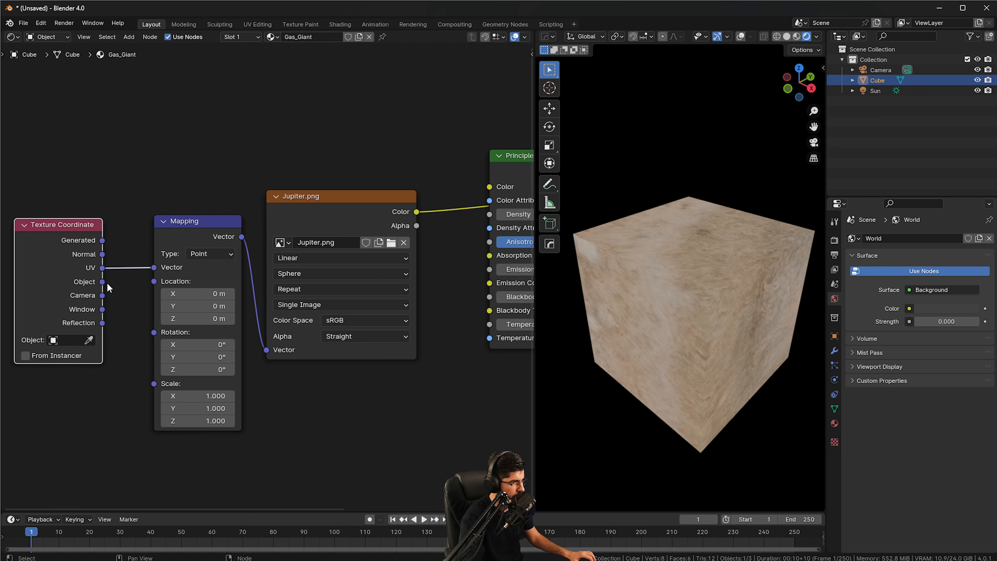
- Replace the UV link with one from the Texture Coordinate's Generated output to the Mapping node's Vector input, and check the cube
{"action": "right_click_drag", "start_coordinate": [131, 276], "coordinate": [130, 276], "text": "ctrl"}
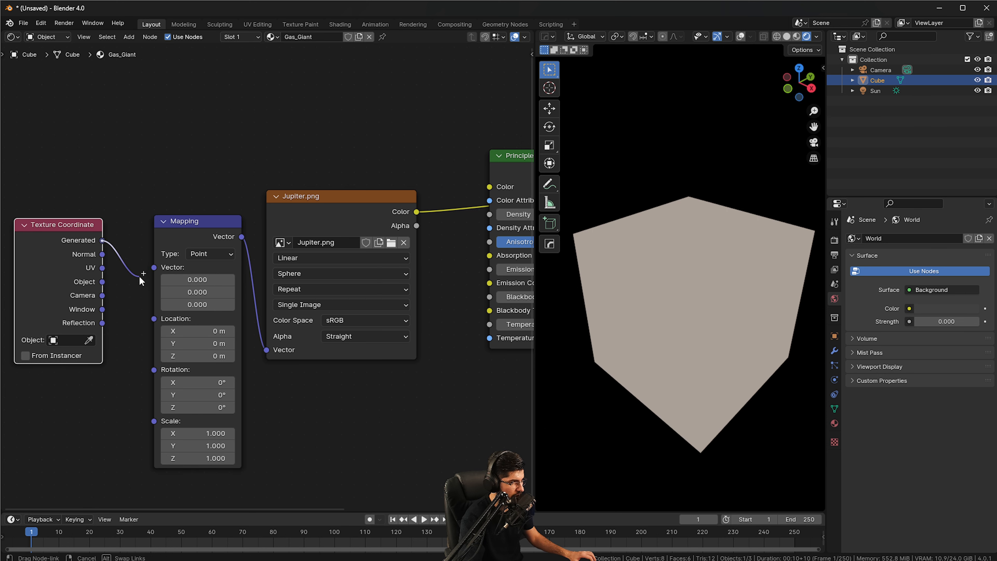
{"action": "left_click_drag", "start_coordinate": [102, 240], "coordinate": [153, 271]}
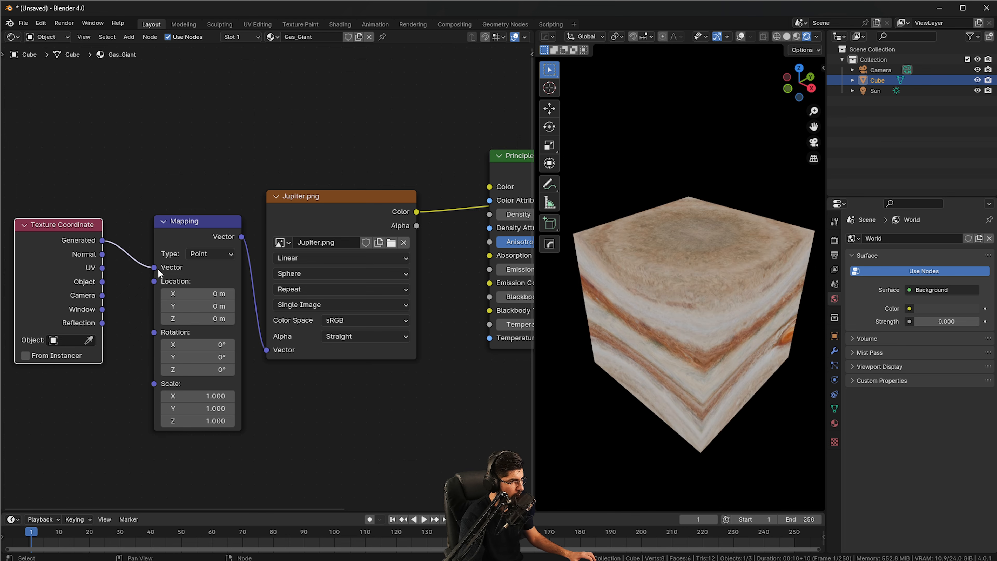
{"action": "left_click", "coordinate": [210, 240]}
{"action": "middle_click_drag", "start_coordinate": [714, 322], "coordinate": [747, 294]}
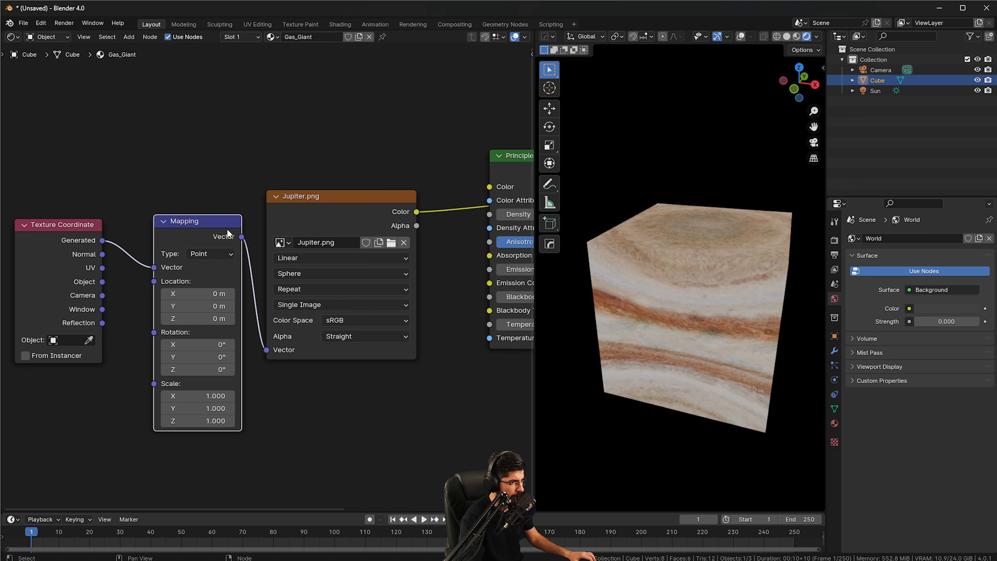
- Move the Texture Coordinate, Mapping and Jupiter.png nodes together further away from the Principled Volume node
{"action": "scroll", "coordinate": [330, 122], "scroll_direction": "down", "scroll_amount": 2}
{"action": "left_click_drag", "start_coordinate": [366, 185], "coordinate": [106, 382]}
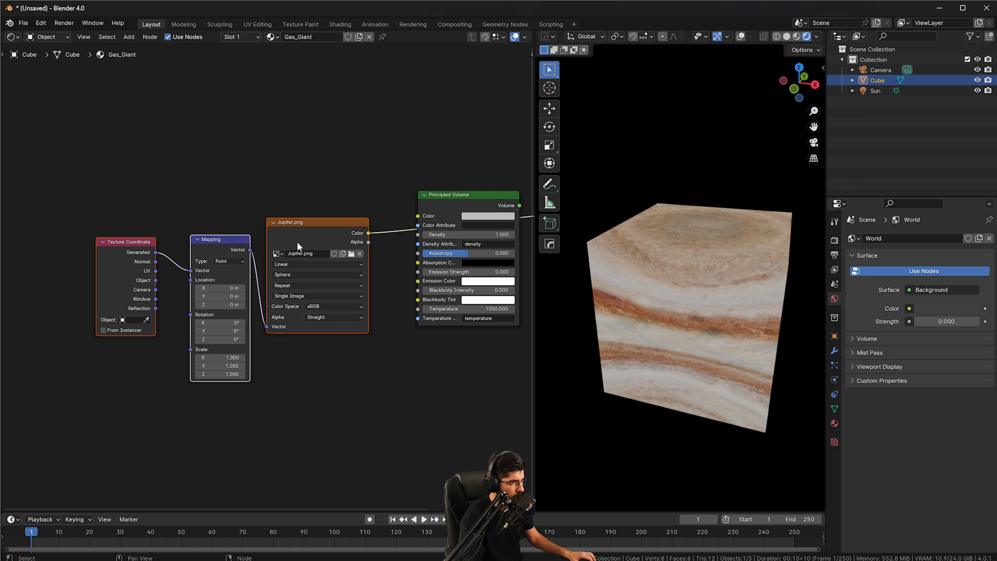
{"action": "left_click_drag", "start_coordinate": [320, 228], "coordinate": [182, 251]}
{"action": "middle_click_drag", "start_coordinate": [331, 254], "coordinate": [300, 245]}
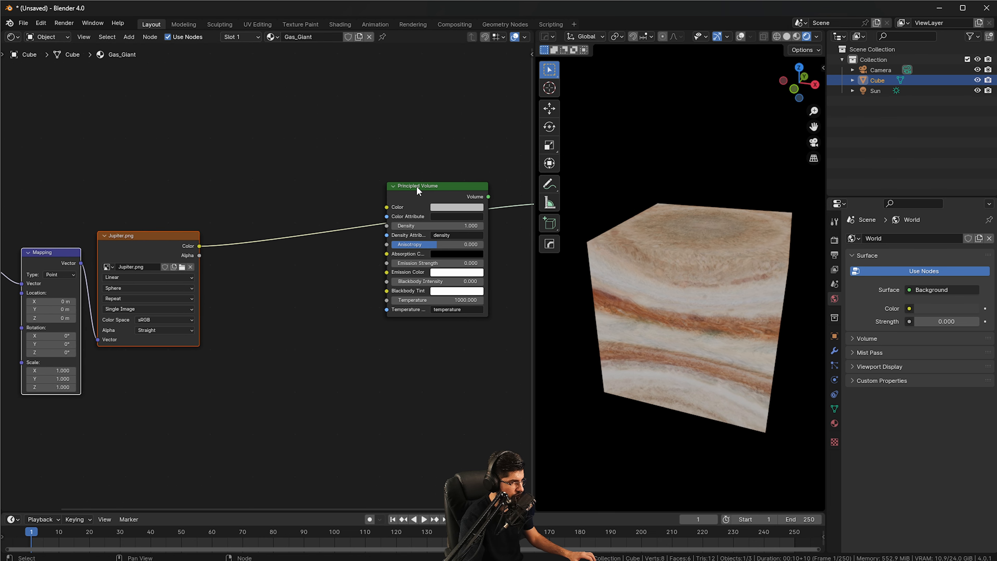
- Reposition the Principled Volume node and restore the direct link from Jupiter.png's Color output to the Material Output's Surface input
{"action": "left_click", "coordinate": [416, 186]}
{"action": "middle_click_drag", "start_coordinate": [428, 274], "coordinate": [348, 337]}
{"action": "left_click_drag", "start_coordinate": [347, 262], "coordinate": [374, 256]}
{"action": "middle_click_drag", "start_coordinate": [326, 282], "coordinate": [365, 262]}
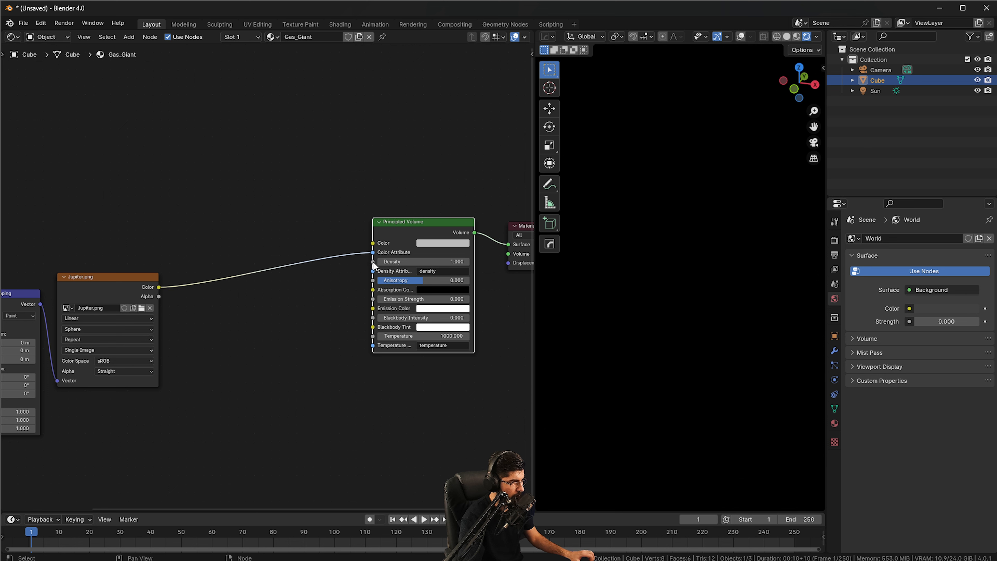
{"action": "right_click_drag", "start_coordinate": [318, 279], "coordinate": [319, 280], "text": "ctrl"}
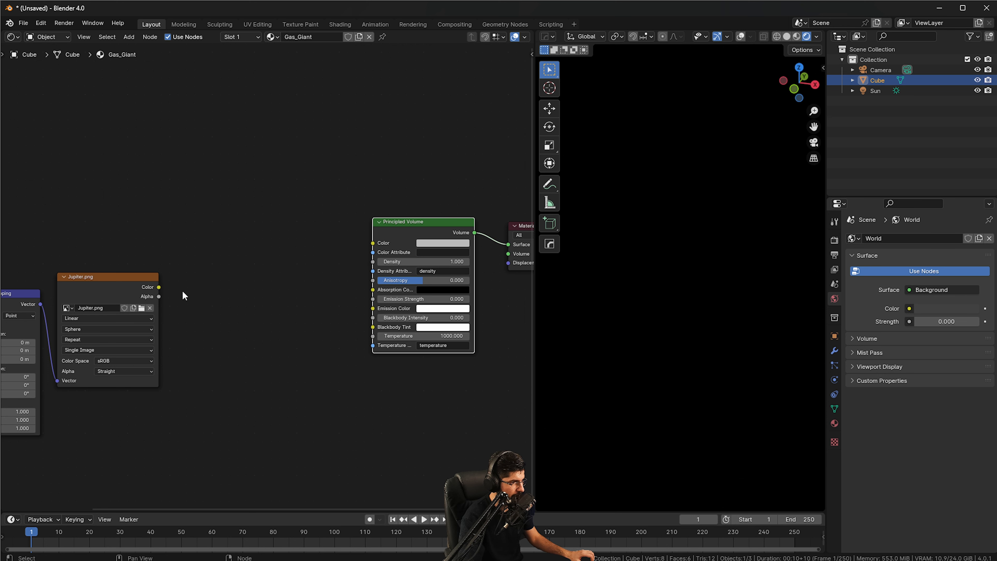
{"action": "left_click_drag", "start_coordinate": [159, 288], "coordinate": [509, 244]}
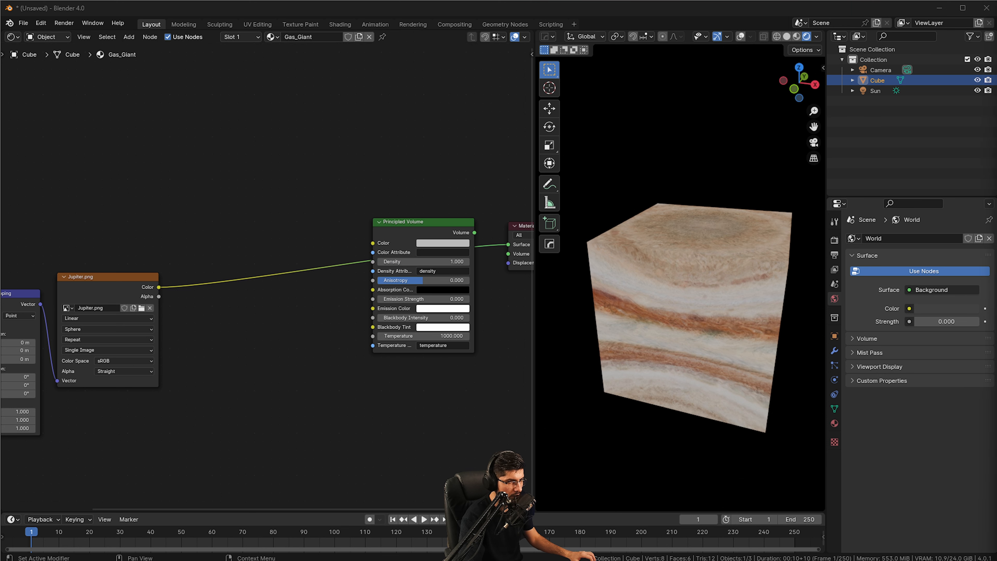
- Connect Jupiter.png's Color output to the Principled Volume node's Color input
{"action": "middle_click_drag", "start_coordinate": [179, 272], "coordinate": [204, 269]}
{"action": "left_click_drag", "start_coordinate": [185, 285], "coordinate": [403, 239]}
{"action": "middle_click_drag", "start_coordinate": [403, 238], "coordinate": [343, 248]}
{"action": "scroll", "coordinate": [452, 251], "scroll_direction": "up", "scroll_amount": 2}
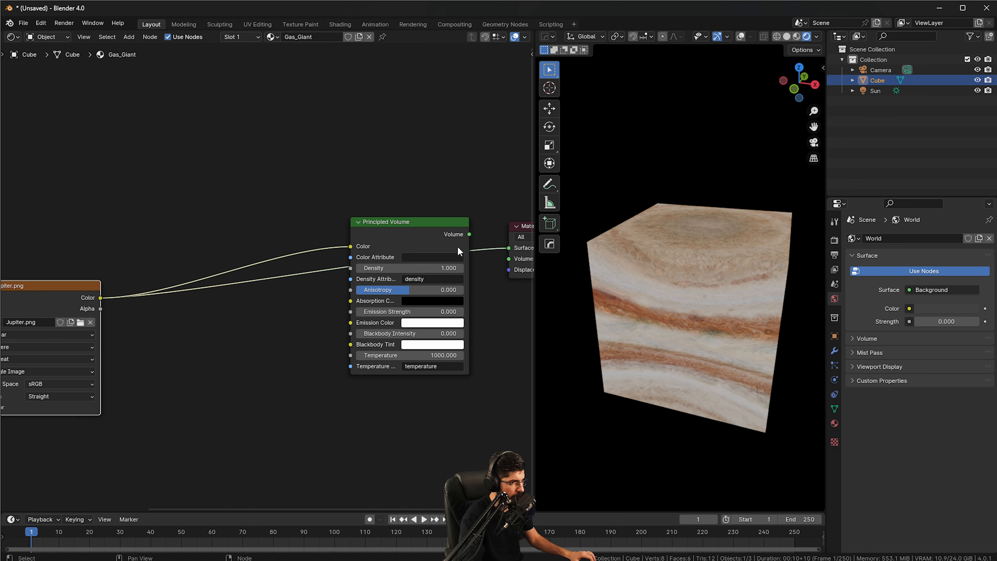
- Cut the texture's Surface link, connect the Principled Volume output to the Material Output's Volume input, and view the resulting volume
{"action": "middle_click_drag", "start_coordinate": [457, 246], "coordinate": [406, 254]}
{"action": "right_click_drag", "start_coordinate": [439, 240], "coordinate": [433, 269], "text": "ctrl"}
{"action": "left_click_drag", "start_coordinate": [419, 240], "coordinate": [481, 262]}
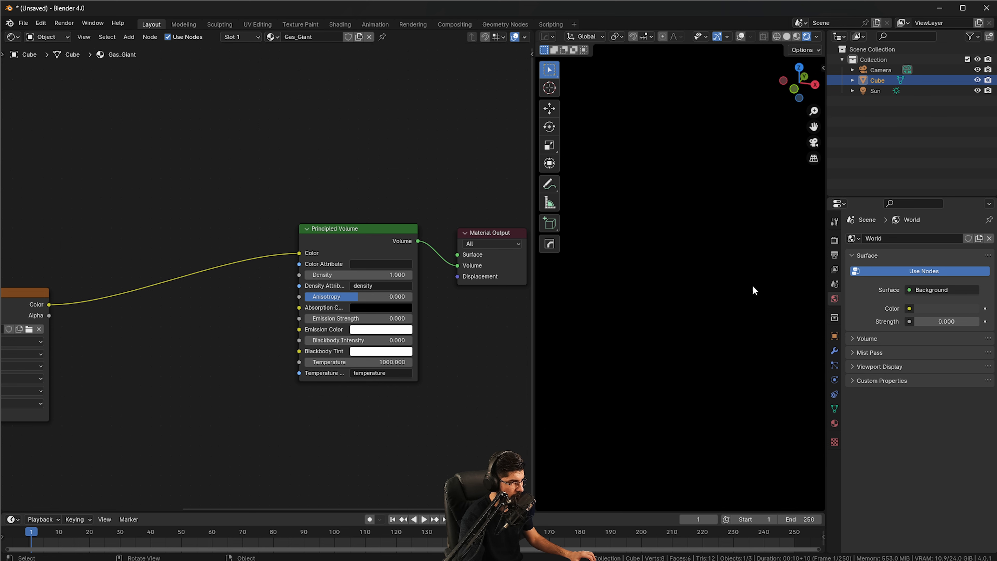
{"action": "middle_click_drag", "start_coordinate": [754, 291], "coordinate": [643, 282]}
{"action": "mouse_move", "coordinate": [740, 278]}
{"action": "middle_mouse_down"}
{"action": "mouse_move", "coordinate": [673, 263]}
{"action": "mouse_move", "coordinate": [701, 240]}
{"action": "mouse_move", "coordinate": [736, 264]}
{"action": "mouse_move", "coordinate": [720, 299]}
{"action": "mouse_move", "coordinate": [724, 268]}
{"action": "middle_mouse_up"}
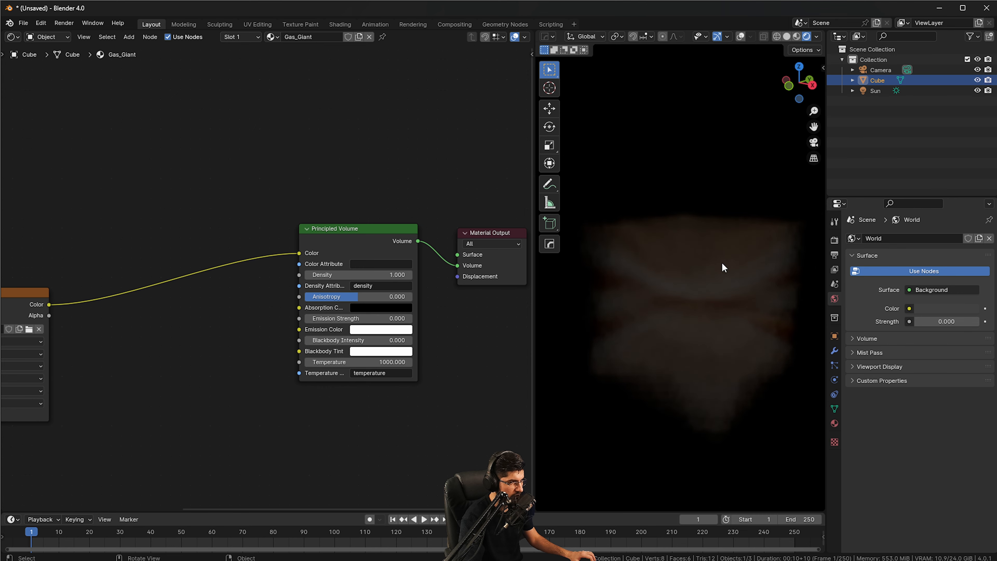
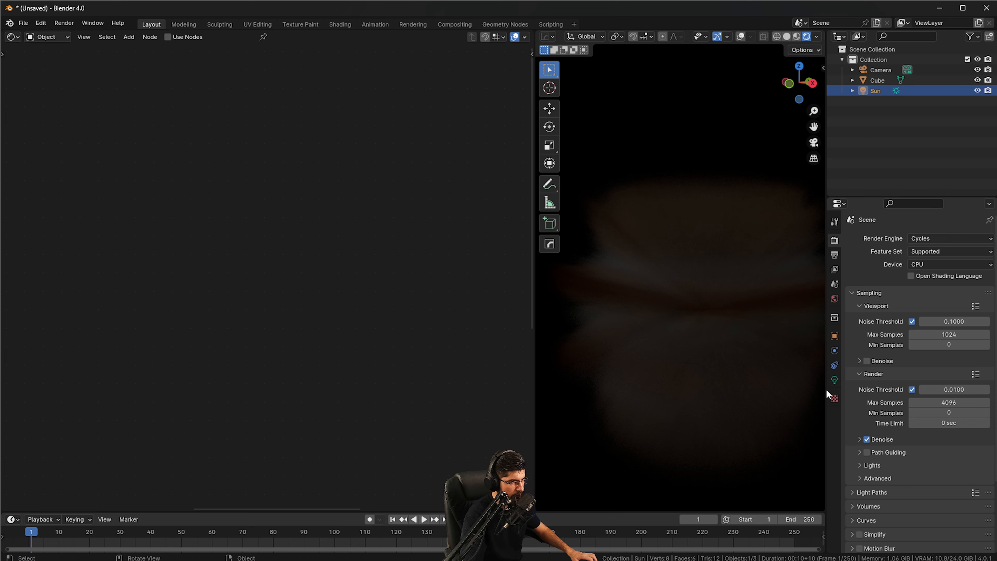
- Set the Sun light's strength to 10
{"action": "left_click", "coordinate": [834, 380]}
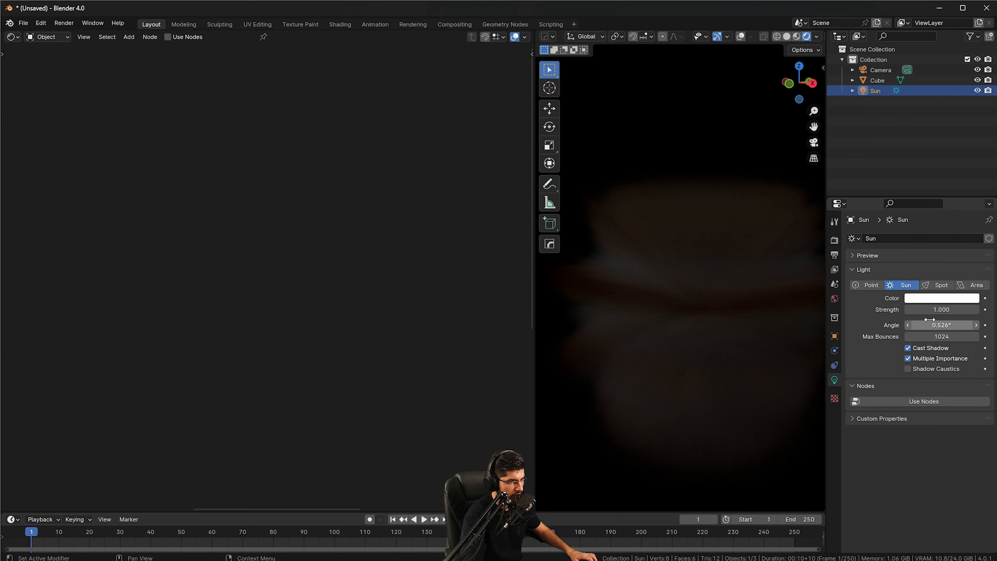
{"action": "left_click", "coordinate": [941, 307]}
{"action": "type", "text": "10"}
{"action": "key", "text": "Return"}
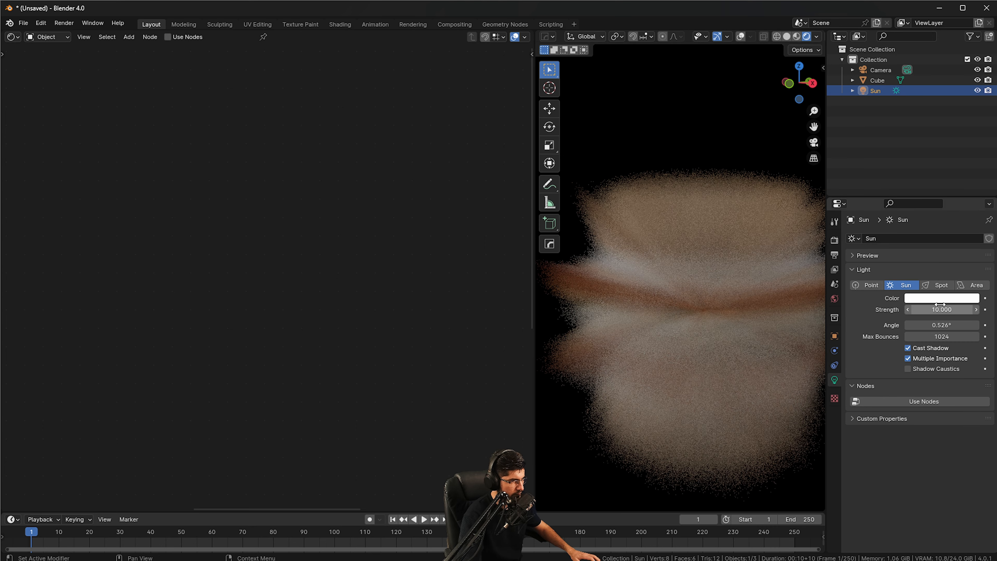
- Reselect the Cube and set the viewport volume step rate to 0.01 in the Cycles render settings
{"action": "left_click", "coordinate": [876, 81]}
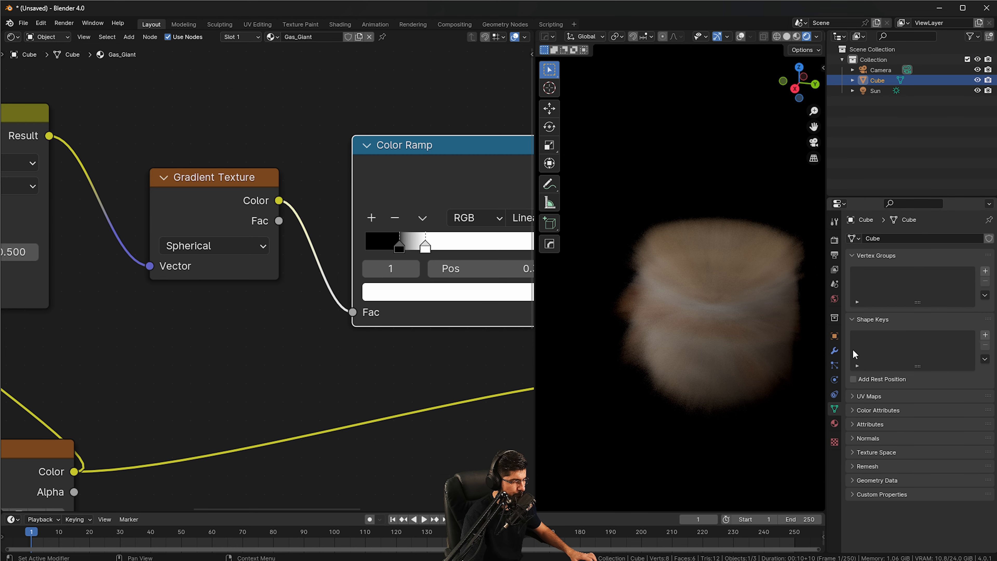
{"action": "left_click", "coordinate": [836, 255]}
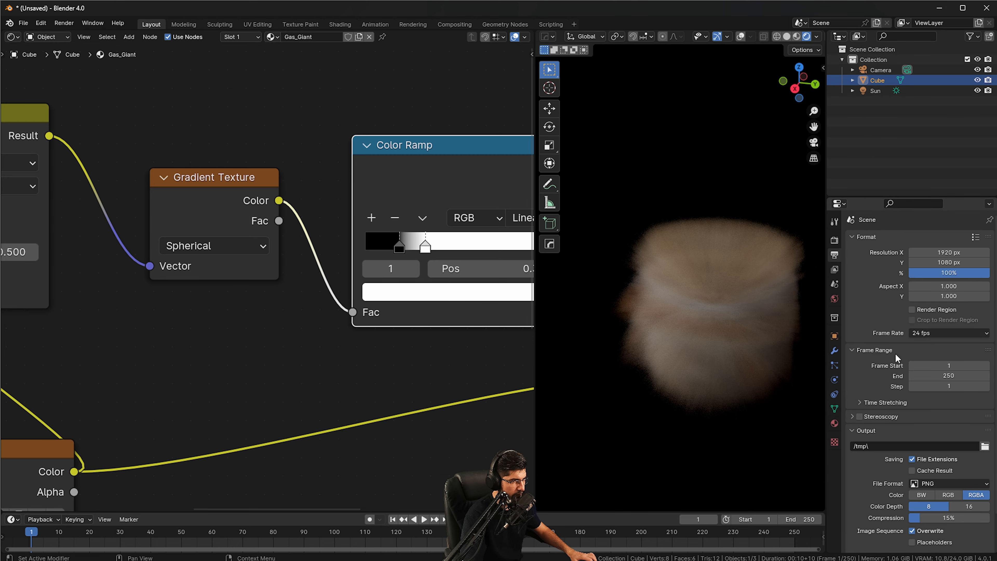
{"action": "left_click", "coordinate": [831, 239]}
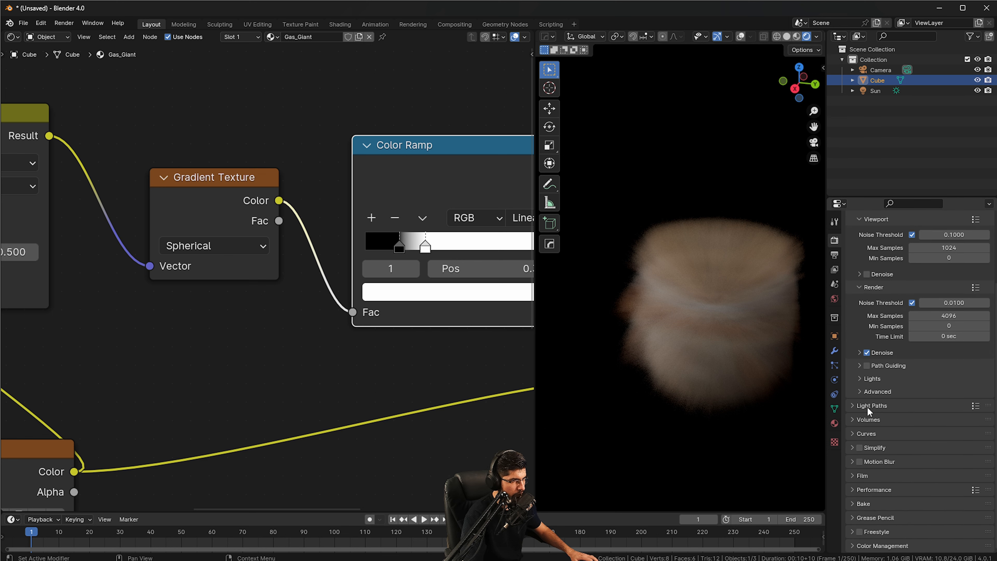
{"action": "left_click", "coordinate": [853, 423]}
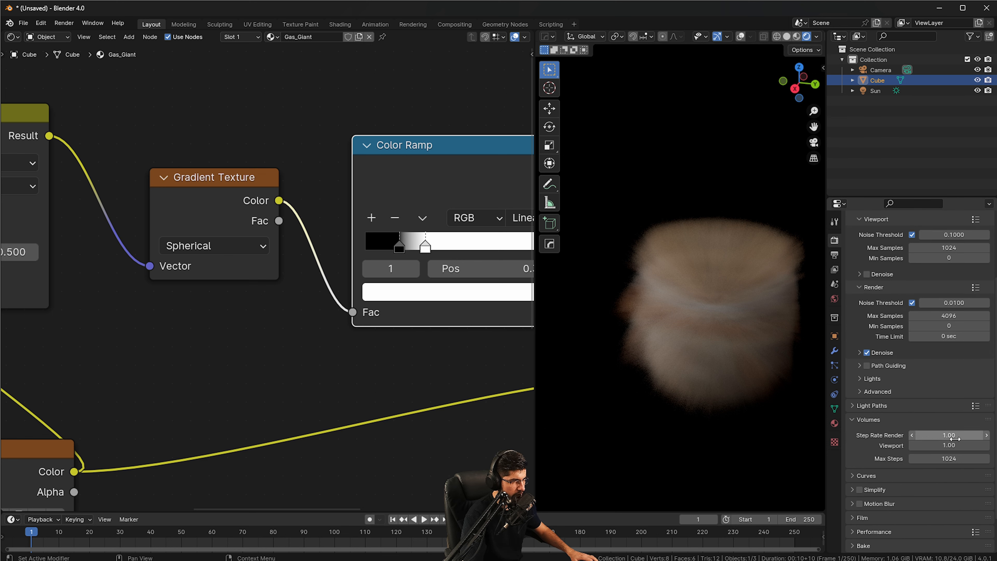
{"action": "left_click", "coordinate": [938, 447]}
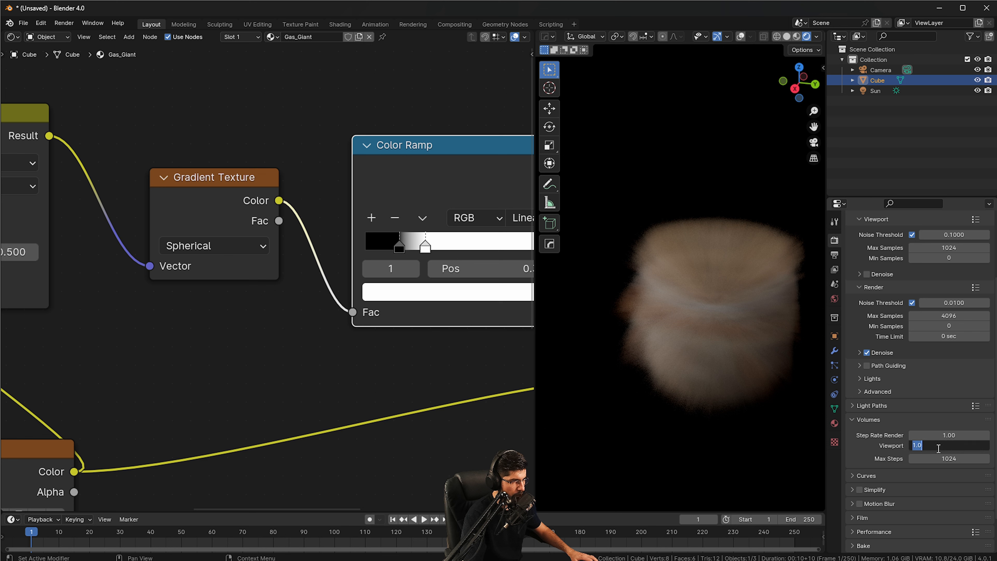
{"action": "type", "text": "0.0"}
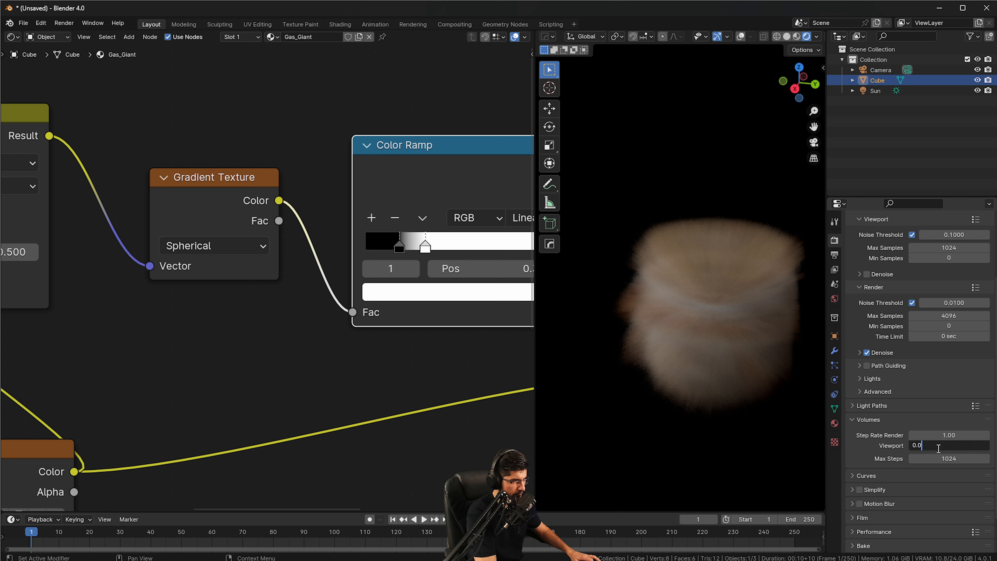
{"action": "type", "text": "1"}
{"action": "key", "text": "Return"}
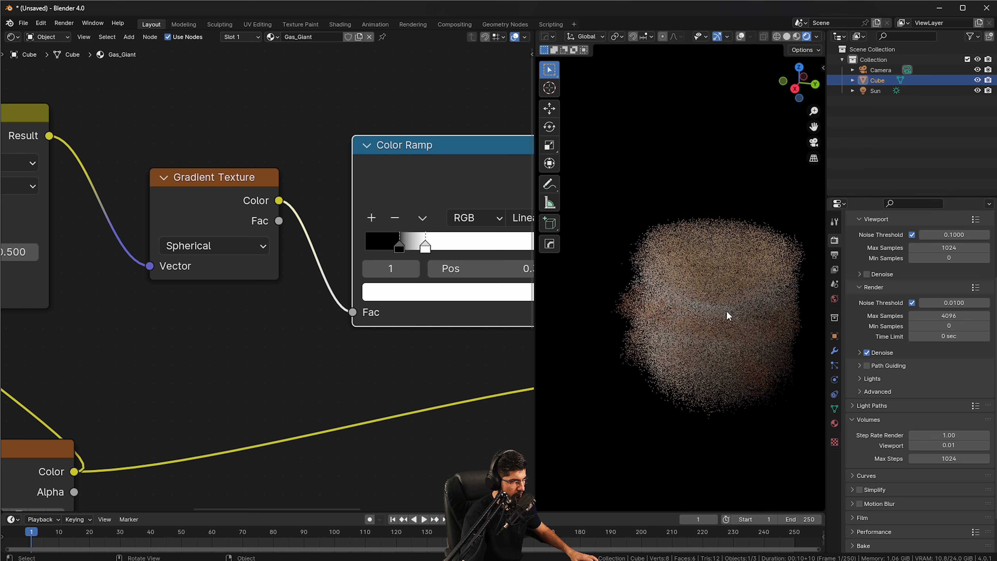
- Set the Cycles viewport volume step rate to 0.1 and inspect the planet volume from another angle
{"action": "middle_click_drag", "start_coordinate": [637, 278], "coordinate": [689, 271]}
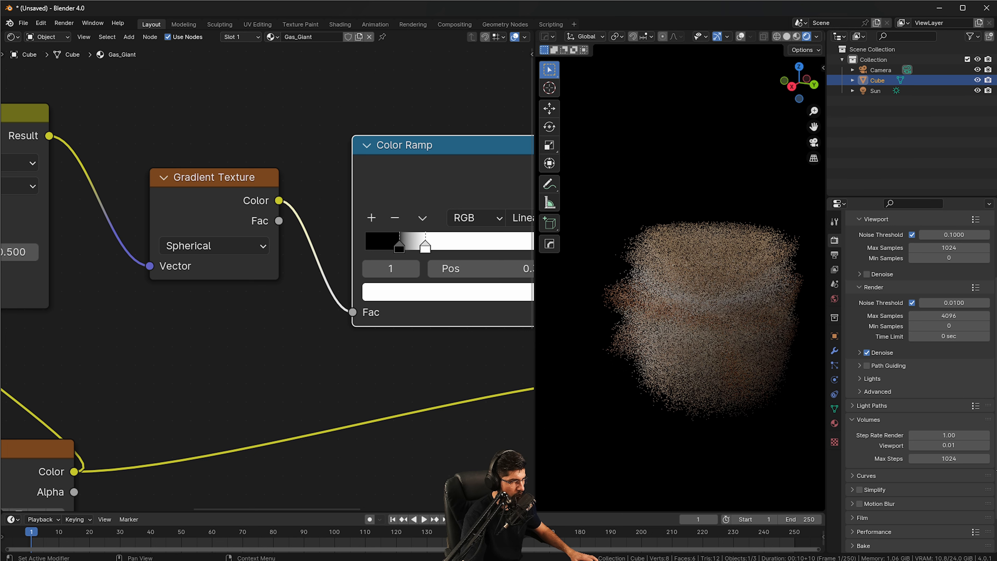
{"action": "left_click", "coordinate": [962, 446]}
{"action": "type", "text": "0"}
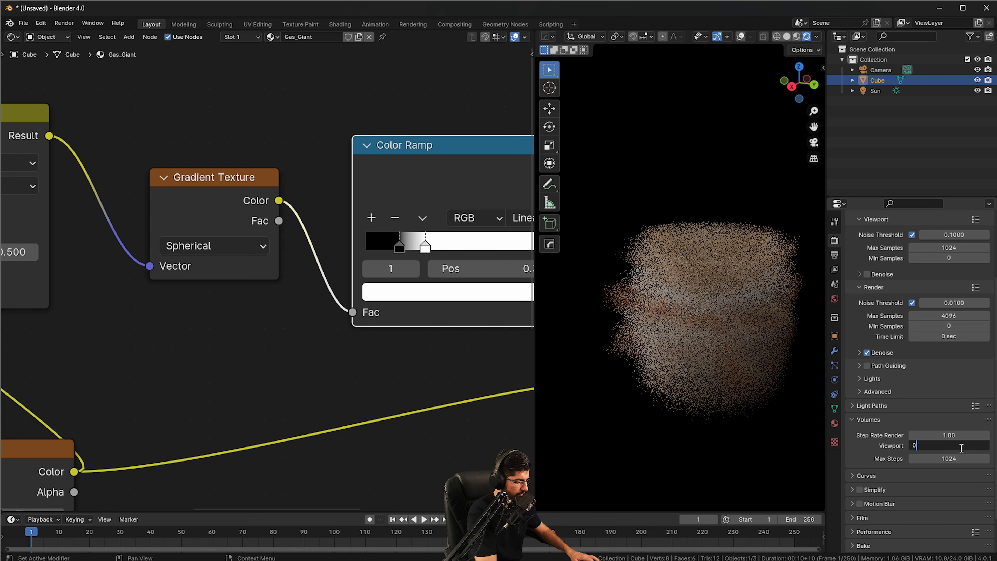
{"action": "type", "text": ".1"}
{"action": "key", "text": "Return"}
{"action": "middle_click_drag", "start_coordinate": [707, 338], "coordinate": [742, 326]}
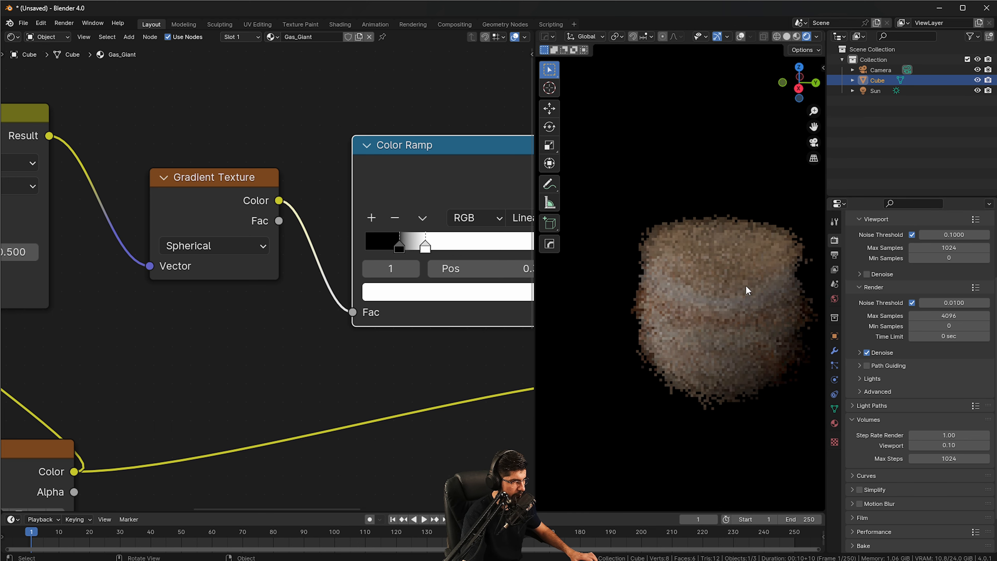
- Lower the Multiply node's factor to 0.038 and inspect the rounder planet up close
{"action": "middle_click_drag", "start_coordinate": [358, 288], "coordinate": [284, 327]}
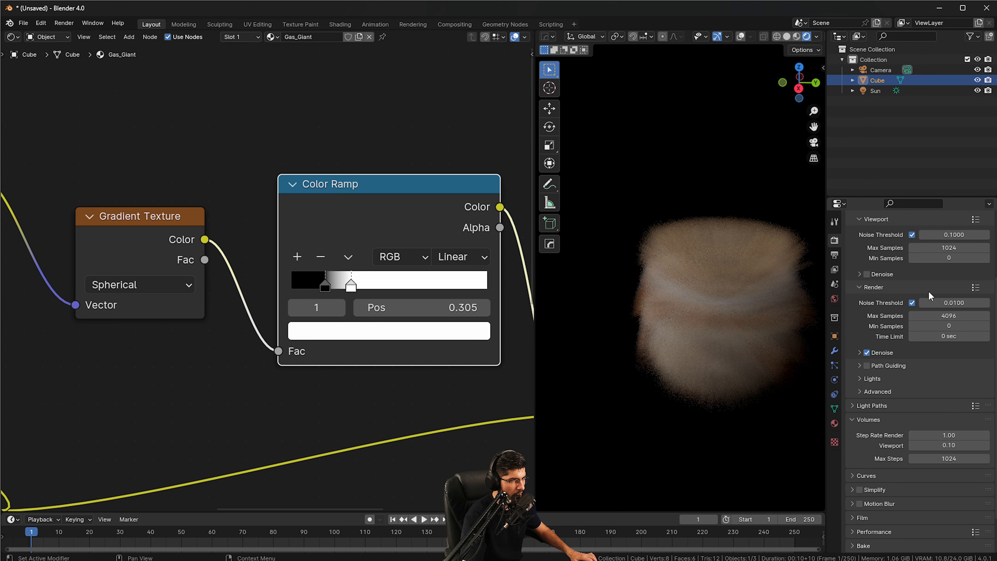
{"action": "scroll", "coordinate": [928, 295], "scroll_direction": "up", "scroll_amount": 1}
{"action": "middle_click_drag", "start_coordinate": [397, 351], "coordinate": [412, 348]}
{"action": "middle_click_drag", "start_coordinate": [103, 378], "coordinate": [682, 351]}
{"action": "scroll", "coordinate": [314, 380], "scroll_direction": "down", "scroll_amount": 3}
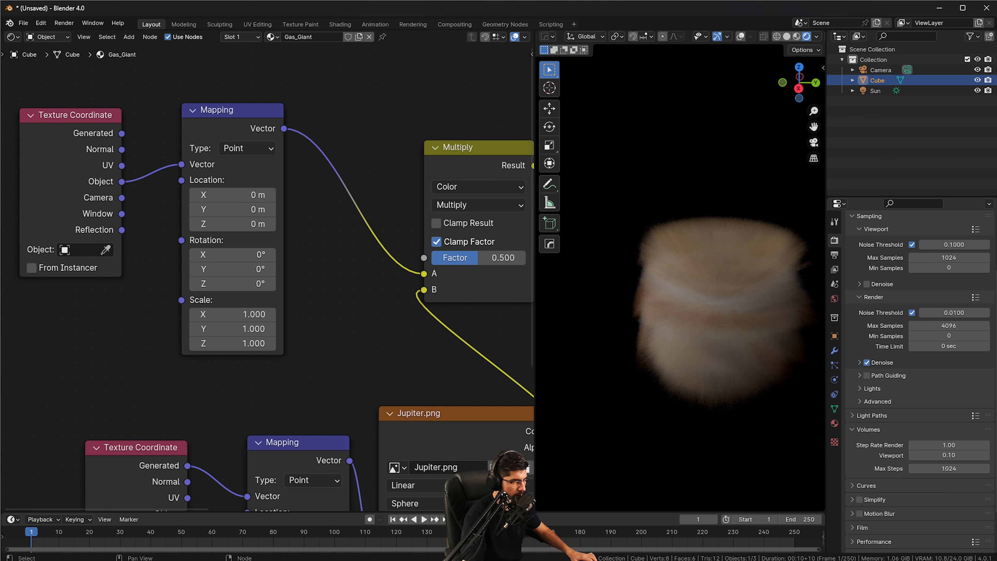
{"action": "middle_click_drag", "start_coordinate": [268, 235], "coordinate": [269, 325]}
{"action": "scroll", "coordinate": [341, 228], "scroll_direction": "up", "scroll_amount": 3}
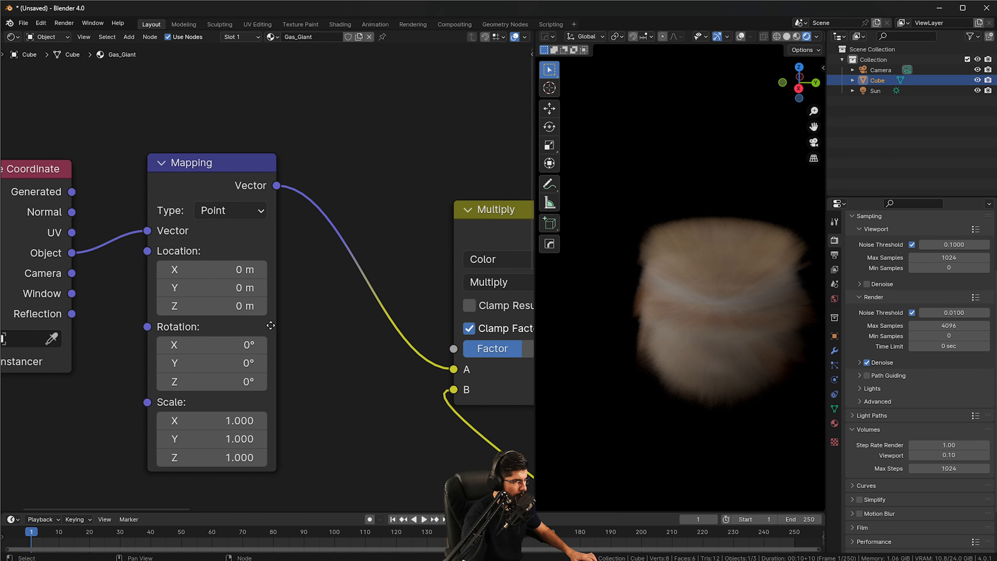
{"action": "middle_click_drag", "start_coordinate": [491, 342], "coordinate": [225, 318]}
{"action": "left_click_drag", "start_coordinate": [270, 329], "coordinate": [233, 328]}
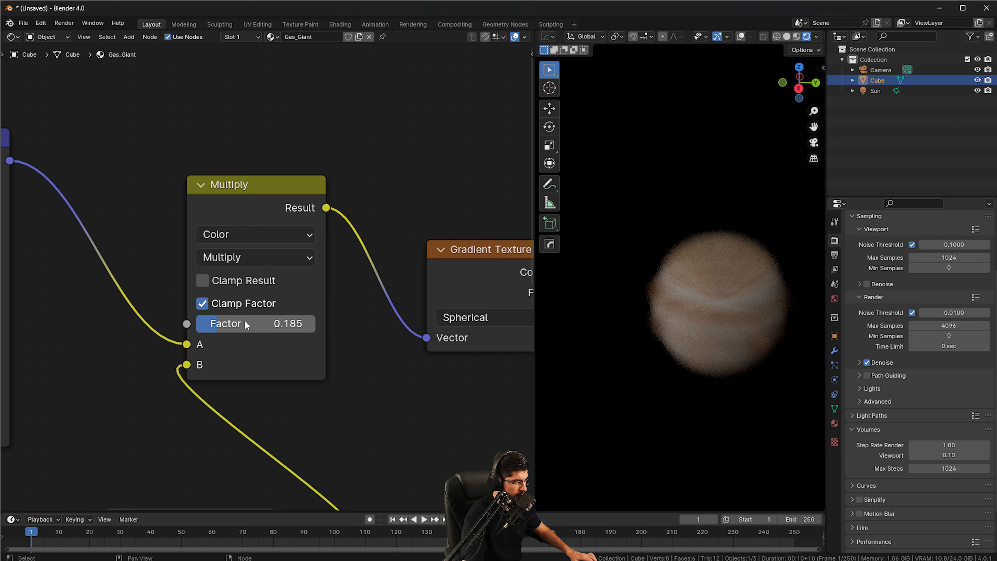
{"action": "left_click_drag", "start_coordinate": [246, 325], "coordinate": [228, 326]}
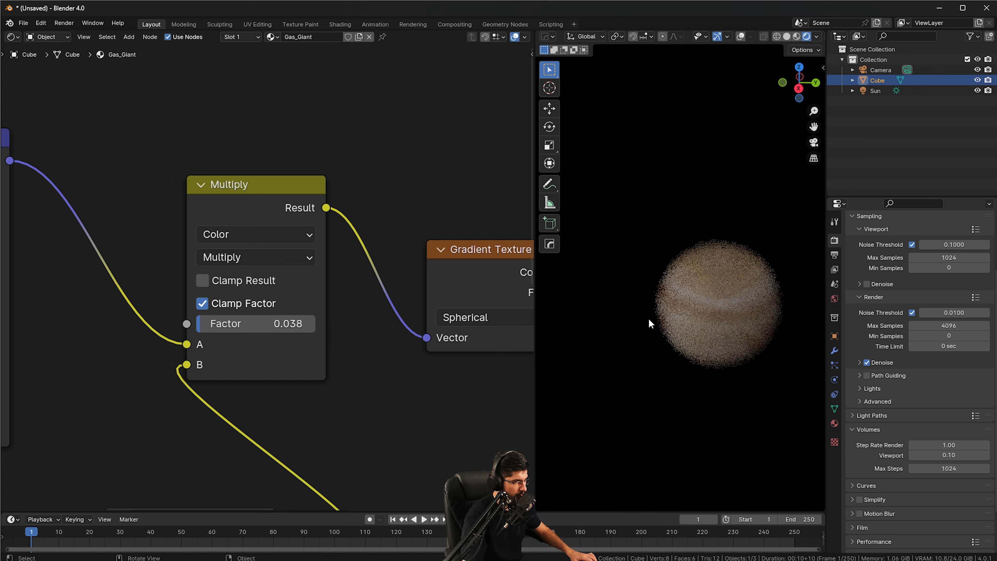
{"action": "scroll", "coordinate": [693, 262], "scroll_direction": "up", "scroll_amount": 4}
{"action": "middle_click_drag", "start_coordinate": [715, 274], "coordinate": [646, 261]}
{"action": "scroll", "coordinate": [527, 343], "scroll_direction": "down", "scroll_amount": 1}
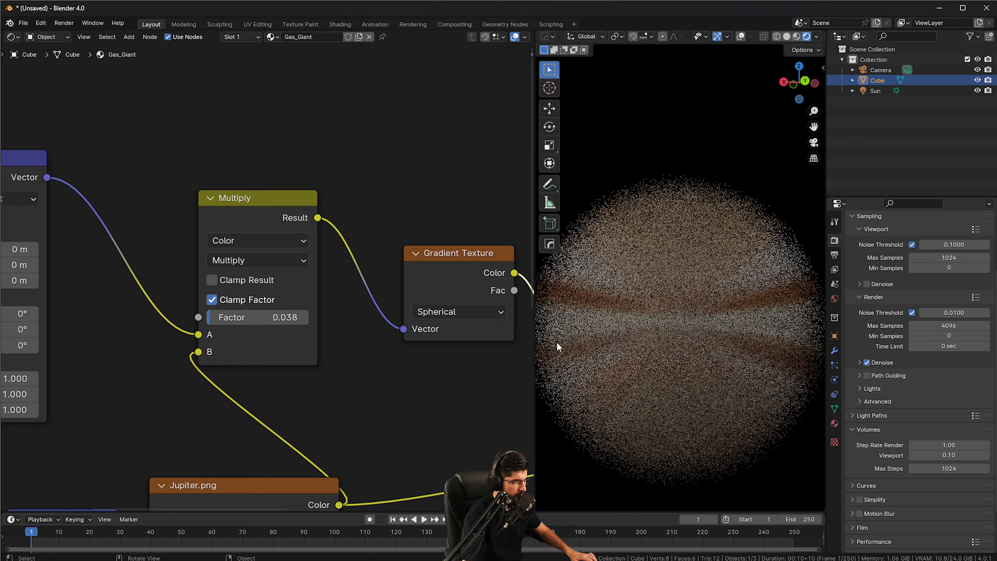
{"action": "scroll", "coordinate": [629, 338], "scroll_direction": "down", "scroll_amount": 2}
{"action": "middle_click_drag", "start_coordinate": [642, 336], "coordinate": [693, 333]}
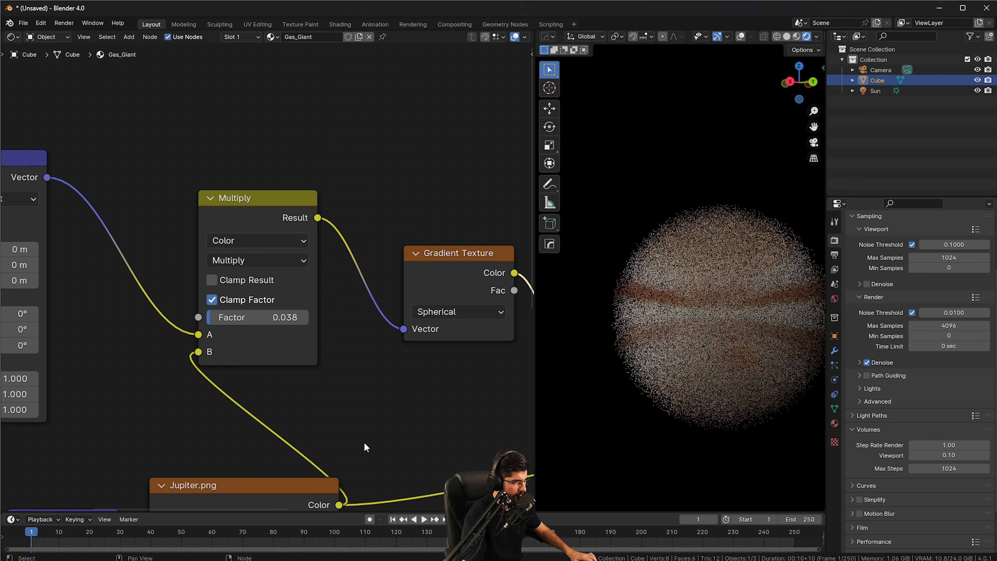
- Insert an Invert Color node between Jupiter.png's Color output and the Multiply node's B input, with its Fac at 0
{"action": "middle_click_drag", "start_coordinate": [290, 430], "coordinate": [365, 311]}
{"action": "scroll", "coordinate": [337, 307], "scroll_direction": "down", "scroll_amount": 1}
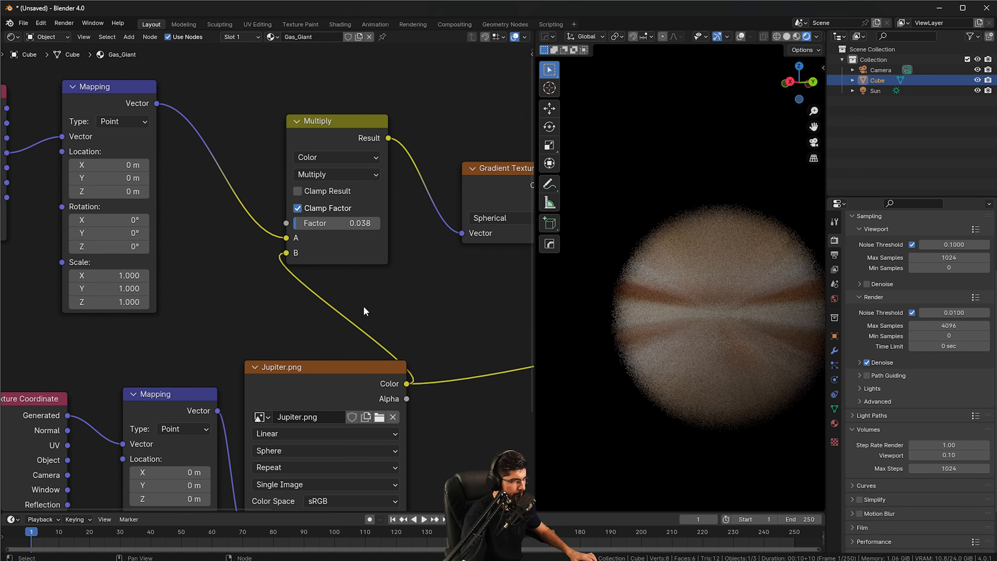
{"action": "middle_click_drag", "start_coordinate": [685, 290], "coordinate": [671, 280]}
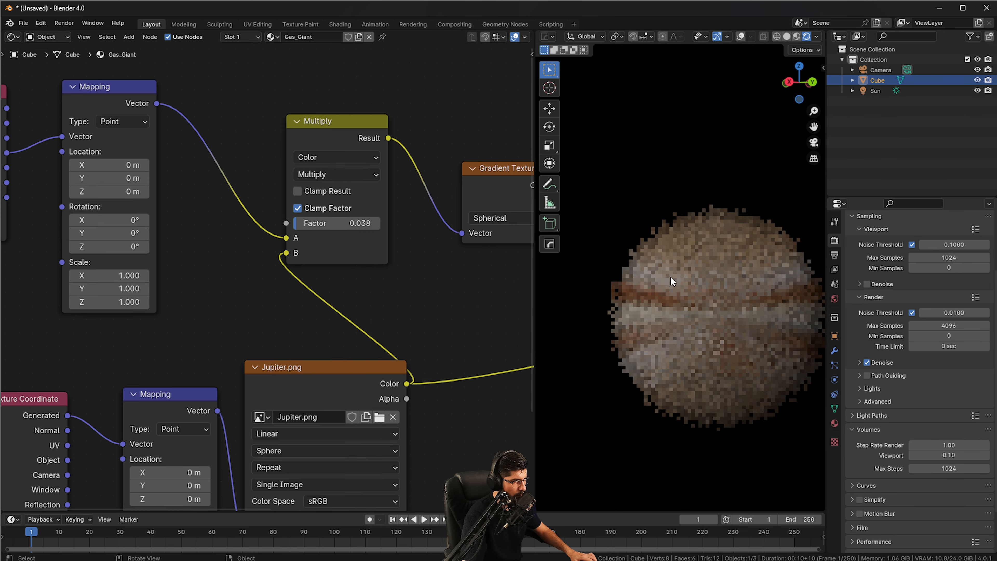
{"action": "key", "text": "shift+a"}
{"action": "type", "text": "invert"}
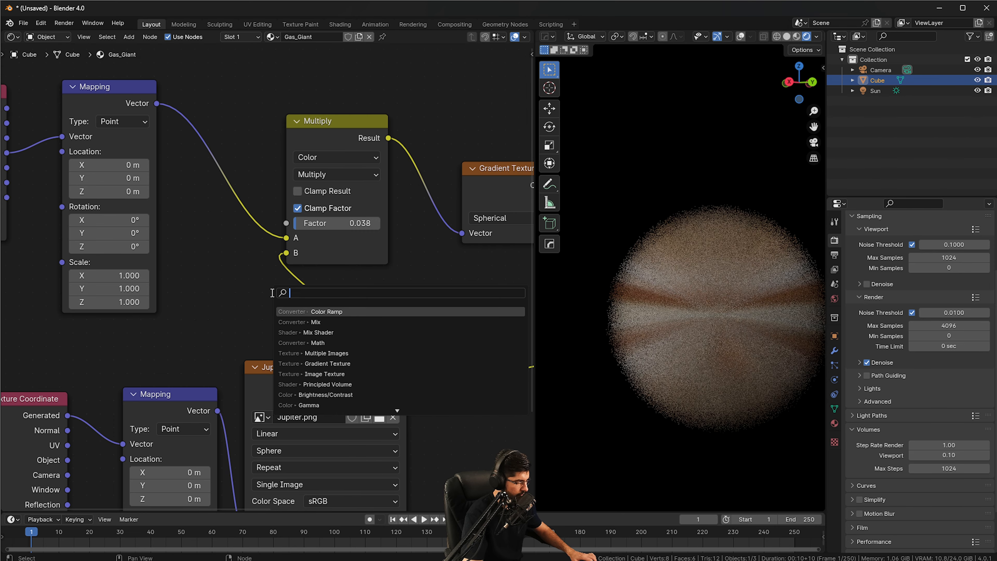
{"action": "key", "text": "Return"}
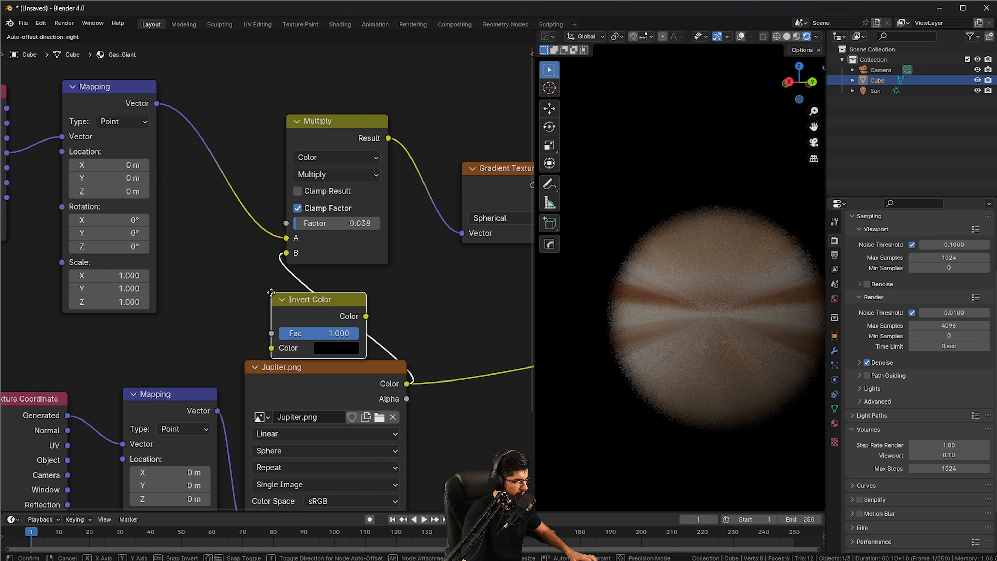
{"action": "left_click", "coordinate": [272, 275]}
{"action": "middle_click_drag", "start_coordinate": [380, 334], "coordinate": [225, 331]}
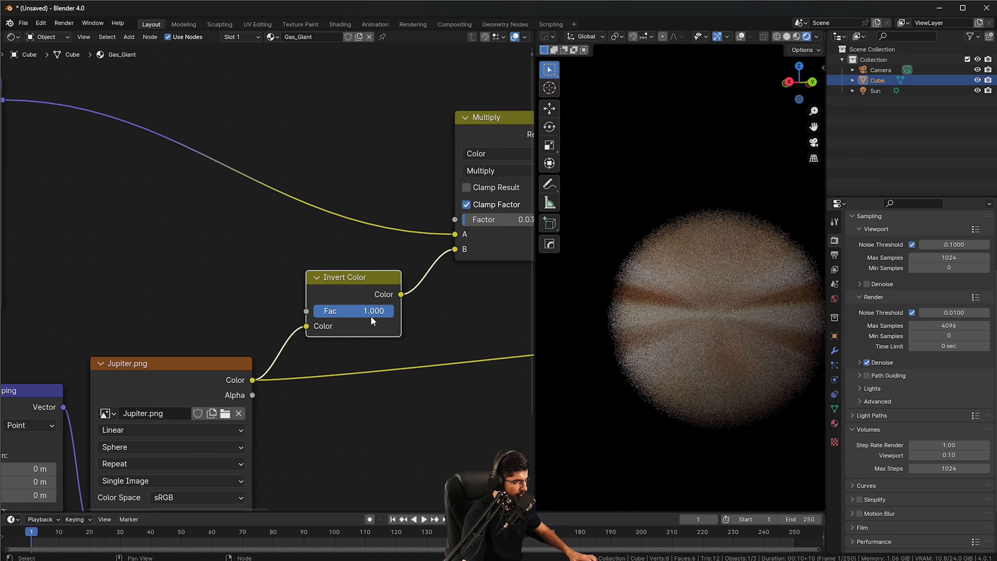
{"action": "left_click_drag", "start_coordinate": [371, 316], "coordinate": [310, 317]}
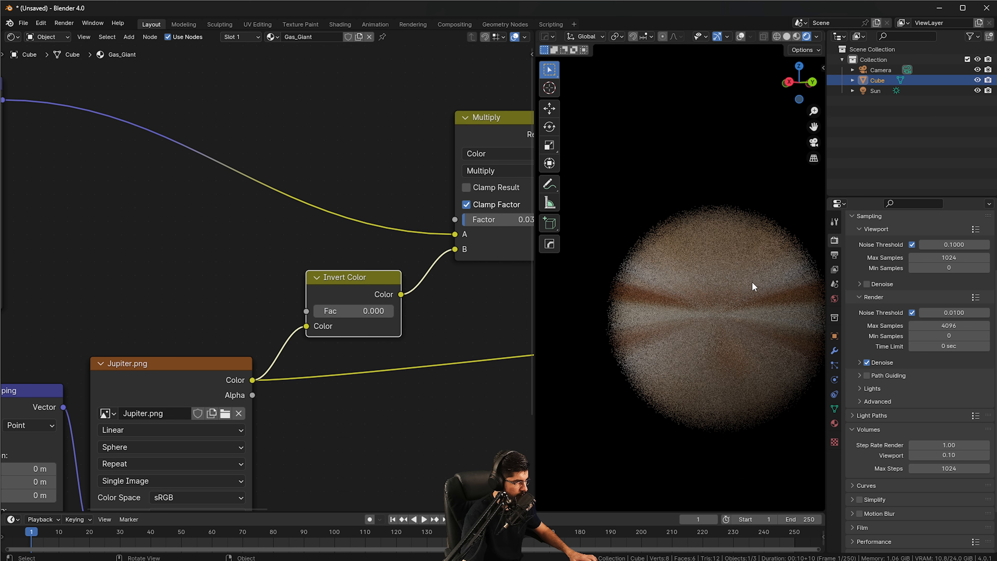
- Examine the planet's surface bands and the node chain from the Jupiter.png texture to the Principled Volume
{"action": "middle_click_drag", "start_coordinate": [627, 296], "coordinate": [738, 311]}
{"action": "middle_click_drag", "start_coordinate": [292, 340], "coordinate": [343, 225]}
{"action": "middle_click_drag", "start_coordinate": [286, 282], "coordinate": [324, 288]}
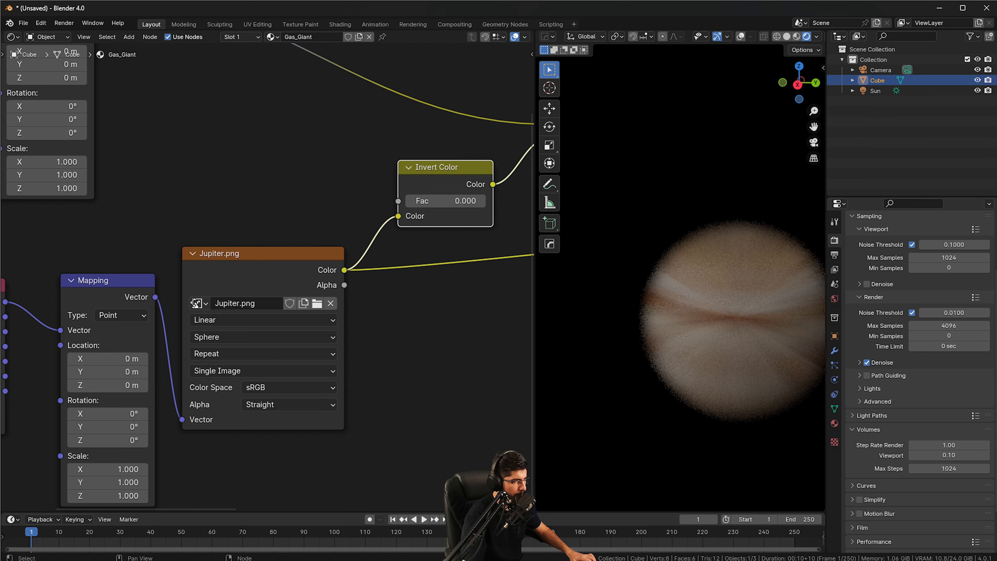
{"action": "middle_click_drag", "start_coordinate": [198, 304], "coordinate": [301, 223]}
{"action": "middle_click_drag", "start_coordinate": [695, 334], "coordinate": [734, 345]}
{"action": "middle_click_drag", "start_coordinate": [479, 324], "coordinate": [176, 345]}
{"action": "scroll", "coordinate": [322, 363], "scroll_direction": "down", "scroll_amount": 3}
{"action": "middle_click_drag", "start_coordinate": [660, 404], "coordinate": [781, 362]}
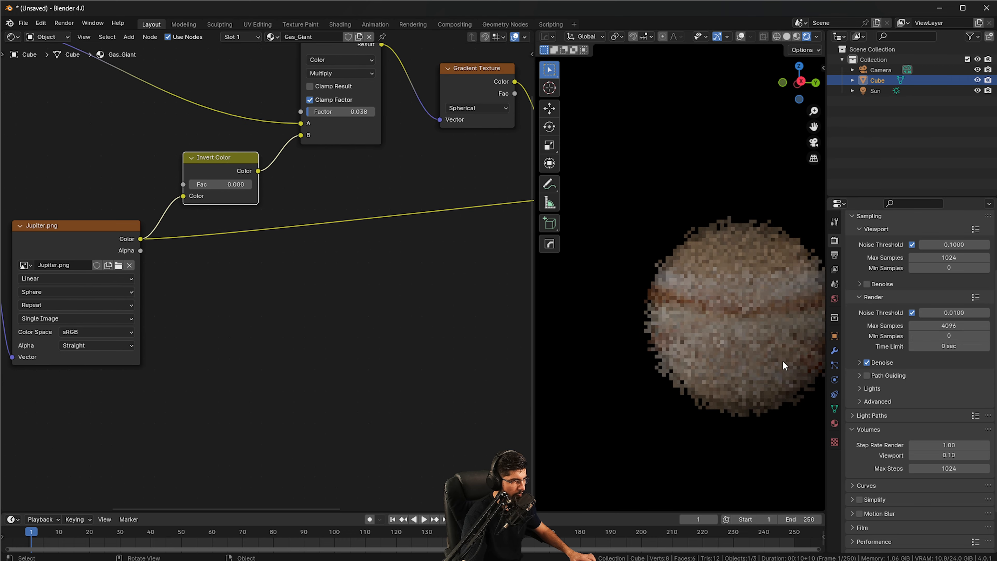
{"action": "middle_click_drag", "start_coordinate": [522, 359], "coordinate": [273, 425]}
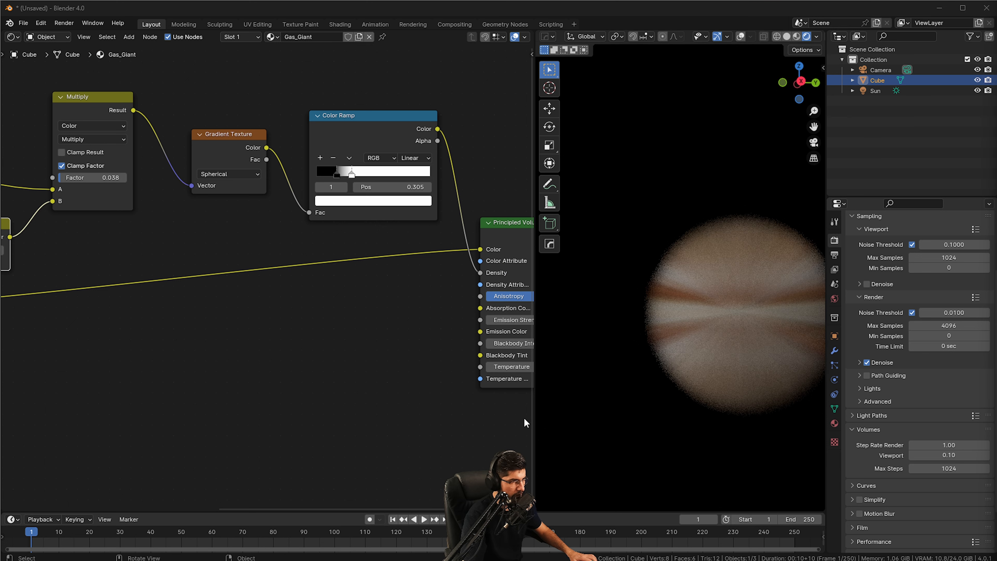
- Insert a Hue/Saturation/Value node between Jupiter.png's Color output and the Principled Volume's Color input
{"action": "middle_click_drag", "start_coordinate": [301, 407], "coordinate": [282, 416]}
{"action": "scroll", "coordinate": [299, 396], "scroll_direction": "down", "scroll_amount": 2}
{"action": "middle_click_drag", "start_coordinate": [258, 374], "coordinate": [357, 343]}
{"action": "middle_click_drag", "start_coordinate": [291, 316], "coordinate": [354, 332]}
{"action": "left_click", "coordinate": [219, 319]}
{"action": "key", "text": "shift+a"}
{"action": "type", "text": "hue"}
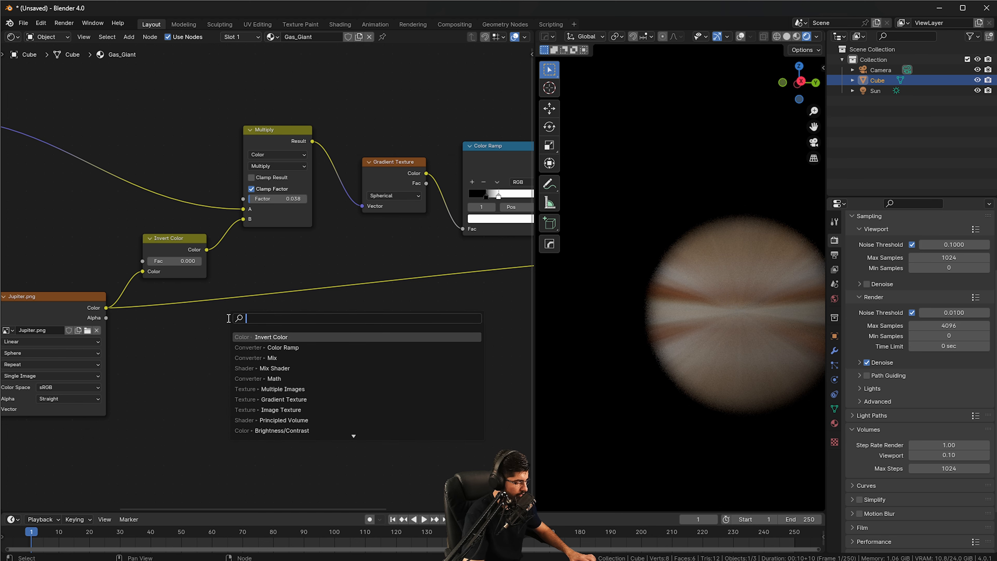
{"action": "key", "text": "Return"}
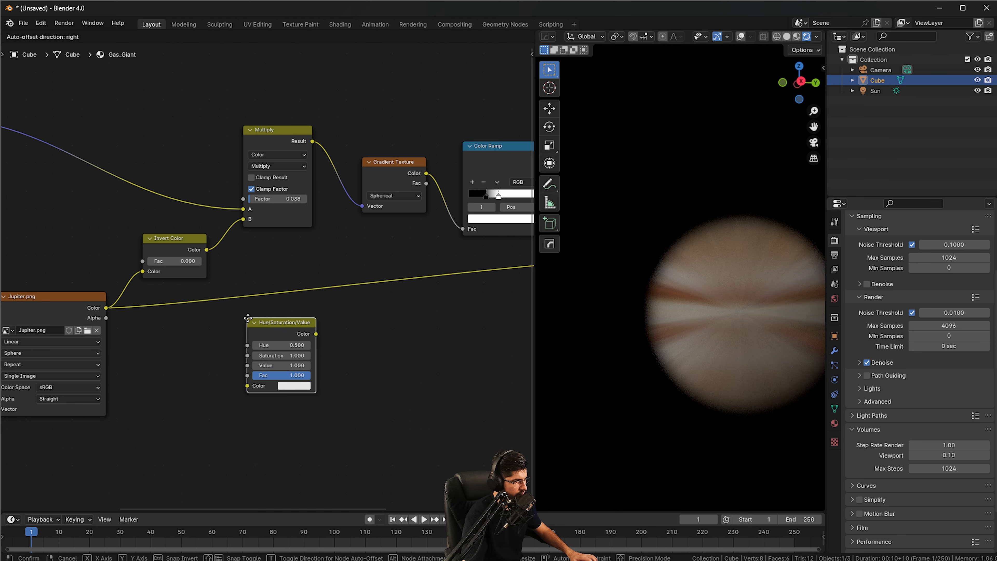
{"action": "left_click", "coordinate": [250, 329]}
{"action": "scroll", "coordinate": [268, 278], "scroll_direction": "up", "scroll_amount": 3}
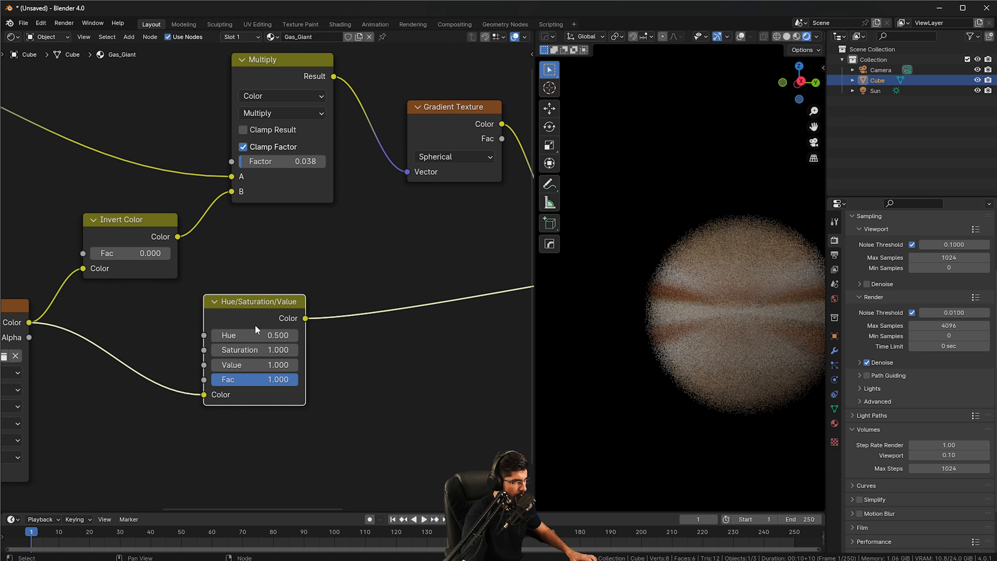
- Set the Hue/Saturation/Value node's Fac and Hue to 0
{"action": "left_click_drag", "start_coordinate": [290, 397], "coordinate": [201, 398]}
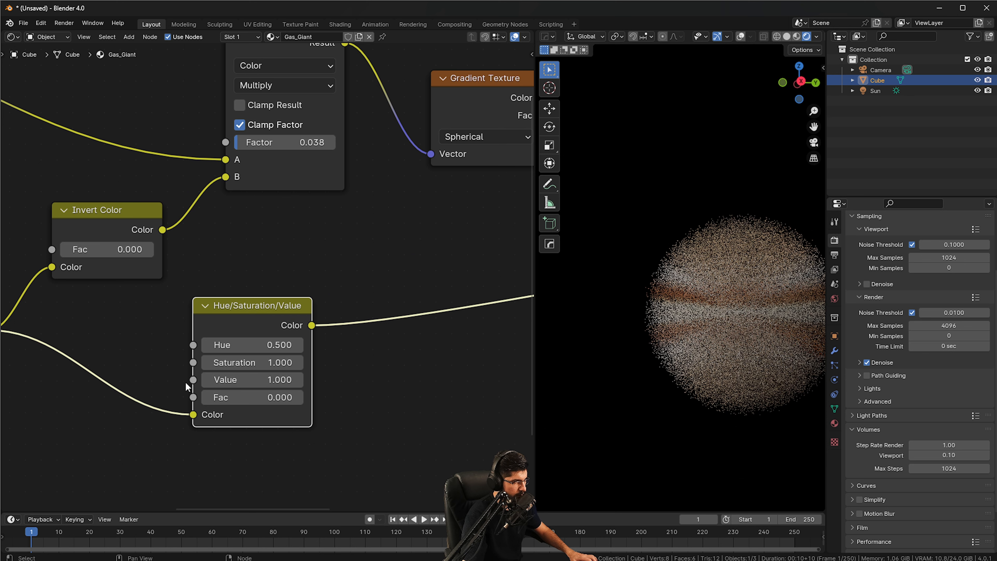
{"action": "left_click_drag", "start_coordinate": [234, 346], "coordinate": [202, 346]}
{"action": "scroll", "coordinate": [201, 332], "scroll_direction": "down", "scroll_amount": 1}
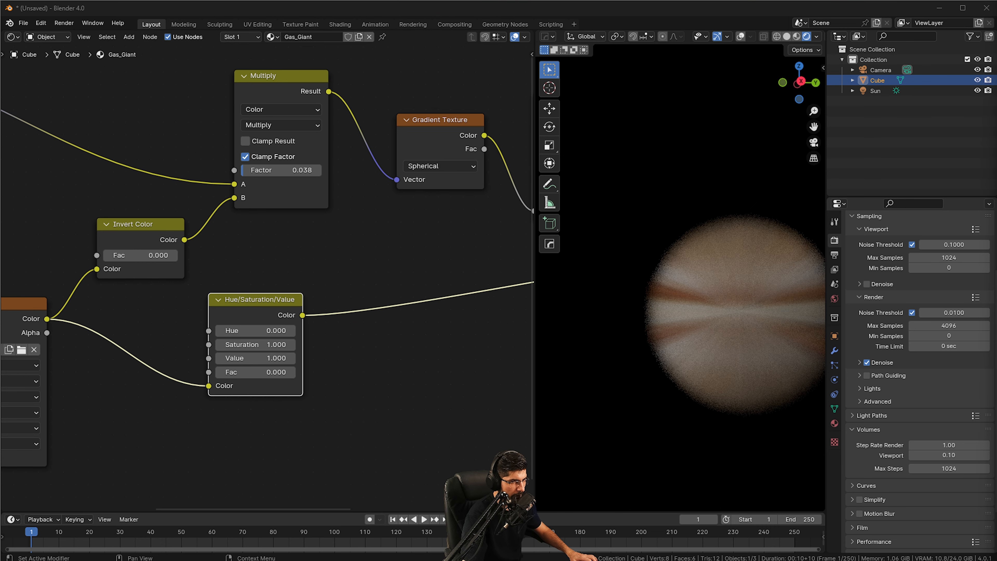
- Review the node chain from the Material Output back to the Jupiter.png texture, checking the Color Ramp's stops and the whole planet
{"action": "middle_click_drag", "start_coordinate": [376, 370], "coordinate": [252, 372]}
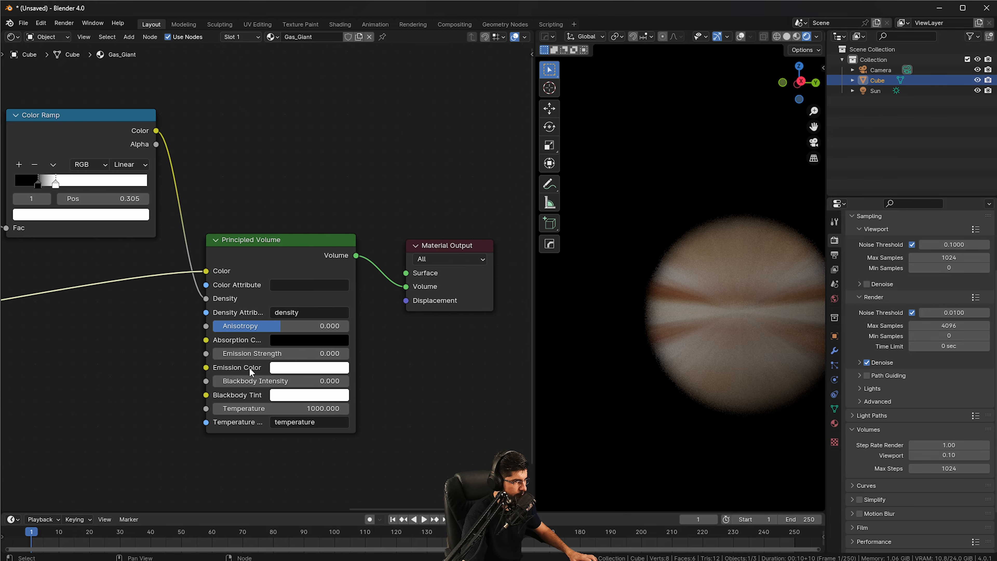
{"action": "left_click", "coordinate": [457, 286]}
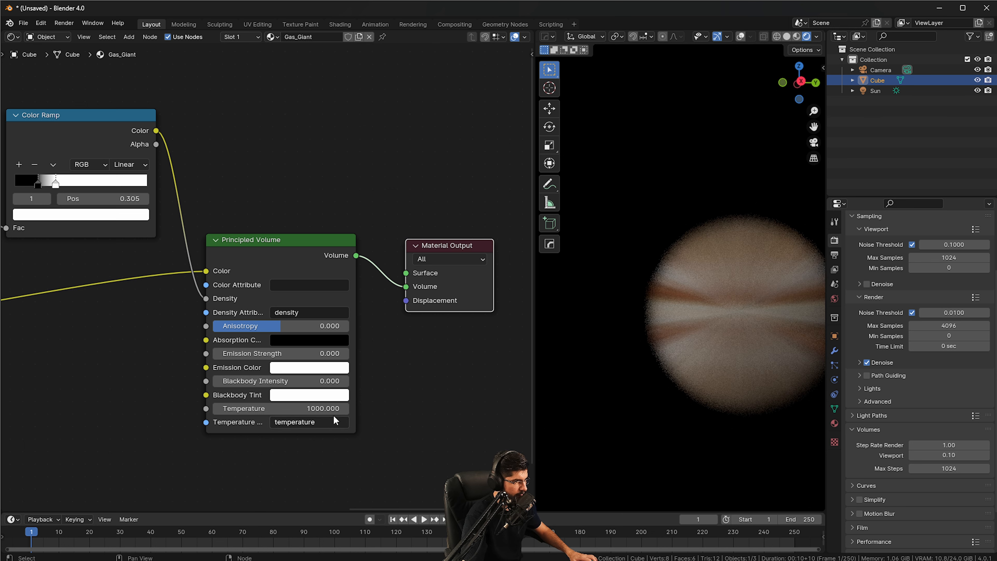
{"action": "middle_click_drag", "start_coordinate": [156, 298], "coordinate": [350, 413]}
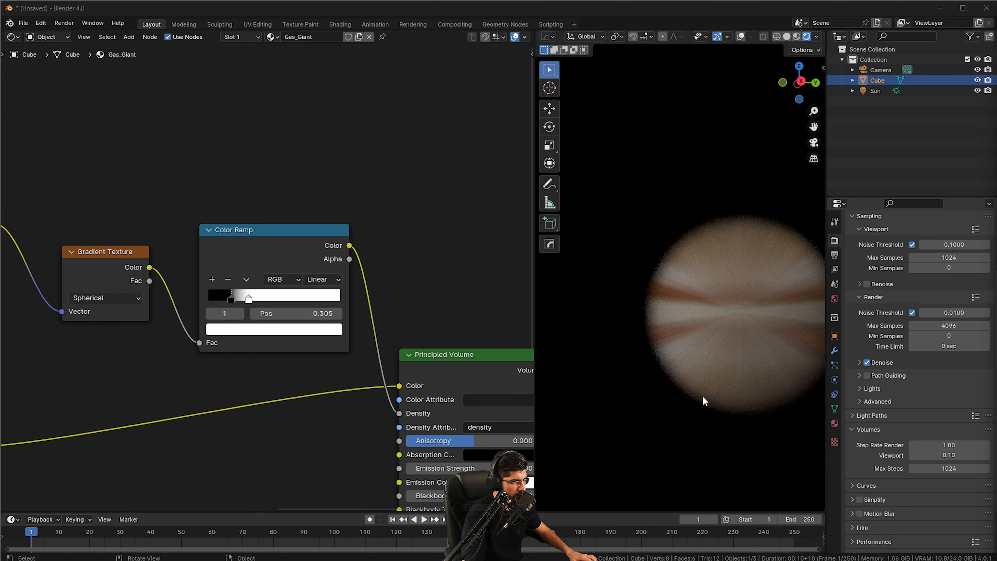
{"action": "scroll", "coordinate": [702, 401], "scroll_direction": "down", "scroll_amount": 4}
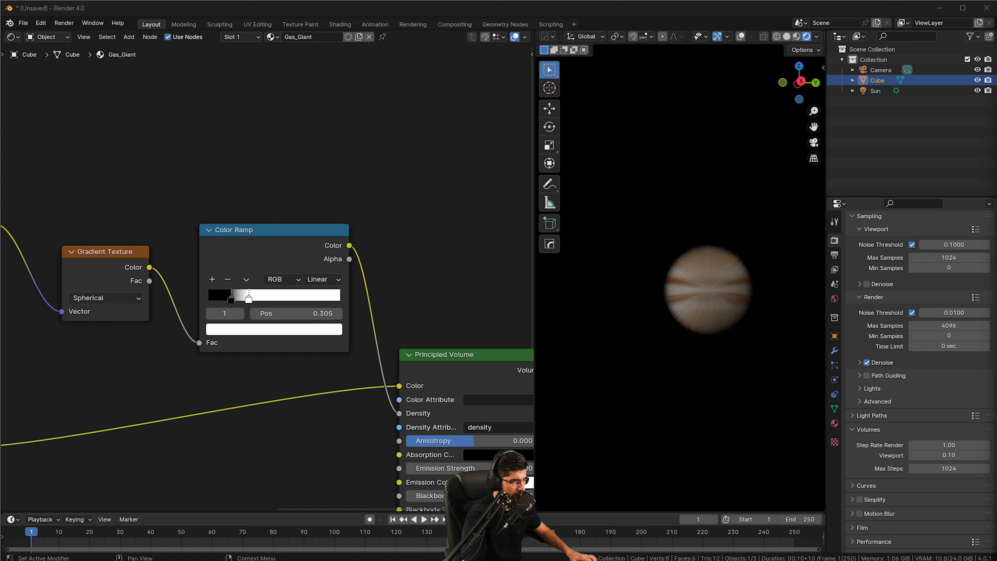
{"action": "scroll", "coordinate": [300, 312], "scroll_direction": "up", "scroll_amount": 2}
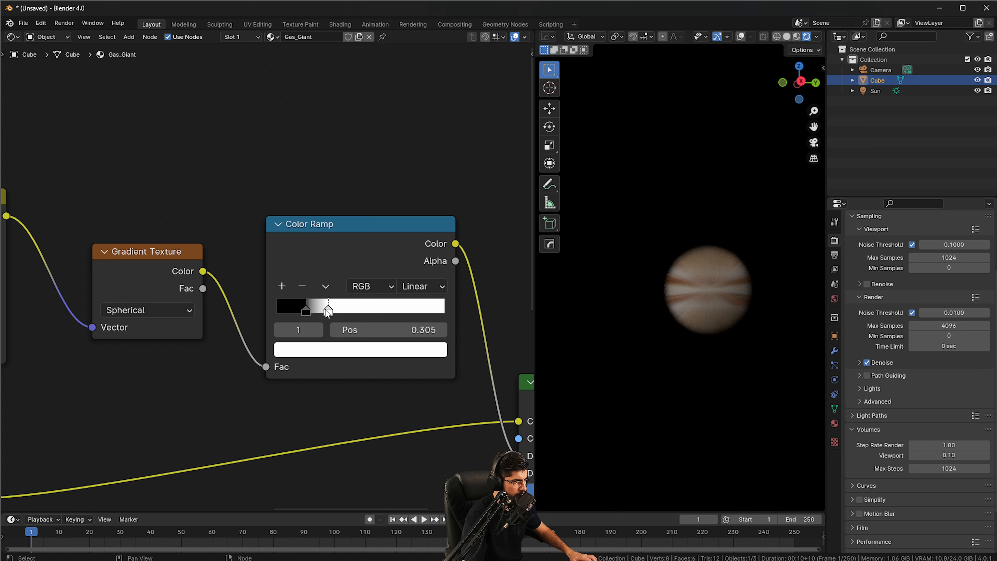
{"action": "mouse_move", "coordinate": [328, 311]}
{"action": "left_mouse_down"}
{"action": "mouse_move", "coordinate": [345, 310]}
{"action": "mouse_move", "coordinate": [310, 309]}
{"action": "left_mouse_up"}
{"action": "middle_click_drag", "start_coordinate": [220, 359], "coordinate": [345, 338]}
{"action": "middle_click_drag", "start_coordinate": [194, 351], "coordinate": [322, 271]}
{"action": "scroll", "coordinate": [314, 283], "scroll_direction": "down", "scroll_amount": 1}
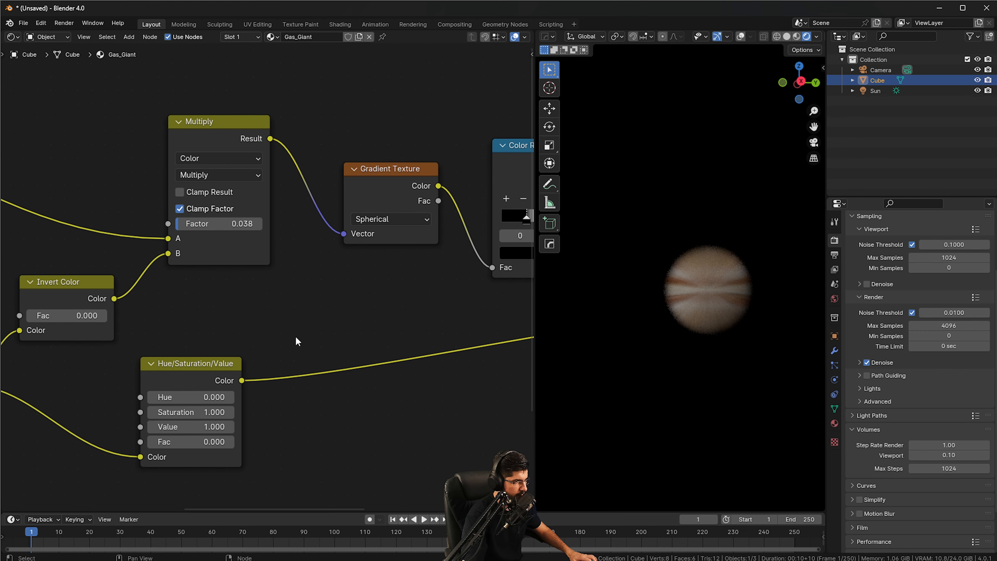
{"action": "middle_click_drag", "start_coordinate": [214, 321], "coordinate": [404, 282]}
{"action": "scroll", "coordinate": [338, 290], "scroll_direction": "down", "scroll_amount": 1}
{"action": "middle_click_drag", "start_coordinate": [181, 278], "coordinate": [309, 293]}
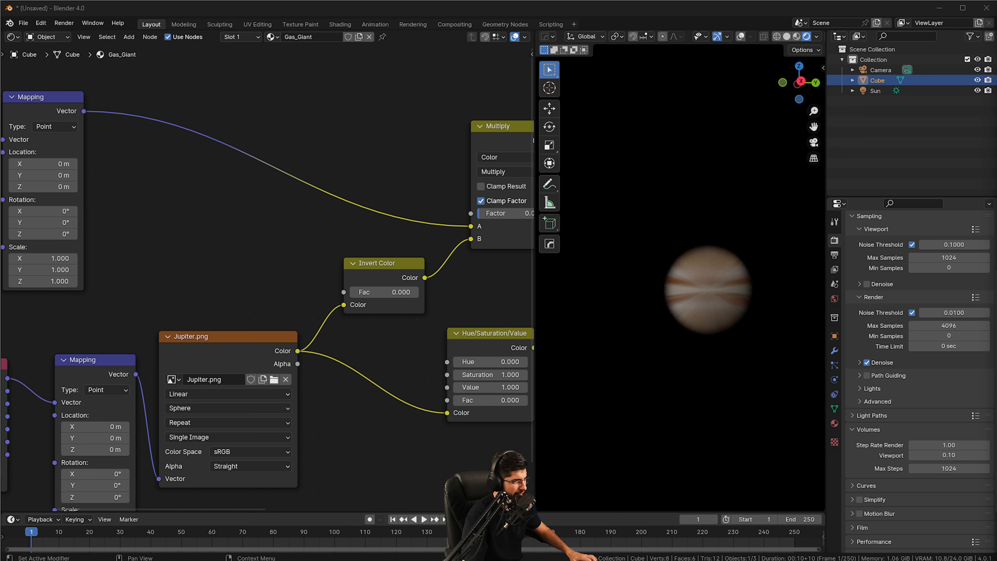
- Move the Jupiter.png texture node slightly closer to the Invert Color node
{"action": "middle_click_drag", "start_coordinate": [256, 386], "coordinate": [297, 335]}
{"action": "left_click", "coordinate": [291, 291]}
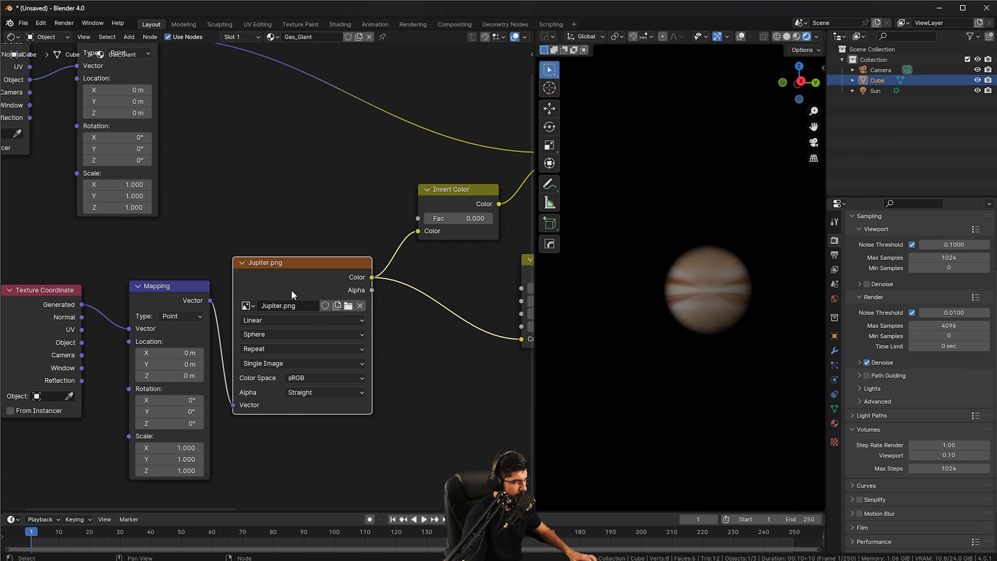
{"action": "left_click_drag", "start_coordinate": [294, 300], "coordinate": [302, 273]}
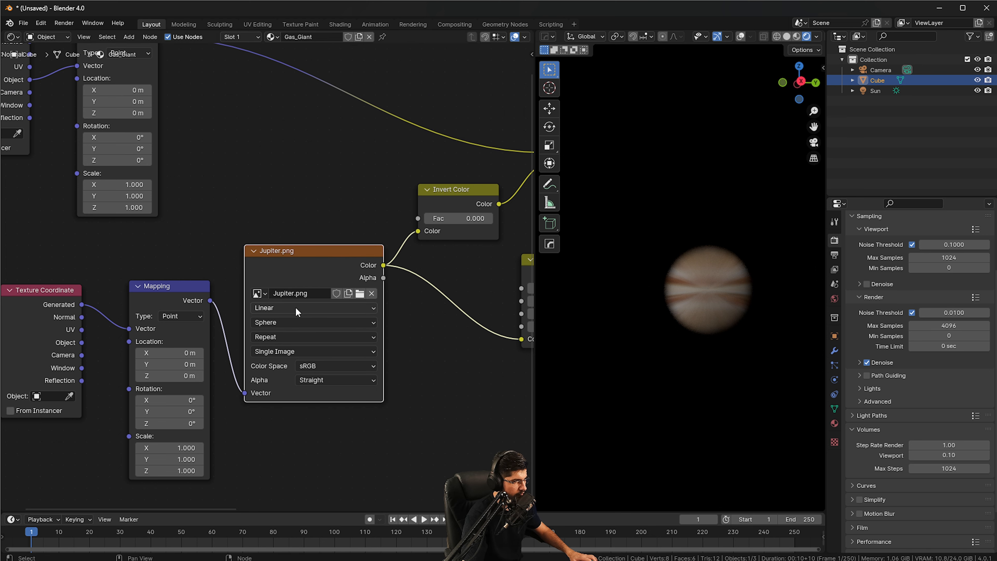
{"action": "middle_click_drag", "start_coordinate": [290, 310], "coordinate": [373, 331]}
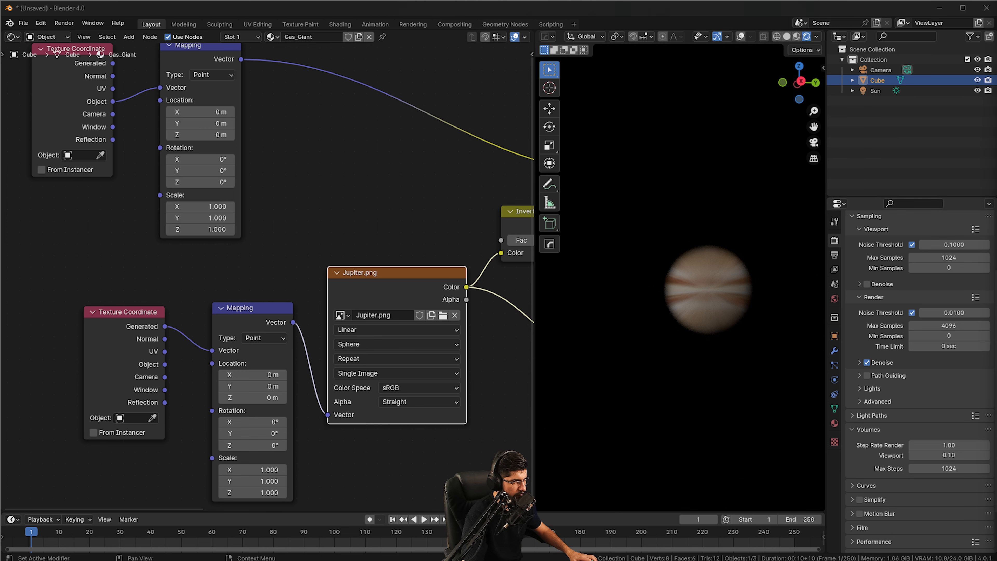
{"action": "middle_click_drag", "start_coordinate": [210, 243], "coordinate": [225, 263]}
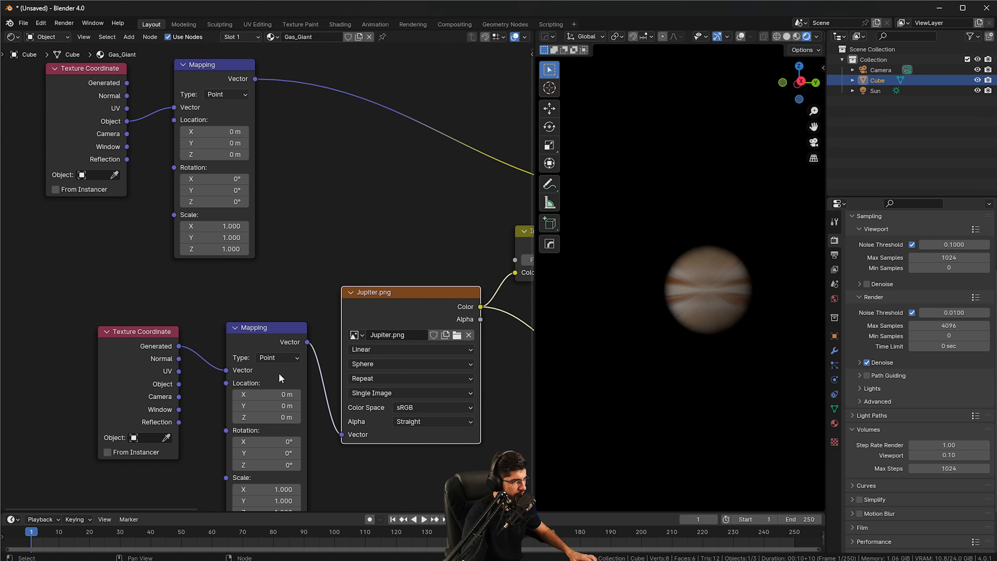
- Try the Flat and Box projections on the Jupiter.png texture and compare the resulting bands on the planet
{"action": "middle_click_drag", "start_coordinate": [424, 347], "coordinate": [385, 345]}
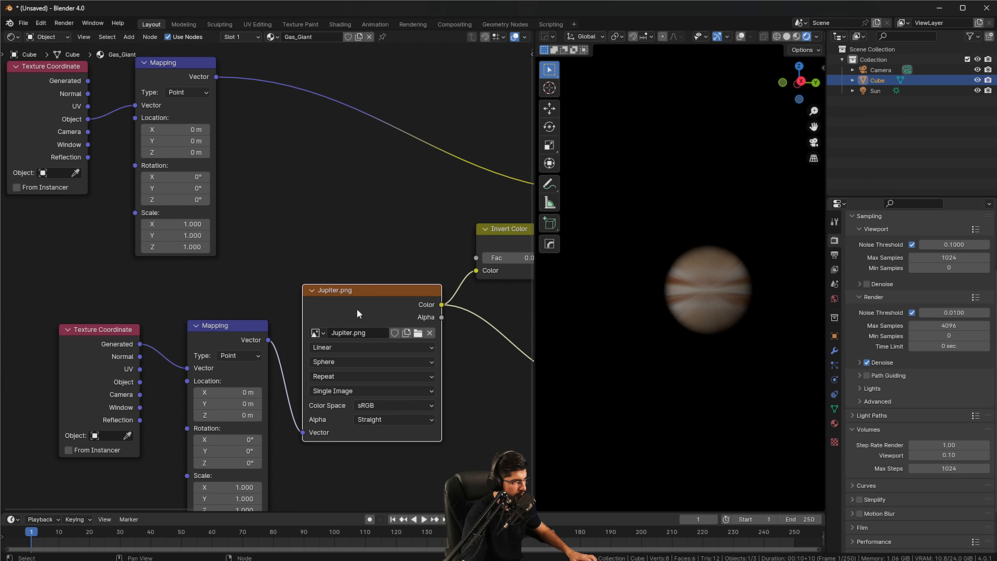
{"action": "left_click", "coordinate": [336, 345]}
{"action": "left_click", "coordinate": [335, 343]}
{"action": "left_click", "coordinate": [336, 361]}
{"action": "left_click", "coordinate": [337, 390]}
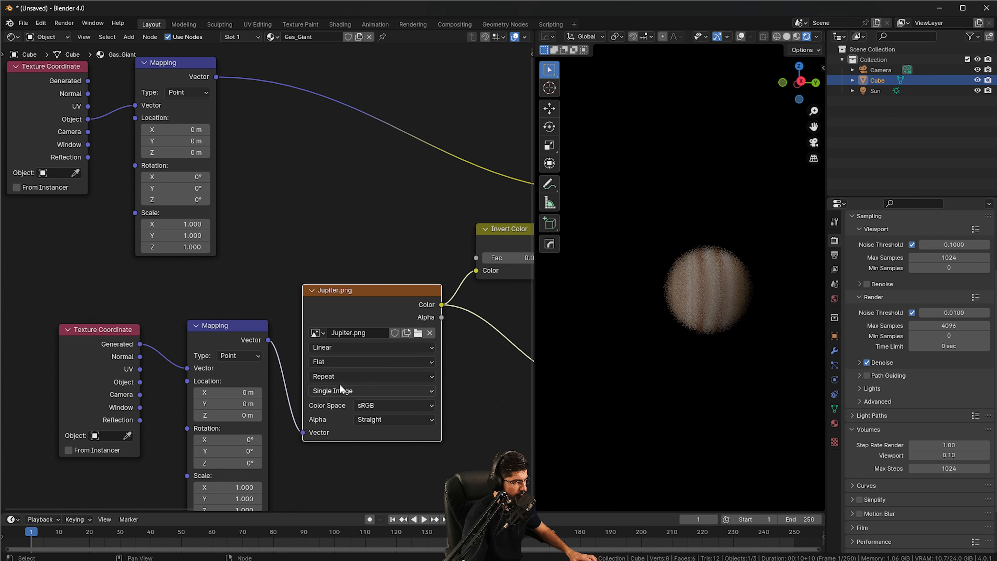
{"action": "left_click", "coordinate": [341, 361]}
{"action": "left_click", "coordinate": [340, 400]}
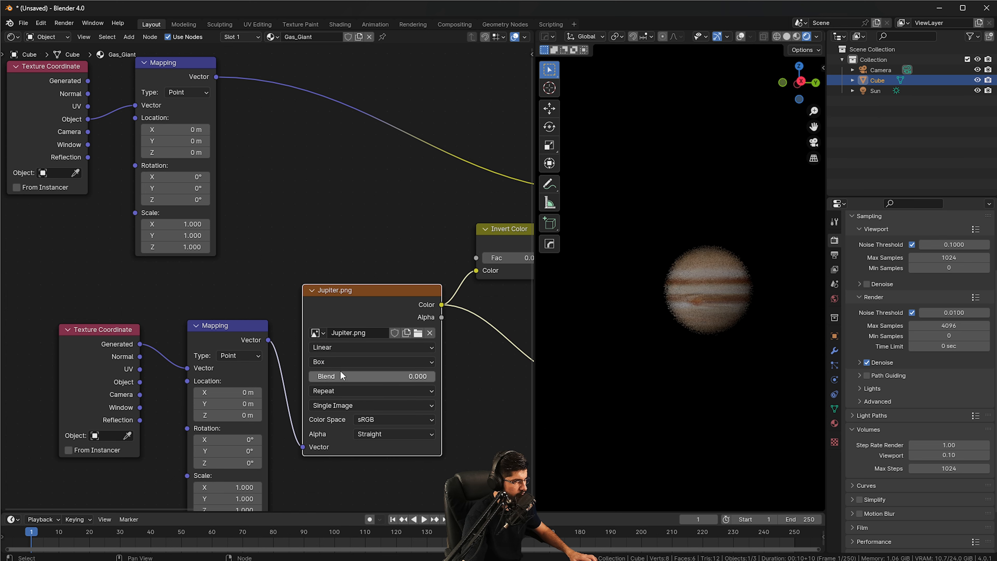
{"action": "scroll", "coordinate": [769, 317], "scroll_direction": "up", "scroll_amount": 5}
{"action": "middle_click_drag", "start_coordinate": [766, 316], "coordinate": [714, 315]}
{"action": "scroll", "coordinate": [735, 339], "scroll_direction": "up", "scroll_amount": 2}
{"action": "scroll", "coordinate": [735, 336], "scroll_direction": "up", "scroll_amount": 2}
{"action": "scroll", "coordinate": [739, 336], "scroll_direction": "down", "scroll_amount": 1}
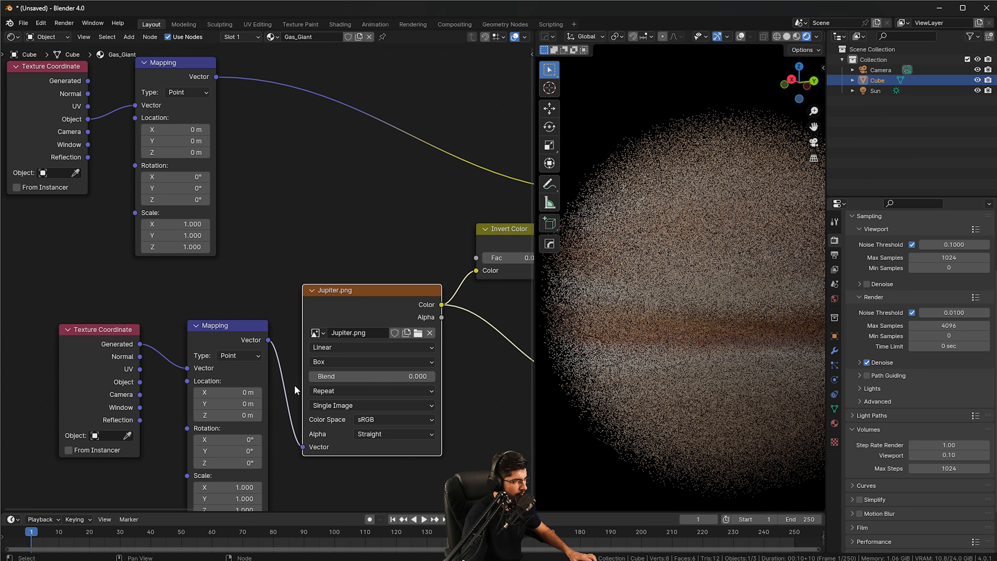
- Switch the Jupiter.png texture's projection to Sphere and back to Box, comparing the planet's surface at close range
{"action": "left_click", "coordinate": [346, 362]}
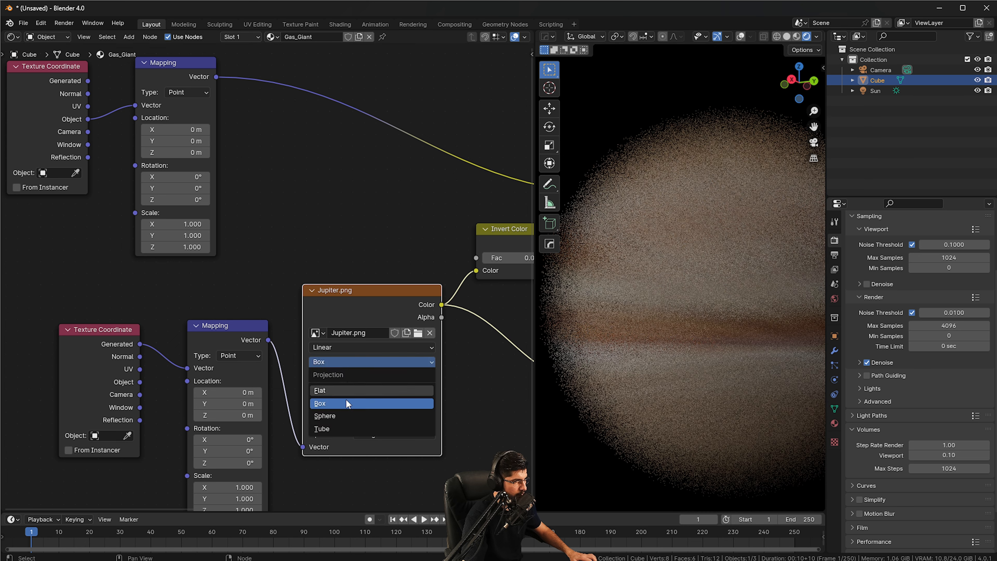
{"action": "left_click", "coordinate": [344, 415]}
{"action": "mouse_move", "coordinate": [661, 320]}
{"action": "middle_mouse_down"}
{"action": "mouse_move", "coordinate": [695, 320]}
{"action": "mouse_move", "coordinate": [657, 322]}
{"action": "middle_mouse_up"}
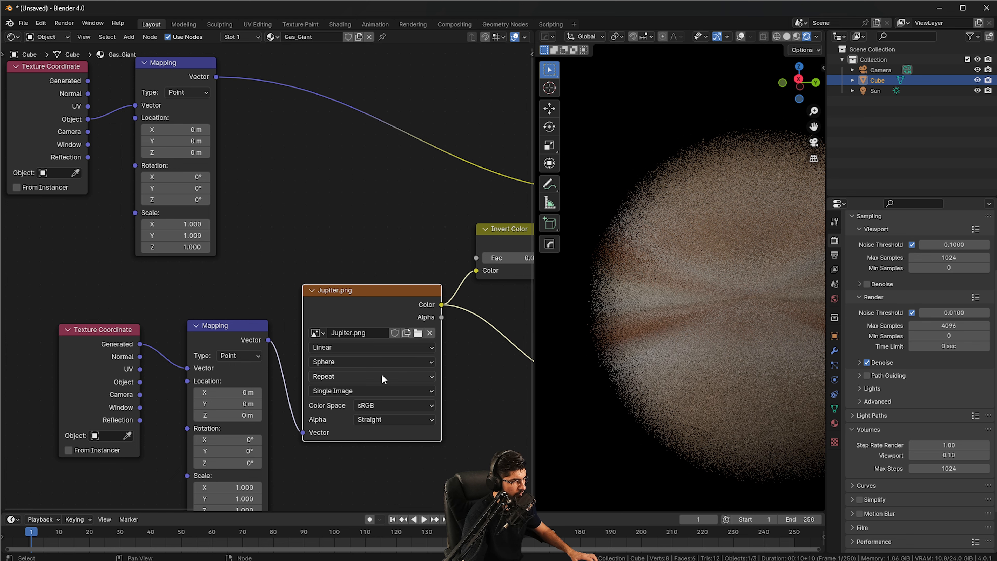
{"action": "left_click", "coordinate": [338, 361]}
{"action": "left_click", "coordinate": [334, 406]}
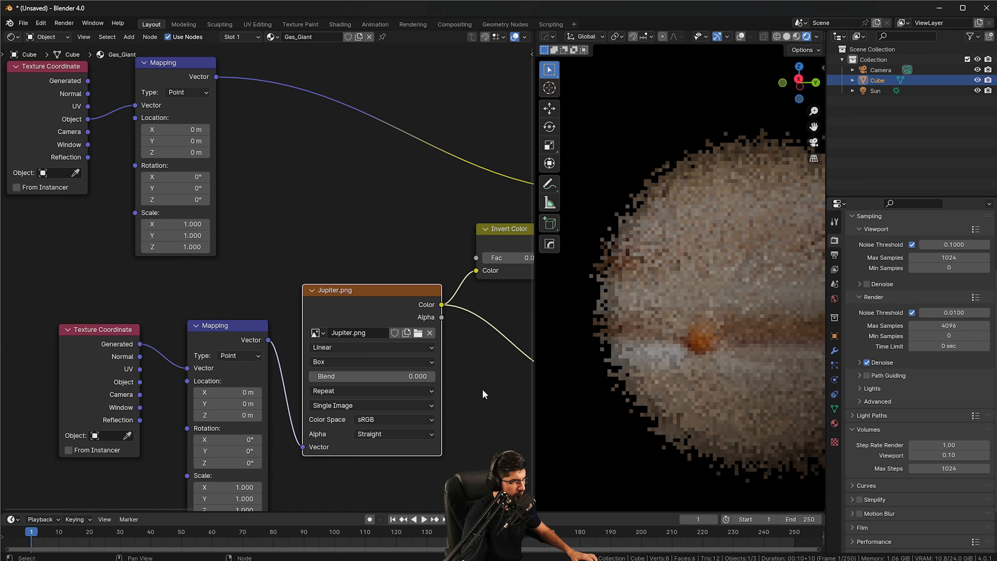
{"action": "middle_click_drag", "start_coordinate": [746, 338], "coordinate": [737, 336]}
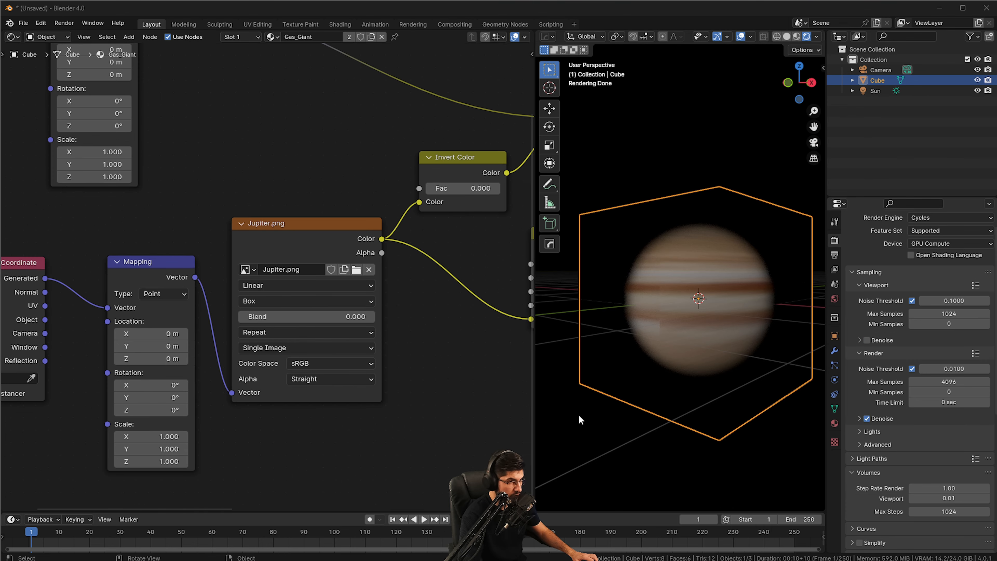
{"action": "middle_click_drag", "start_coordinate": [412, 370], "coordinate": [383, 370]}
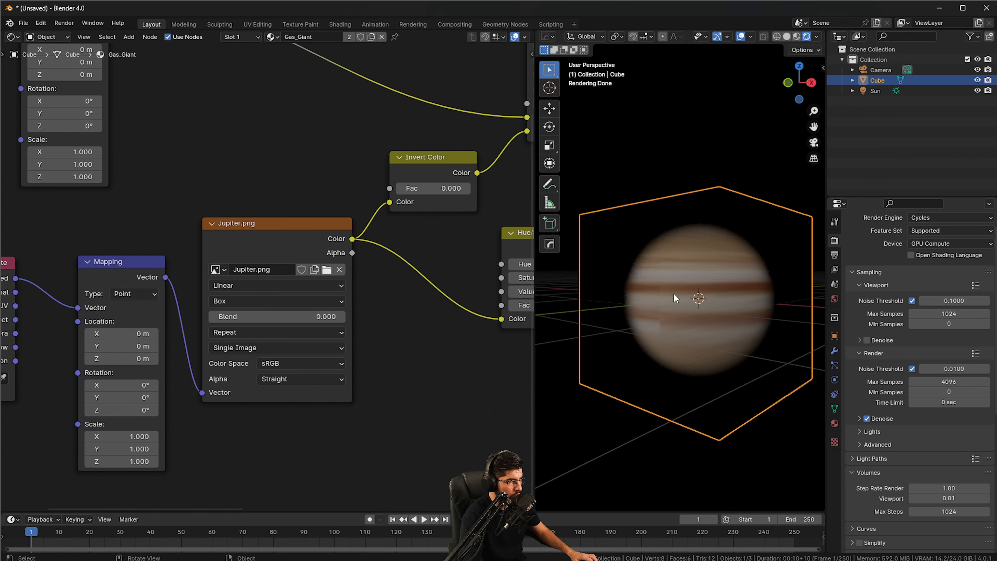
{"action": "scroll", "coordinate": [707, 286], "scroll_direction": "up", "scroll_amount": 8}
{"action": "scroll", "coordinate": [707, 286], "scroll_direction": "down", "scroll_amount": 8}
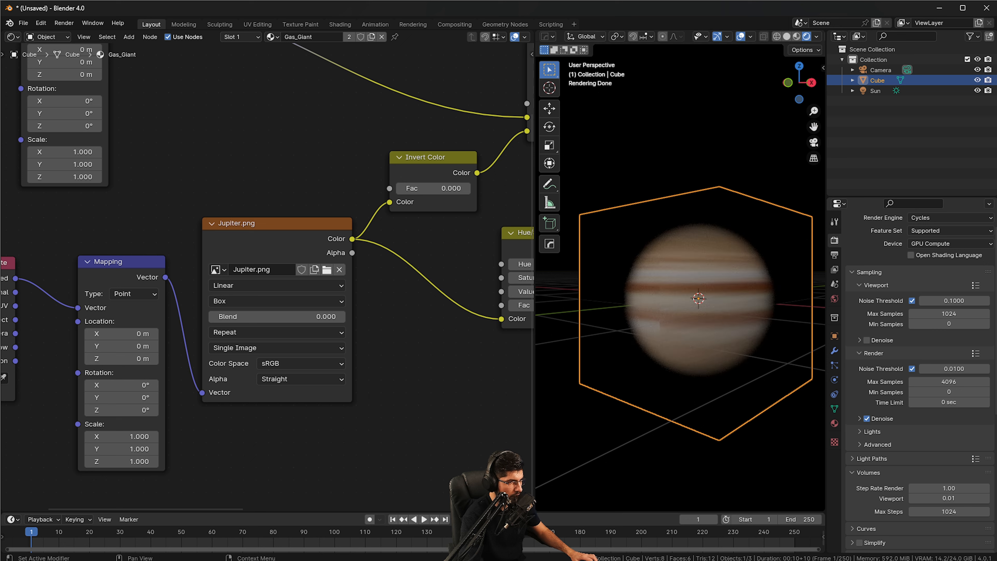
- Try the CPU as the Cycles render device and switch back to GPU Compute
{"action": "left_click", "coordinate": [925, 244]}
{"action": "left_click", "coordinate": [923, 259]}
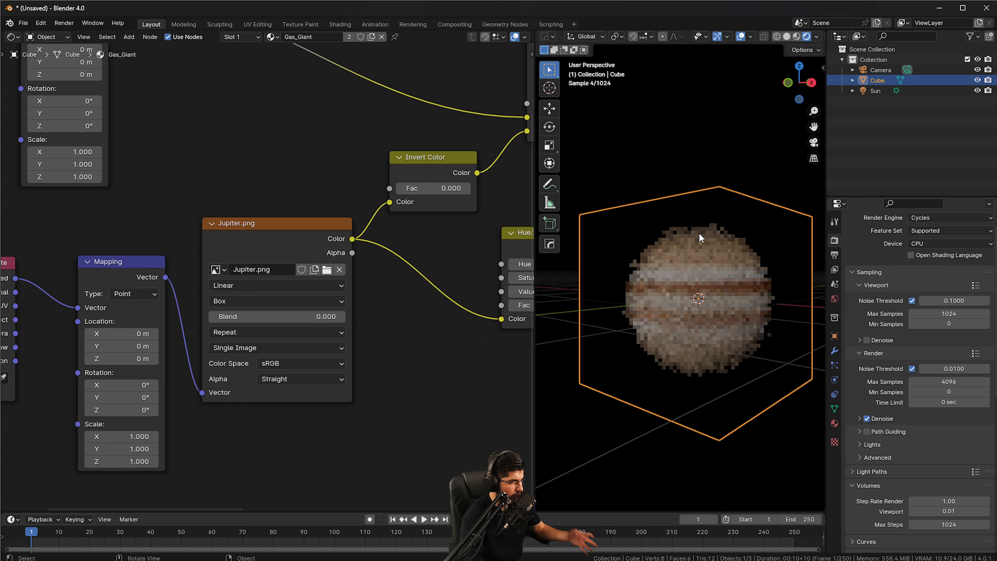
{"action": "left_click", "coordinate": [923, 243]}
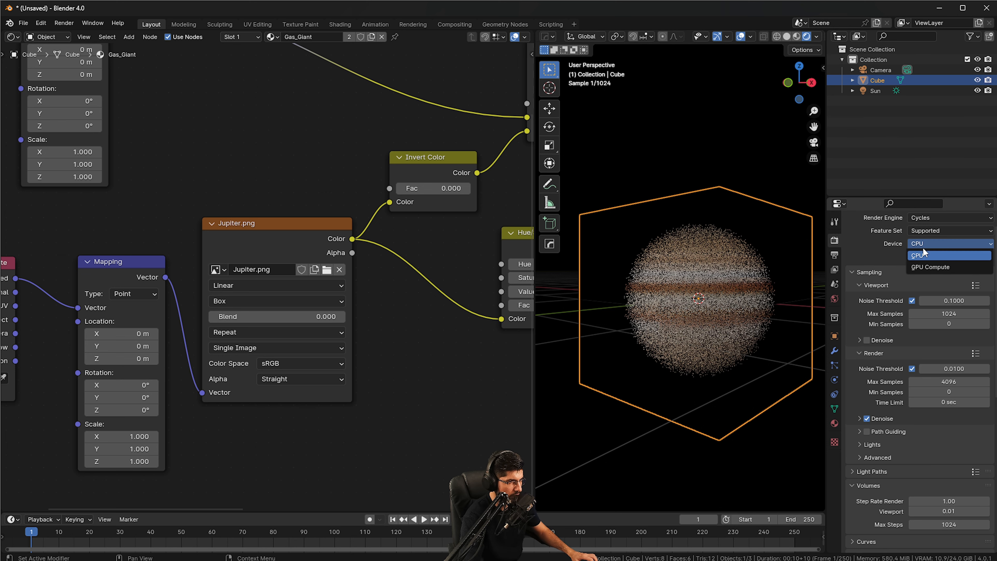
{"action": "left_click", "coordinate": [927, 267]}
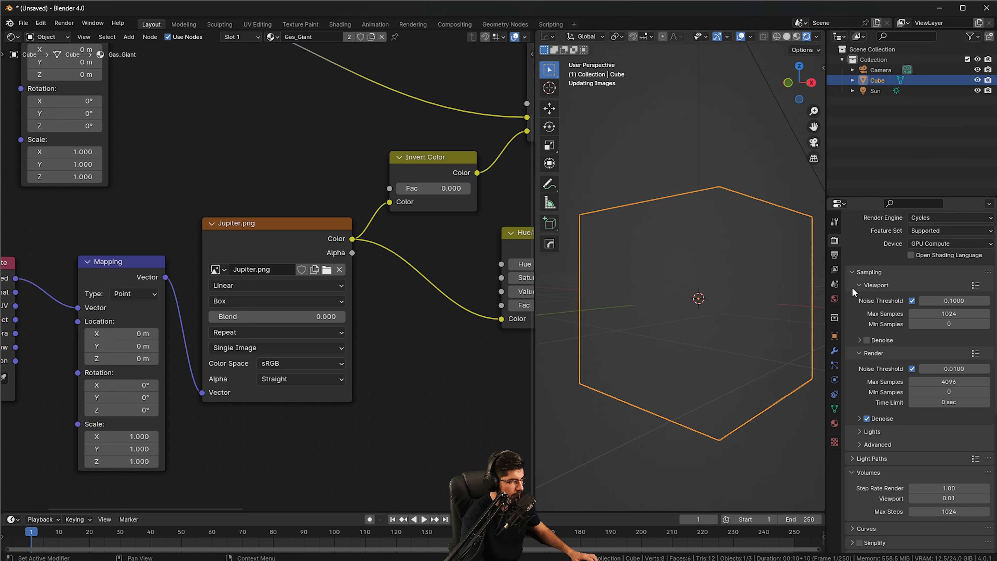
- Set the volume step rate to 0.01 for both Render and Viewport
{"action": "scroll", "coordinate": [919, 484], "scroll_direction": "down", "scroll_amount": 1}
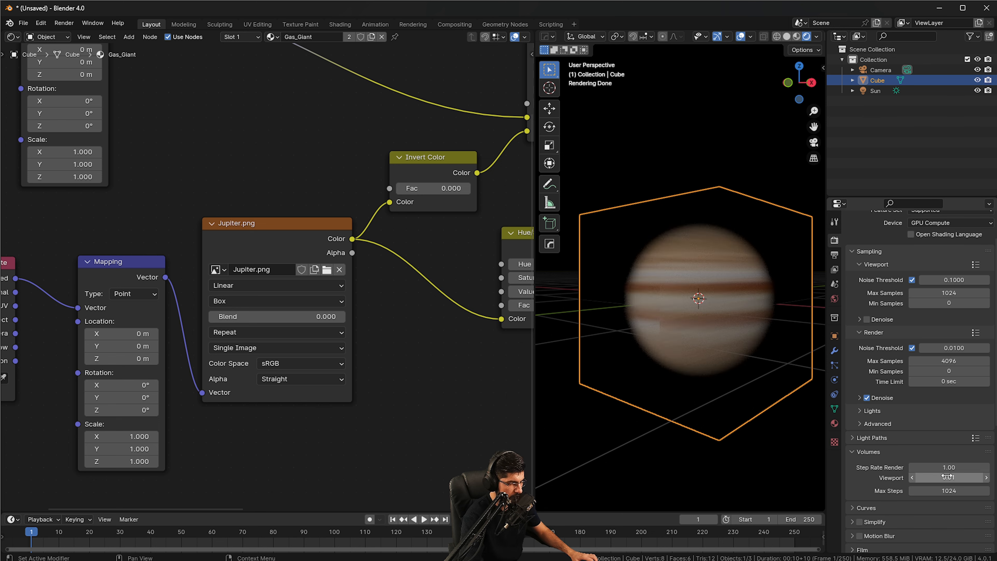
{"action": "left_click", "coordinate": [950, 478]}
{"action": "type", "text": "1"}
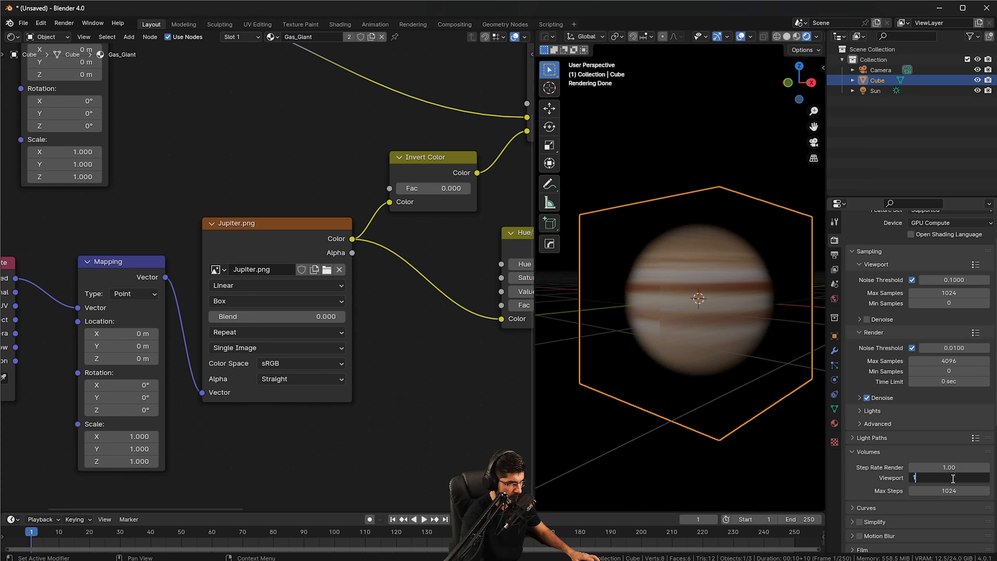
{"action": "scroll", "coordinate": [726, 257], "scroll_direction": "up", "scroll_amount": 4}
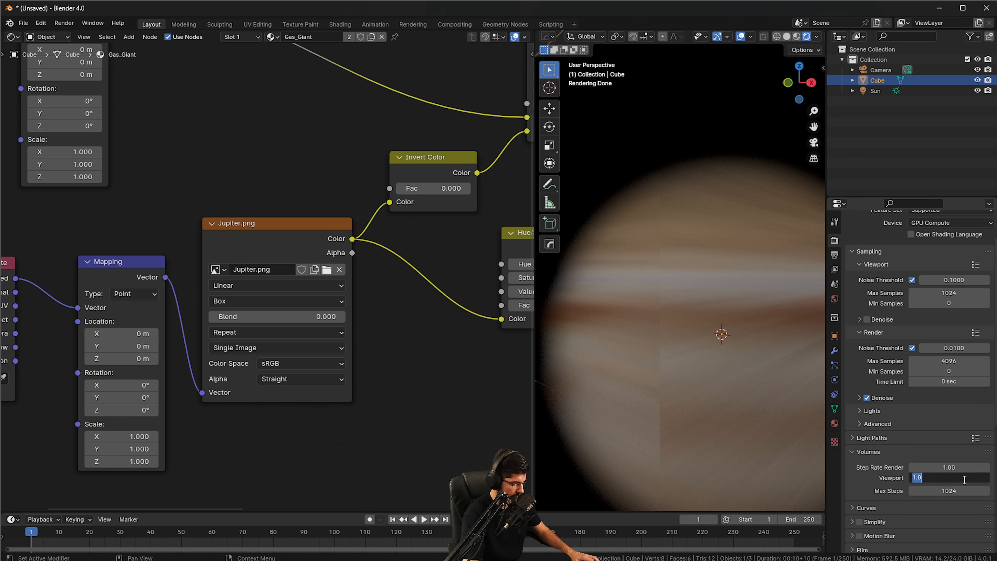
{"action": "type", "text": "1"}
{"action": "key", "text": "Return"}
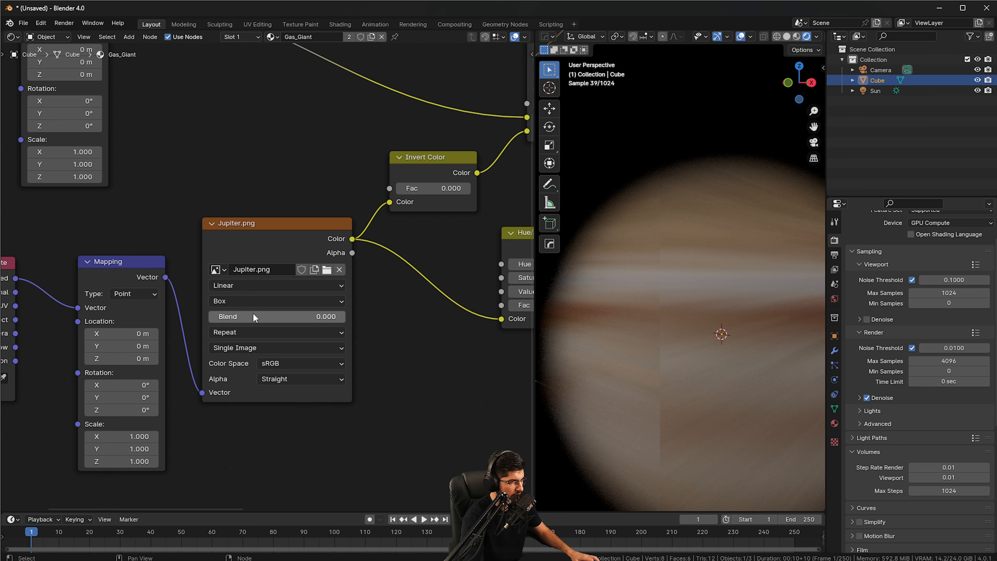
- Set the Jupiter.png texture's projection to Sphere
{"action": "left_click", "coordinate": [275, 301]}
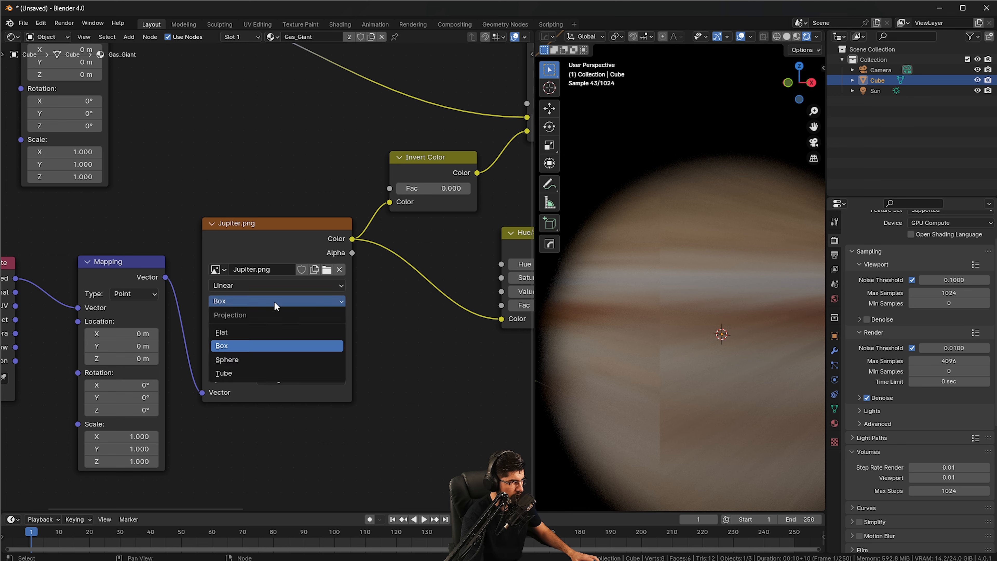
{"action": "left_click", "coordinate": [271, 360]}
{"action": "scroll", "coordinate": [635, 330], "scroll_direction": "down", "scroll_amount": 3}
{"action": "middle_click_drag", "start_coordinate": [451, 297], "coordinate": [201, 383]}
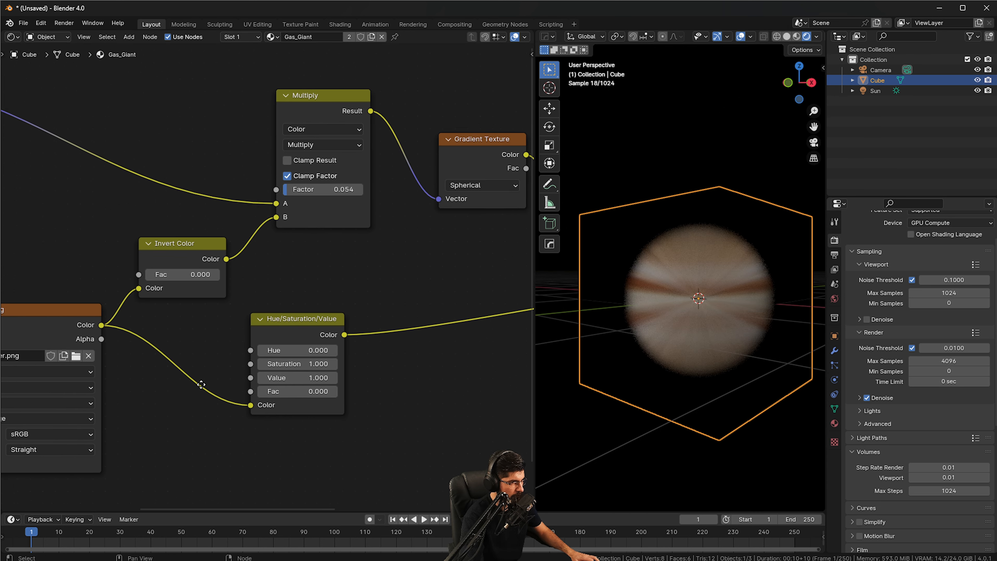
{"action": "middle_click_drag", "start_coordinate": [279, 322], "coordinate": [189, 319]}
{"action": "middle_click_drag", "start_coordinate": [231, 277], "coordinate": [181, 276]}
{"action": "scroll", "coordinate": [290, 274], "scroll_direction": "right", "scroll_amount": 10}
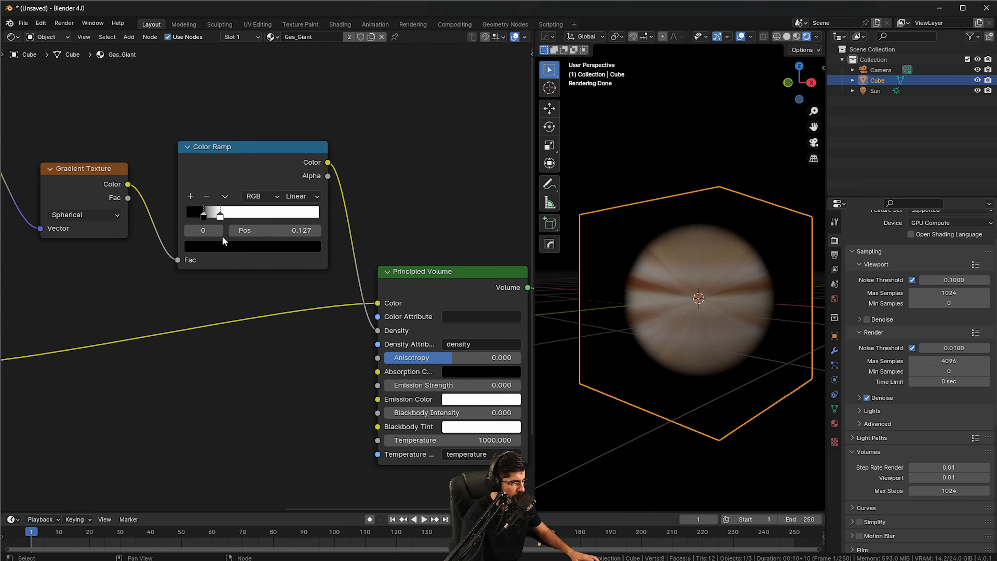
{"action": "middle_click_drag", "start_coordinate": [679, 298], "coordinate": [738, 280]}
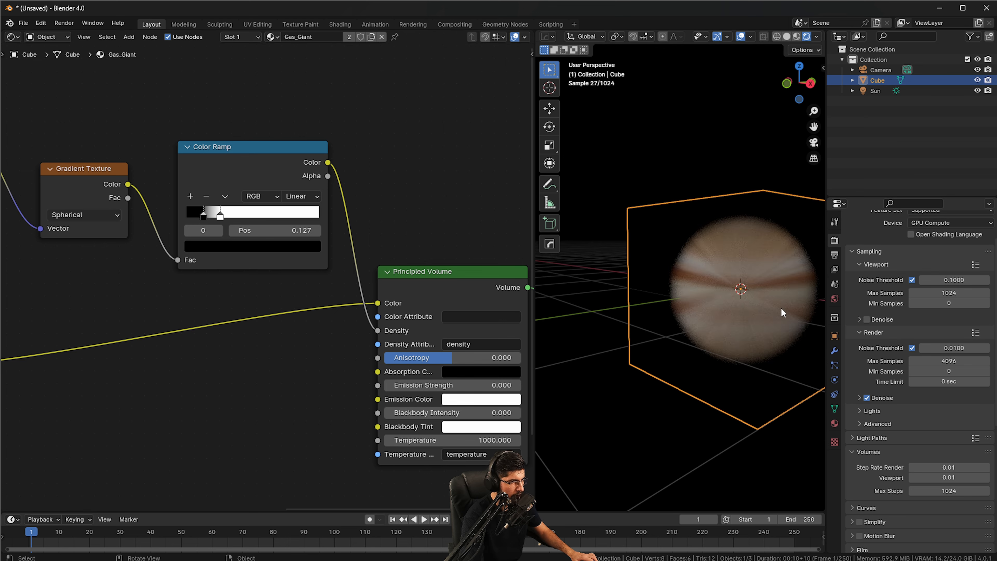
- Set the cube's scale to 50 on the X, Y and Z axes
{"action": "left_click", "coordinate": [835, 335]}
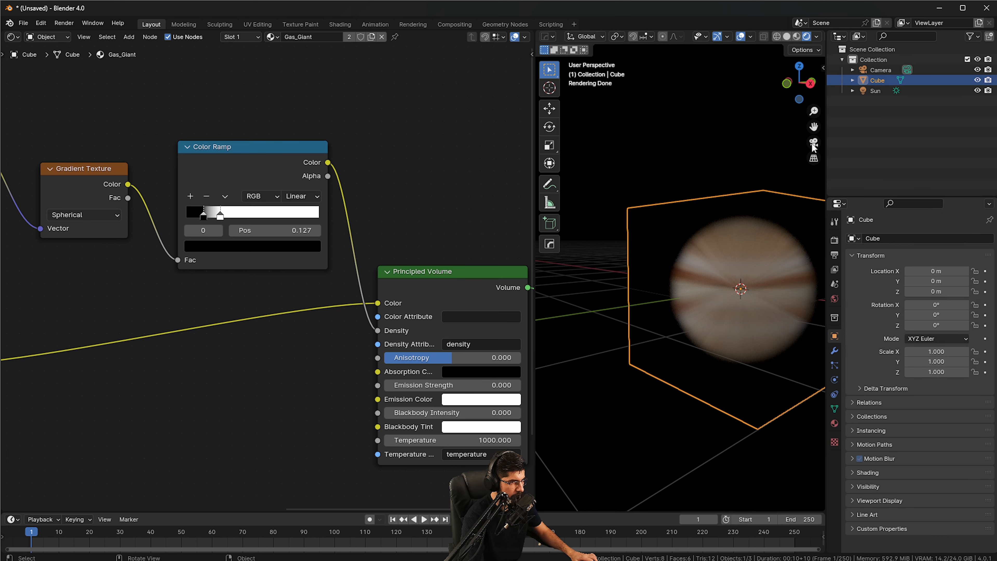
{"action": "scroll", "coordinate": [735, 243], "scroll_direction": "down", "scroll_amount": 4}
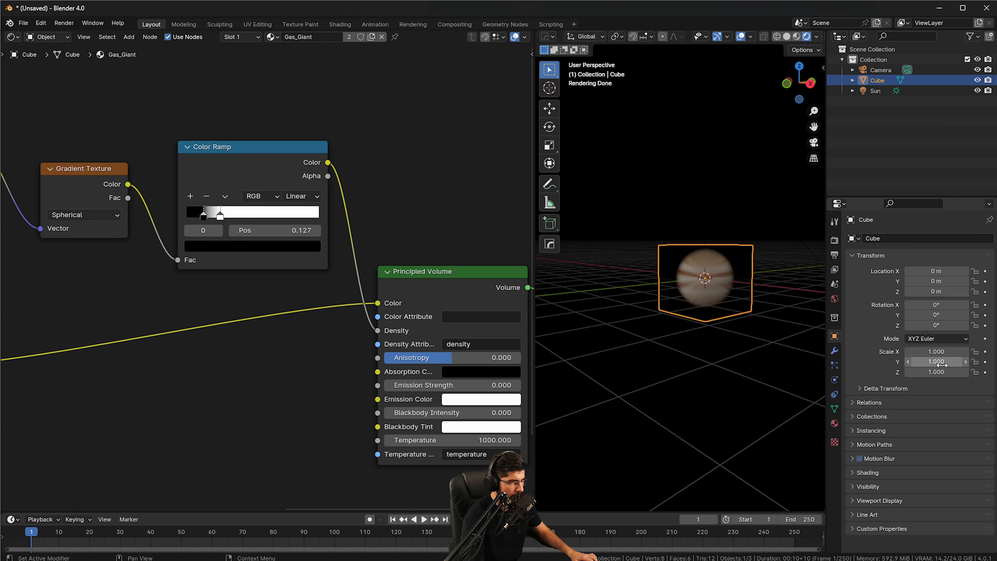
{"action": "mouse_move", "coordinate": [936, 351]}
{"action": "left_mouse_down"}
{"action": "mouse_move", "coordinate": [936, 371]}
{"action": "mouse_move", "coordinate": [942, 351]}
{"action": "left_mouse_up"}
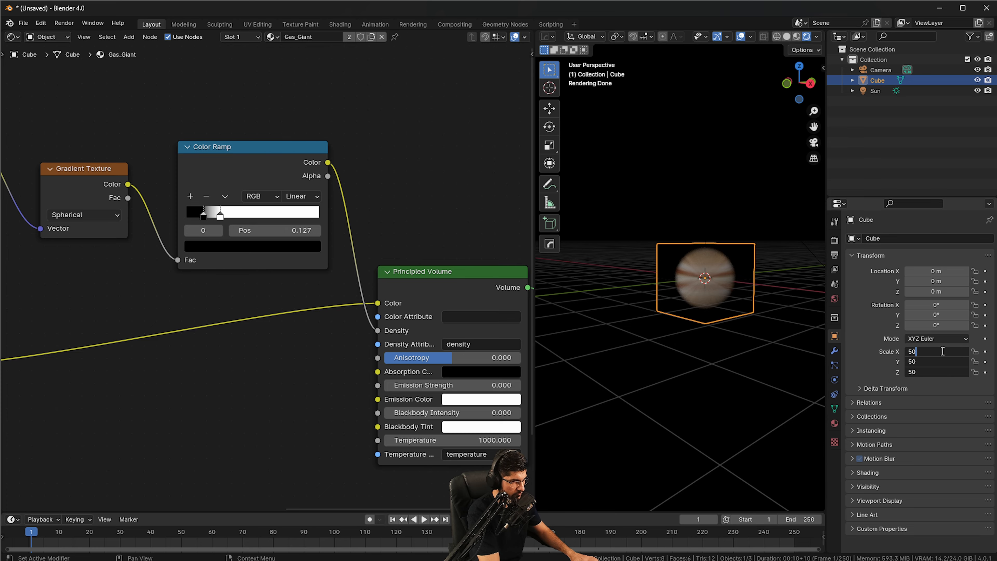
{"action": "key", "text": "Return"}
{"action": "scroll", "coordinate": [694, 270], "scroll_direction": "down", "scroll_amount": 16}
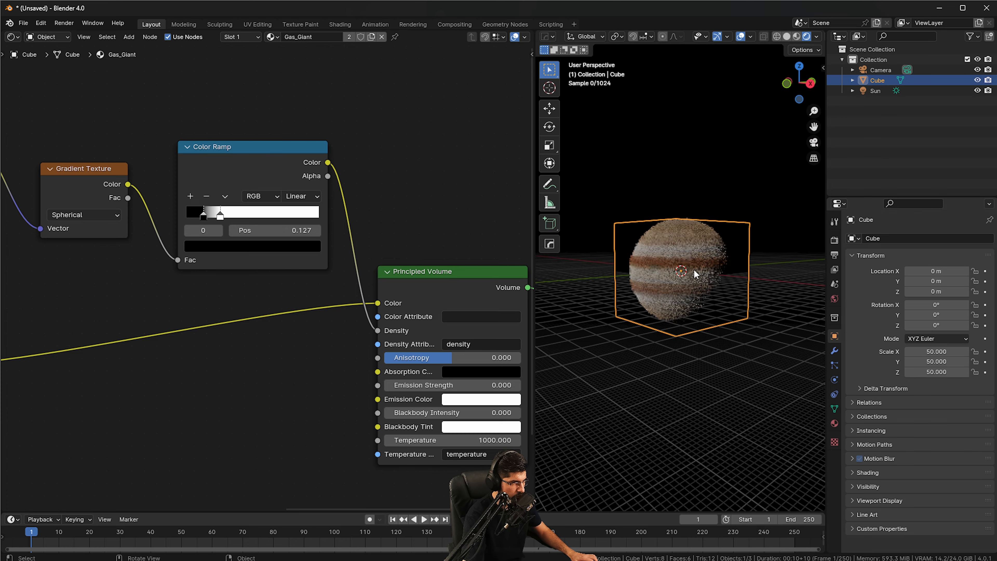
- Set the cube's Z rotation to 260° and examine the planet's red spot at close range
{"action": "scroll", "coordinate": [693, 270], "scroll_direction": "up", "scroll_amount": 2}
{"action": "middle_click_drag", "start_coordinate": [672, 269], "coordinate": [707, 145]}
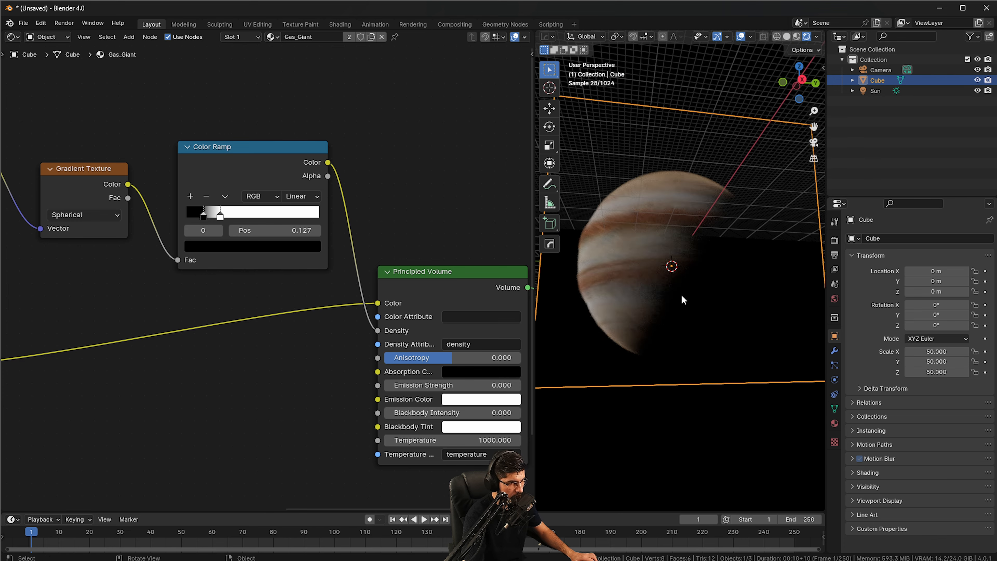
{"action": "middle_click_drag", "start_coordinate": [682, 300], "coordinate": [722, 236]}
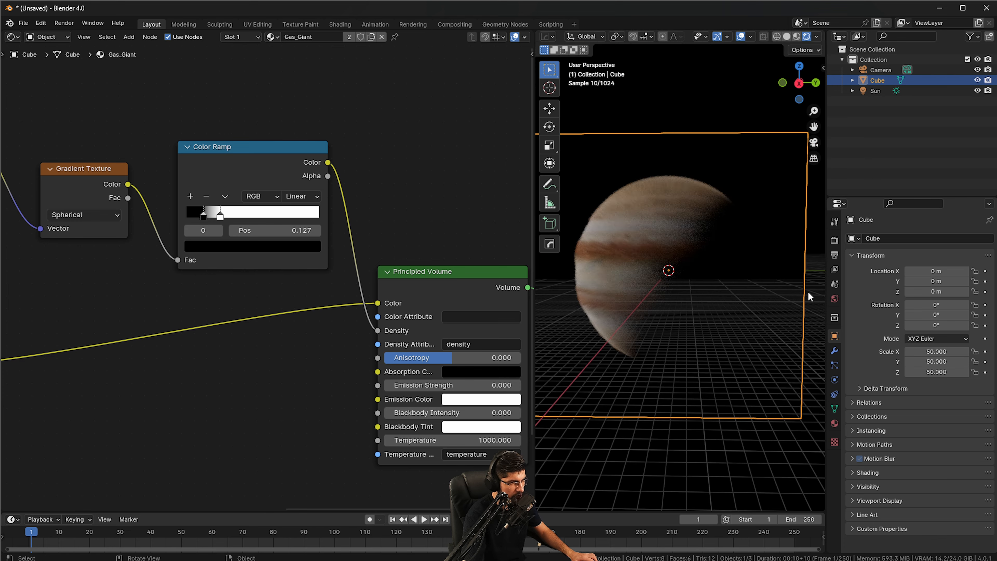
{"action": "middle_click_drag", "start_coordinate": [634, 281], "coordinate": [736, 243]}
{"action": "scroll", "coordinate": [709, 238], "scroll_direction": "up", "scroll_amount": 4}
{"action": "scroll", "coordinate": [611, 257], "scroll_direction": "down", "scroll_amount": 3}
{"action": "middle_click_drag", "start_coordinate": [611, 257], "coordinate": [664, 281]}
{"action": "left_click_drag", "start_coordinate": [936, 325], "coordinate": [996, 325]}
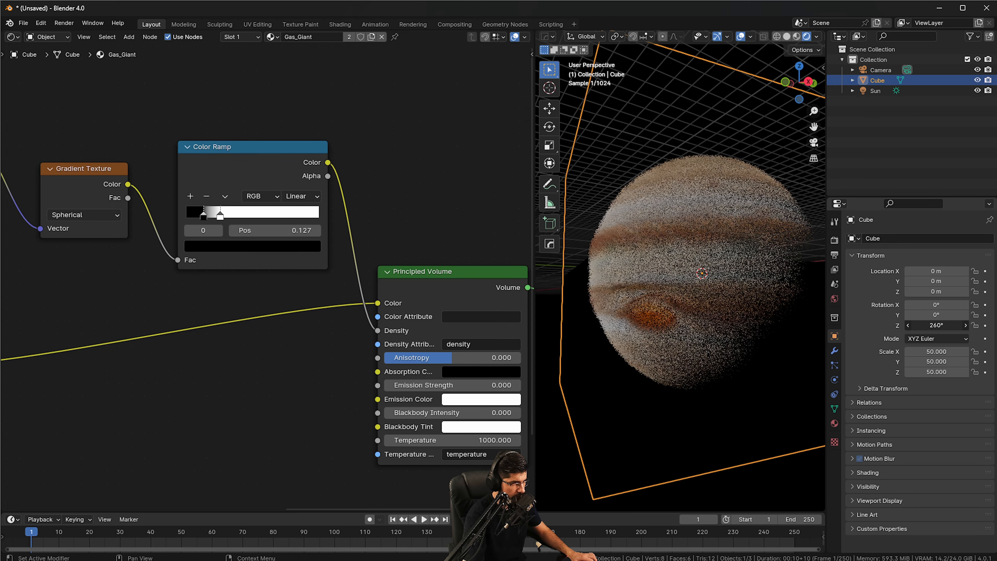
{"action": "middle_click_drag", "start_coordinate": [678, 296], "coordinate": [685, 278]}
{"action": "scroll", "coordinate": [684, 272], "scroll_direction": "up", "scroll_amount": 3}
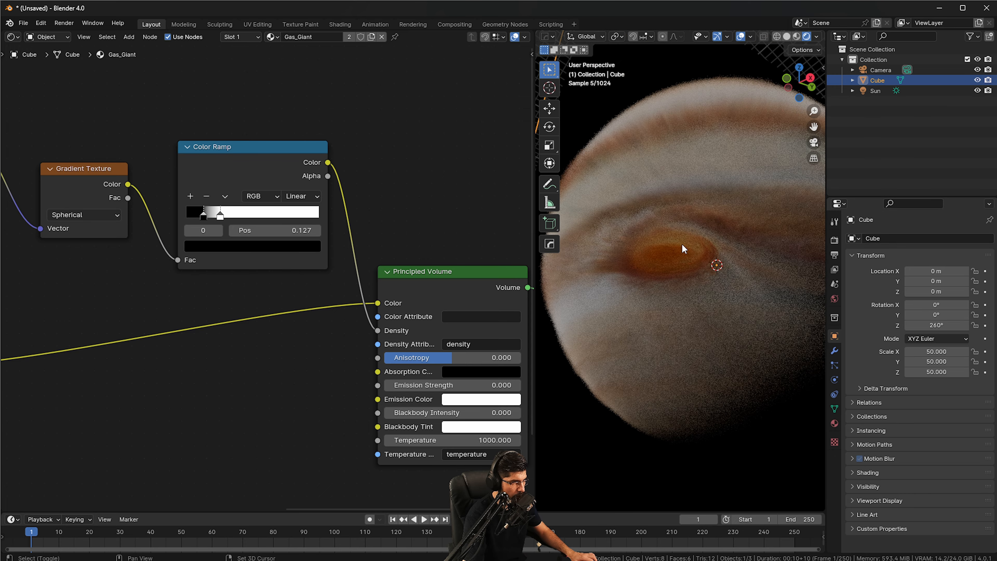
{"action": "middle_click_drag", "start_coordinate": [681, 243], "coordinate": [687, 262], "text": "shift"}
{"action": "scroll", "coordinate": [707, 261], "scroll_direction": "up", "scroll_amount": 3}
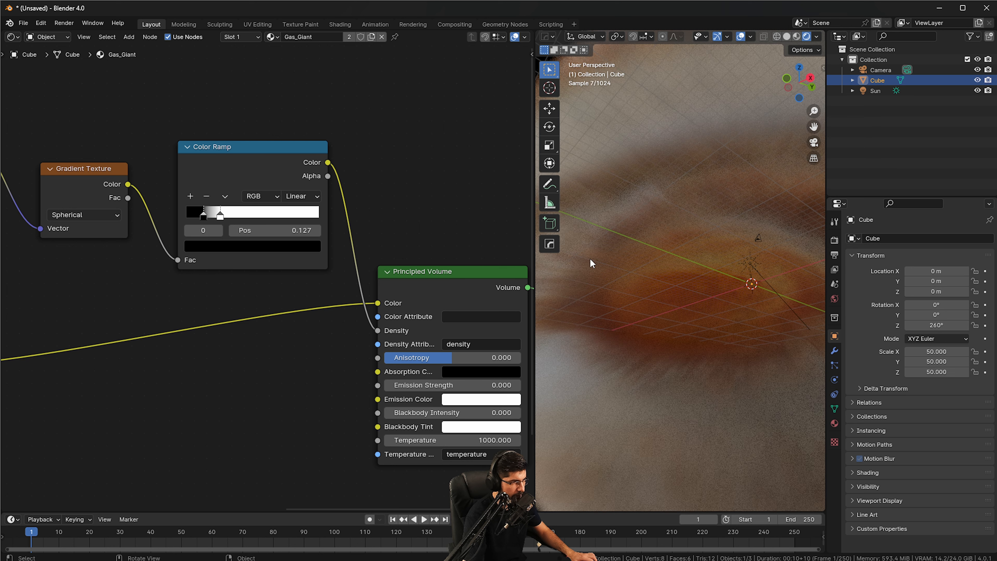
- Set the Color Ramp's interpolation to Constant and inspect the red spot's surface from another angle
{"action": "middle_click_drag", "start_coordinate": [281, 353], "coordinate": [311, 364]}
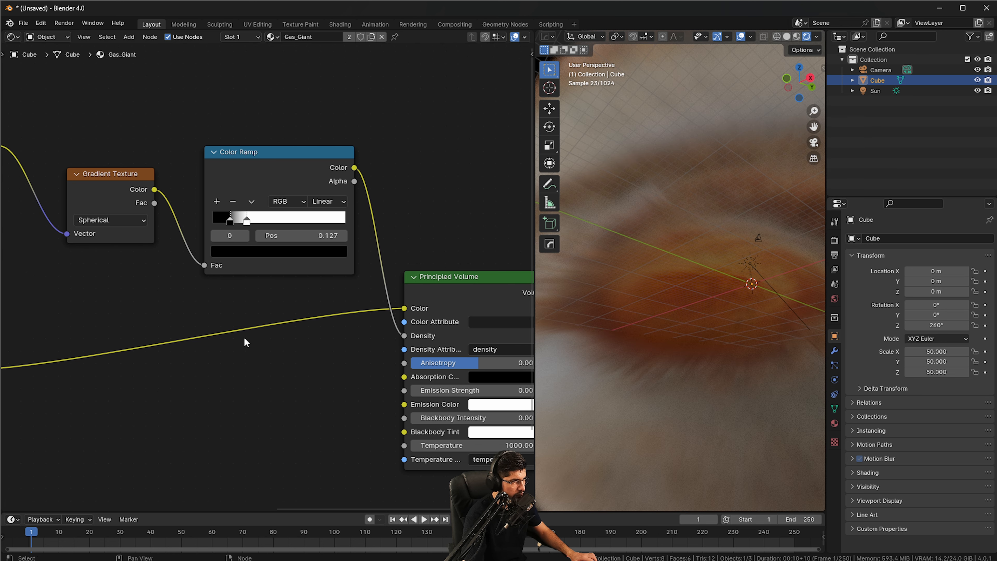
{"action": "scroll", "coordinate": [247, 333], "scroll_direction": "down", "scroll_amount": 1}
{"action": "middle_click_drag", "start_coordinate": [217, 327], "coordinate": [270, 333]}
{"action": "scroll", "coordinate": [270, 329], "scroll_direction": "down", "scroll_amount": 3}
{"action": "middle_click_drag", "start_coordinate": [148, 325], "coordinate": [217, 309]}
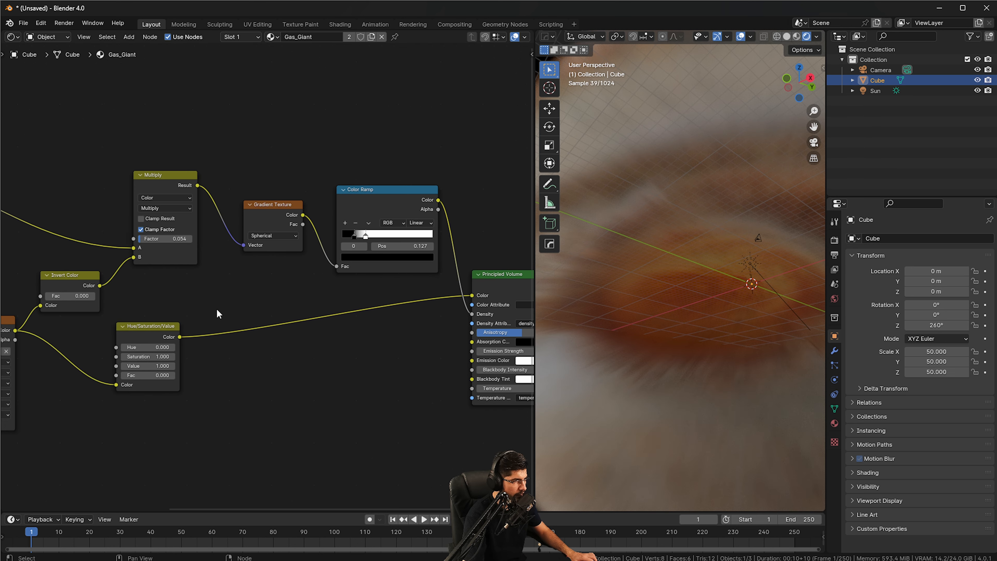
{"action": "scroll", "coordinate": [161, 280], "scroll_direction": "up", "scroll_amount": 3}
{"action": "middle_click_drag", "start_coordinate": [178, 280], "coordinate": [154, 281]}
{"action": "middle_click_drag", "start_coordinate": [251, 245], "coordinate": [127, 292]}
{"action": "scroll", "coordinate": [275, 280], "scroll_direction": "up", "scroll_amount": 6}
{"action": "scroll", "coordinate": [287, 281], "scroll_direction": "up", "scroll_amount": 4}
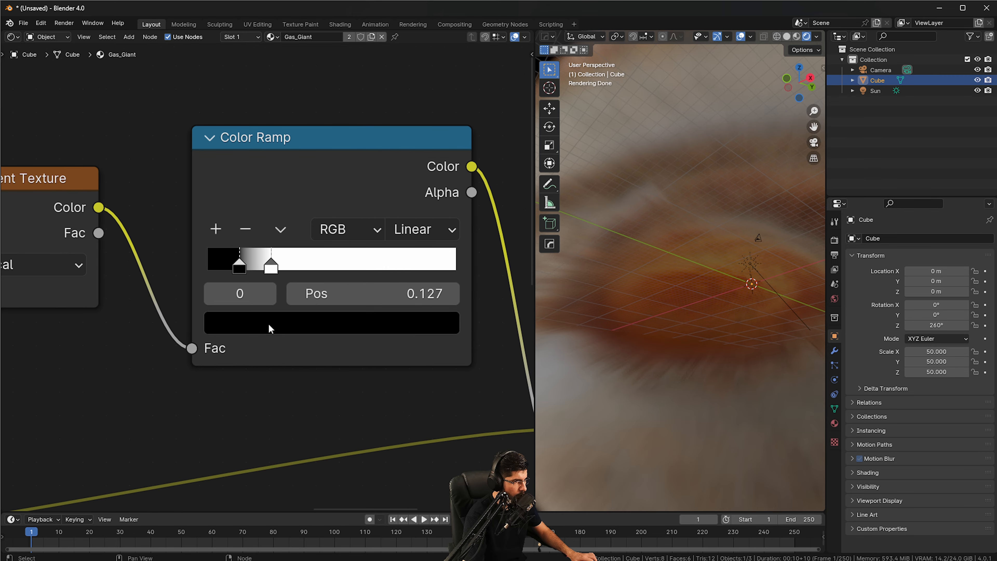
{"action": "left_click", "coordinate": [427, 179]}
{"action": "middle_click_drag", "start_coordinate": [303, 209], "coordinate": [281, 208]}
{"action": "left_click", "coordinate": [379, 240]}
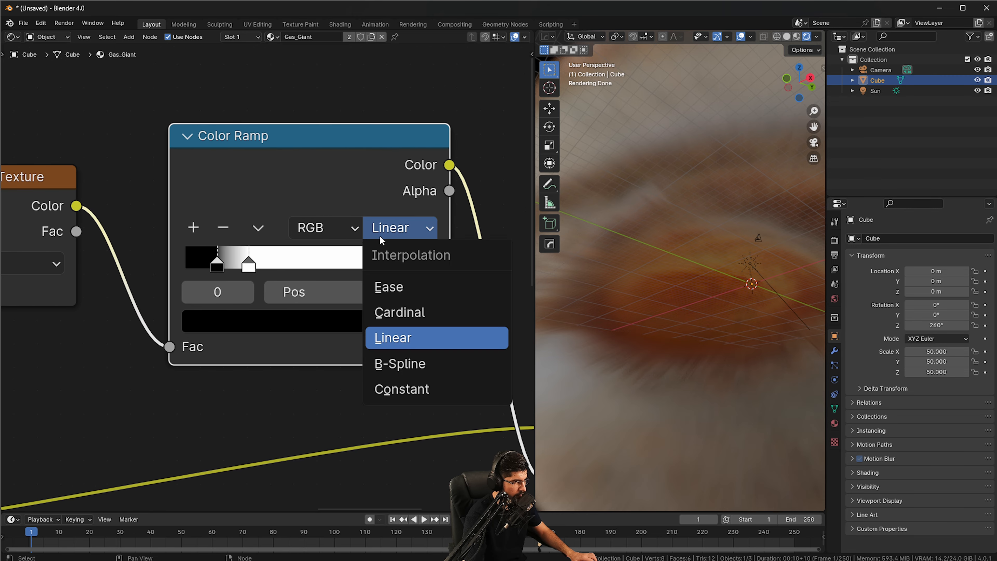
{"action": "left_click", "coordinate": [392, 387]}
{"action": "middle_click_drag", "start_coordinate": [725, 325], "coordinate": [659, 257]}
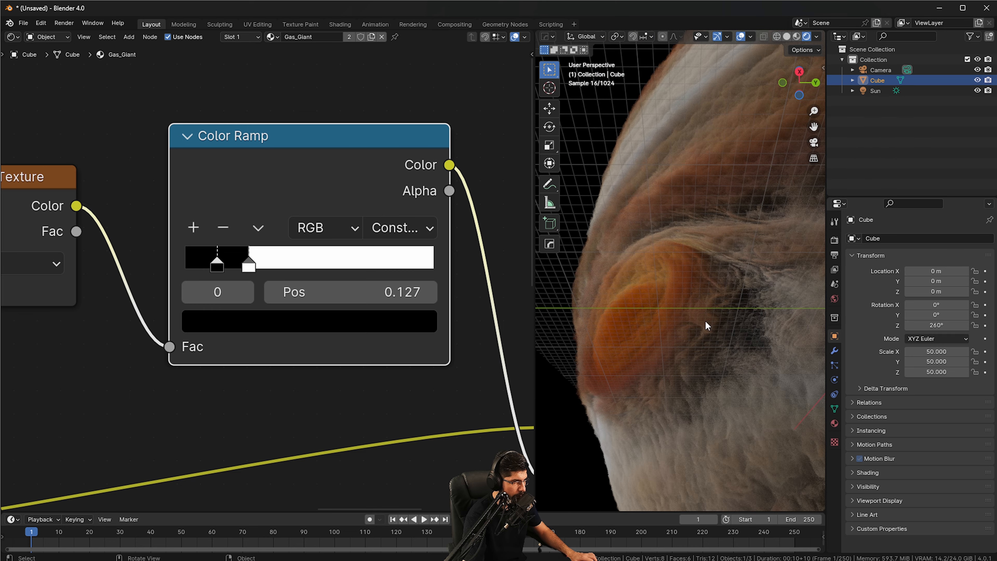
- Hide the viewport overlays and frame the planet's red spot for an unobstructed view
{"action": "scroll", "coordinate": [611, 307], "scroll_direction": "down", "scroll_amount": 2}
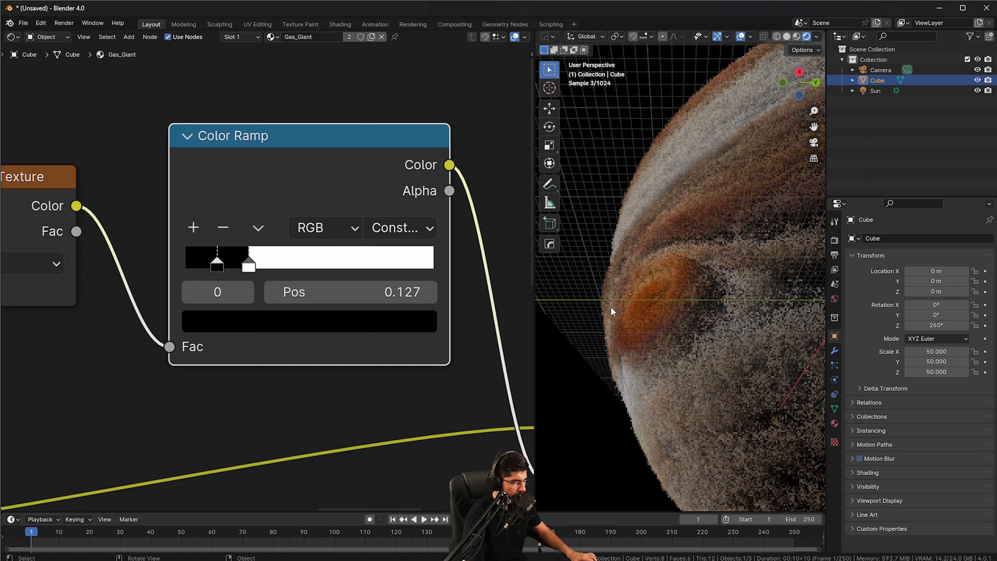
{"action": "left_click", "coordinate": [740, 37]}
{"action": "middle_click_drag", "start_coordinate": [645, 227], "coordinate": [770, 139]}
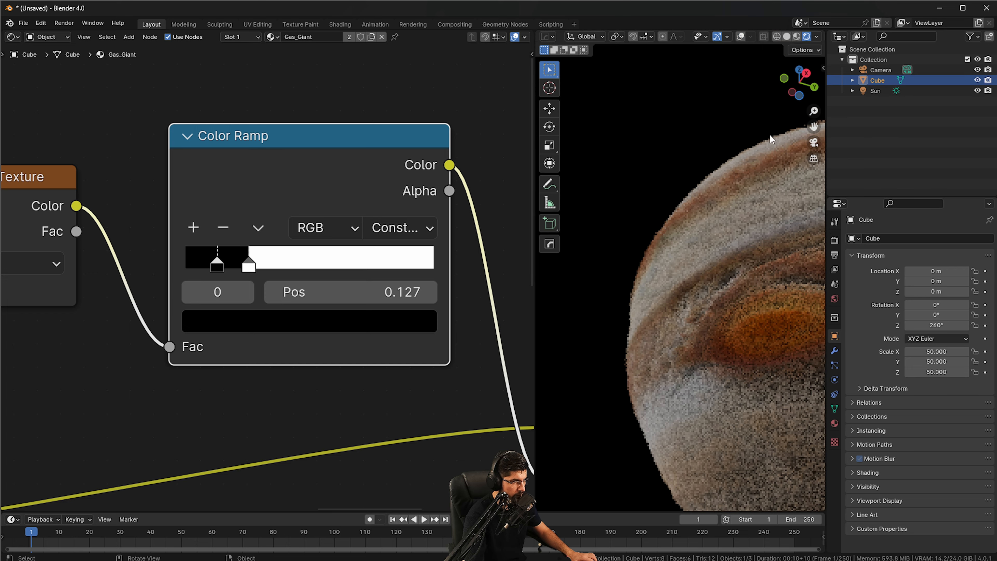
{"action": "middle_click_drag", "start_coordinate": [716, 273], "coordinate": [694, 377], "text": "shift"}
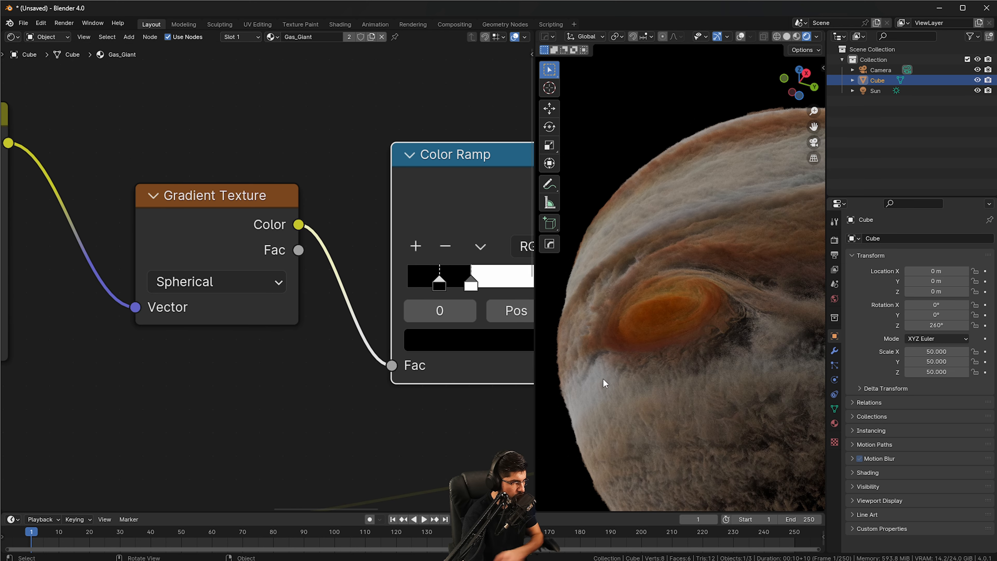
- Fine-tune the Color Ramp's white stop, trying positions 0.273 and 0.245, while checking the planet's surface
{"action": "middle_click_drag", "start_coordinate": [442, 349], "coordinate": [296, 354]}
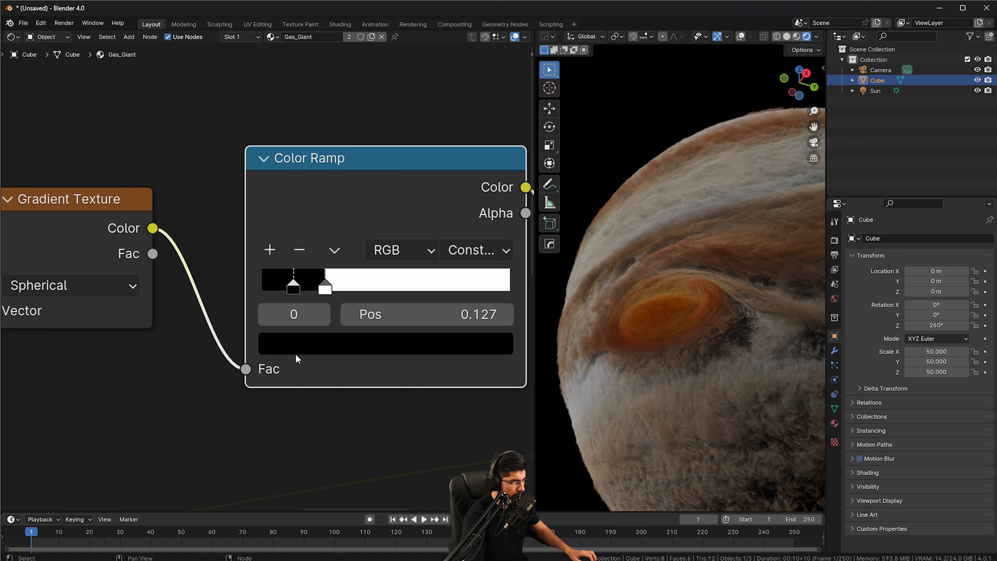
{"action": "scroll", "coordinate": [295, 342], "scroll_direction": "up", "scroll_amount": 1}
{"action": "mouse_move", "coordinate": [332, 289]}
{"action": "left_mouse_down"}
{"action": "mouse_move", "coordinate": [361, 297]}
{"action": "mouse_move", "coordinate": [305, 294]}
{"action": "mouse_move", "coordinate": [337, 294]}
{"action": "left_mouse_up"}
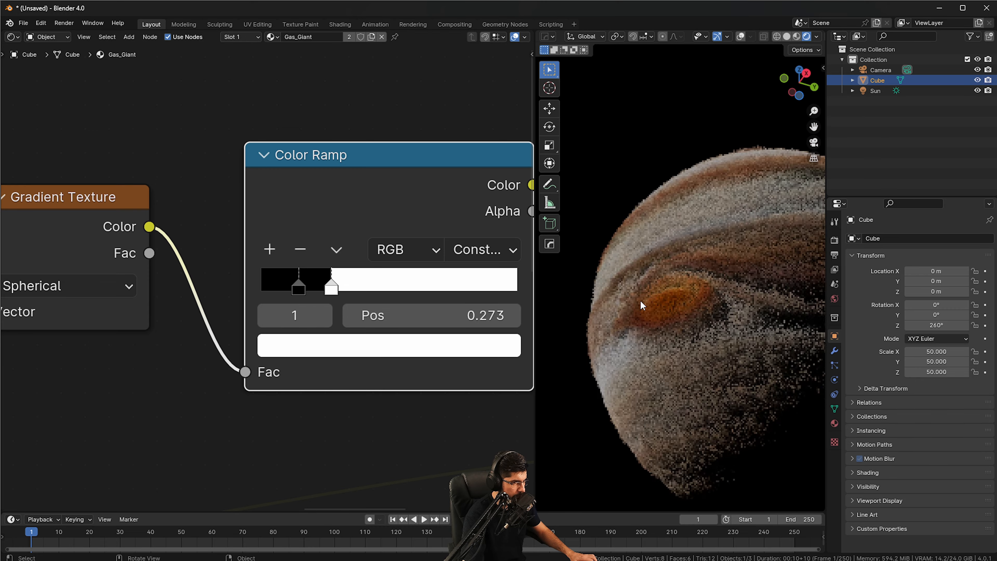
{"action": "middle_click_drag", "start_coordinate": [614, 295], "coordinate": [637, 301]}
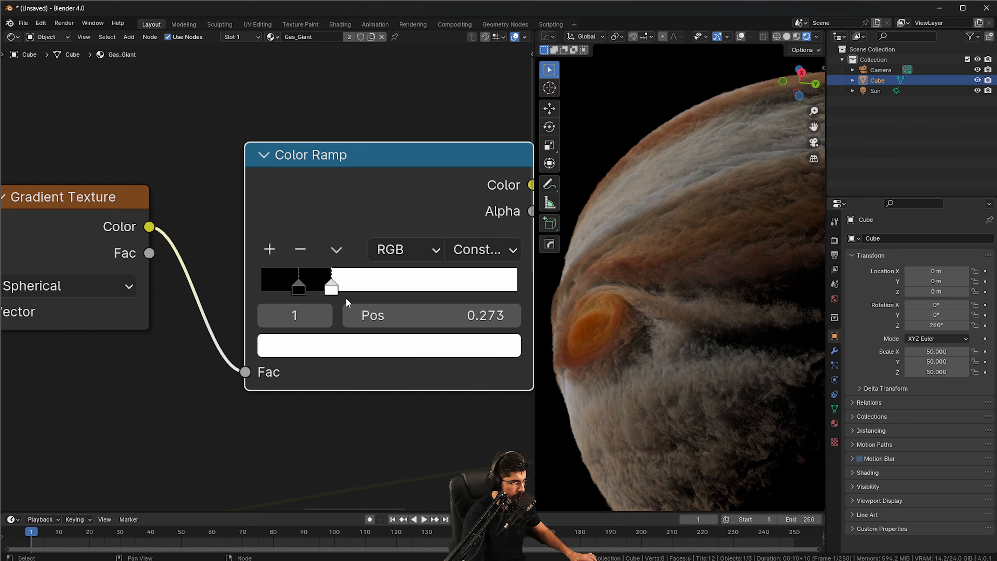
{"action": "left_click_drag", "start_coordinate": [347, 294], "coordinate": [412, 296]}
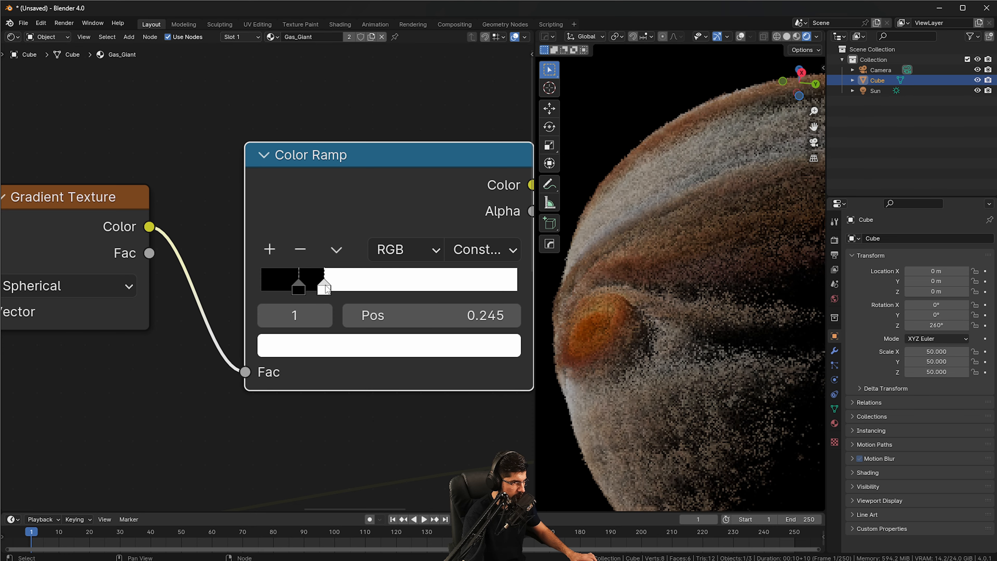
{"action": "left_click_drag", "start_coordinate": [327, 289], "coordinate": [331, 291]}
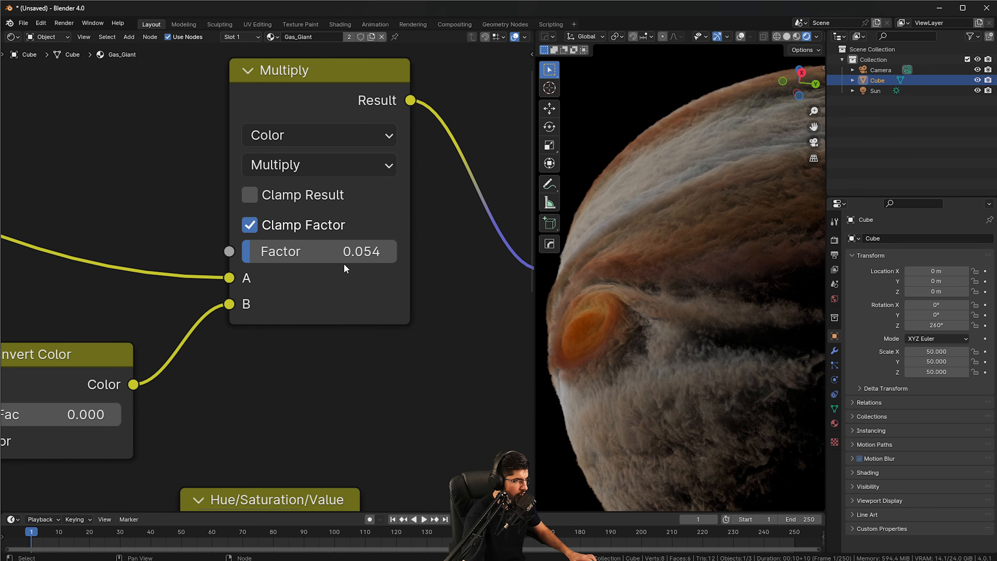
- Try raising the Multiply node's Factor, including to 0.200, and undo each change
{"action": "left_click_drag", "start_coordinate": [322, 252], "coordinate": [359, 251]}
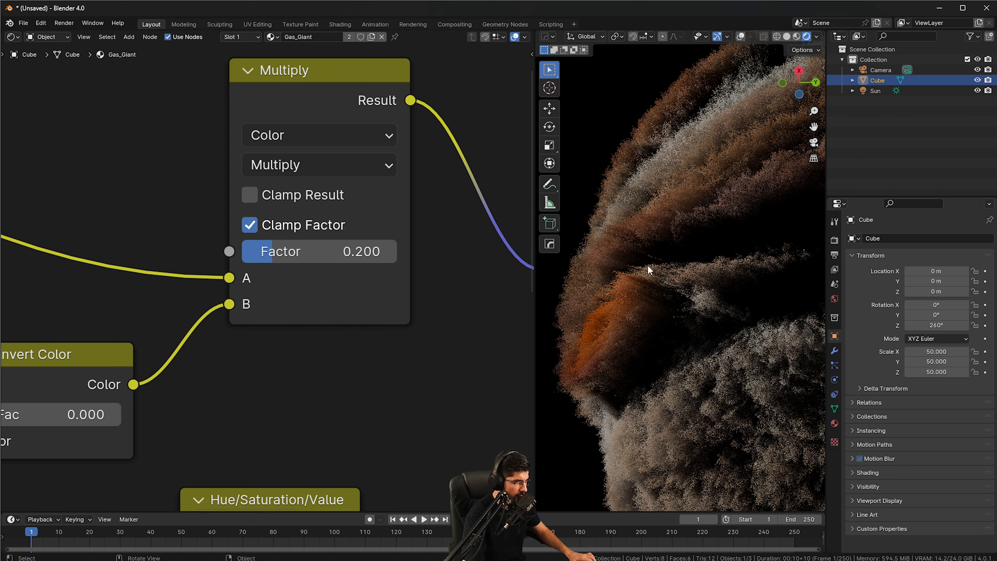
{"action": "key", "text": "ctrl+z"}
{"action": "middle_click_drag", "start_coordinate": [363, 357], "coordinate": [380, 358]}
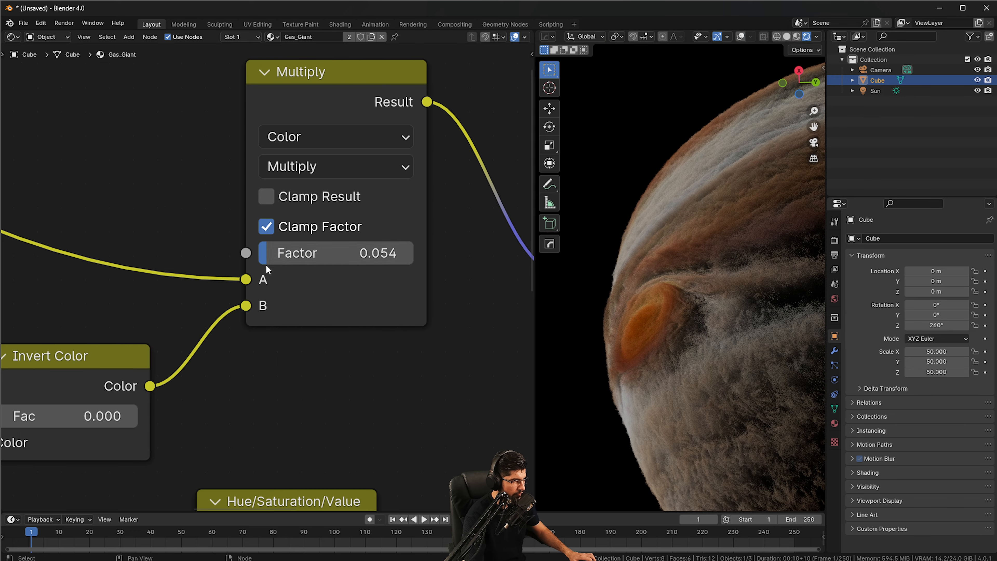
{"action": "left_click_drag", "start_coordinate": [298, 254], "coordinate": [342, 253]}
{"action": "key", "text": "ctrl+z"}
- Set the Invert Color Fac to 1.000, inspect the red spot up close, and raise the Multiply Factor to 0.154
{"action": "scroll", "coordinate": [331, 281], "scroll_direction": "down", "scroll_amount": 1}
{"action": "middle_click_drag", "start_coordinate": [304, 334], "coordinate": [430, 234]}
{"action": "left_click_drag", "start_coordinate": [183, 308], "coordinate": [315, 309]}
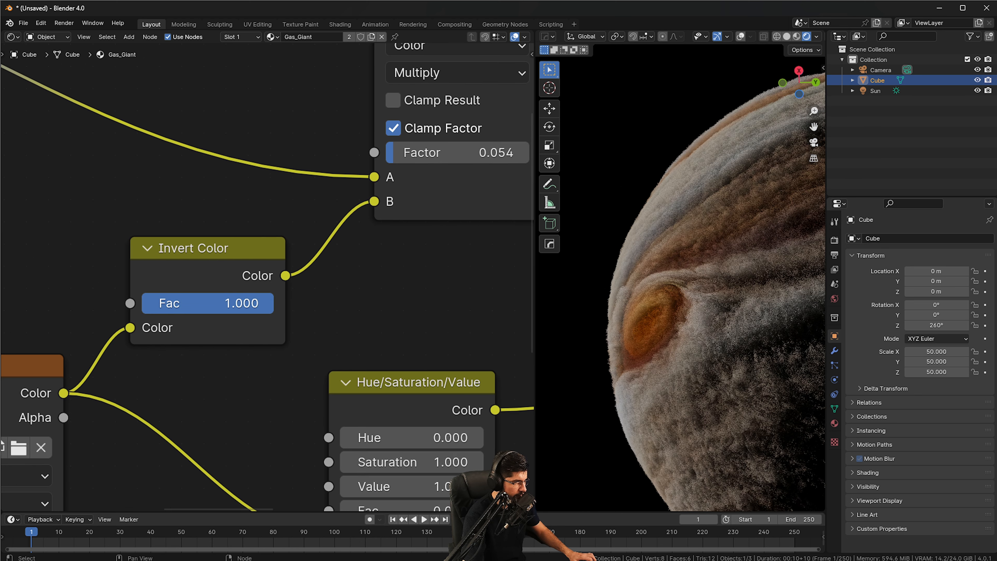
{"action": "middle_click_drag", "start_coordinate": [383, 248], "coordinate": [383, 268]}
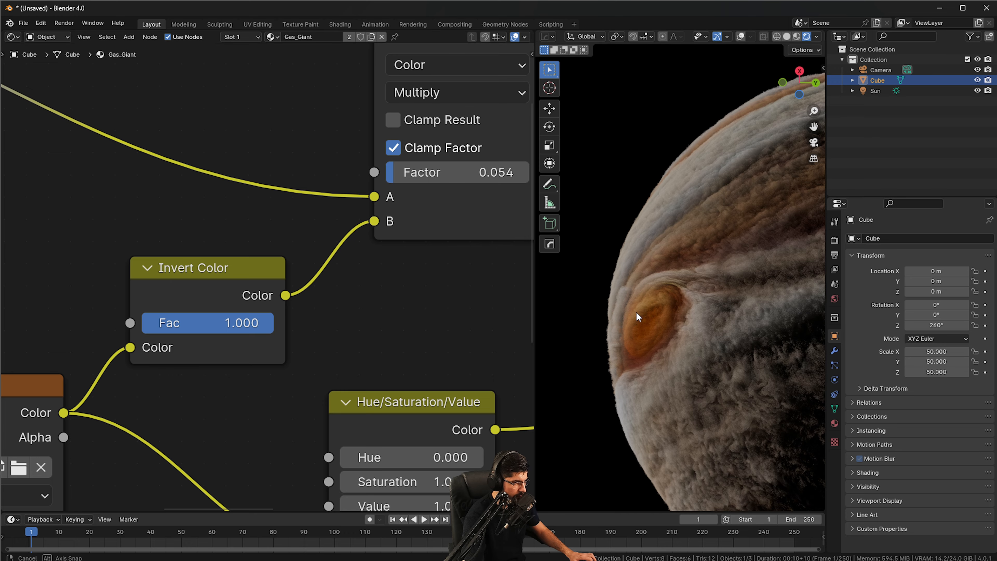
{"action": "middle_click_drag", "start_coordinate": [635, 312], "coordinate": [695, 331]}
{"action": "scroll", "coordinate": [719, 413], "scroll_direction": "up", "scroll_amount": 2}
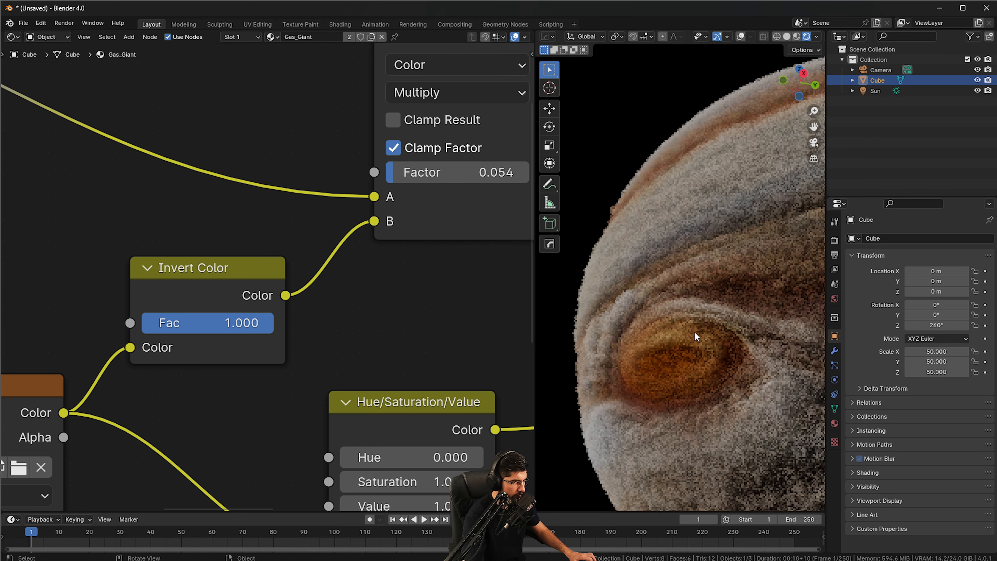
{"action": "scroll", "coordinate": [695, 331], "scroll_direction": "up", "scroll_amount": 2}
{"action": "left_click_drag", "start_coordinate": [408, 173], "coordinate": [421, 173]}
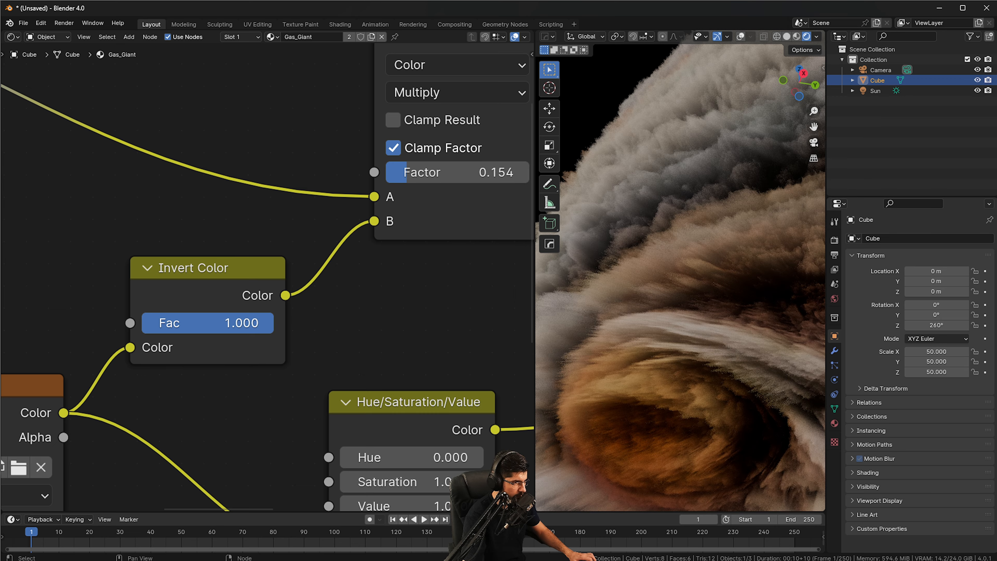
- Set the Invert Color Fac back to 0.000 and the Multiply Factor to 0.054
{"action": "left_click_drag", "start_coordinate": [236, 323], "coordinate": [142, 322]}
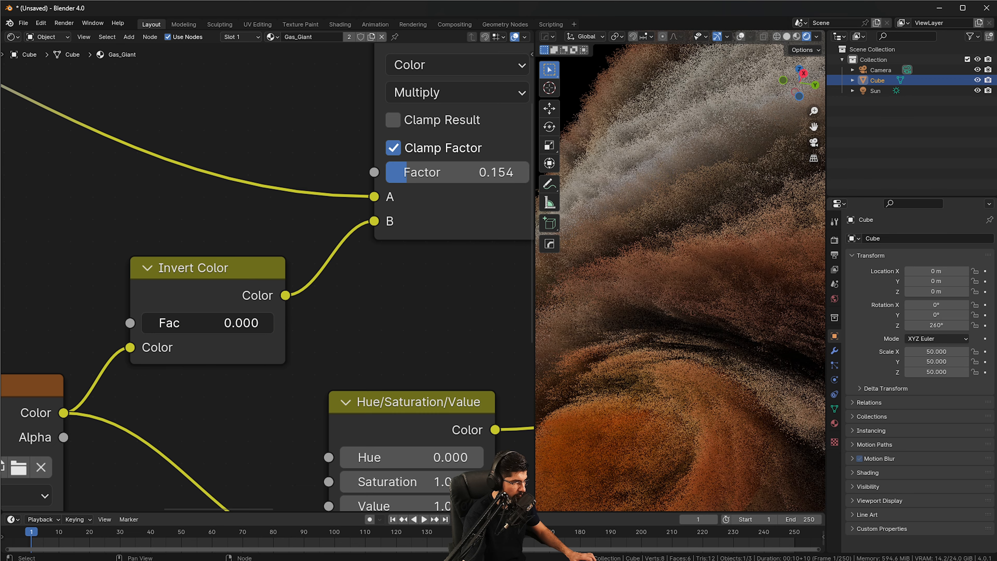
{"action": "left_click", "coordinate": [423, 177]}
{"action": "type", "text": "0.54"}
{"action": "key", "text": "Return"}
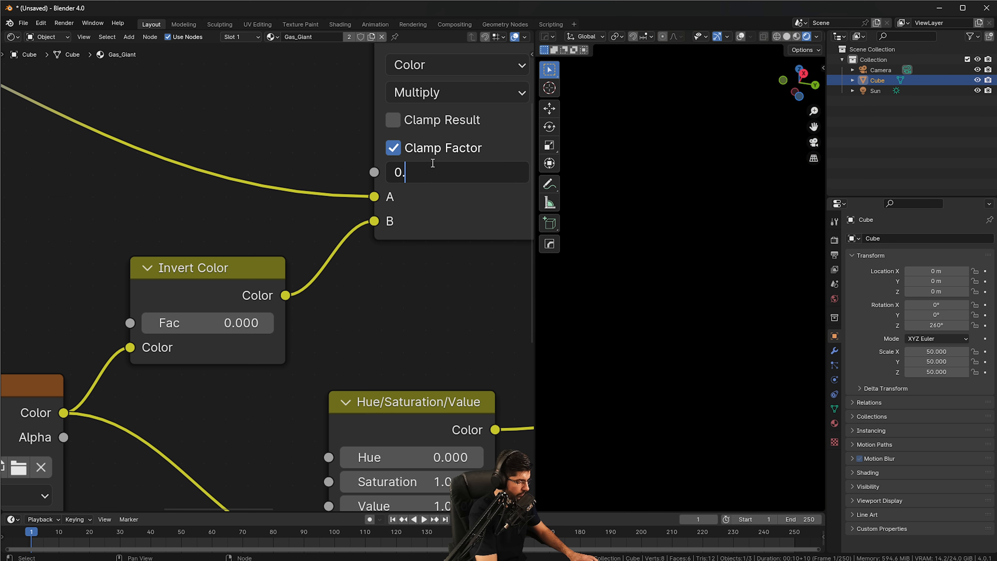
{"action": "key", "text": "Return"}
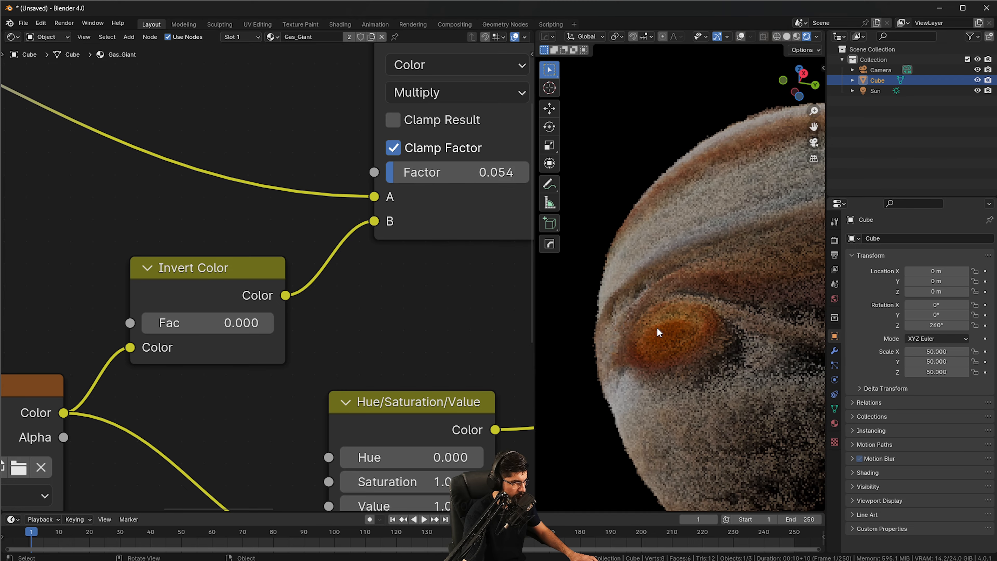
- Raise the Hue of the Hue/Saturation/Value node to 1.000
{"action": "middle_click_drag", "start_coordinate": [686, 333], "coordinate": [634, 322]}
{"action": "middle_click_drag", "start_coordinate": [257, 398], "coordinate": [285, 266]}
{"action": "scroll", "coordinate": [286, 275], "scroll_direction": "down", "scroll_amount": 2}
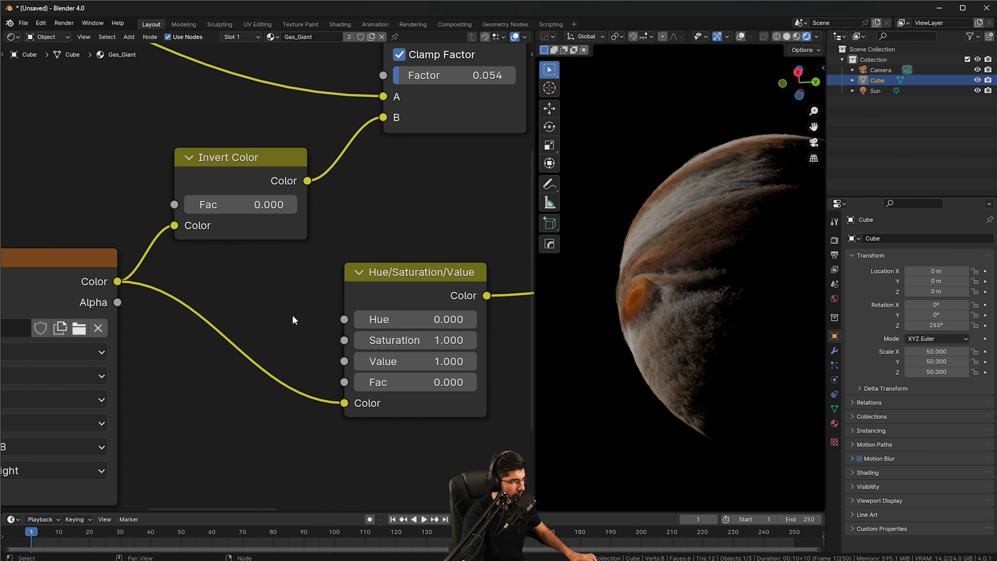
{"action": "scroll", "coordinate": [293, 315], "scroll_direction": "up", "scroll_amount": 2}
{"action": "middle_click_drag", "start_coordinate": [299, 411], "coordinate": [233, 343]}
{"action": "left_click", "coordinate": [413, 198]}
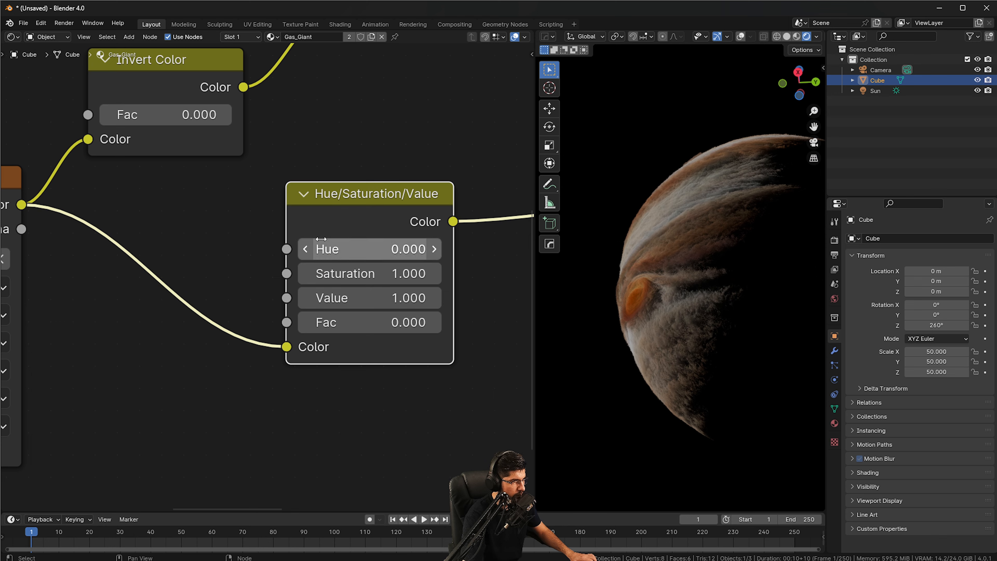
{"action": "left_click", "coordinate": [435, 250]}
{"action": "left_click", "coordinate": [435, 250]}
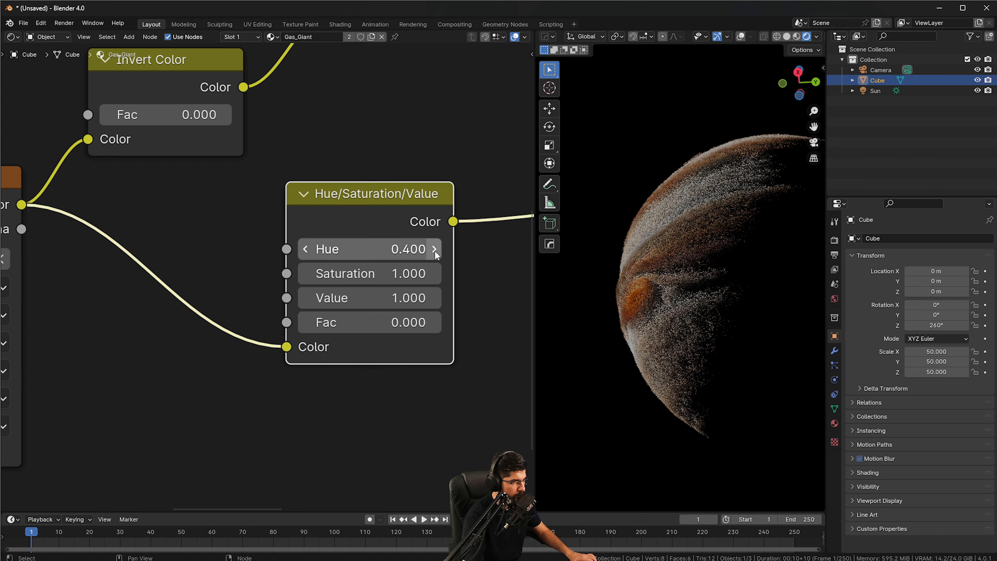
{"action": "left_click", "coordinate": [434, 250]}
{"action": "left_click", "coordinate": [435, 250]}
{"action": "left_click", "coordinate": [435, 251]}
{"action": "left_click", "coordinate": [435, 251]}
{"action": "left_click", "coordinate": [434, 251]}
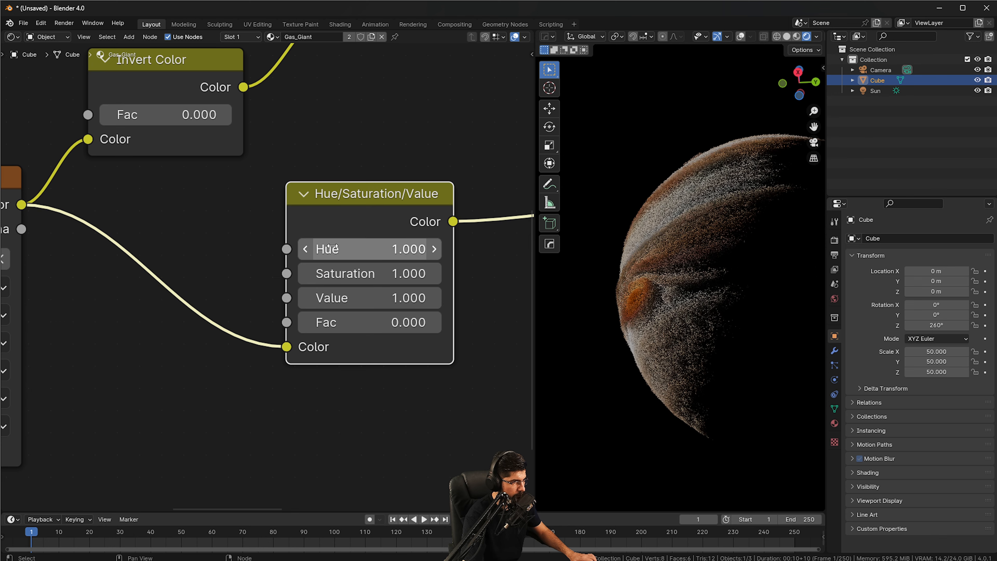
- Lower the Hue to 0.600, set the node's Fac to 0.638, and inspect the recoloured red spot
{"action": "left_click", "coordinate": [307, 257]}
{"action": "left_click", "coordinate": [307, 257]}
{"action": "left_click", "coordinate": [307, 257]}
{"action": "left_click", "coordinate": [307, 257]}
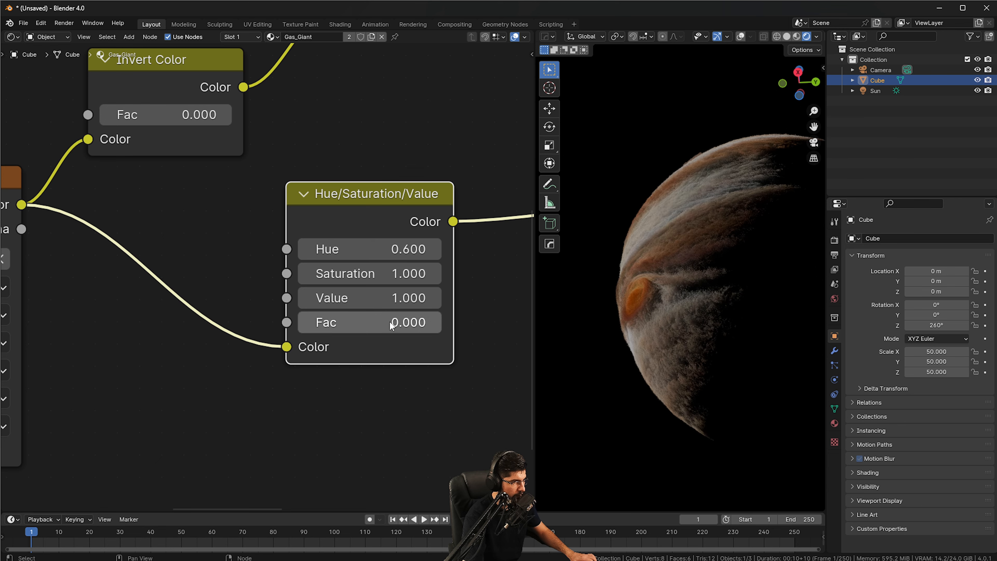
{"action": "left_click_drag", "start_coordinate": [393, 326], "coordinate": [402, 326]}
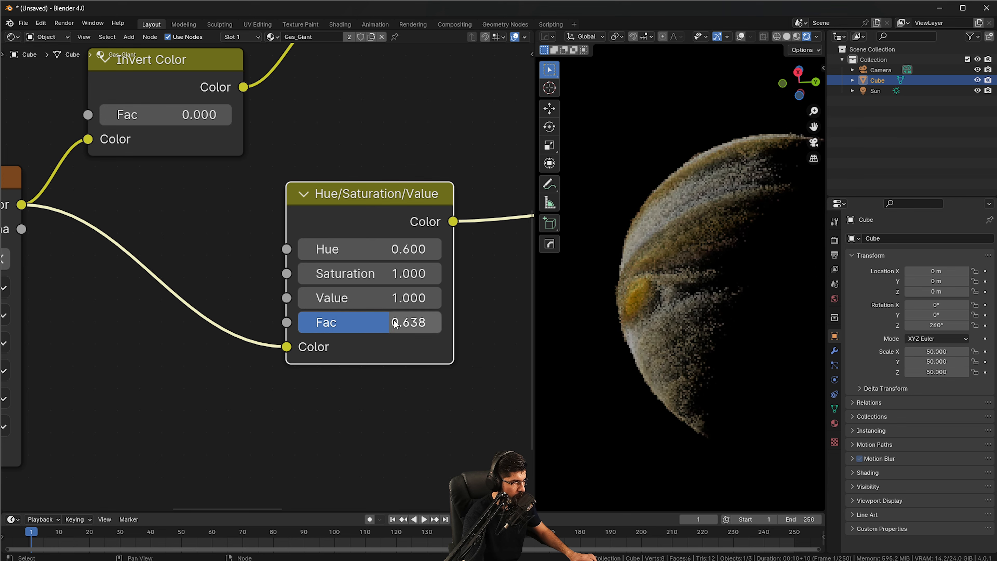
{"action": "middle_click_drag", "start_coordinate": [622, 289], "coordinate": [708, 321]}
{"action": "scroll", "coordinate": [708, 321], "scroll_direction": "up", "scroll_amount": 2}
{"action": "middle_click_drag", "start_coordinate": [720, 355], "coordinate": [671, 349]}
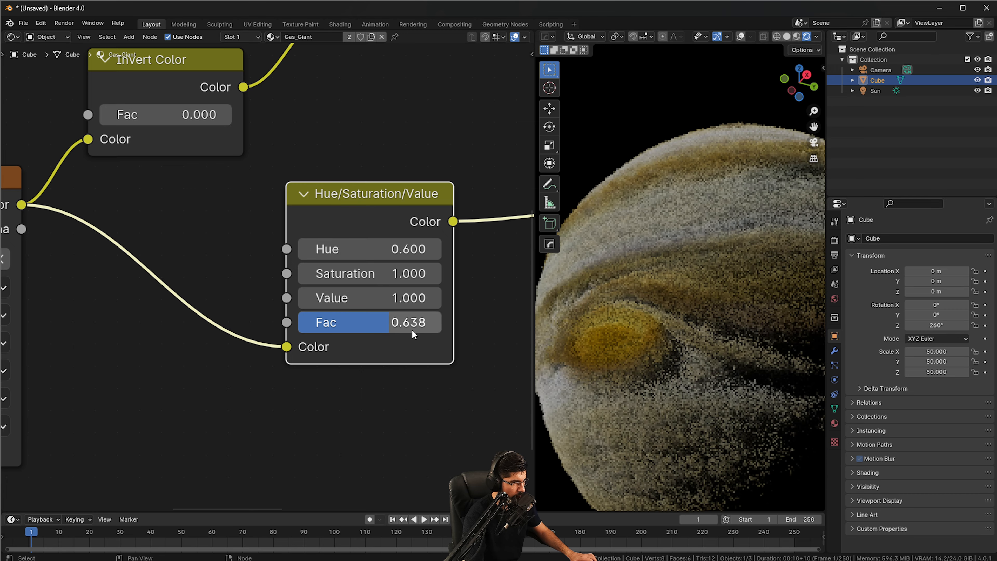
- Preview a Hue of 0.000 with Fac at 1.000 on the planet, and return the Fac to 0.000
{"action": "mouse_move", "coordinate": [413, 334]}
{"action": "left_mouse_down"}
{"action": "mouse_move", "coordinate": [445, 334]}
{"action": "mouse_move", "coordinate": [405, 324]}
{"action": "left_mouse_up"}
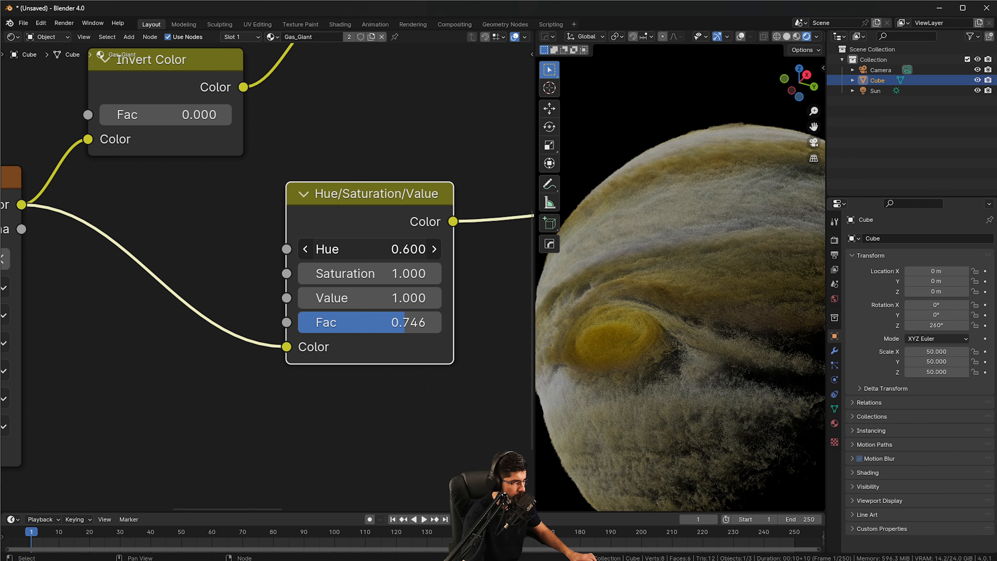
{"action": "key", "text": "BackSpace"}
{"action": "key", "text": "BackSpace"}
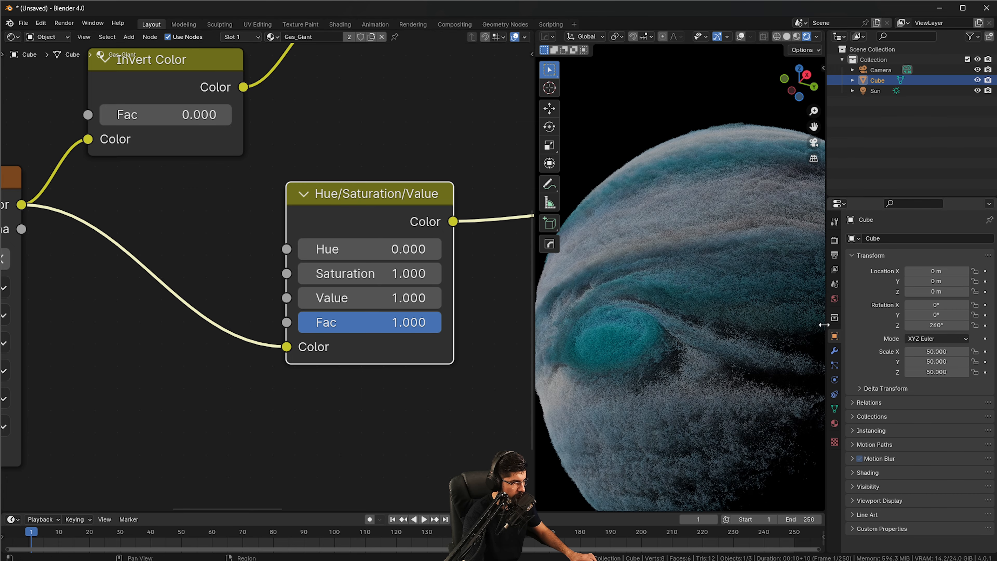
{"action": "left_click_drag", "start_coordinate": [413, 321], "coordinate": [267, 321]}
{"action": "scroll", "coordinate": [654, 349], "scroll_direction": "down", "scroll_amount": 2}
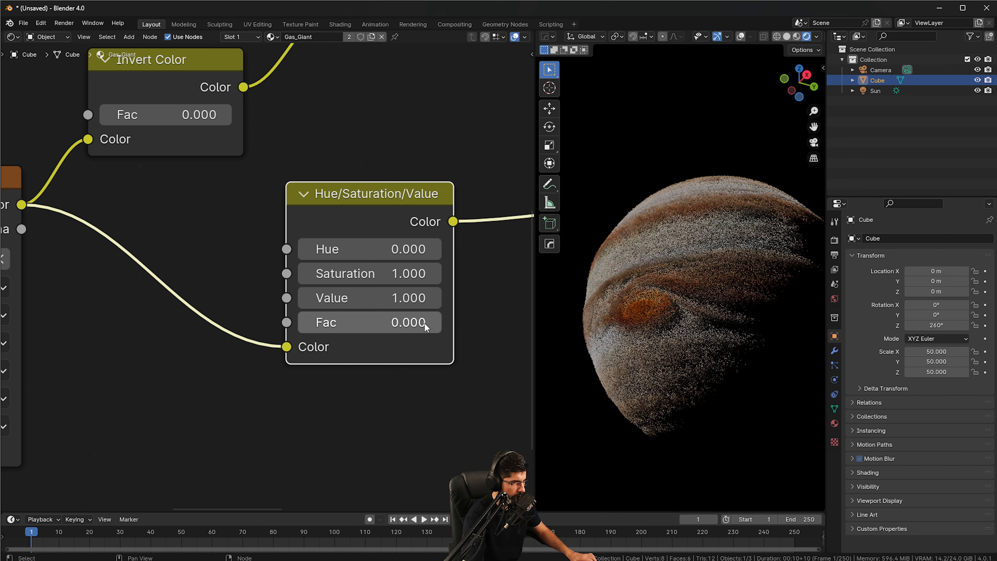
{"action": "scroll", "coordinate": [334, 333], "scroll_direction": "down", "scroll_amount": 2}
{"action": "middle_click_drag", "start_coordinate": [327, 334], "coordinate": [292, 325]}
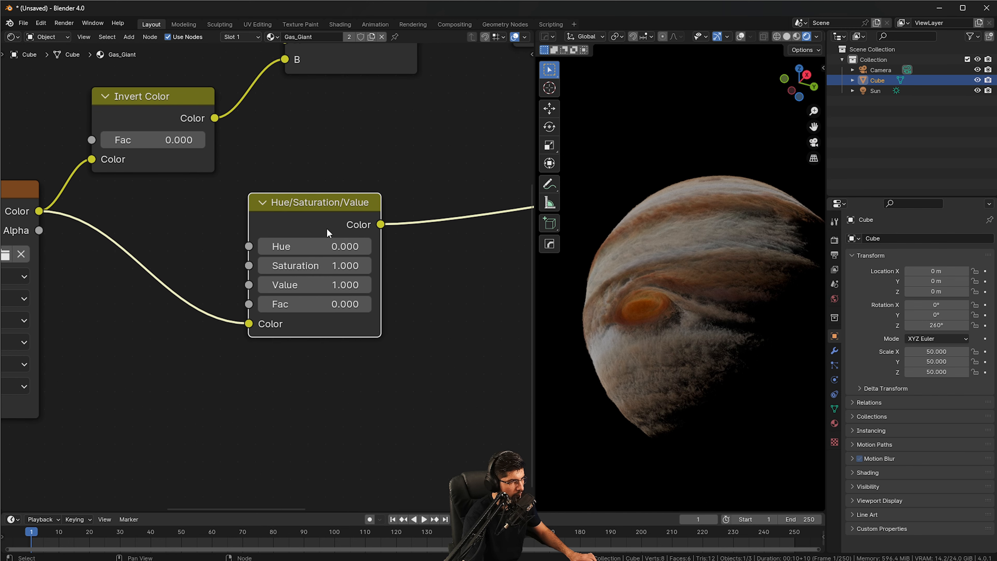
- Switch the render engine from Cycles to EEVEE and view the planet's red spot at closer range
{"action": "middle_click_drag", "start_coordinate": [716, 276], "coordinate": [713, 286]}
{"action": "scroll", "coordinate": [713, 286], "scroll_direction": "up", "scroll_amount": 3}
{"action": "left_click", "coordinate": [835, 240]}
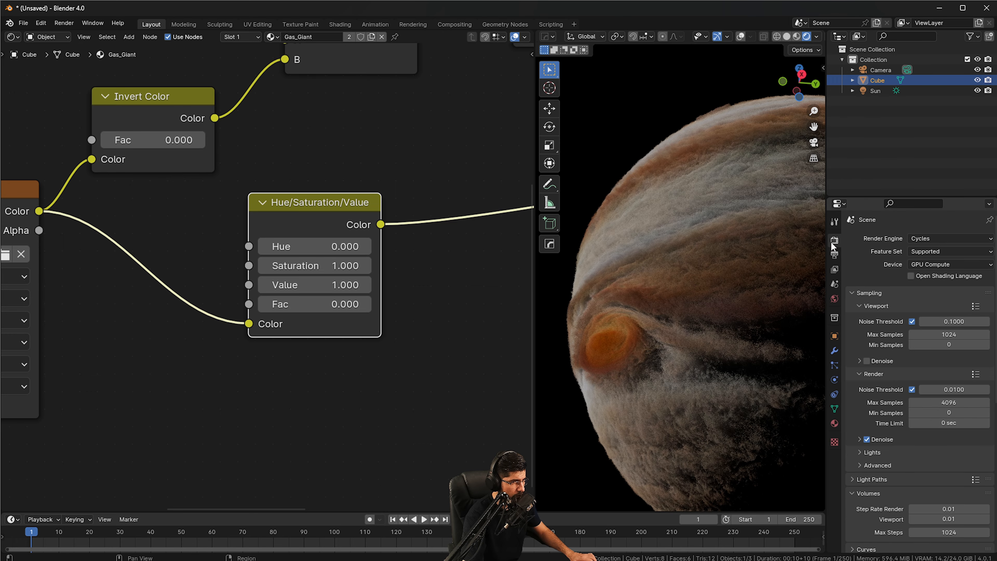
{"action": "left_click", "coordinate": [953, 238]}
{"action": "left_click", "coordinate": [950, 251]}
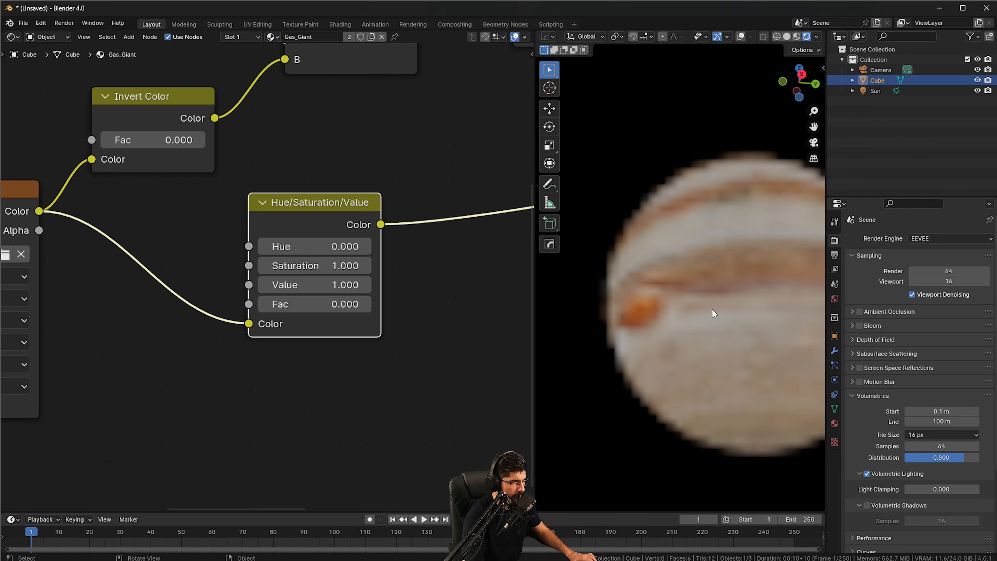
{"action": "scroll", "coordinate": [708, 308], "scroll_direction": "up", "scroll_amount": 2}
{"action": "middle_click_drag", "start_coordinate": [708, 308], "coordinate": [746, 312]}
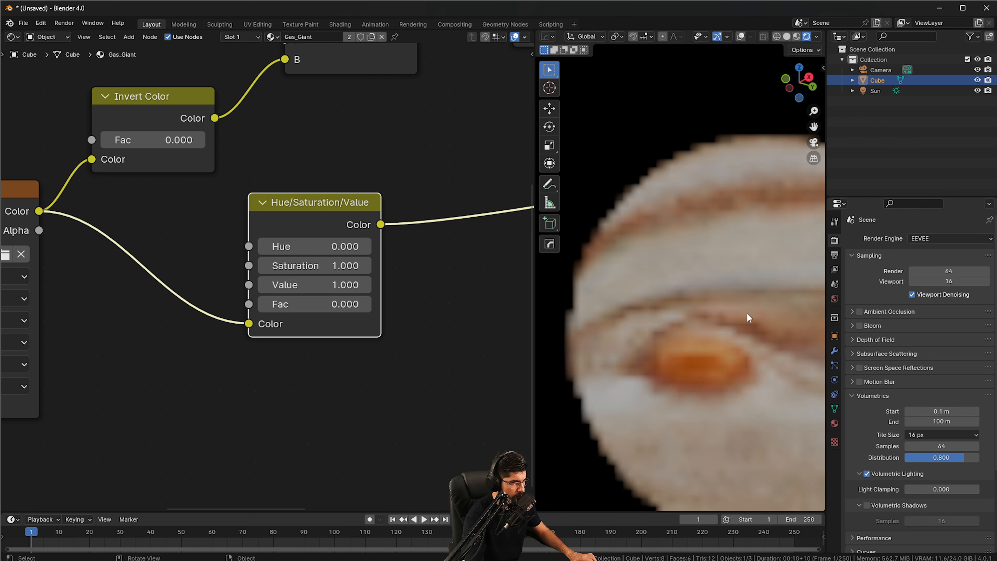
- Set the EEVEE volumetrics Tile Size to 2 px and inspect the planet from another angle
{"action": "left_click", "coordinate": [929, 438]}
{"action": "left_click", "coordinate": [927, 443]}
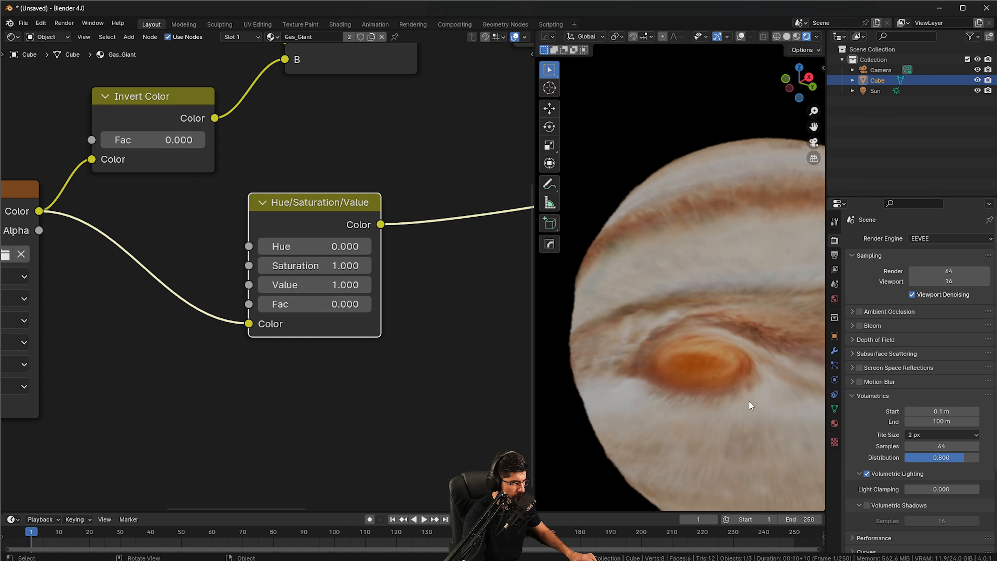
{"action": "middle_click_drag", "start_coordinate": [749, 400], "coordinate": [703, 345]}
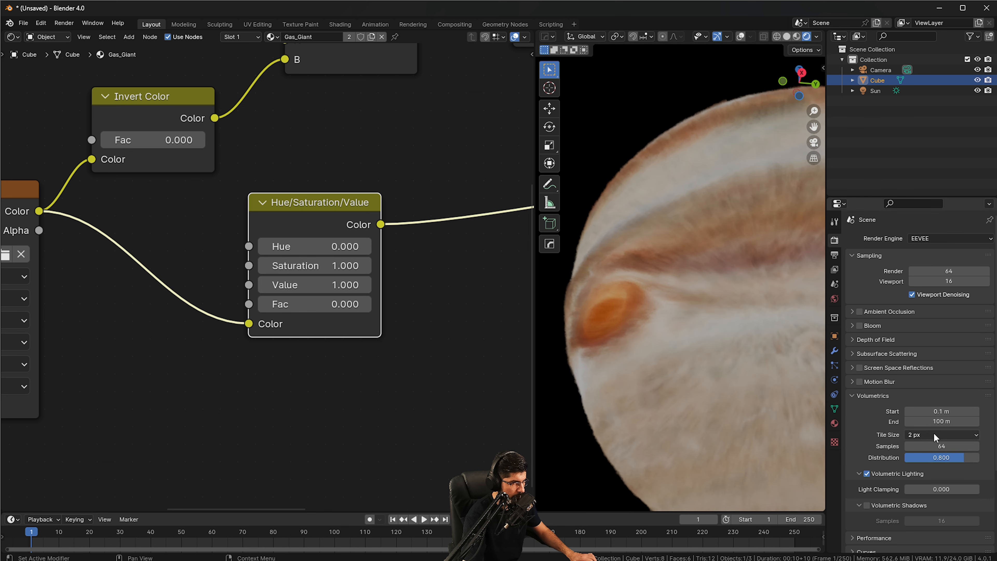
{"action": "middle_click_drag", "start_coordinate": [593, 313], "coordinate": [629, 294]}
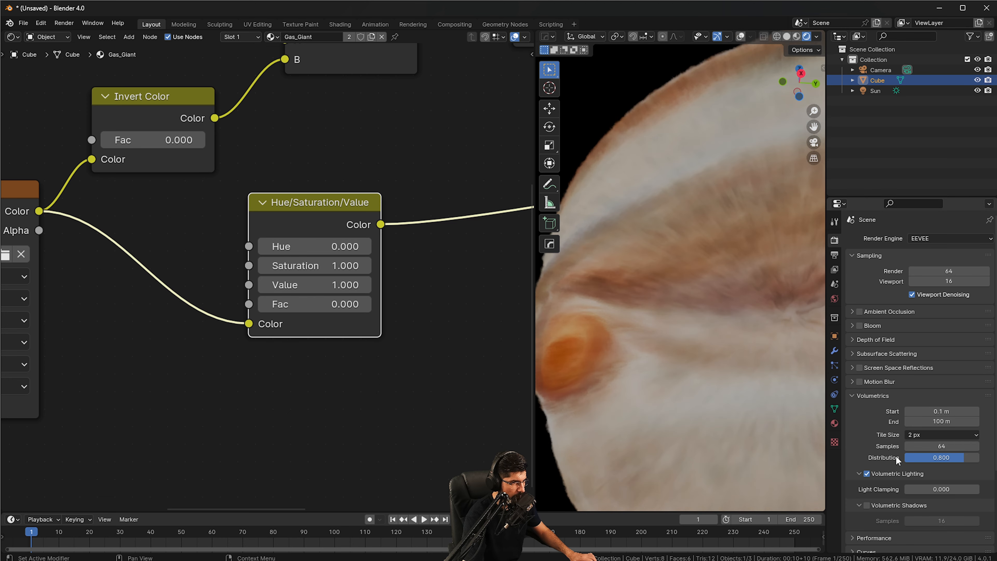
- Try a volumetrics End distance of 100000 m, view the planet, and undo the change
{"action": "left_click_drag", "start_coordinate": [946, 422], "coordinate": [952, 423]}
{"action": "left_click", "coordinate": [945, 424]}
{"action": "type", "text": "10"}
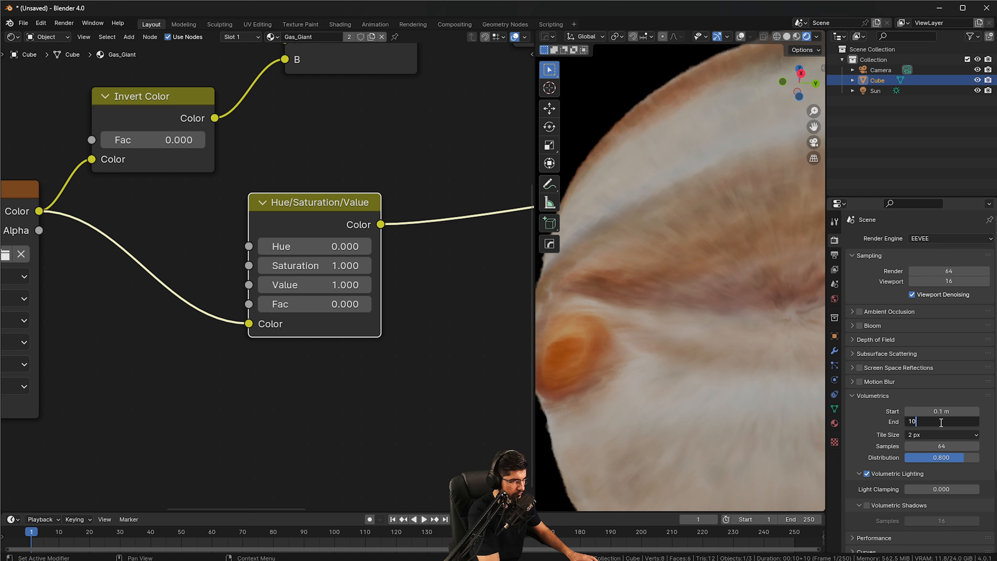
{"action": "type", "text": "0000"}
{"action": "key", "text": "Return"}
{"action": "mouse_move", "coordinate": [761, 338]}
{"action": "middle_mouse_down"}
{"action": "mouse_move", "coordinate": [781, 362]}
{"action": "mouse_move", "coordinate": [757, 329]}
{"action": "middle_mouse_up"}
{"action": "key", "text": "ctrl+z"}
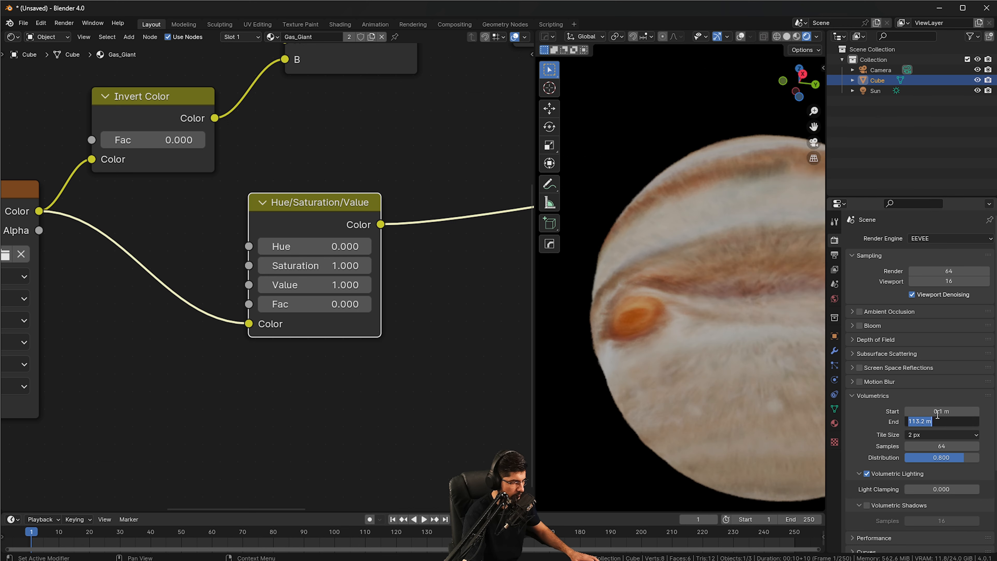
- Set the volumetrics End distance to 500 m and inspect the planet's red spot
{"action": "type", "text": "500"}
{"action": "key", "text": "Return"}
{"action": "middle_click_drag", "start_coordinate": [723, 430], "coordinate": [734, 358]}
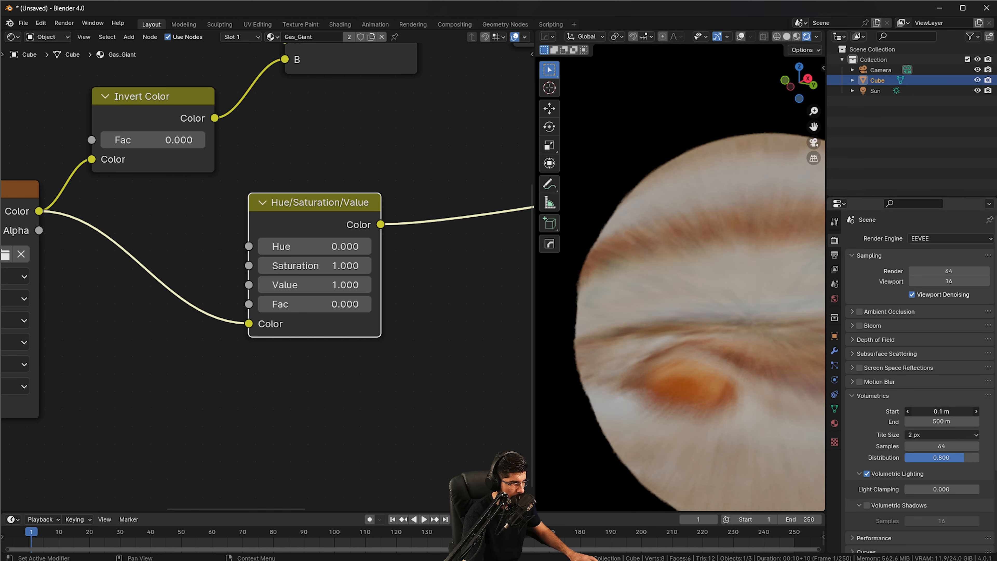
{"action": "left_click_drag", "start_coordinate": [909, 411], "coordinate": [907, 411]}
{"action": "middle_click_drag", "start_coordinate": [676, 371], "coordinate": [652, 367]}
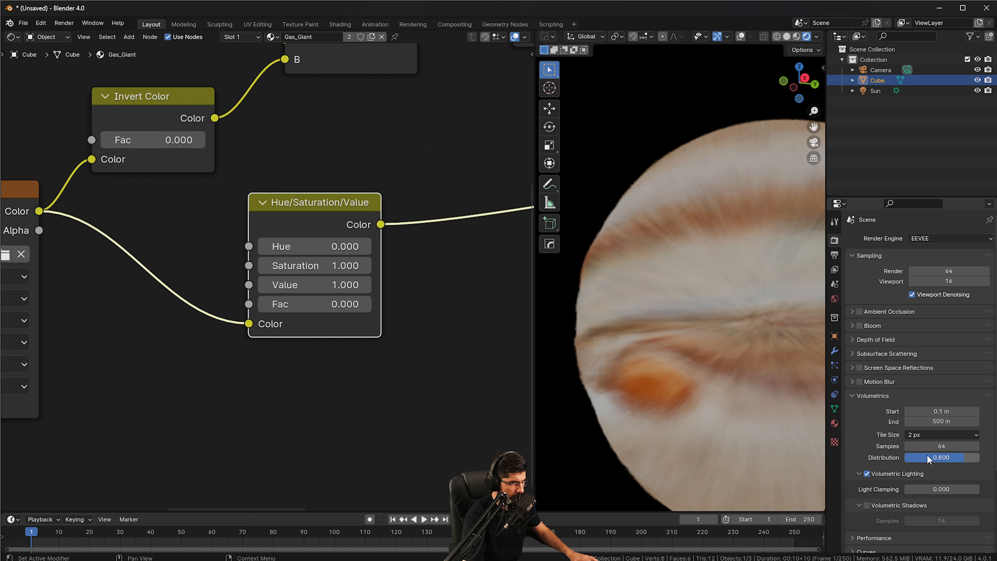
- Raise the volumetrics Samples to 256 and inspect the planet's cloud detail
{"action": "left_click_drag", "start_coordinate": [964, 457], "coordinate": [941, 446]}
{"action": "key", "text": "ctrl+z"}
{"action": "type", "text": "256"}
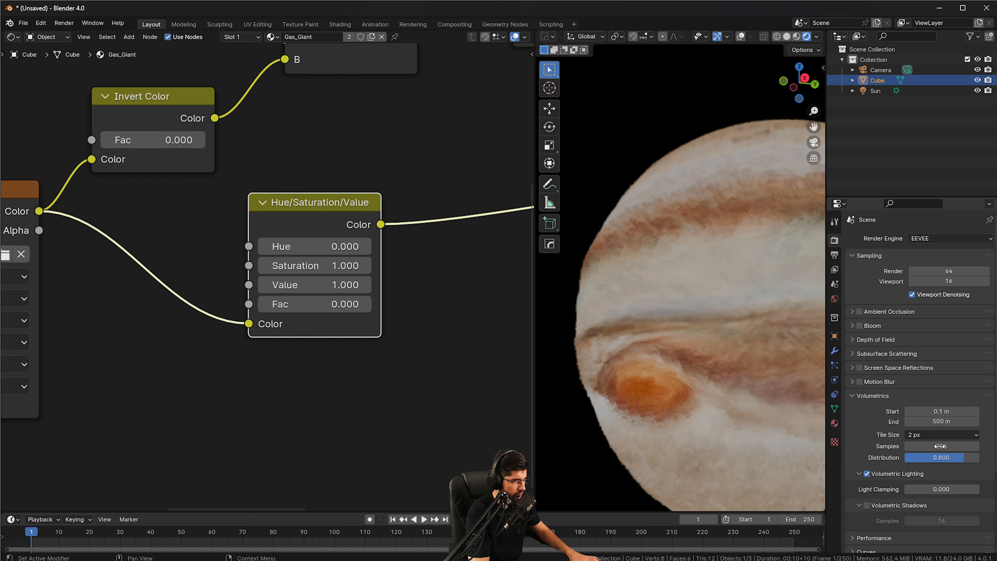
{"action": "key", "text": "Return"}
{"action": "middle_click_drag", "start_coordinate": [729, 389], "coordinate": [711, 325]}
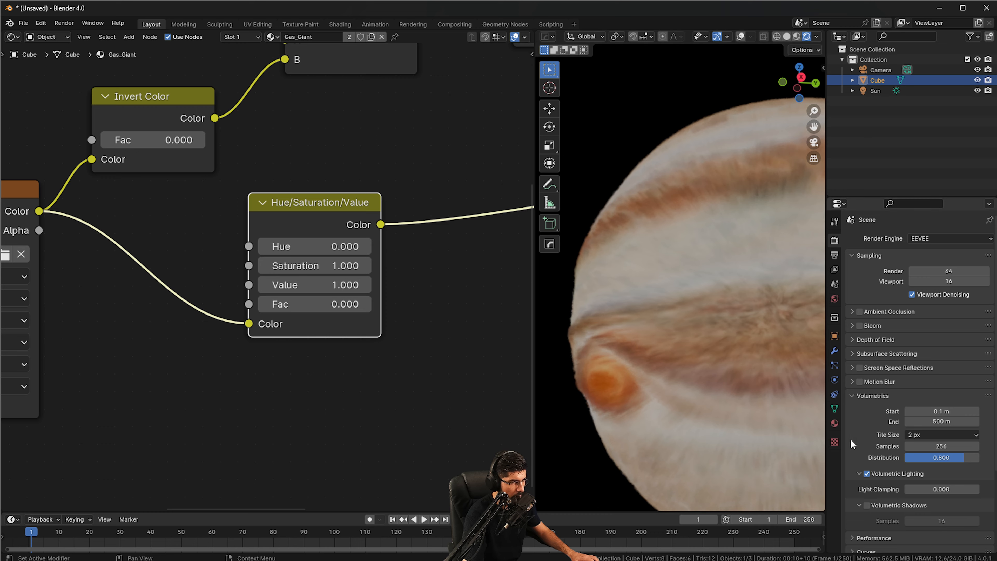
- Enable Volumetric Shadows and inspect the shading around the red spot
{"action": "scroll", "coordinate": [864, 486], "scroll_direction": "down", "scroll_amount": 1}
{"action": "left_click", "coordinate": [865, 487]}
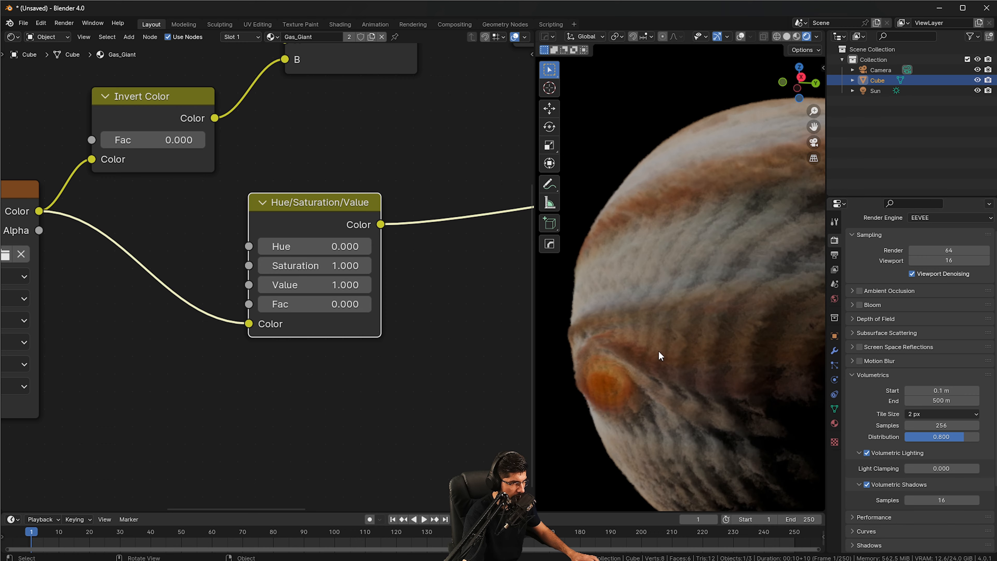
{"action": "middle_click_drag", "start_coordinate": [659, 351], "coordinate": [707, 294]}
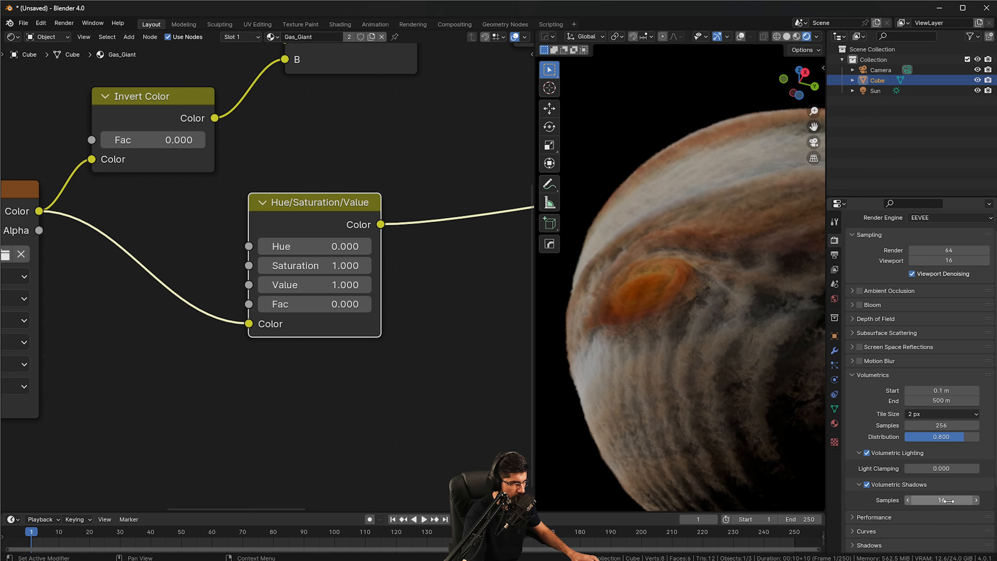
- Try 64 samples for the Volumetric Shadows and inspect the shaded side of the planet
{"action": "left_click", "coordinate": [949, 501]}
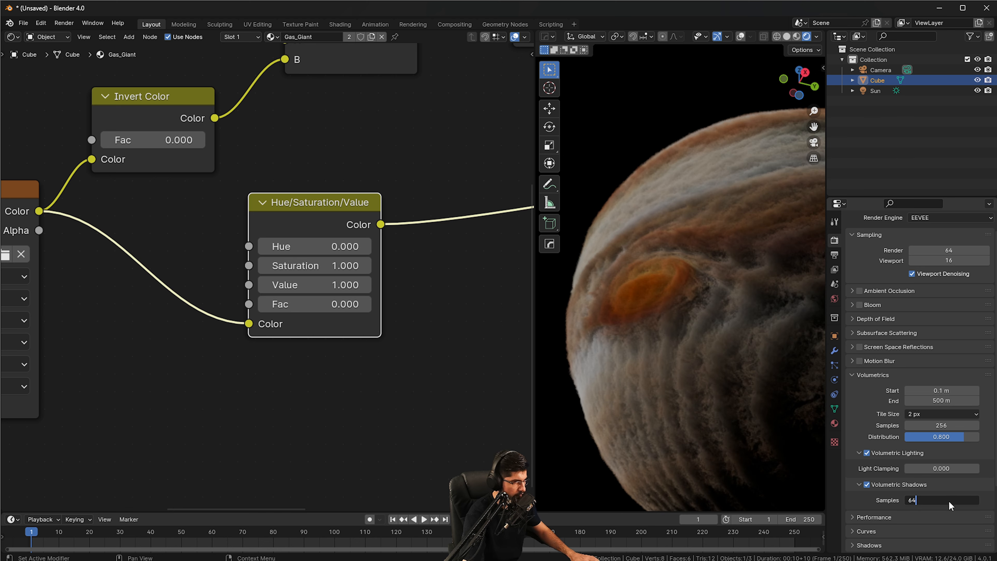
{"action": "type", "text": "64"}
{"action": "key", "text": "Return"}
{"action": "middle_click_drag", "start_coordinate": [736, 424], "coordinate": [835, 472]}
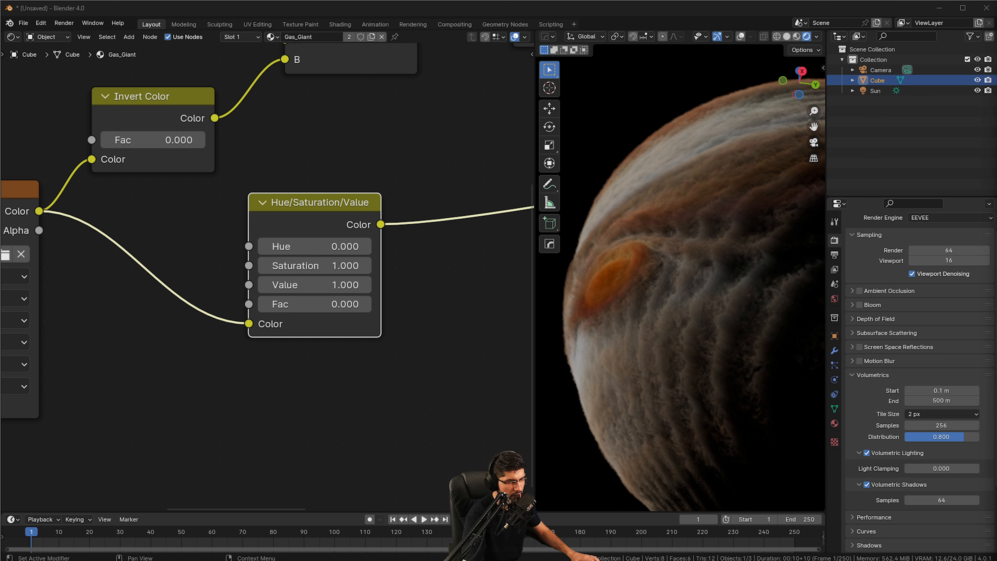
{"action": "middle_click_drag", "start_coordinate": [751, 419], "coordinate": [742, 415]}
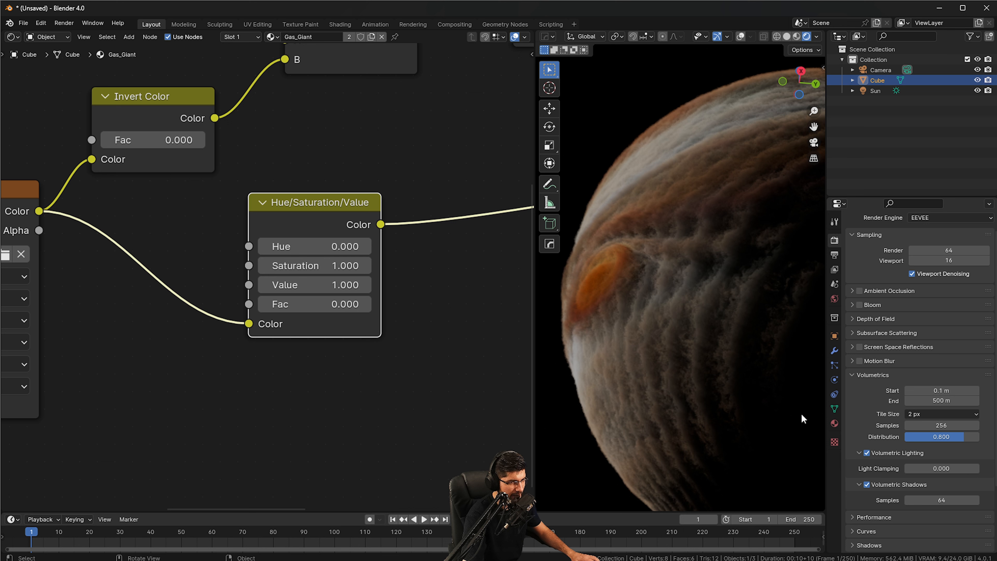
- Set the Volumetric Shadows Samples to 128 and inspect the red spot from another angle
{"action": "scroll", "coordinate": [911, 468], "scroll_direction": "down", "scroll_amount": 1}
{"action": "left_click", "coordinate": [933, 478]}
{"action": "type", "text": "128"}
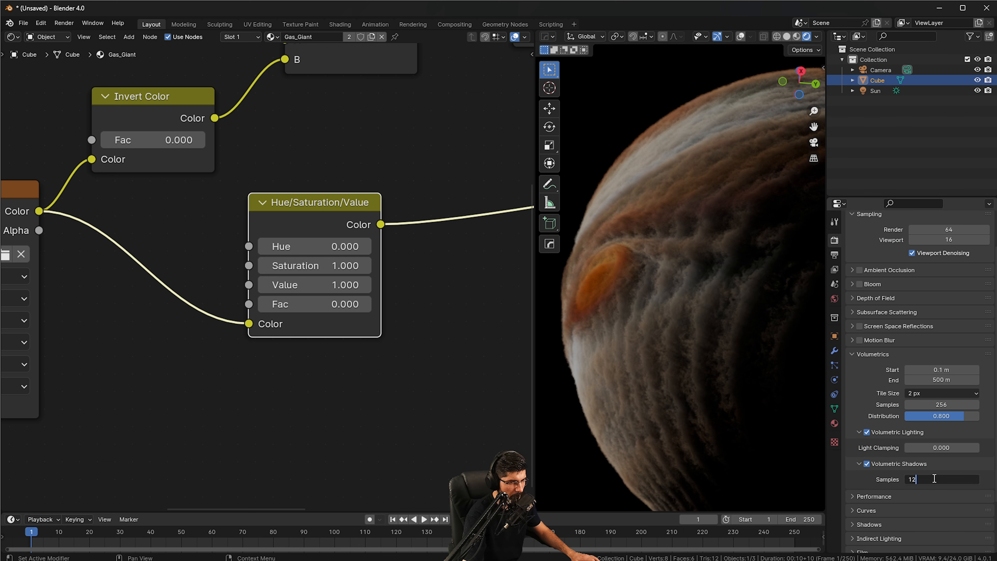
{"action": "key", "text": "Return"}
{"action": "middle_click_drag", "start_coordinate": [678, 336], "coordinate": [708, 369]}
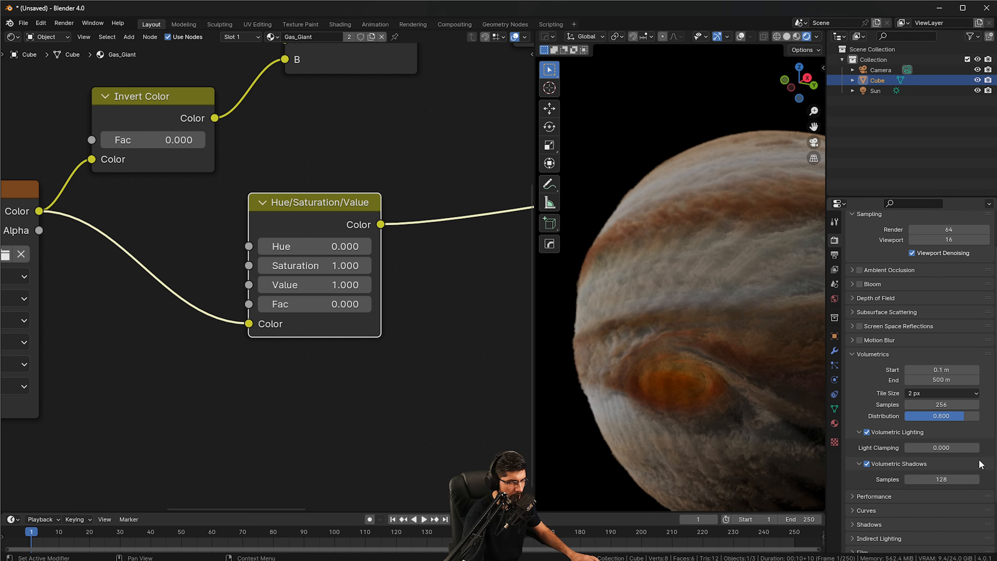
- Enable Bloom and Ambient Occlusion, and set the Ambient Occlusion Distance to 1 m
{"action": "scroll", "coordinate": [878, 473], "scroll_direction": "down", "scroll_amount": 1}
{"action": "left_click", "coordinate": [853, 475]}
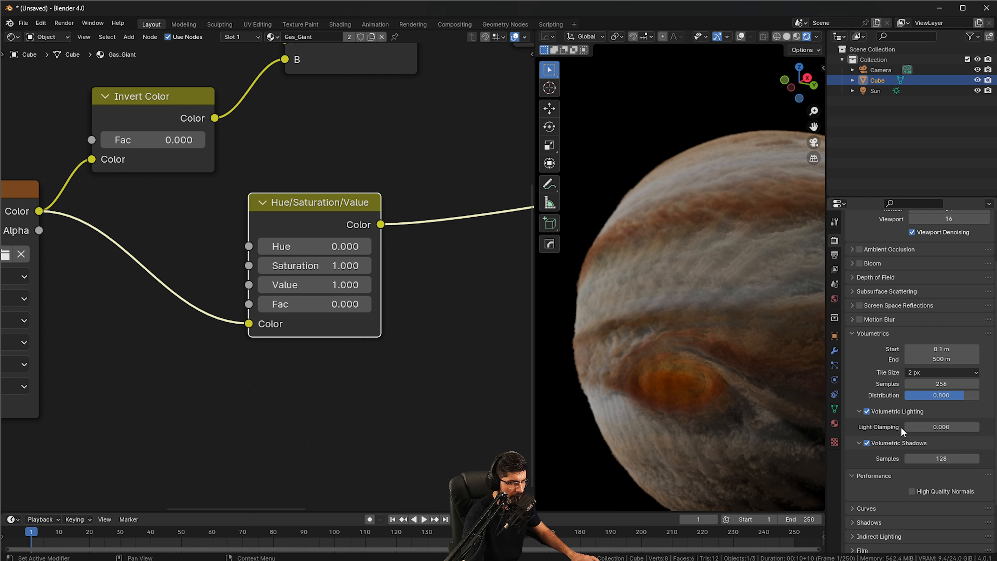
{"action": "scroll", "coordinate": [903, 426], "scroll_direction": "down", "scroll_amount": 1}
{"action": "scroll", "coordinate": [899, 432], "scroll_direction": "up", "scroll_amount": 2}
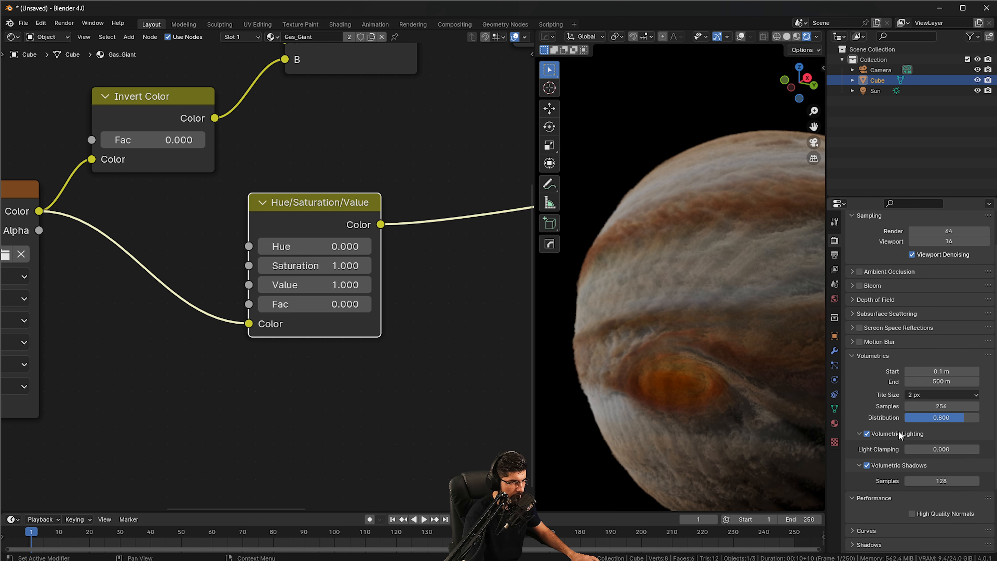
{"action": "left_click", "coordinate": [859, 286]}
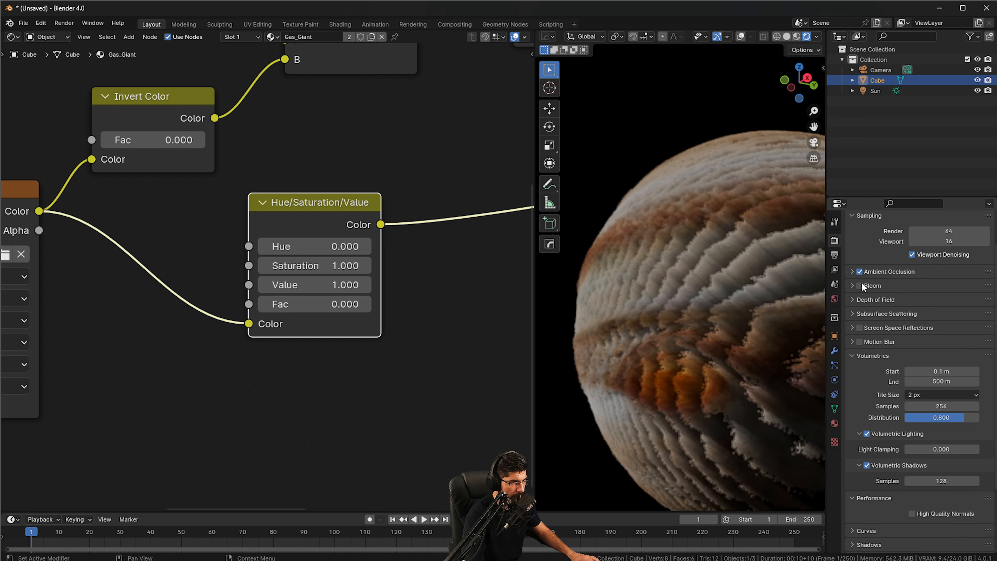
{"action": "left_click", "coordinate": [859, 271]}
{"action": "left_click", "coordinate": [852, 271]}
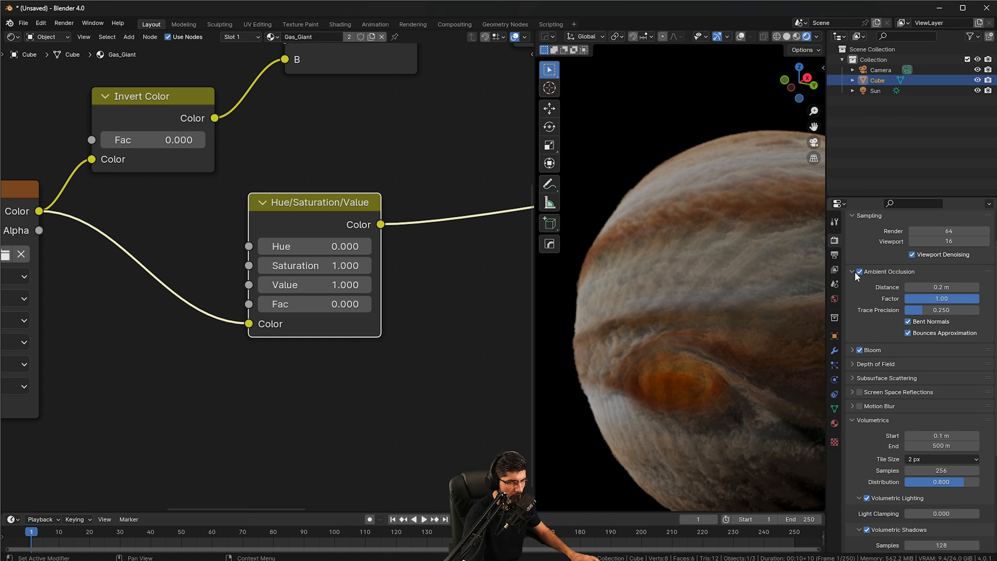
{"action": "left_click", "coordinate": [913, 288]}
{"action": "type", "text": "1"}
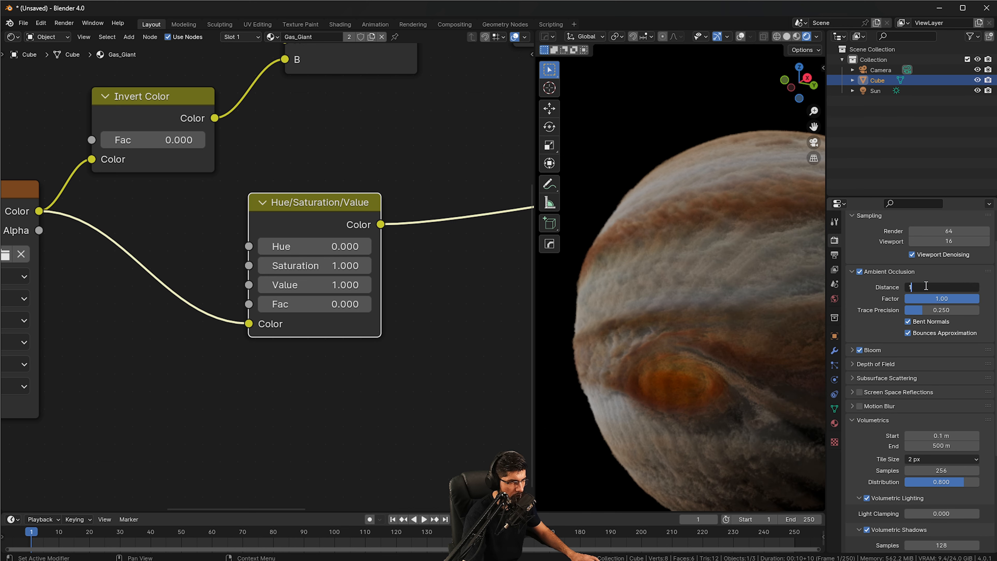
{"action": "key", "text": "Return"}
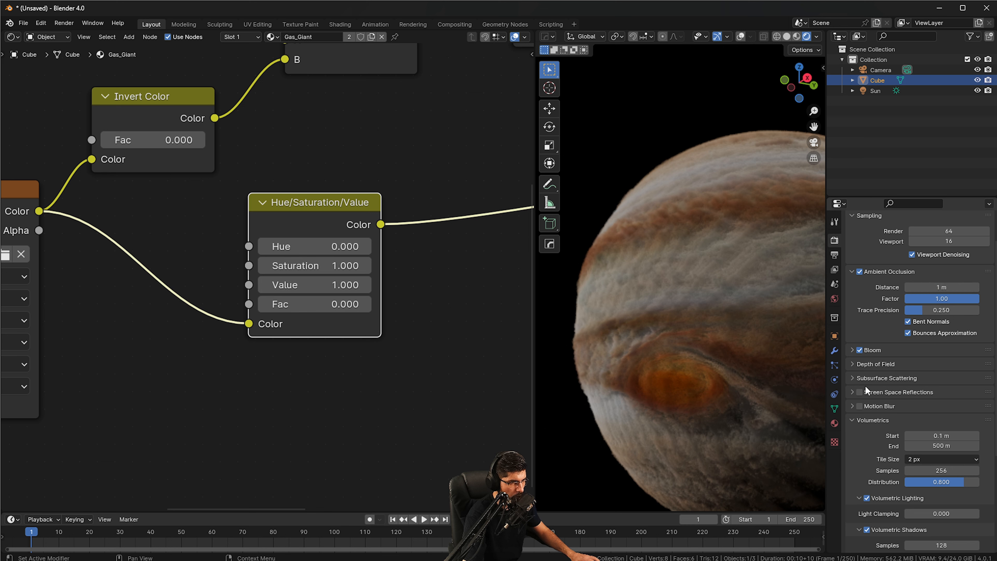
- Enable Screen Space Reflections with Trace Precision and Max Roughness both at 1.000, and inspect the planet
{"action": "left_click", "coordinate": [860, 392]}
{"action": "left_click", "coordinate": [852, 393]}
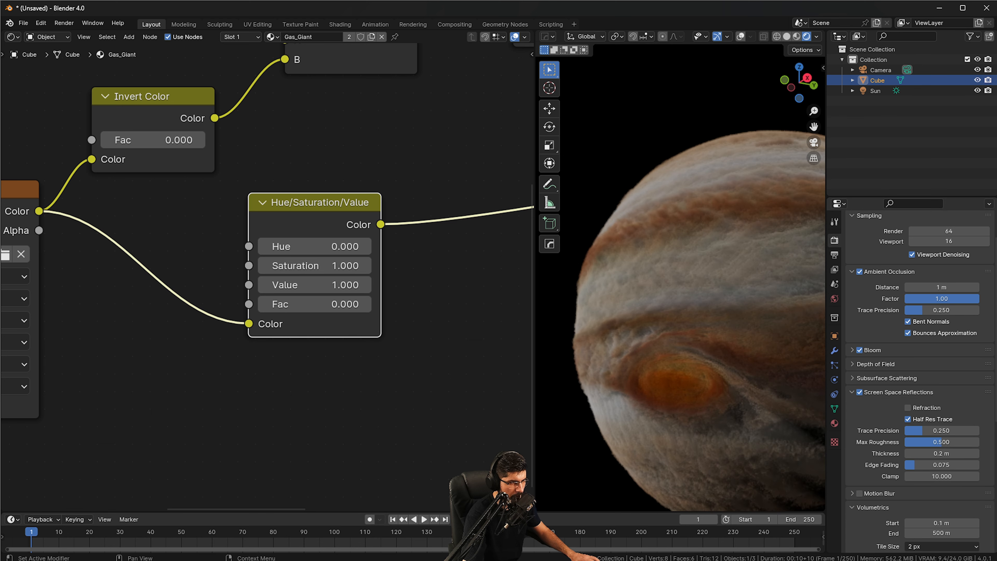
{"action": "mouse_move", "coordinate": [952, 431]}
{"action": "left_mouse_down"}
{"action": "mouse_move", "coordinate": [971, 430]}
{"action": "mouse_move", "coordinate": [972, 443]}
{"action": "left_mouse_up"}
{"action": "middle_click_drag", "start_coordinate": [636, 340], "coordinate": [656, 308]}
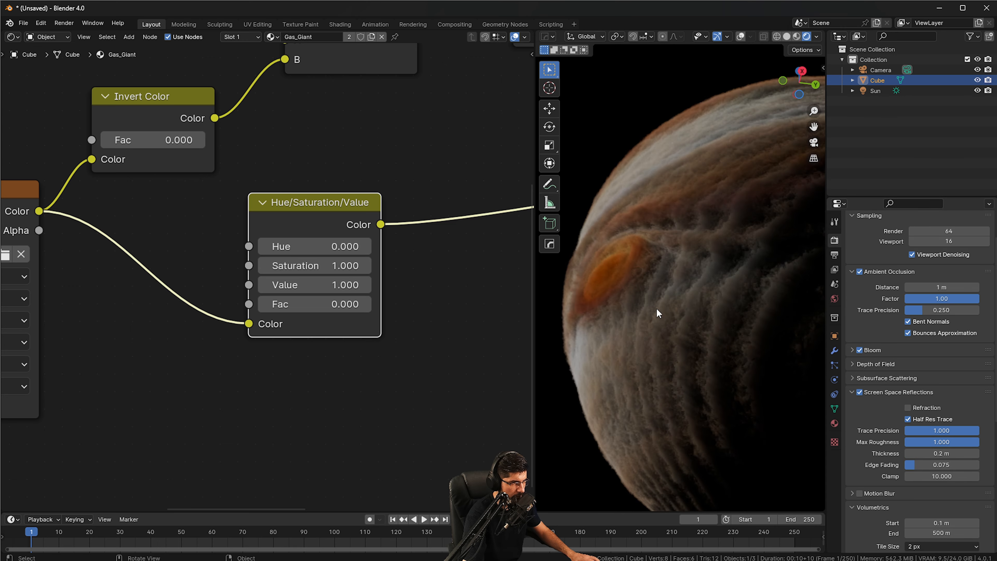
{"action": "middle_click_drag", "start_coordinate": [680, 262], "coordinate": [648, 309]}
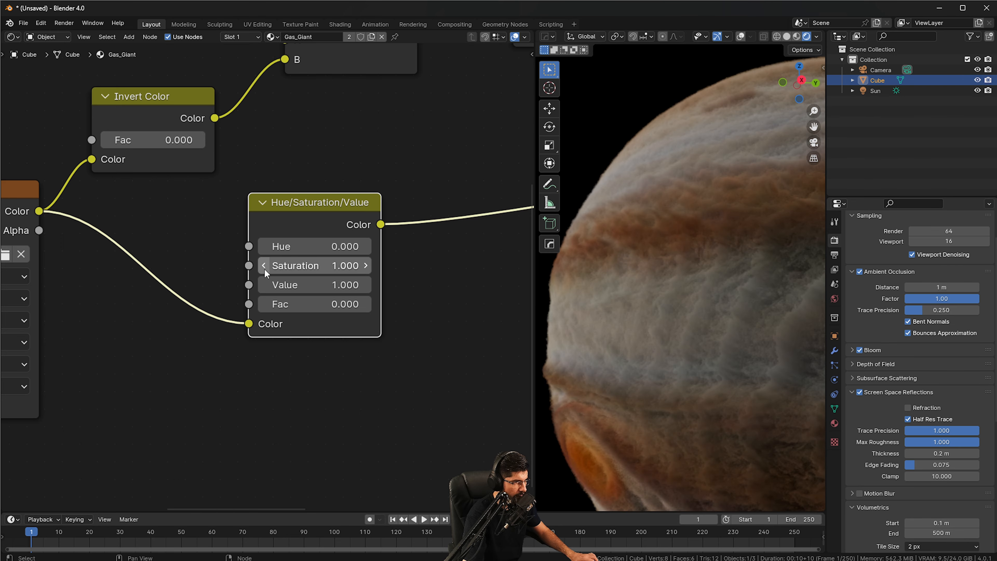
- Try a Factor of 0.139 on the Multiply node, inspect the clouds up close, and undo the change
{"action": "middle_click_drag", "start_coordinate": [264, 268], "coordinate": [197, 395]}
{"action": "mouse_move", "coordinate": [167, 233]}
{"action": "left_mouse_down"}
{"action": "mouse_move", "coordinate": [185, 234]}
{"action": "mouse_move", "coordinate": [176, 233]}
{"action": "left_mouse_up"}
{"action": "middle_click_drag", "start_coordinate": [643, 374], "coordinate": [696, 261]}
{"action": "scroll", "coordinate": [695, 260], "scroll_direction": "up", "scroll_amount": 4}
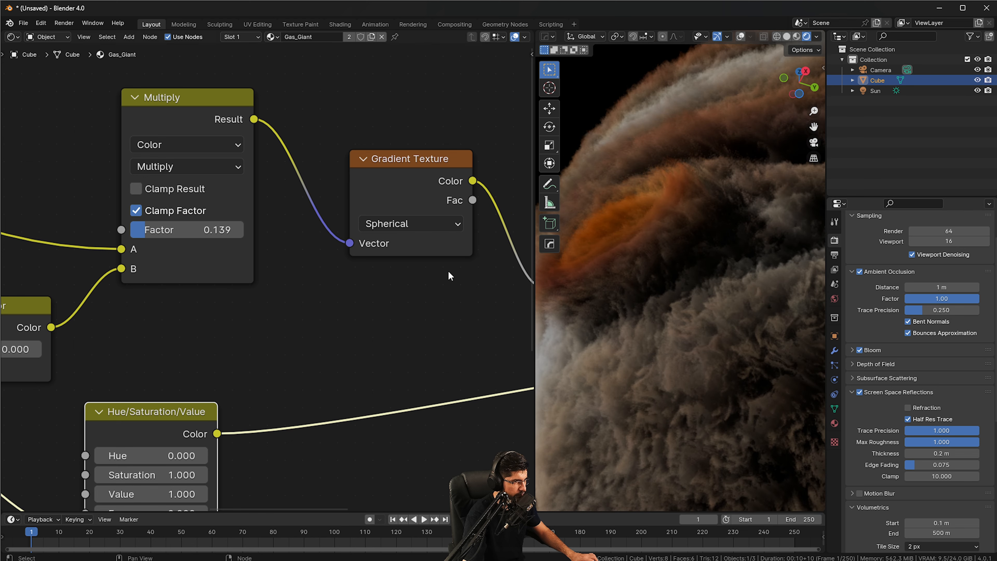
{"action": "middle_click_drag", "start_coordinate": [330, 251], "coordinate": [311, 251]}
{"action": "key", "text": "ctrl+z"}
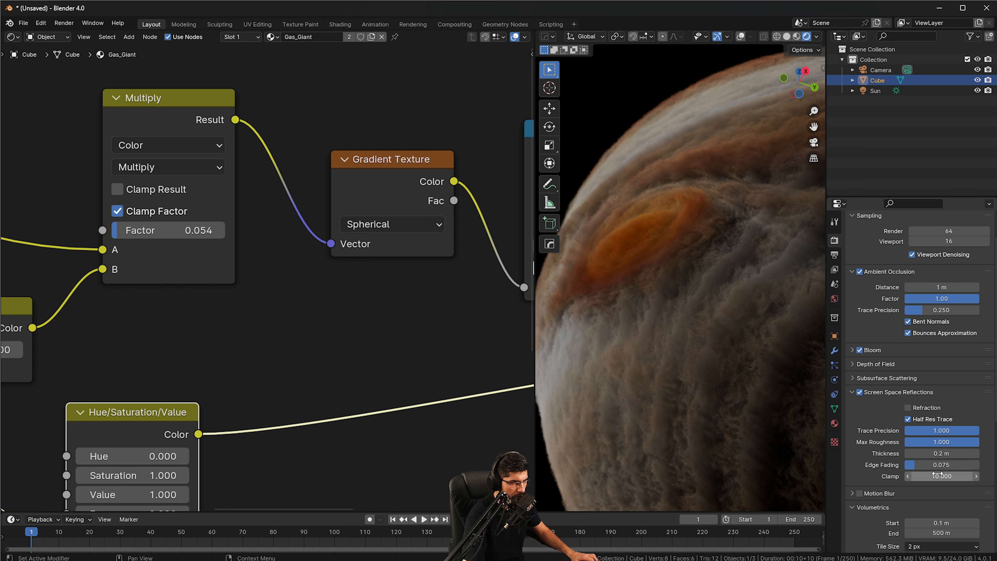
- Try a Screen Space Reflections Edge Fading of 0.322, then set it to 0.000 and inspect the red spot
{"action": "left_click_drag", "start_coordinate": [941, 465], "coordinate": [966, 465]}
{"action": "middle_click_drag", "start_coordinate": [675, 227], "coordinate": [679, 236]}
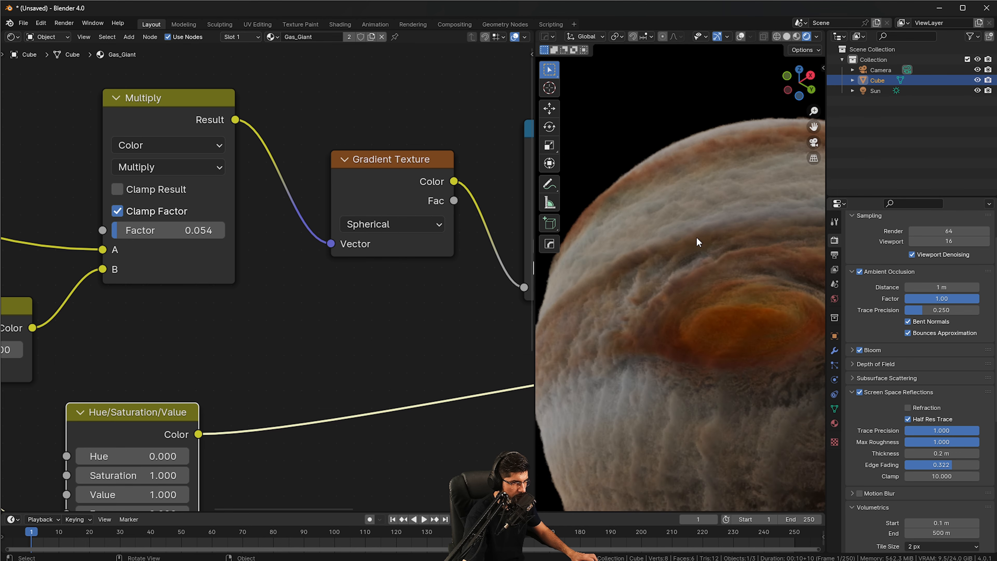
{"action": "left_click_drag", "start_coordinate": [935, 465], "coordinate": [903, 465]}
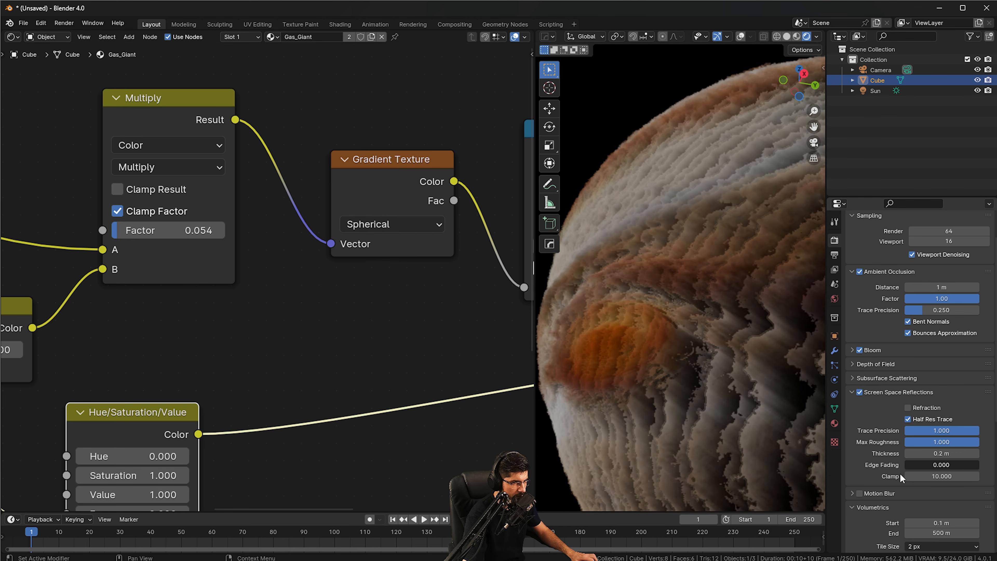
{"action": "middle_click_drag", "start_coordinate": [661, 367], "coordinate": [707, 361]}
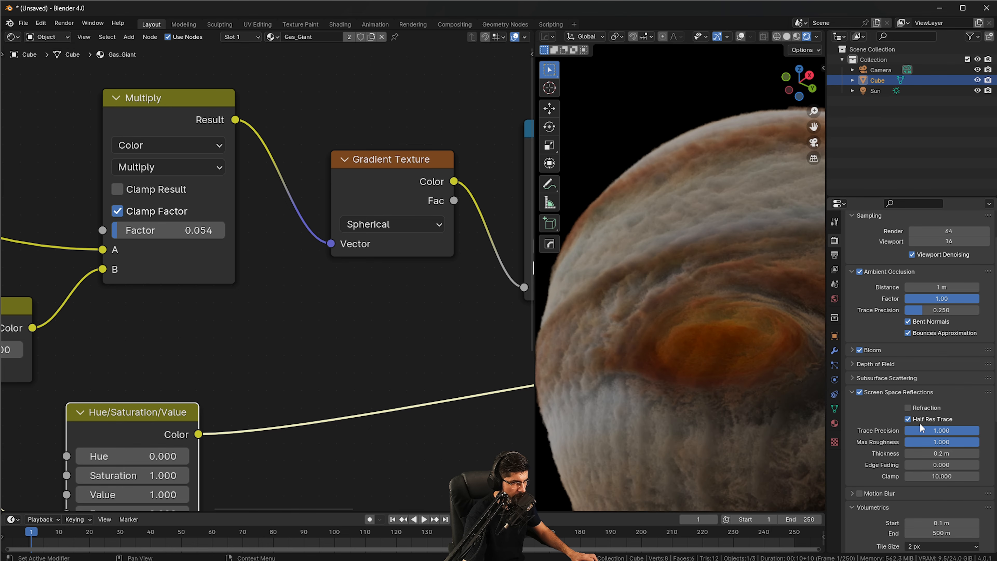
- Examine the remaining EEVEE render settings, including the Shadows options, and view the planet from another angle
{"action": "scroll", "coordinate": [901, 442], "scroll_direction": "down", "scroll_amount": 4}
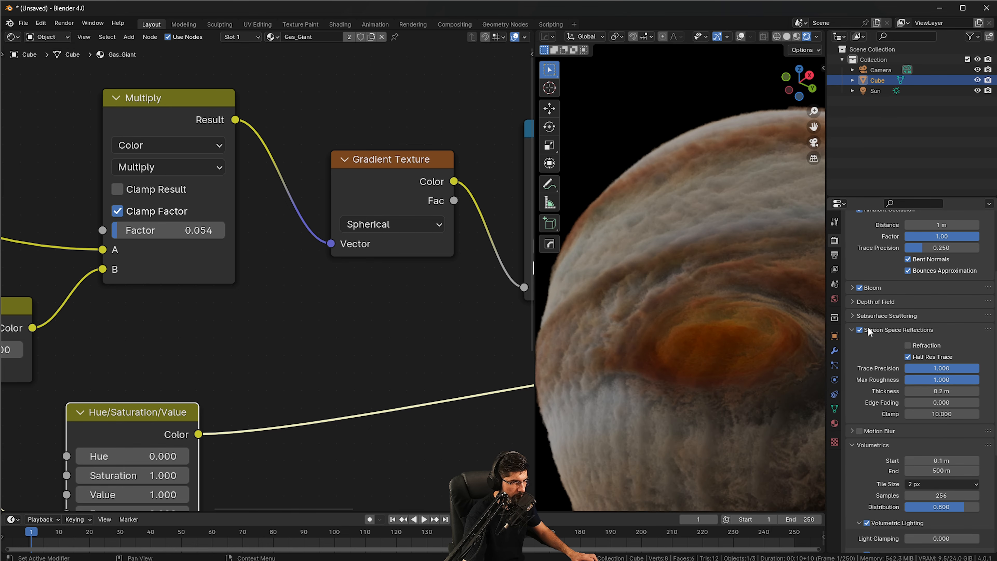
{"action": "scroll", "coordinate": [919, 401], "scroll_direction": "down", "scroll_amount": 4}
{"action": "scroll", "coordinate": [919, 402], "scroll_direction": "down", "scroll_amount": 3}
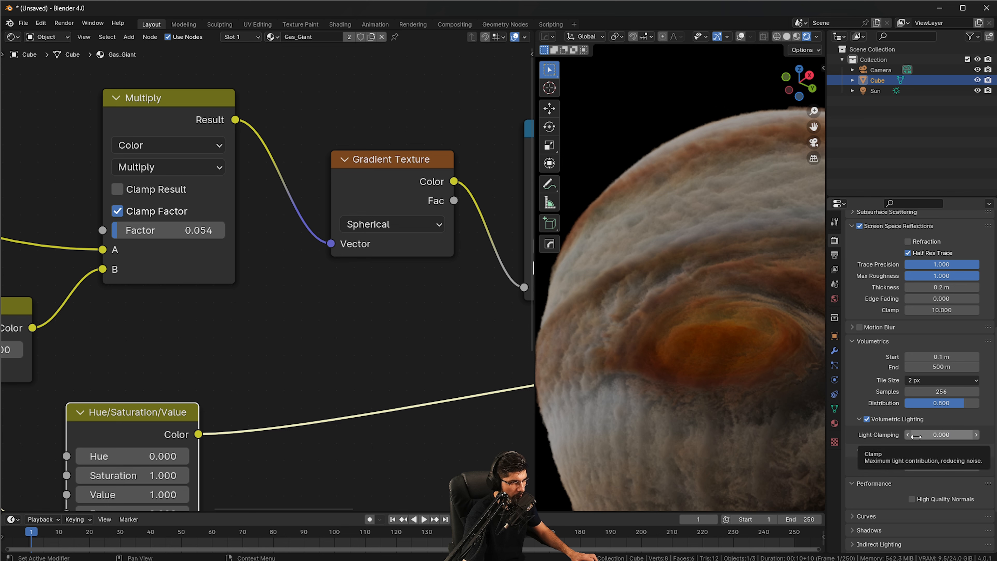
{"action": "scroll", "coordinate": [926, 445], "scroll_direction": "down", "scroll_amount": 3}
{"action": "scroll", "coordinate": [902, 465], "scroll_direction": "down", "scroll_amount": 2}
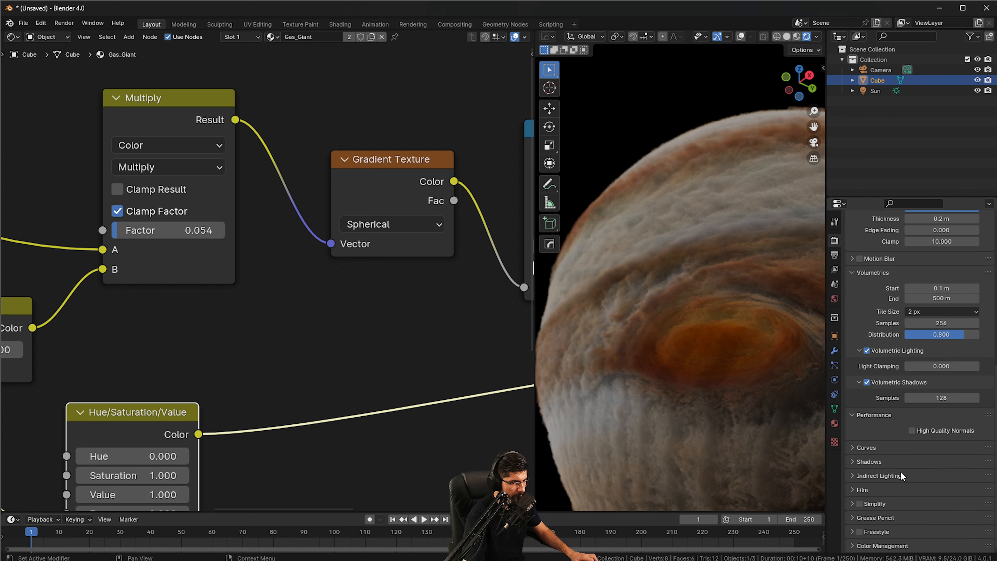
{"action": "left_click", "coordinate": [859, 460]}
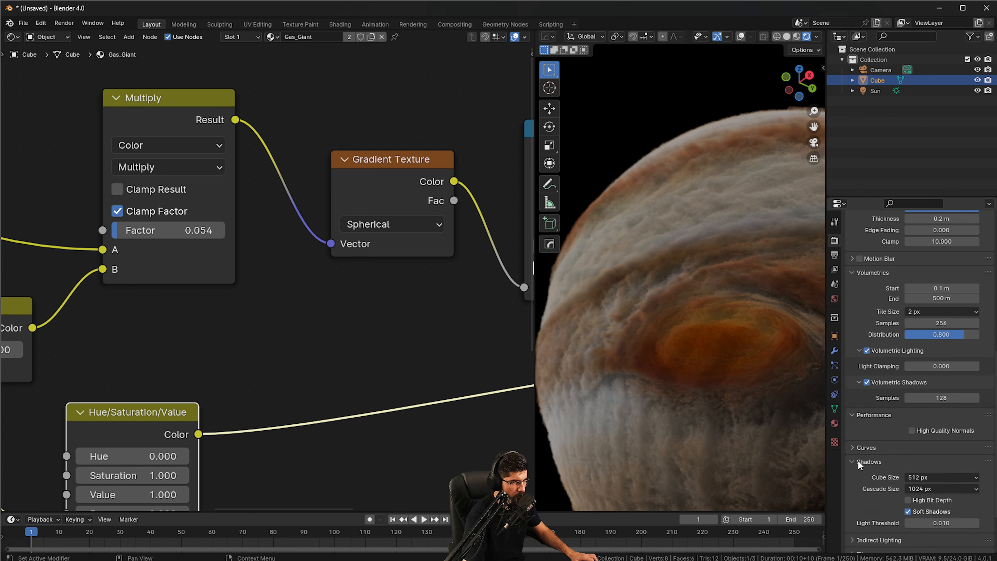
{"action": "scroll", "coordinate": [906, 493], "scroll_direction": "down", "scroll_amount": 4}
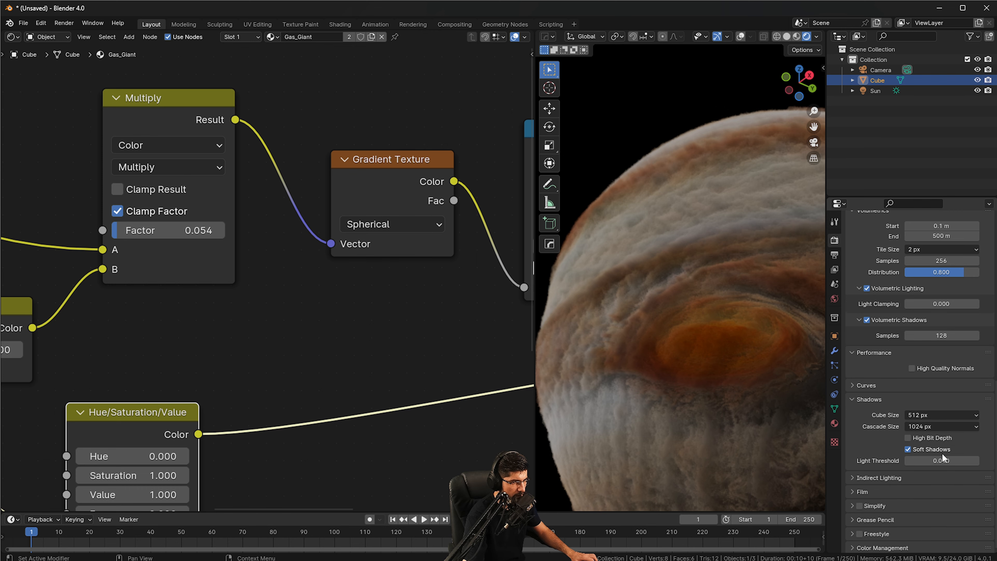
{"action": "scroll", "coordinate": [942, 453], "scroll_direction": "up", "scroll_amount": 5}
{"action": "scroll", "coordinate": [691, 326], "scroll_direction": "down", "scroll_amount": 4}
{"action": "middle_click_drag", "start_coordinate": [691, 325], "coordinate": [701, 232]}
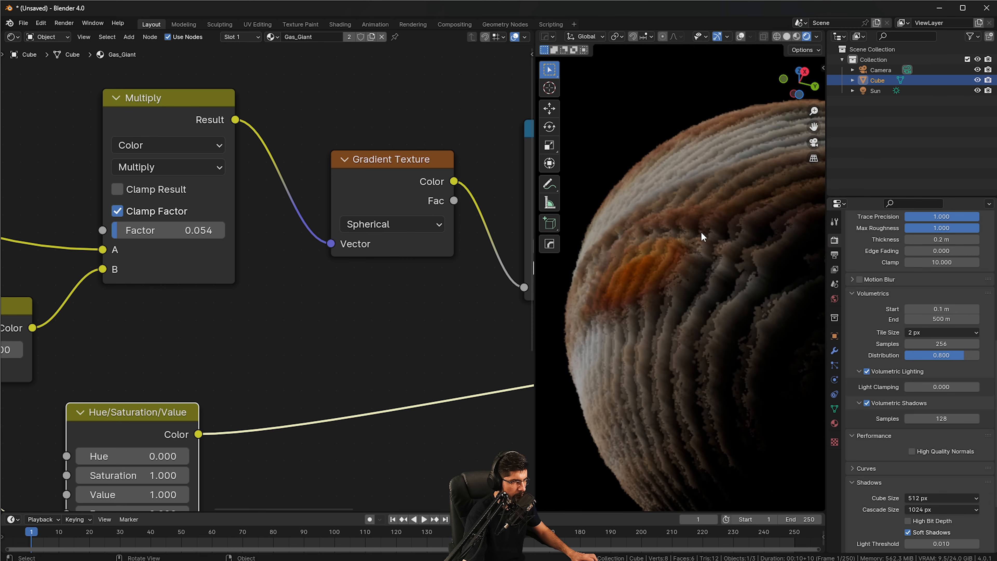
- Switch the render engine to Cycles and inspect the planet from another angle
{"action": "scroll", "coordinate": [951, 315], "scroll_direction": "up", "scroll_amount": 16}
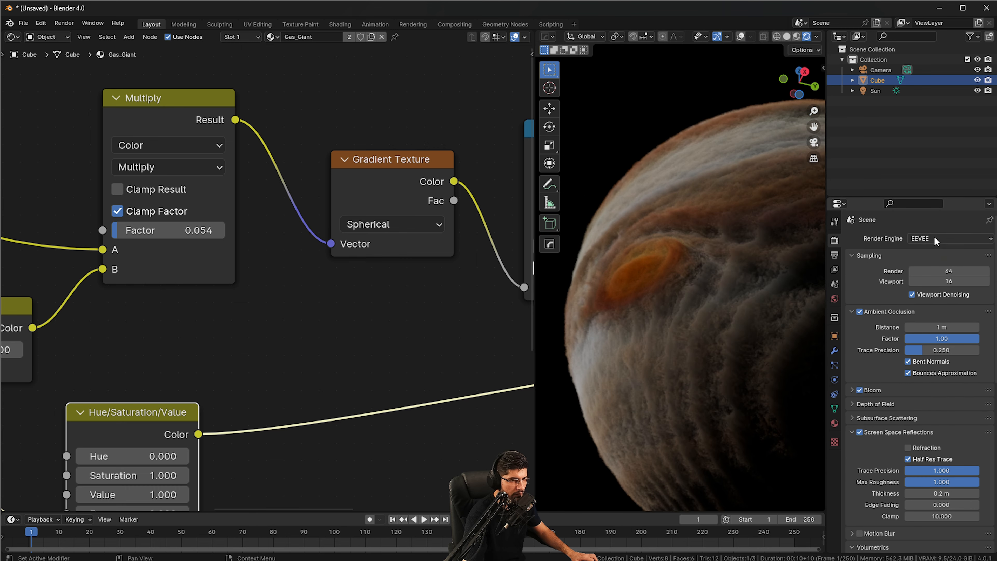
{"action": "left_click", "coordinate": [936, 240]}
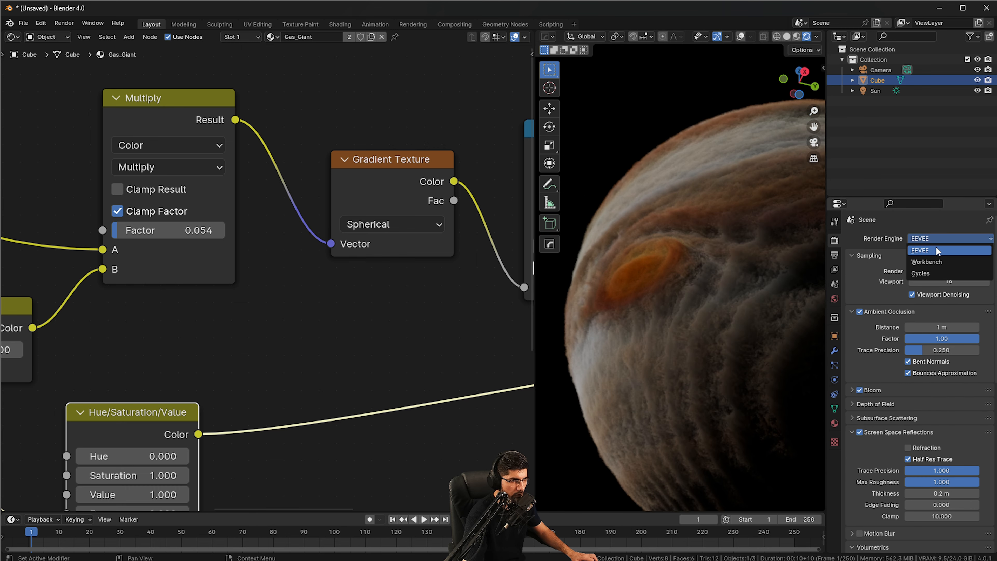
{"action": "left_click", "coordinate": [944, 272]}
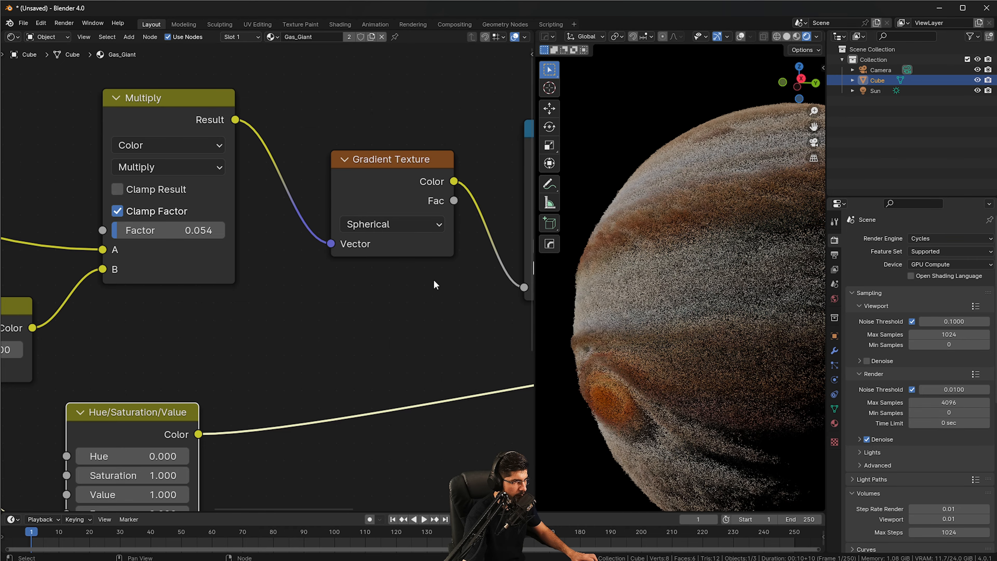
{"action": "middle_click_drag", "start_coordinate": [781, 284], "coordinate": [719, 312]}
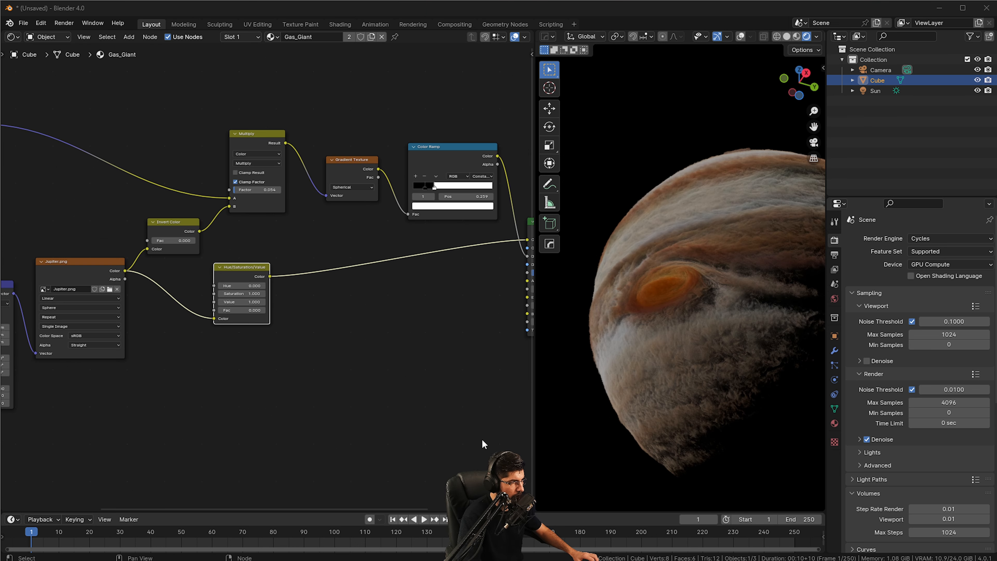
- Duplicate the Gradient Texture, Color Ramp and Principled Volume nodes and place the copies below the originals
{"action": "scroll", "coordinate": [252, 358], "scroll_direction": "down", "scroll_amount": 2}
{"action": "middle_click_drag", "start_coordinate": [243, 357], "coordinate": [440, 249]}
{"action": "middle_click_drag", "start_coordinate": [444, 329], "coordinate": [364, 225]}
{"action": "middle_click_drag", "start_coordinate": [428, 299], "coordinate": [310, 292]}
{"action": "middle_click_drag", "start_coordinate": [387, 184], "coordinate": [324, 281]}
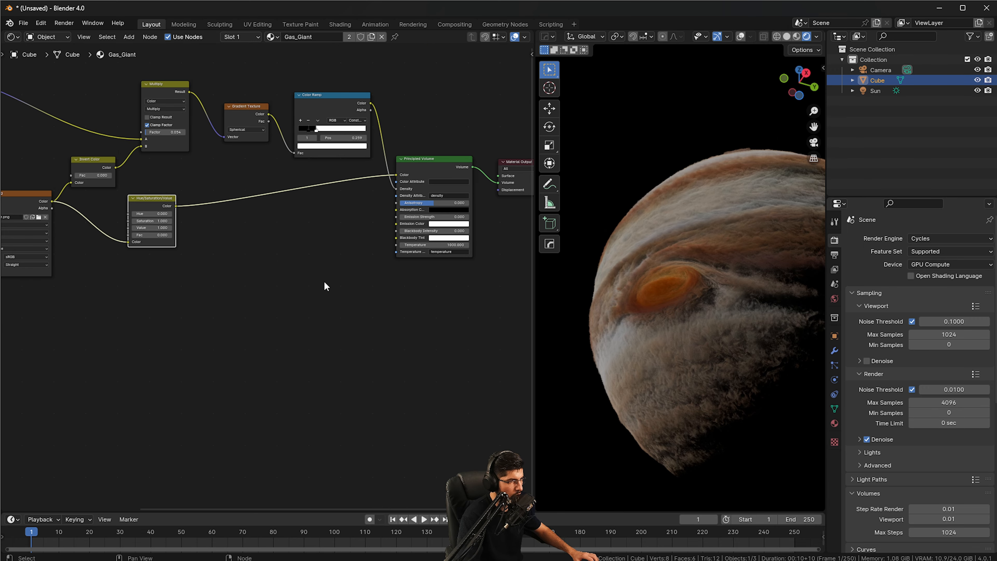
{"action": "left_click_drag", "start_coordinate": [414, 320], "coordinate": [470, 178]}
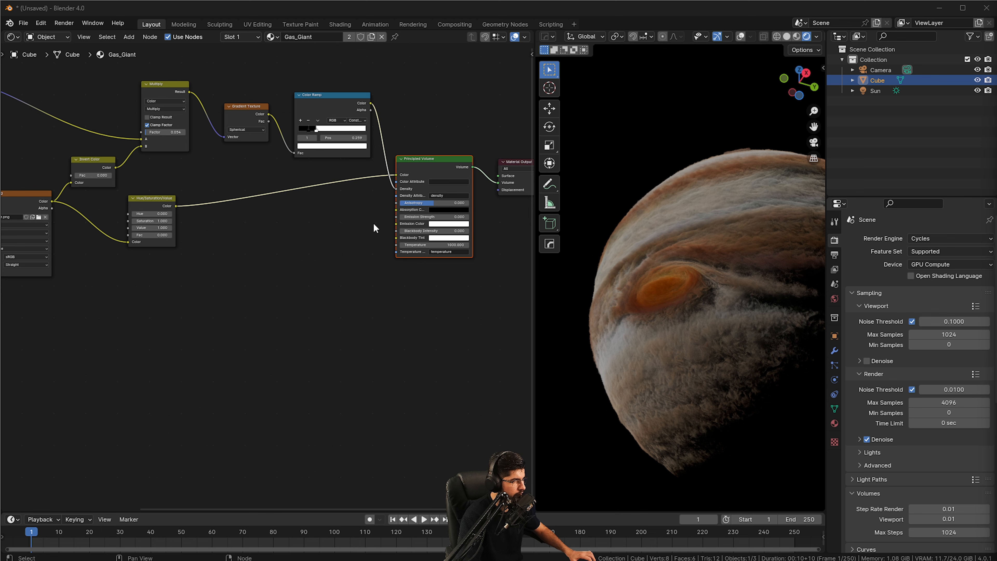
{"action": "left_click_drag", "start_coordinate": [418, 91], "coordinate": [229, 294]}
{"action": "key", "text": "shift+d"}
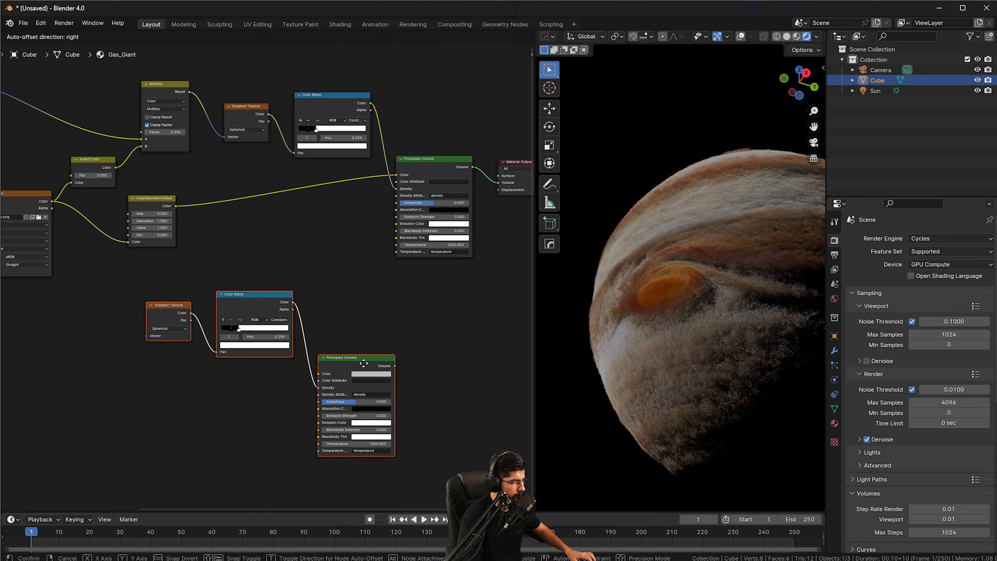
{"action": "left_click", "coordinate": [377, 366]}
{"action": "left_click", "coordinate": [360, 302]}
- Add a Mapping node to the duplicated Gradient Texture and delete the Texture Coordinate node that comes with it
{"action": "middle_click_drag", "start_coordinate": [373, 298], "coordinate": [404, 305]}
{"action": "middle_click_drag", "start_coordinate": [122, 248], "coordinate": [259, 250]}
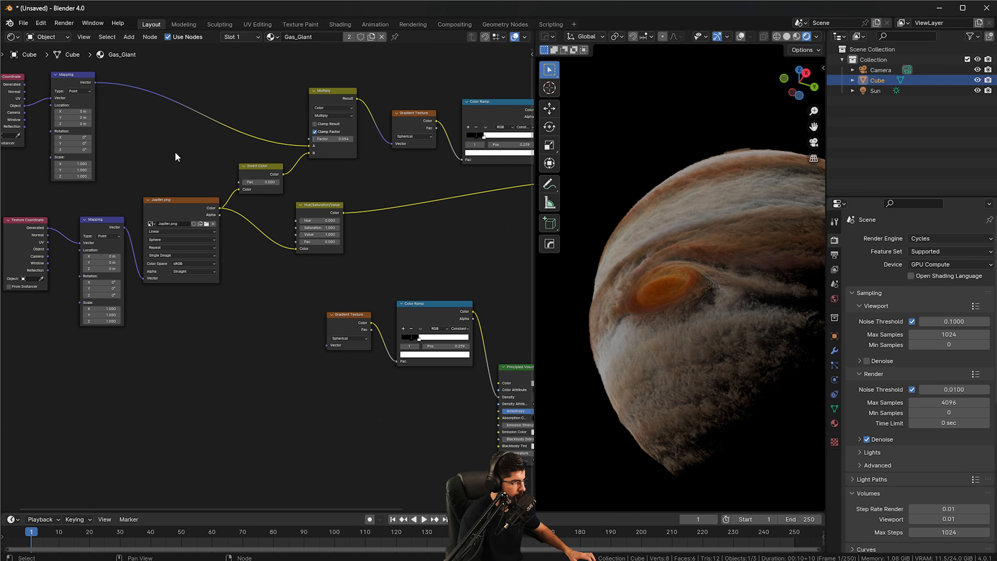
{"action": "left_click_drag", "start_coordinate": [95, 82], "coordinate": [290, 361]}
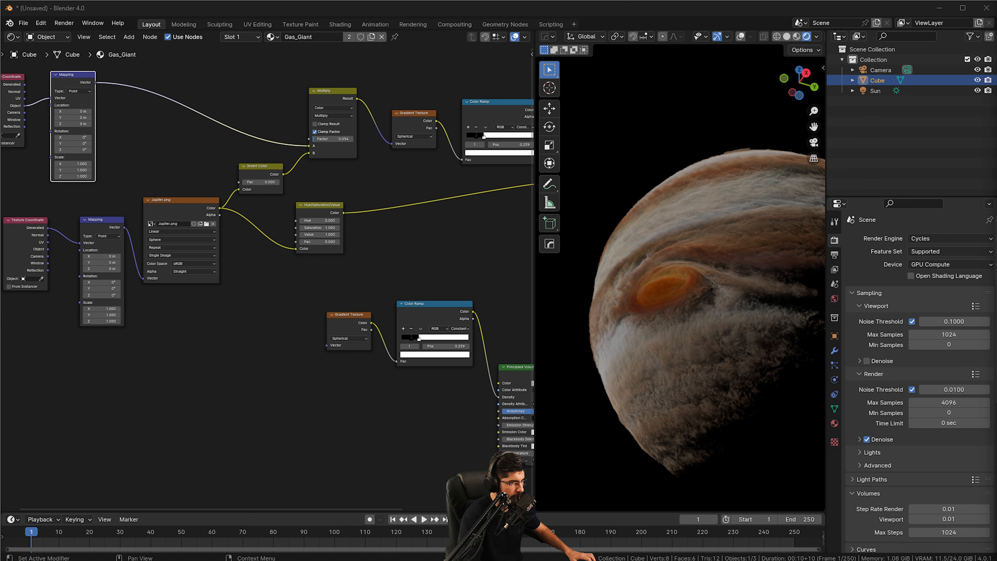
{"action": "scroll", "coordinate": [263, 383], "scroll_direction": "up", "scroll_amount": 3}
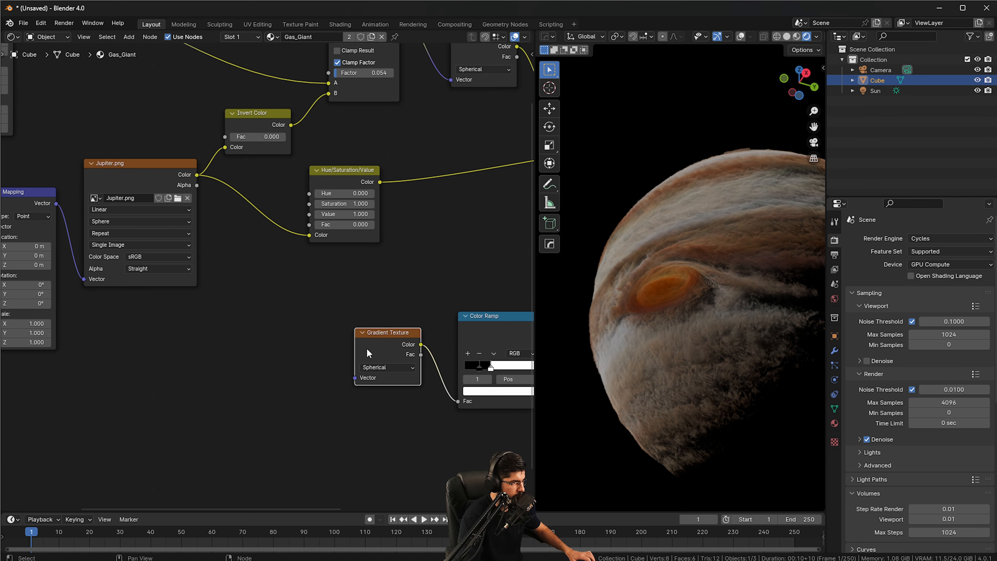
{"action": "key", "text": "ctrl+t"}
{"action": "middle_click_drag", "start_coordinate": [234, 326], "coordinate": [287, 289]}
{"action": "left_click", "coordinate": [270, 333]}
{"action": "key", "text": "x"}
{"action": "left_click", "coordinate": [348, 339]}
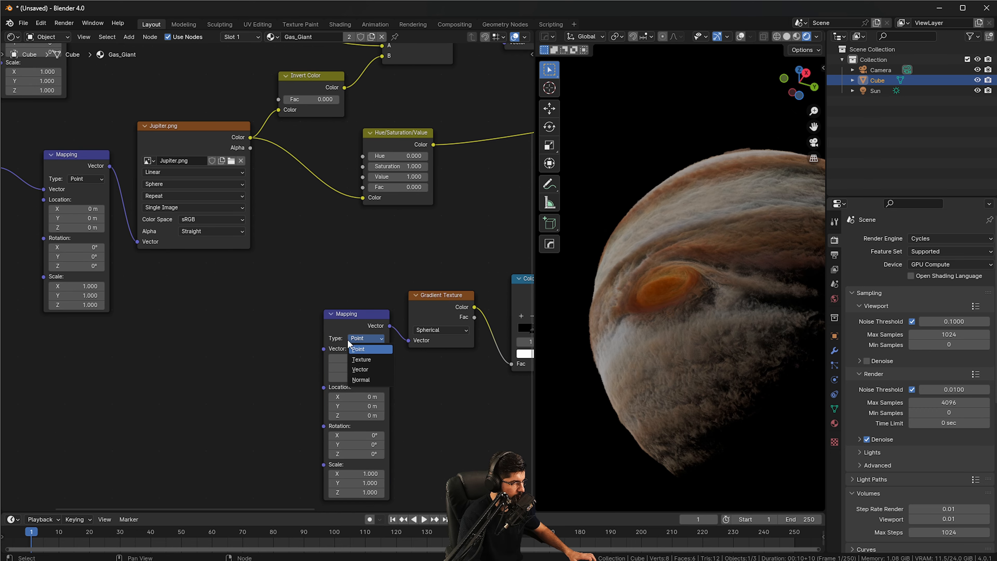
{"action": "left_click", "coordinate": [373, 339]}
{"action": "left_click", "coordinate": [325, 322]}
- Link the uppermost Mapping node's Vector output to the Vector input of the new Mapping node
{"action": "middle_click_drag", "start_coordinate": [87, 207], "coordinate": [156, 277]}
{"action": "scroll", "coordinate": [156, 277], "scroll_direction": "down", "scroll_amount": 2}
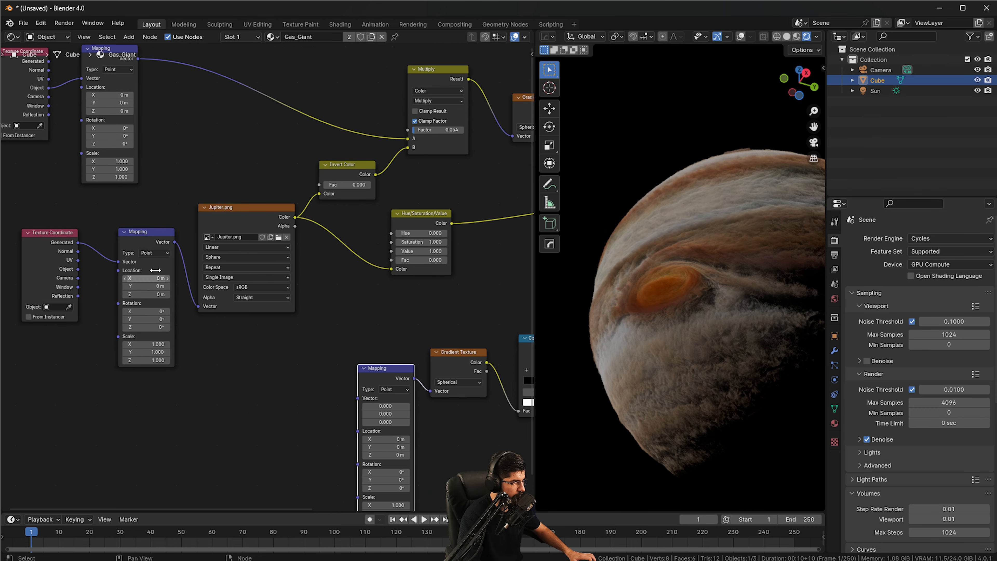
{"action": "left_click_drag", "start_coordinate": [144, 90], "coordinate": [373, 430]}
{"action": "middle_click_drag", "start_coordinate": [373, 430], "coordinate": [320, 312]}
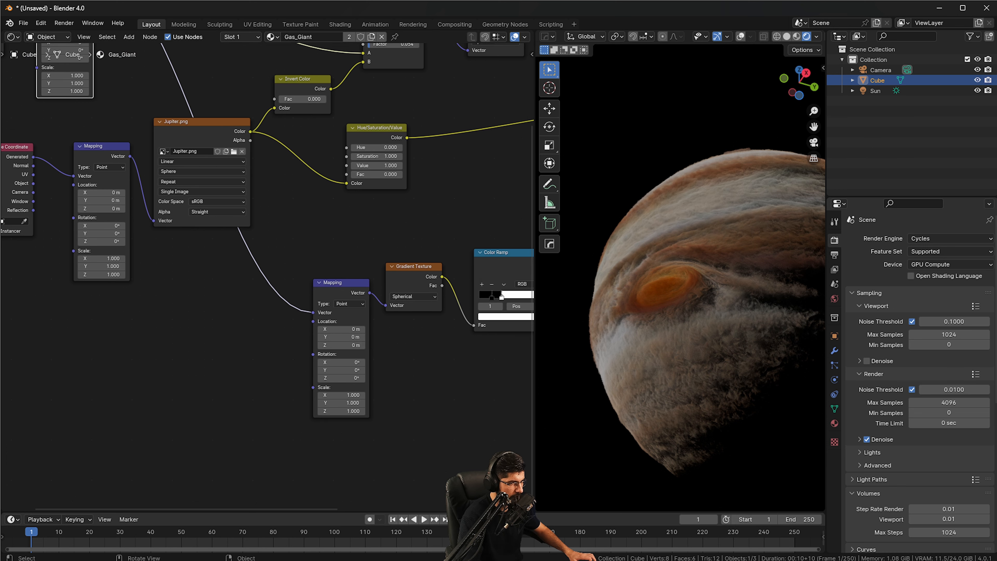
{"action": "middle_click_drag", "start_coordinate": [387, 297], "coordinate": [334, 315]}
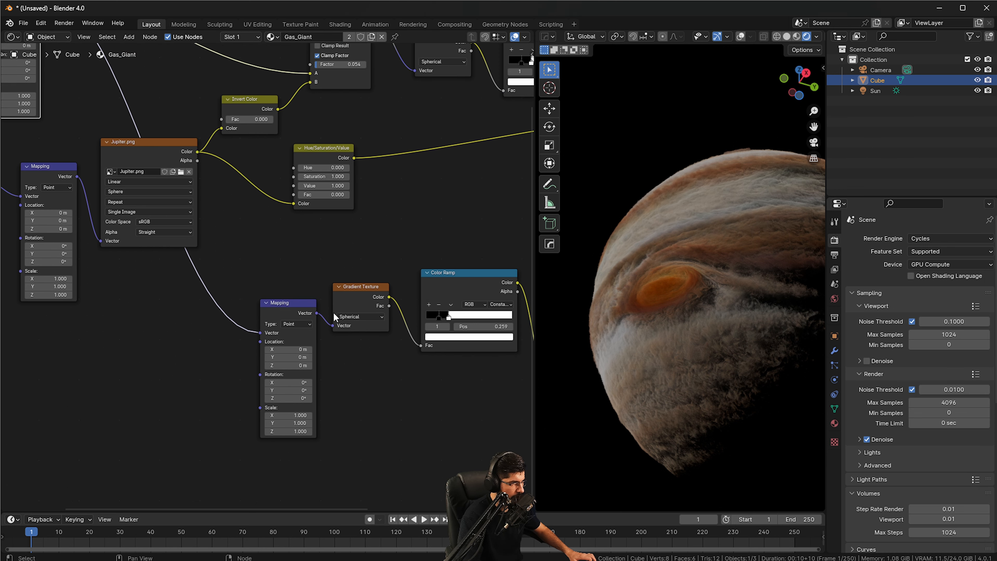
- Set the duplicated Color Ramp's interpolation to Linear
{"action": "middle_click_drag", "start_coordinate": [371, 376], "coordinate": [184, 352]}
{"action": "scroll", "coordinate": [368, 324], "scroll_direction": "up", "scroll_amount": 7}
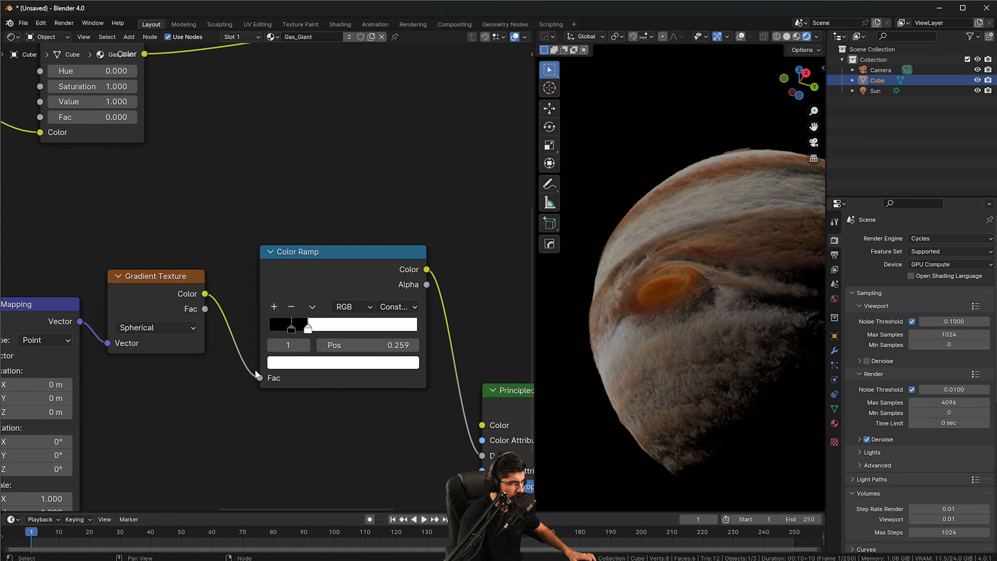
{"action": "middle_click_drag", "start_coordinate": [357, 399], "coordinate": [288, 380]}
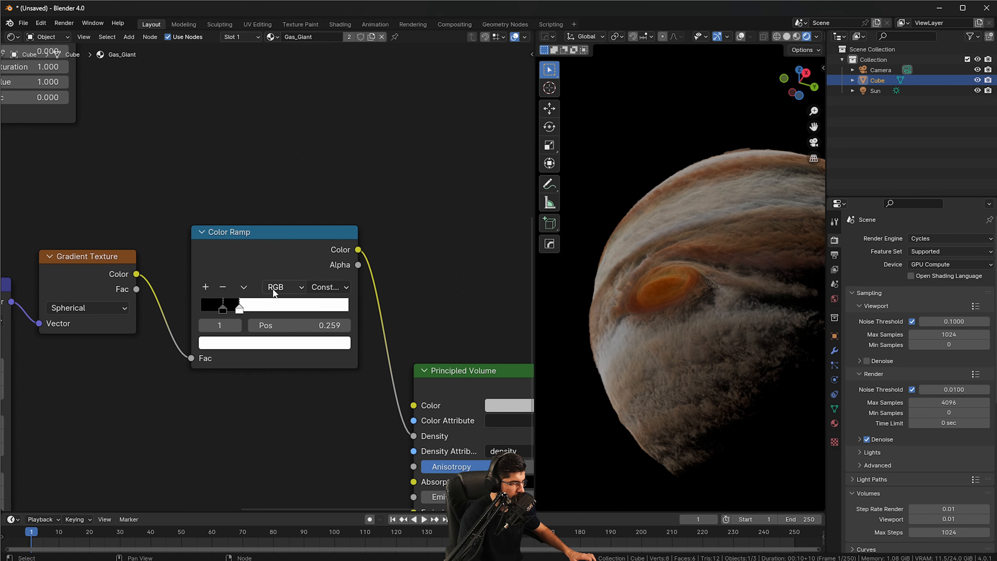
{"action": "left_click", "coordinate": [326, 289]}
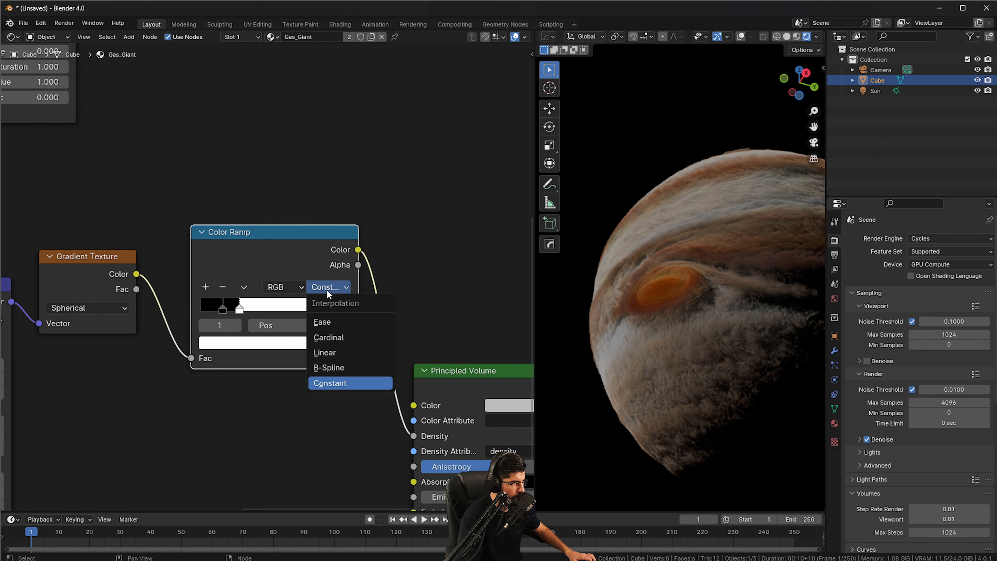
{"action": "left_click", "coordinate": [341, 351]}
- Move the duplicated Principled Volume node to sit directly beneath the original Principled Volume
{"action": "middle_click_drag", "start_coordinate": [463, 342], "coordinate": [312, 303]}
{"action": "left_click_drag", "start_coordinate": [334, 338], "coordinate": [438, 192]}
{"action": "middle_click_drag", "start_coordinate": [401, 205], "coordinate": [338, 258]}
{"action": "left_click_drag", "start_coordinate": [349, 240], "coordinate": [379, 219]}
{"action": "middle_click_drag", "start_coordinate": [389, 222], "coordinate": [330, 287]}
{"action": "middle_click_drag", "start_coordinate": [475, 187], "coordinate": [361, 279]}
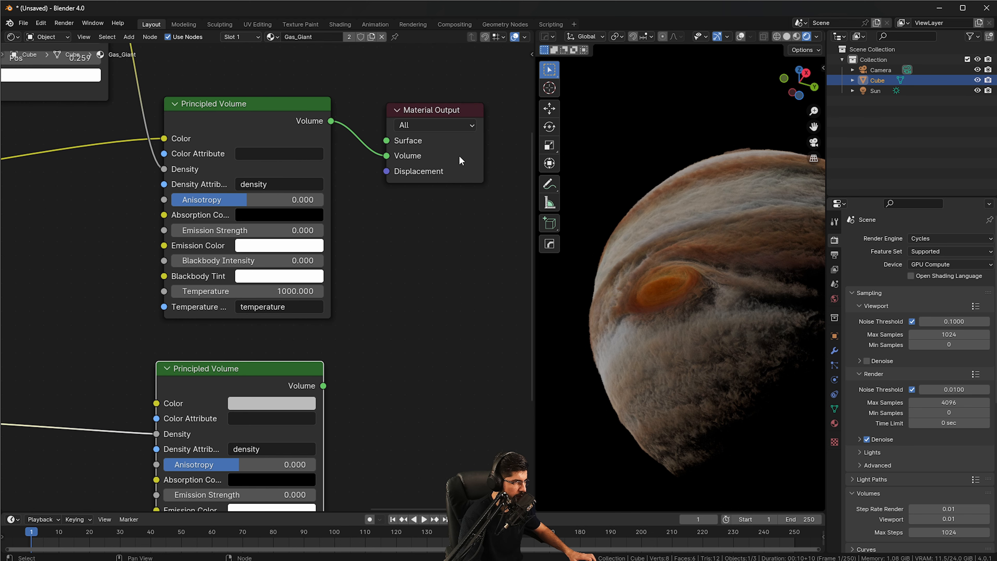
- Insert an Add Shader between the original Principled Volume and Material Output, and link the duplicated Principled Volume to its second input
{"action": "left_click_drag", "start_coordinate": [460, 157], "coordinate": [509, 244]}
{"action": "left_click", "coordinate": [388, 232]}
{"action": "key", "text": "shift+a"}
{"action": "type", "text": "add"}
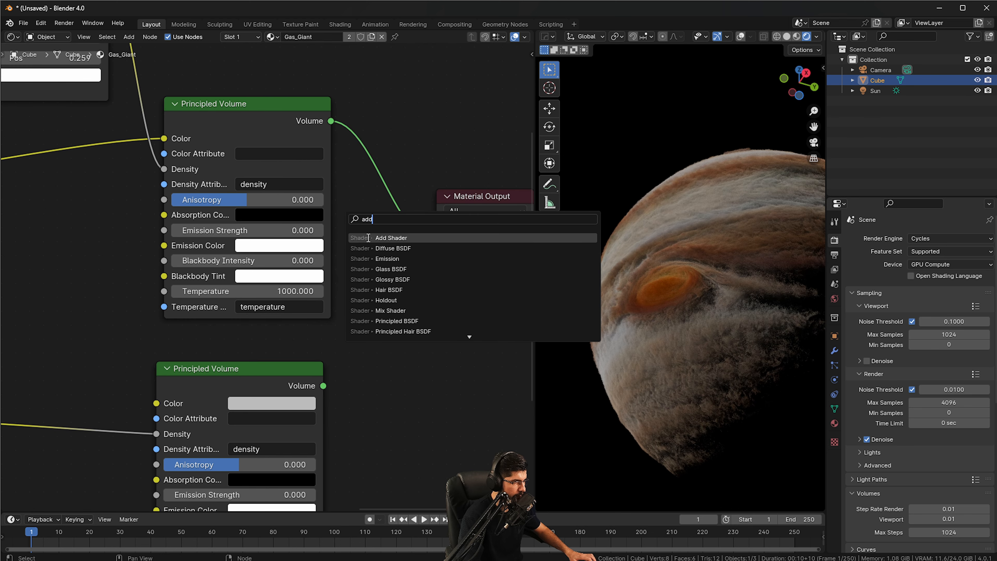
{"action": "left_click", "coordinate": [368, 237]}
{"action": "left_click", "coordinate": [388, 244]}
{"action": "left_click_drag", "start_coordinate": [323, 386], "coordinate": [386, 269]}
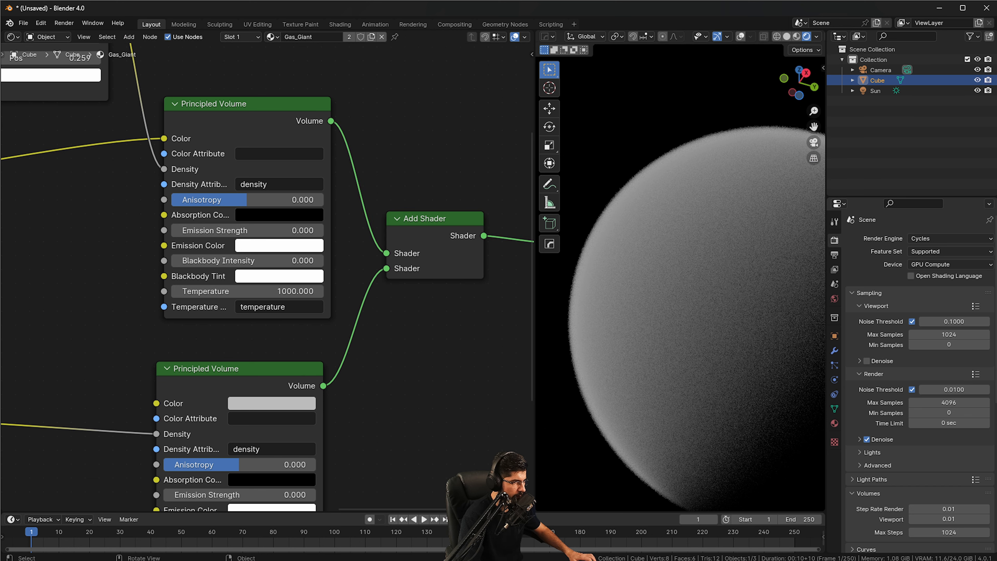
- Move the duplicated Color Ramp's white stop to position 0.486 and its black stop to 0.218
{"action": "left_click", "coordinate": [262, 372]}
{"action": "middle_click_drag", "start_coordinate": [340, 311], "coordinate": [245, 306]}
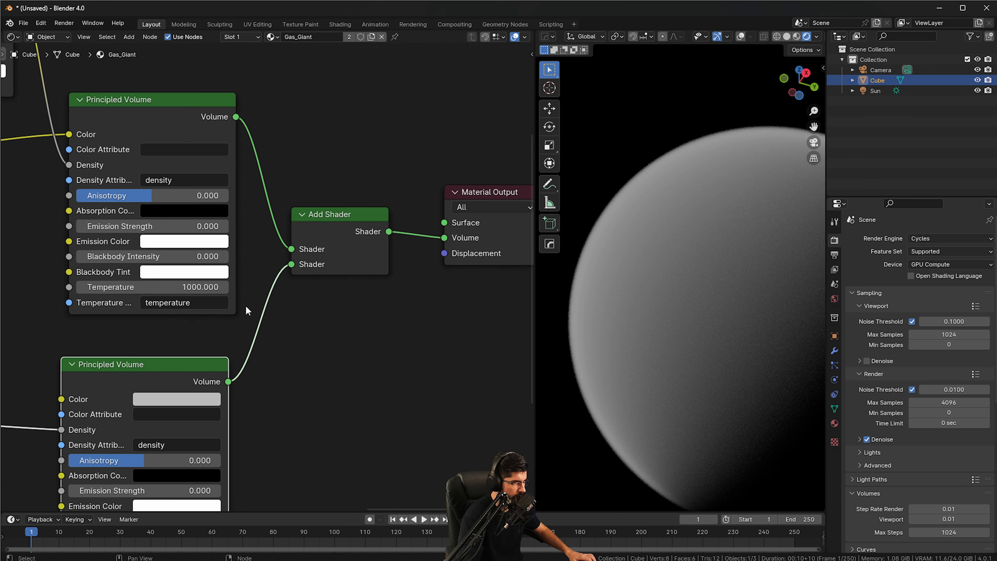
{"action": "middle_click_drag", "start_coordinate": [205, 397], "coordinate": [424, 258]}
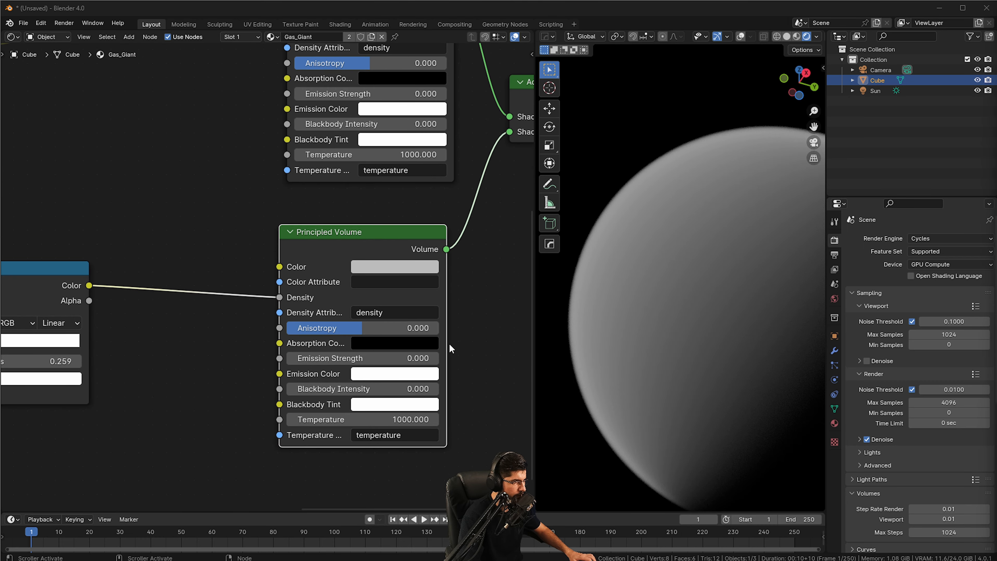
{"action": "middle_click_drag", "start_coordinate": [275, 314], "coordinate": [470, 299]}
{"action": "scroll", "coordinate": [291, 320], "scroll_direction": "up", "scroll_amount": 6}
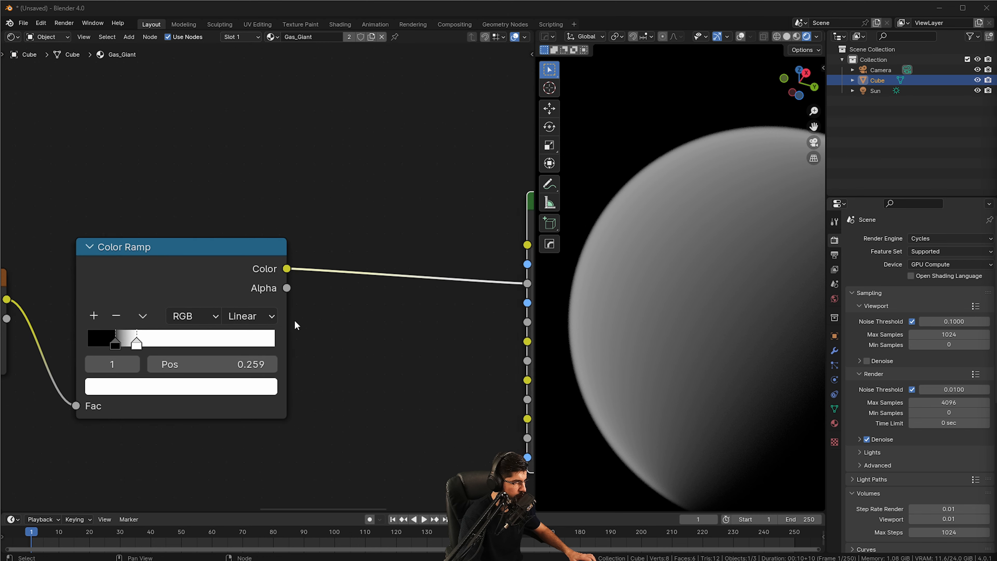
{"action": "middle_click_drag", "start_coordinate": [236, 303], "coordinate": [412, 272]}
{"action": "left_click_drag", "start_coordinate": [290, 326], "coordinate": [340, 333]}
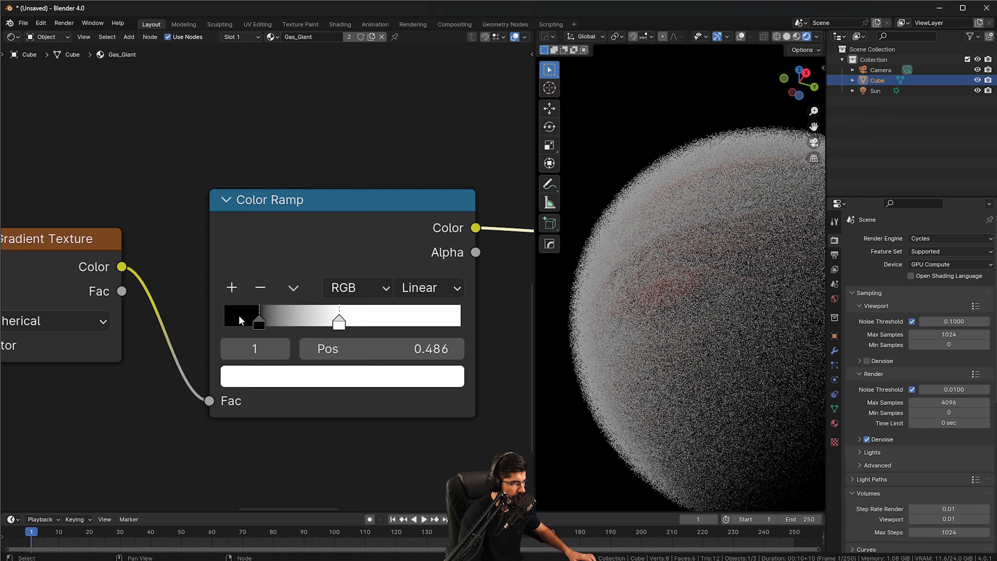
{"action": "left_click_drag", "start_coordinate": [253, 319], "coordinate": [270, 330]}
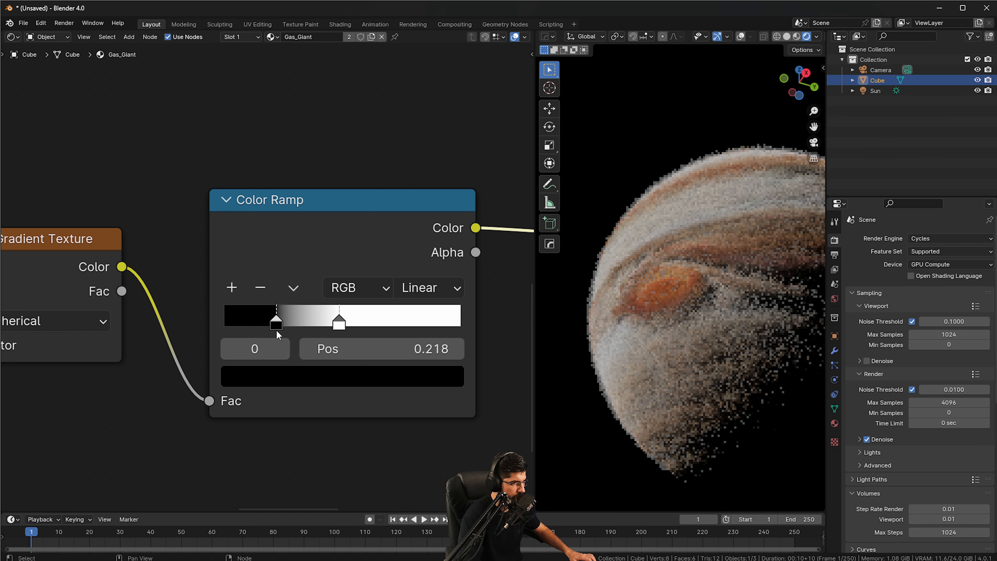
- Try several colours on the duplicated Principled Volume, ending on a magenta with Hue 0.843 and Saturation 0.858
{"action": "middle_click_drag", "start_coordinate": [377, 346], "coordinate": [292, 373]}
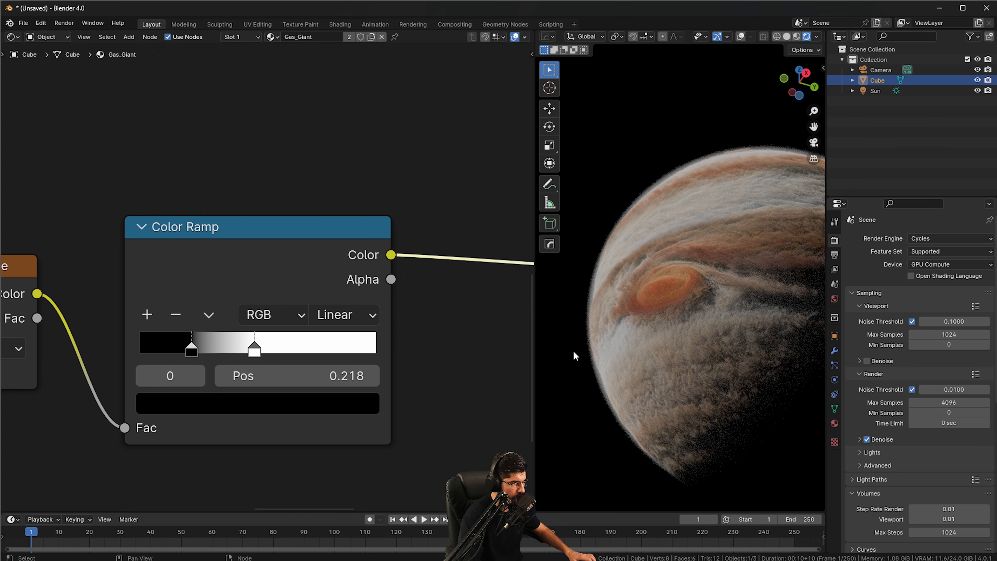
{"action": "middle_click_drag", "start_coordinate": [301, 301], "coordinate": [126, 394]}
{"action": "middle_click_drag", "start_coordinate": [268, 330], "coordinate": [59, 230]}
{"action": "middle_click_drag", "start_coordinate": [268, 269], "coordinate": [155, 295]}
{"action": "left_click", "coordinate": [337, 253]}
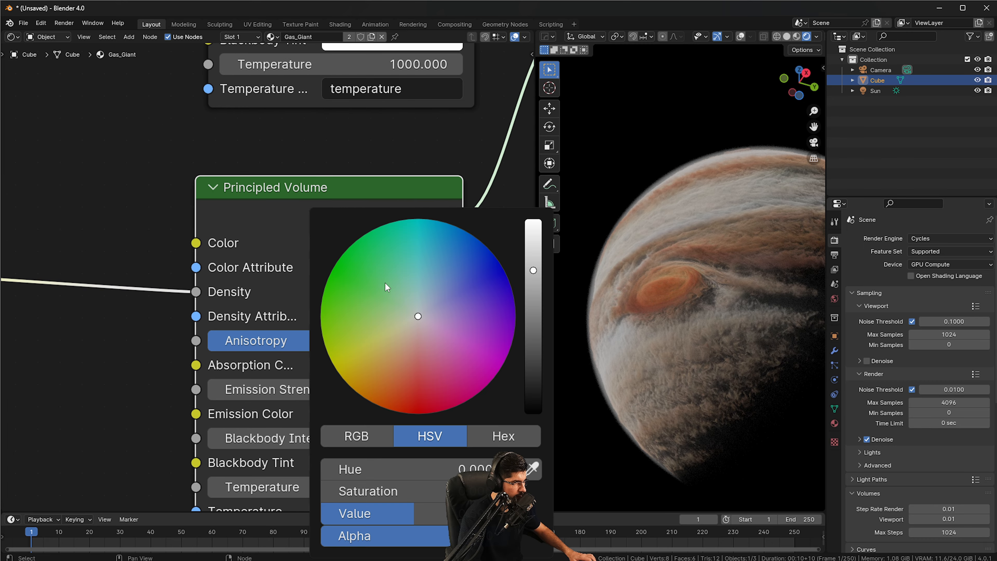
{"action": "left_click", "coordinate": [410, 354]}
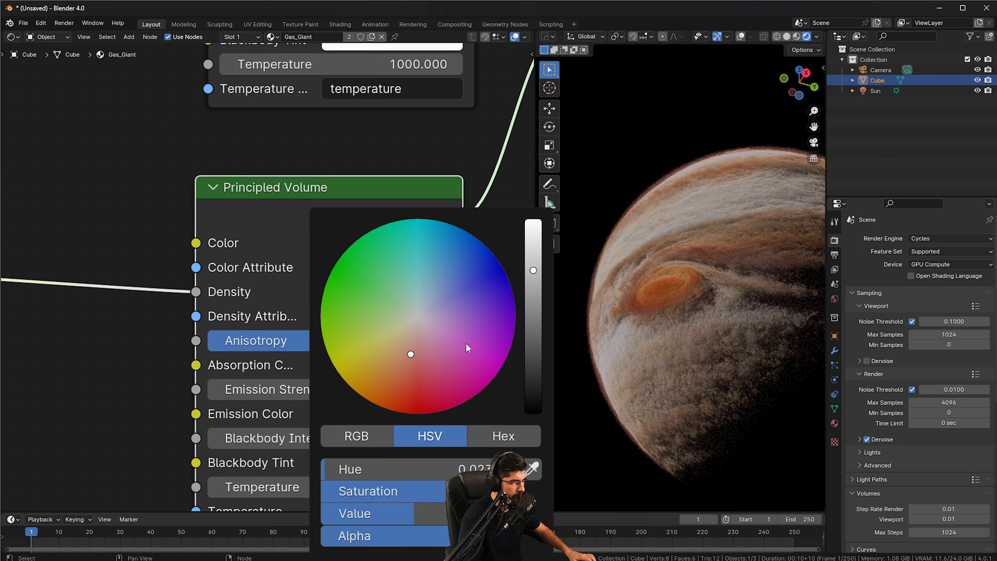
{"action": "left_click", "coordinate": [476, 374]}
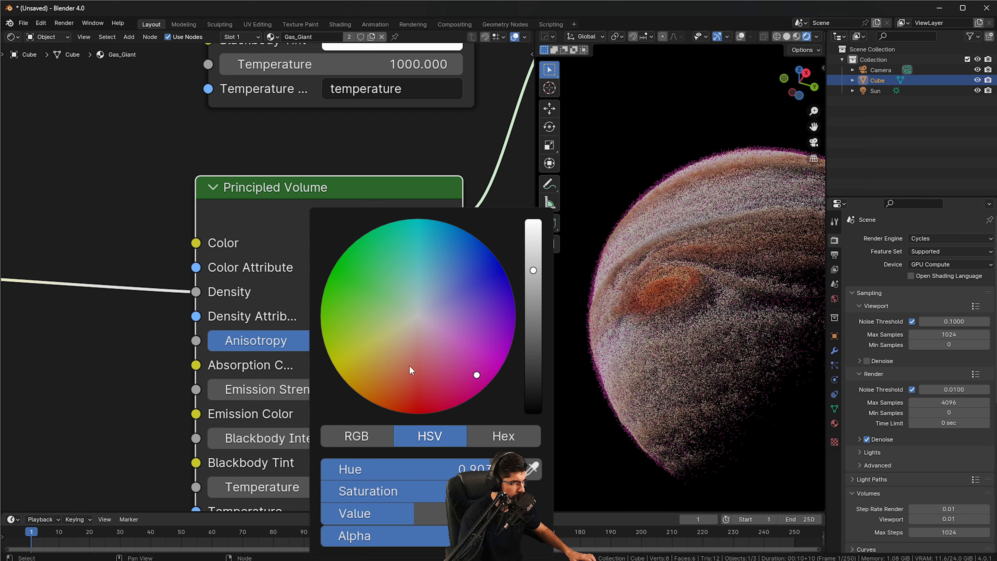
{"action": "left_click", "coordinate": [414, 338]}
{"action": "left_click", "coordinate": [467, 348]}
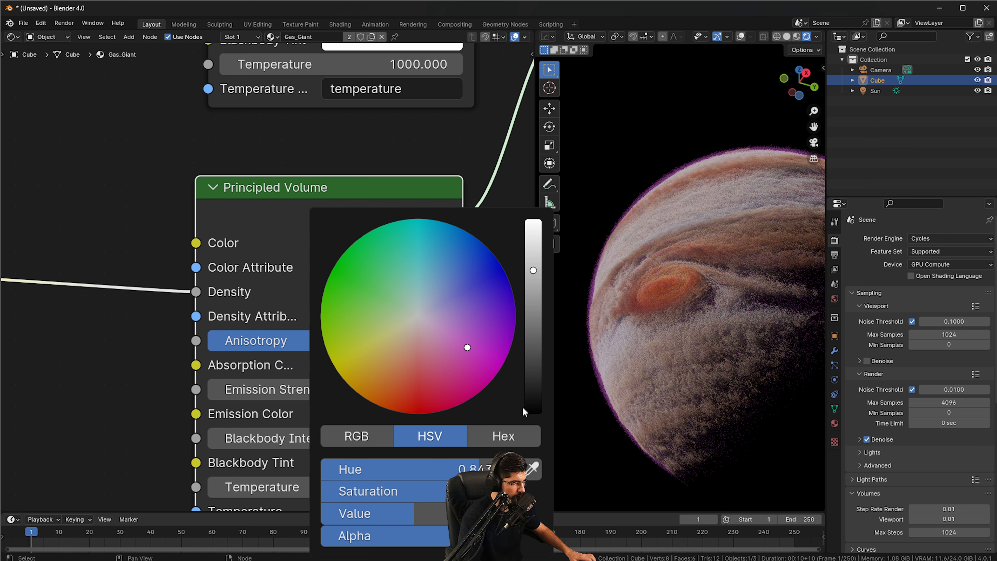
- Set the duplicated Principled Volume's colour to a blue with Hue 0.642 and Saturation 0.938
{"action": "middle_click_drag", "start_coordinate": [374, 176], "coordinate": [343, 166]}
{"action": "middle_click_drag", "start_coordinate": [345, 302], "coordinate": [336, 239]}
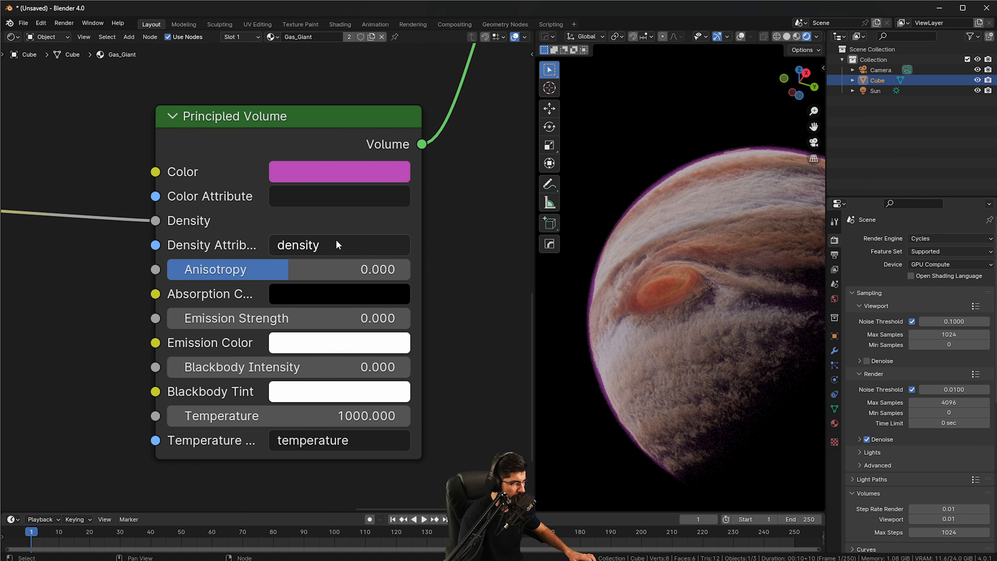
{"action": "scroll", "coordinate": [321, 299], "scroll_direction": "down", "scroll_amount": 6}
{"action": "middle_click_drag", "start_coordinate": [401, 200], "coordinate": [315, 336]}
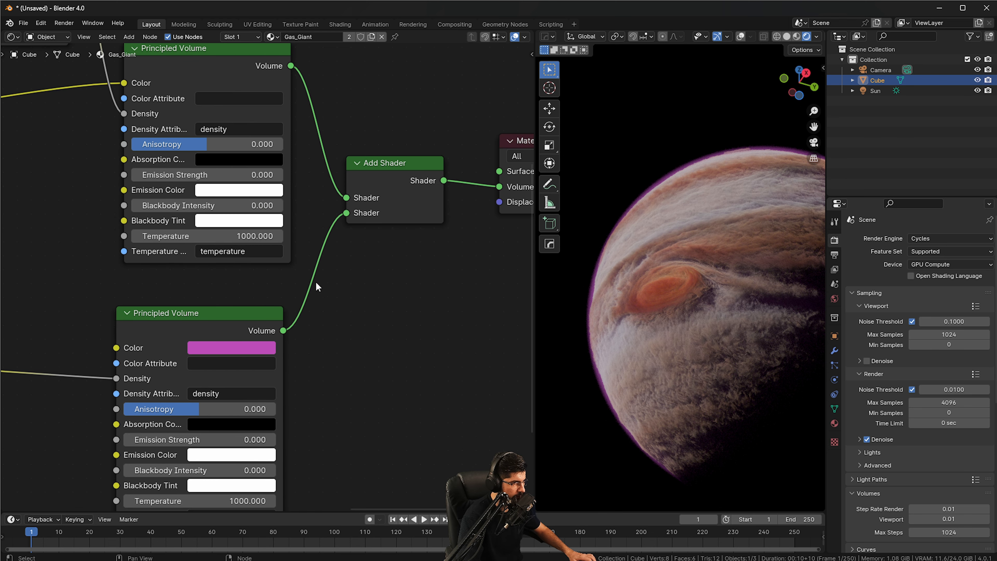
{"action": "middle_click_drag", "start_coordinate": [316, 283], "coordinate": [355, 282]}
{"action": "middle_click_drag", "start_coordinate": [86, 373], "coordinate": [223, 341]}
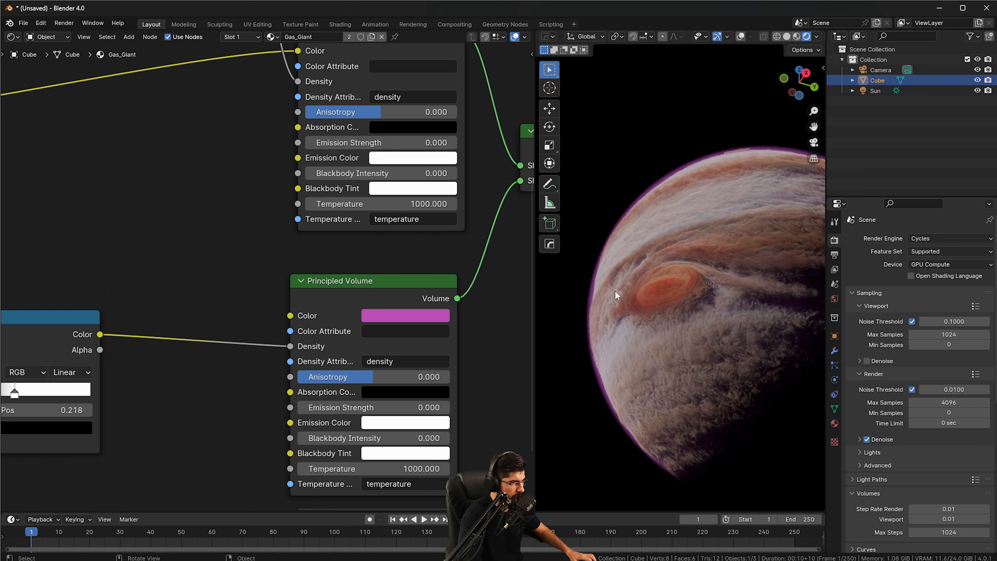
{"action": "left_click", "coordinate": [394, 321]}
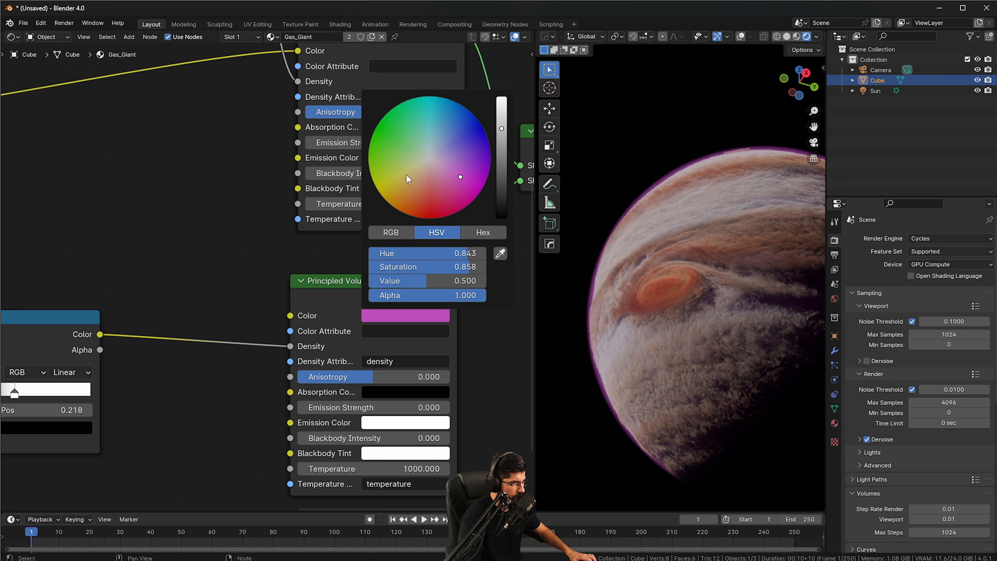
{"action": "mouse_move", "coordinate": [407, 174]}
{"action": "left_mouse_down"}
{"action": "mouse_move", "coordinate": [478, 129]}
{"action": "mouse_move", "coordinate": [460, 124]}
{"action": "left_mouse_up"}
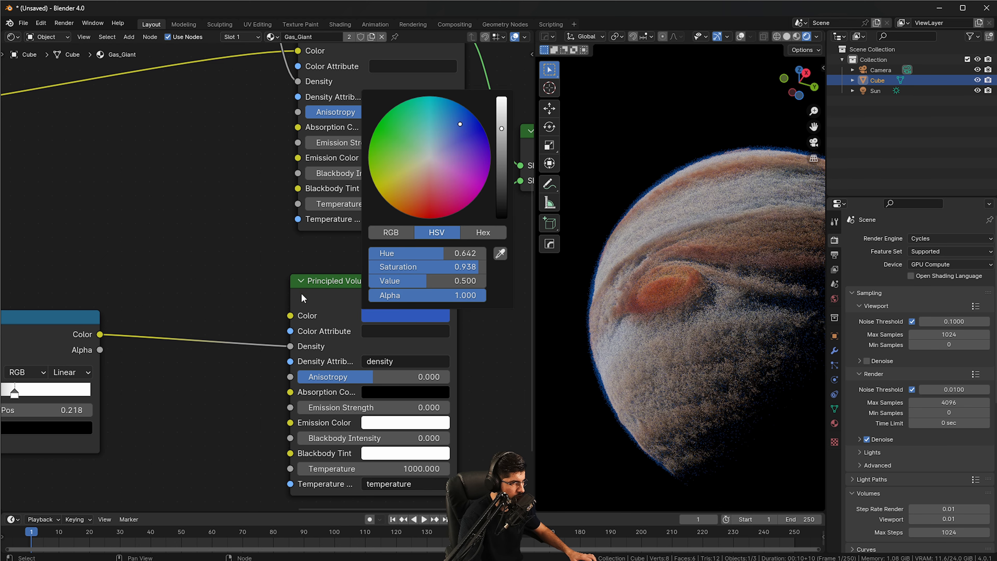
- Examine the Gas_Giant shader chain from the second volume's gradient and Color Ramp through to the Add Shader and Material Output
{"action": "middle_click_drag", "start_coordinate": [216, 276], "coordinate": [327, 251]}
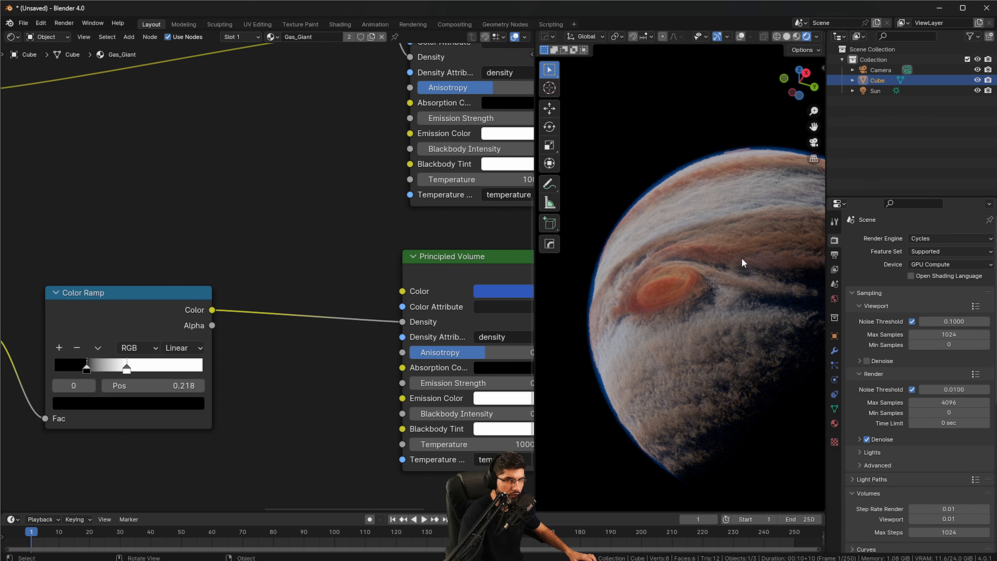
{"action": "middle_click_drag", "start_coordinate": [224, 275], "coordinate": [358, 230]}
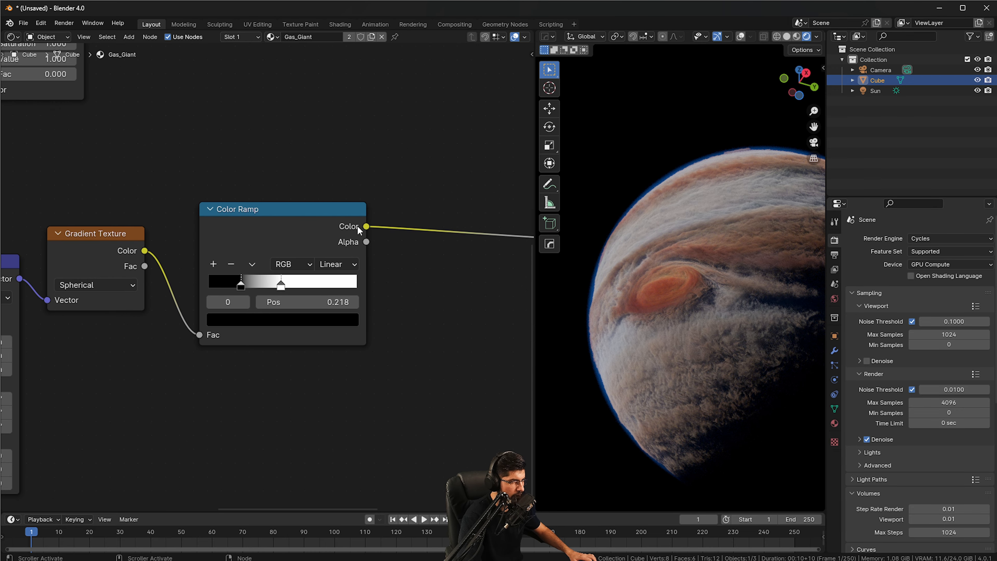
{"action": "middle_click_drag", "start_coordinate": [154, 274], "coordinate": [244, 303]}
{"action": "middle_click_drag", "start_coordinate": [289, 306], "coordinate": [377, 372]}
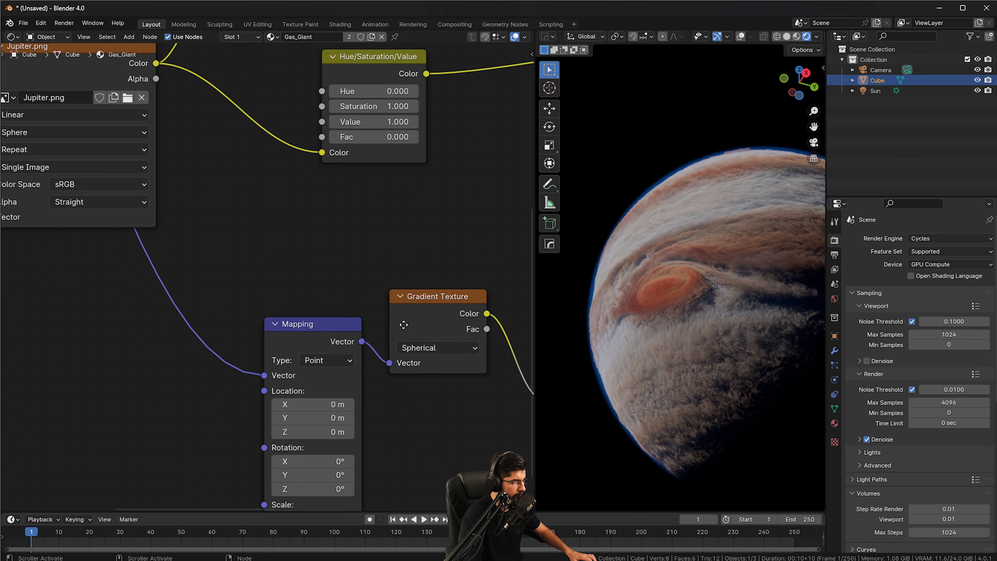
{"action": "middle_click_drag", "start_coordinate": [402, 325], "coordinate": [416, 432]}
{"action": "middle_click_drag", "start_coordinate": [396, 299], "coordinate": [291, 410]}
{"action": "scroll", "coordinate": [380, 312], "scroll_direction": "down", "scroll_amount": 4}
{"action": "middle_click_drag", "start_coordinate": [380, 312], "coordinate": [332, 311]}
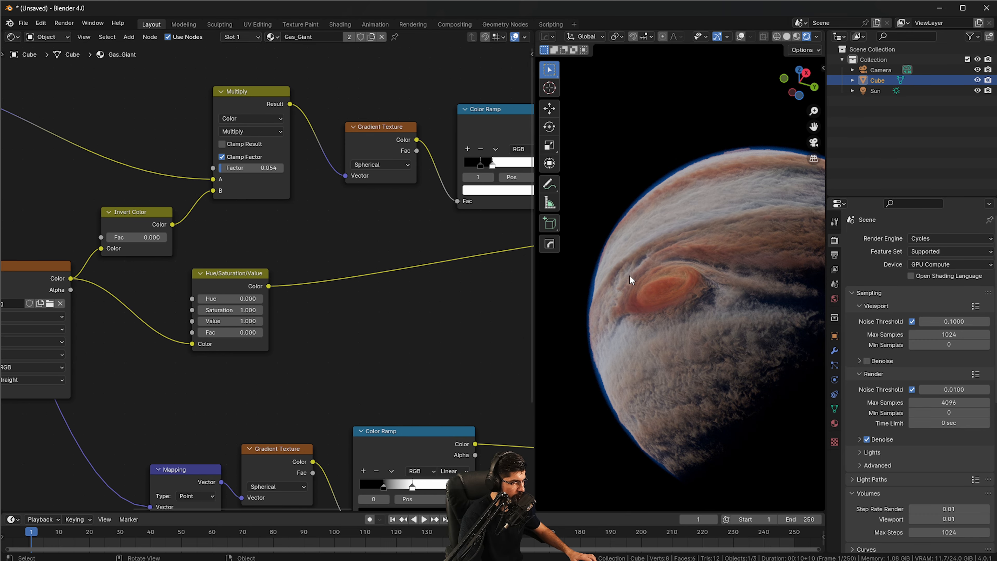
{"action": "mouse_move", "coordinate": [408, 270]}
{"action": "middle_mouse_down"}
{"action": "mouse_move", "coordinate": [370, 292]}
{"action": "mouse_move", "coordinate": [31, 265]}
{"action": "middle_mouse_up"}
{"action": "middle_click_drag", "start_coordinate": [320, 271], "coordinate": [183, 258]}
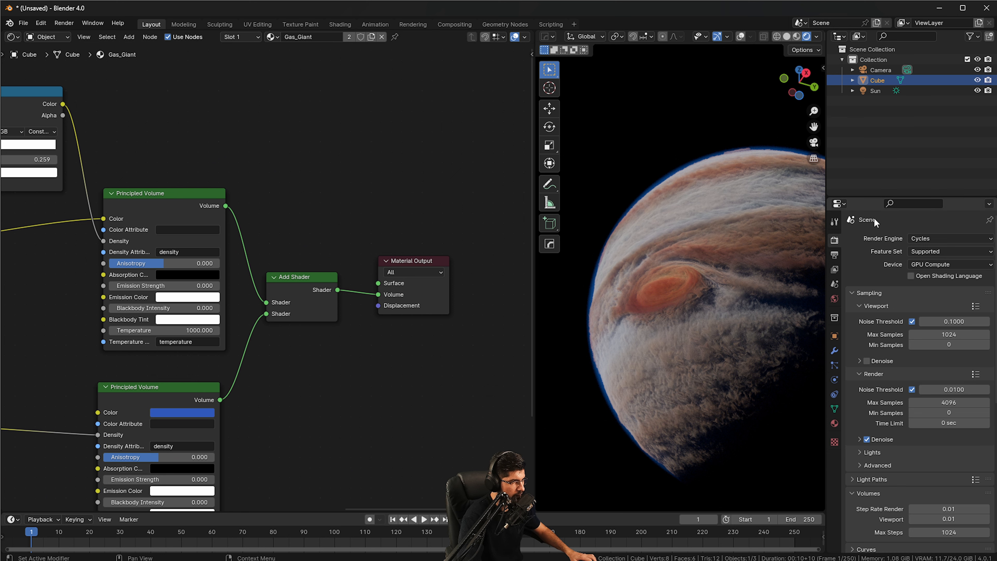
- Switch the render engine to EEVEE and inspect the planet's surface and blue rim close up from several angles
{"action": "left_click", "coordinate": [932, 238]}
{"action": "left_click", "coordinate": [935, 250]}
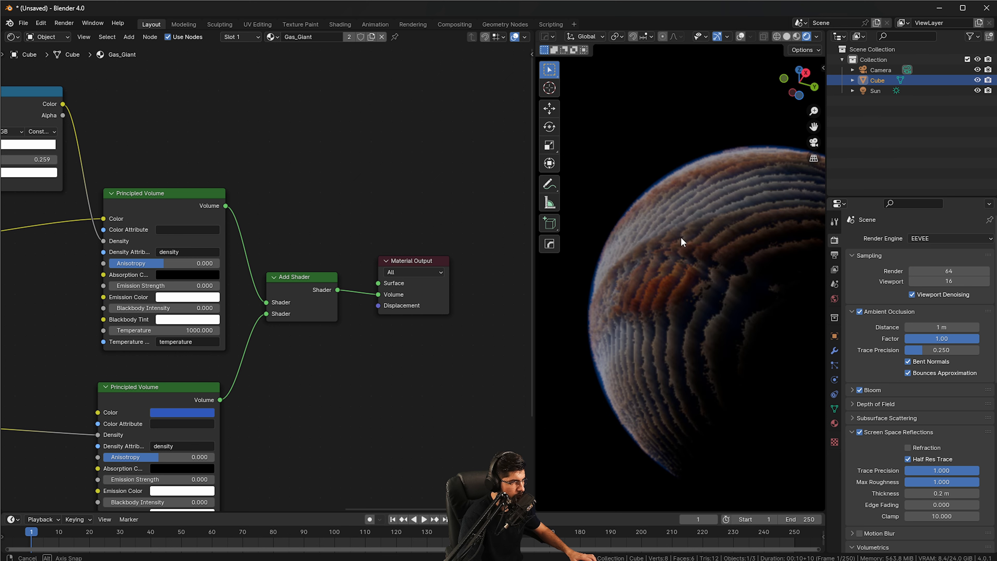
{"action": "middle_click_drag", "start_coordinate": [681, 237], "coordinate": [651, 230]}
{"action": "scroll", "coordinate": [653, 267], "scroll_direction": "up", "scroll_amount": 2}
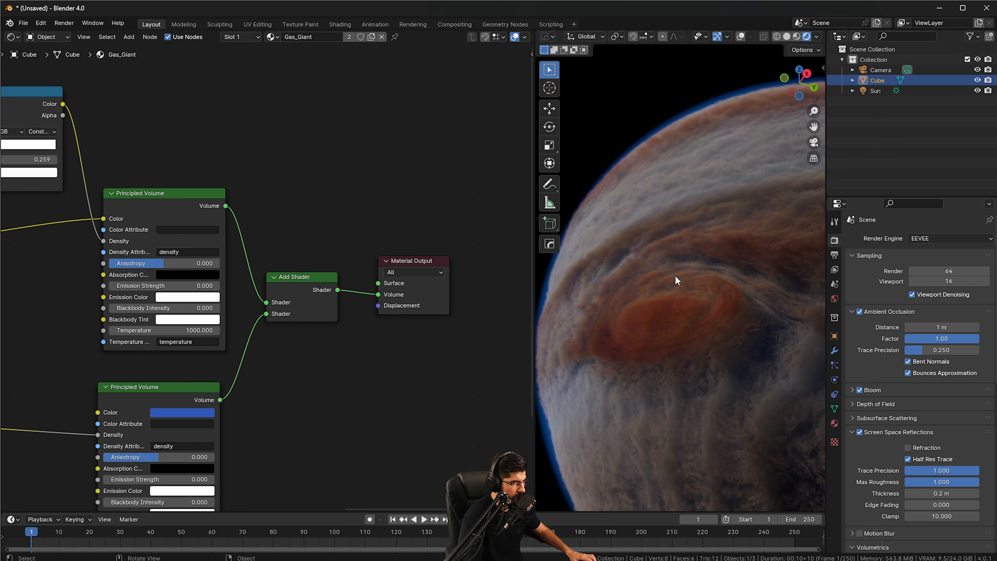
{"action": "middle_click_drag", "start_coordinate": [687, 285], "coordinate": [732, 347]}
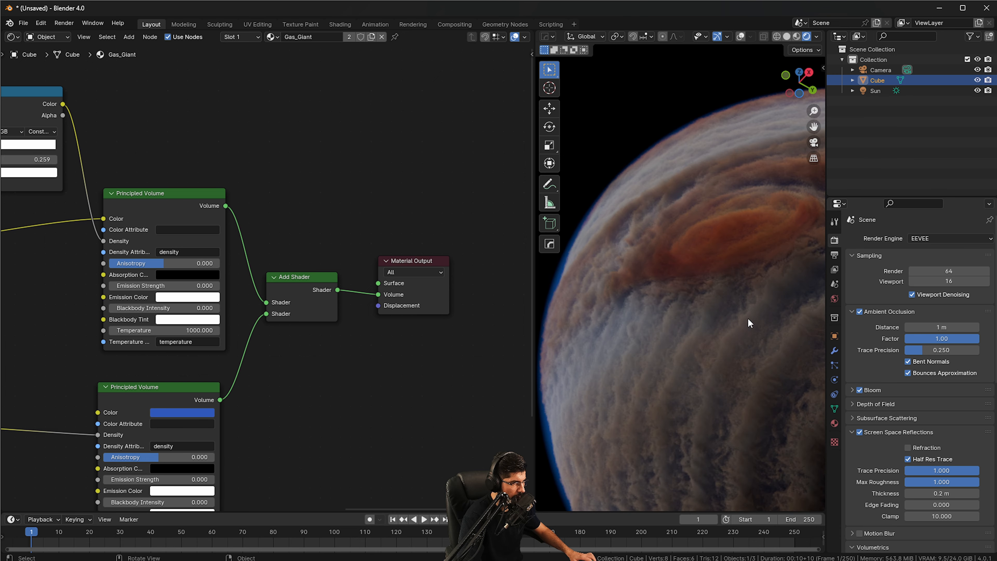
{"action": "middle_click_drag", "start_coordinate": [729, 310], "coordinate": [781, 304]}
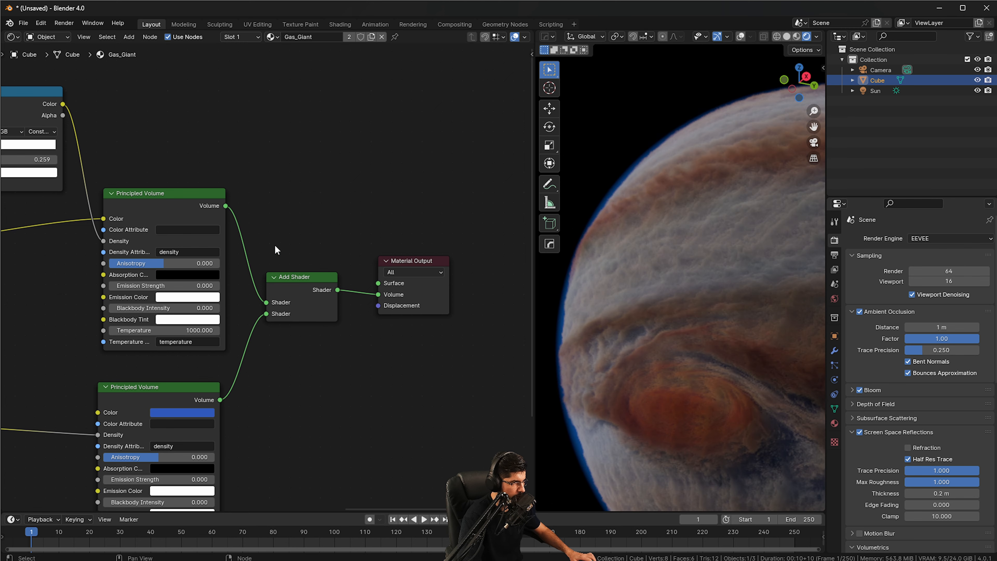
- Set the Multiply node's Factor to 0.092 and check the planet's surface
{"action": "middle_click_drag", "start_coordinate": [274, 251], "coordinate": [192, 233]}
{"action": "left_click_drag", "start_coordinate": [235, 224], "coordinate": [237, 224]}
{"action": "middle_click_drag", "start_coordinate": [605, 307], "coordinate": [735, 308]}
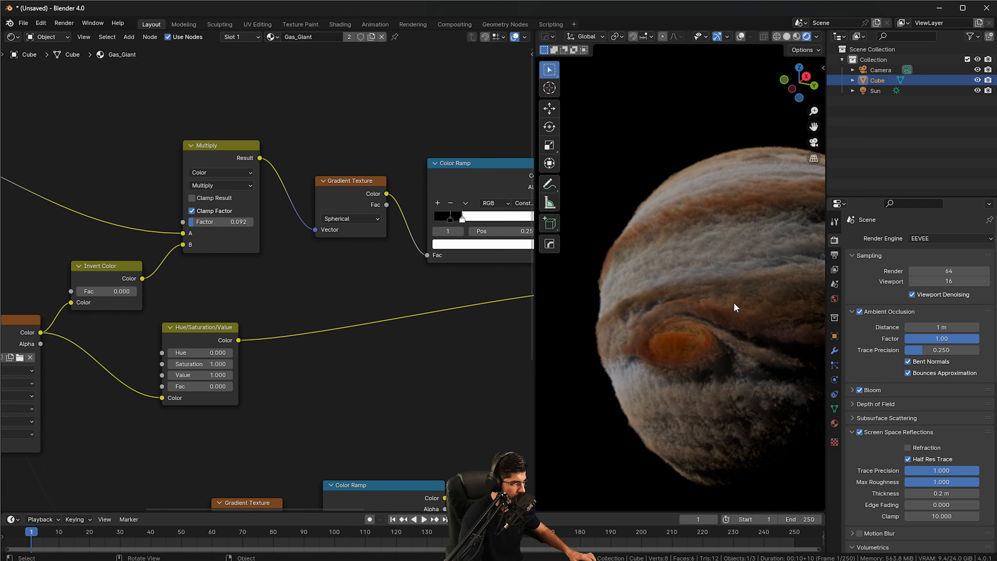
{"action": "middle_click_drag", "start_coordinate": [438, 270], "coordinate": [416, 258]}
{"action": "middle_click_drag", "start_coordinate": [741, 311], "coordinate": [717, 295]}
- Try the atmosphere Color Ramp's white stop at 0.973, undo that, and move its black stop to 0.186
{"action": "middle_click_drag", "start_coordinate": [321, 299], "coordinate": [312, 198]}
{"action": "middle_click_drag", "start_coordinate": [395, 262], "coordinate": [387, 189]}
{"action": "scroll", "coordinate": [385, 380], "scroll_direction": "up", "scroll_amount": 1}
{"action": "left_click_drag", "start_coordinate": [362, 350], "coordinate": [425, 367]}
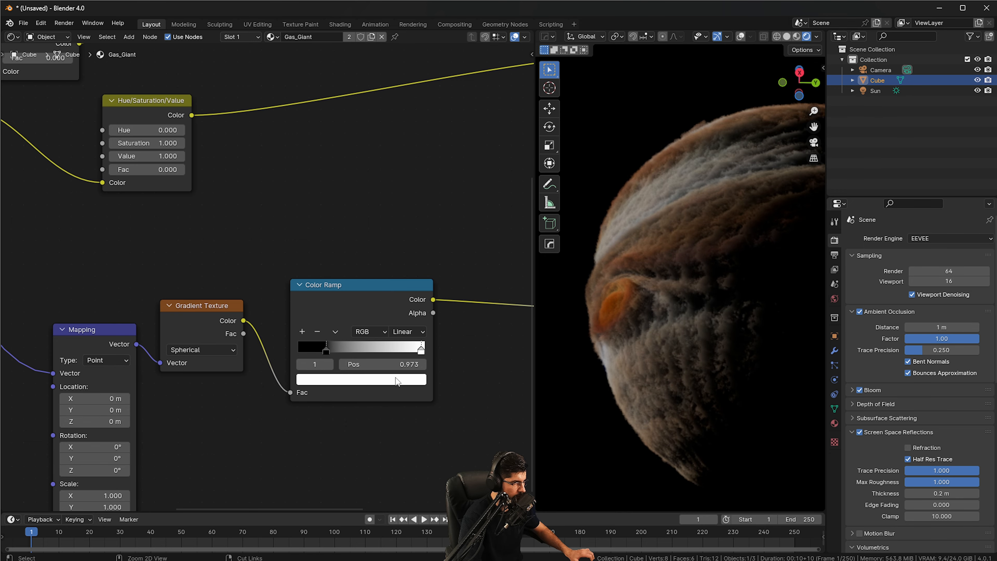
{"action": "key", "text": "ctrl+z"}
{"action": "left_click_drag", "start_coordinate": [328, 348], "coordinate": [325, 353]}
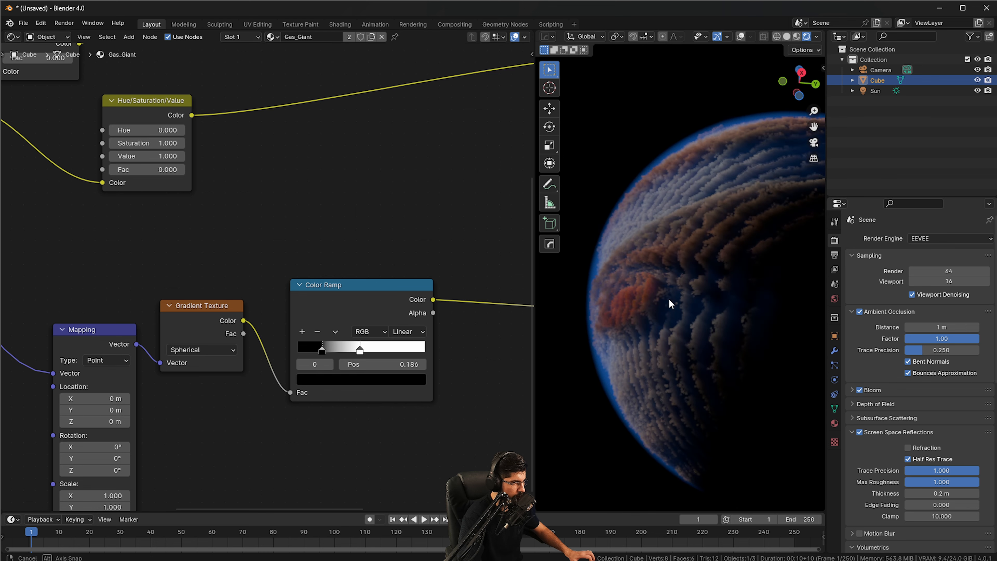
- Undo the black stop move and the earlier changes back to the Cycles render engine
{"action": "middle_click_drag", "start_coordinate": [667, 301], "coordinate": [642, 321]}
{"action": "key", "text": "ctrl+z"}
{"action": "key", "text": "ctrl+z"}
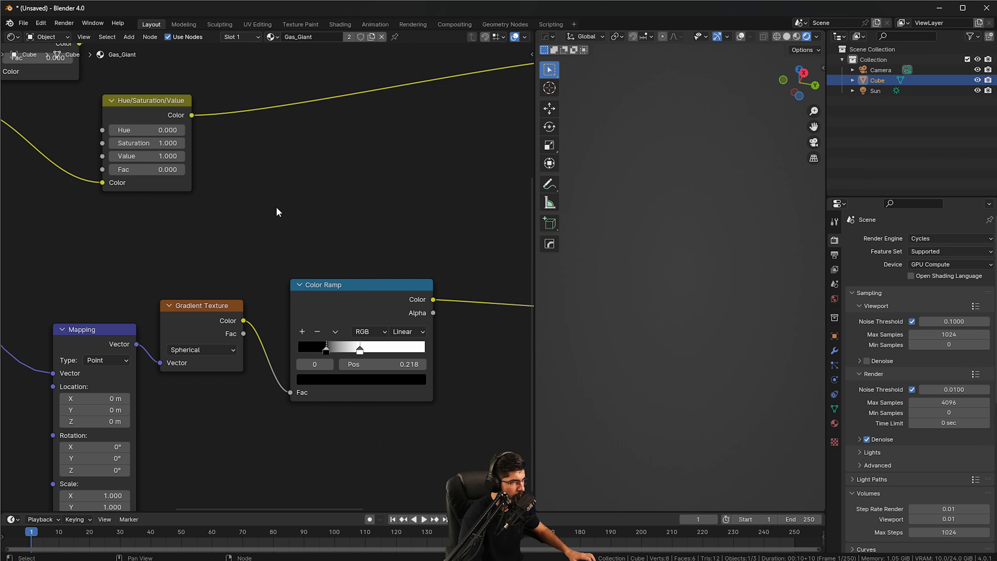
{"action": "middle_click_drag", "start_coordinate": [289, 190], "coordinate": [139, 244]}
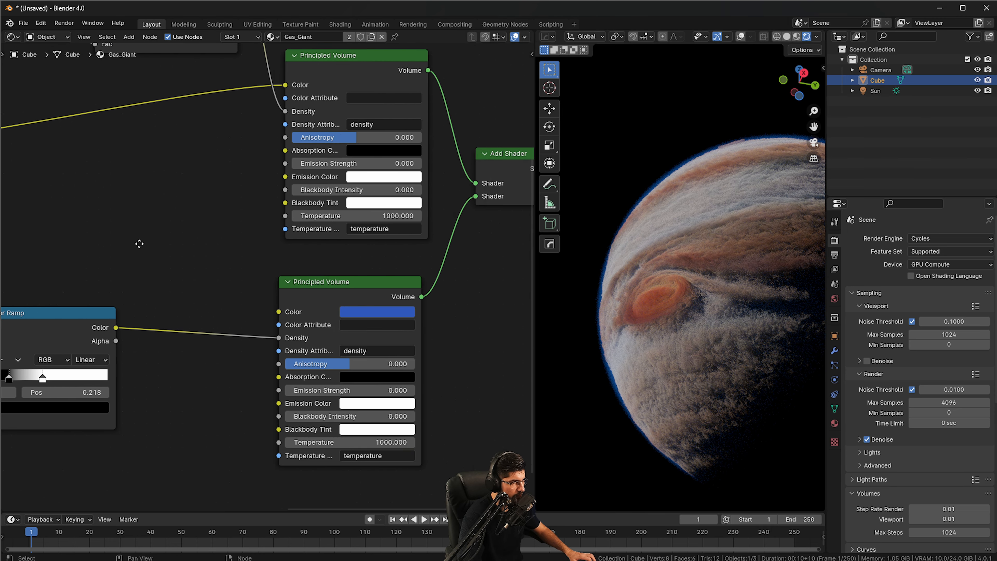
{"action": "scroll", "coordinate": [242, 269], "scroll_direction": "down", "scroll_amount": 1}
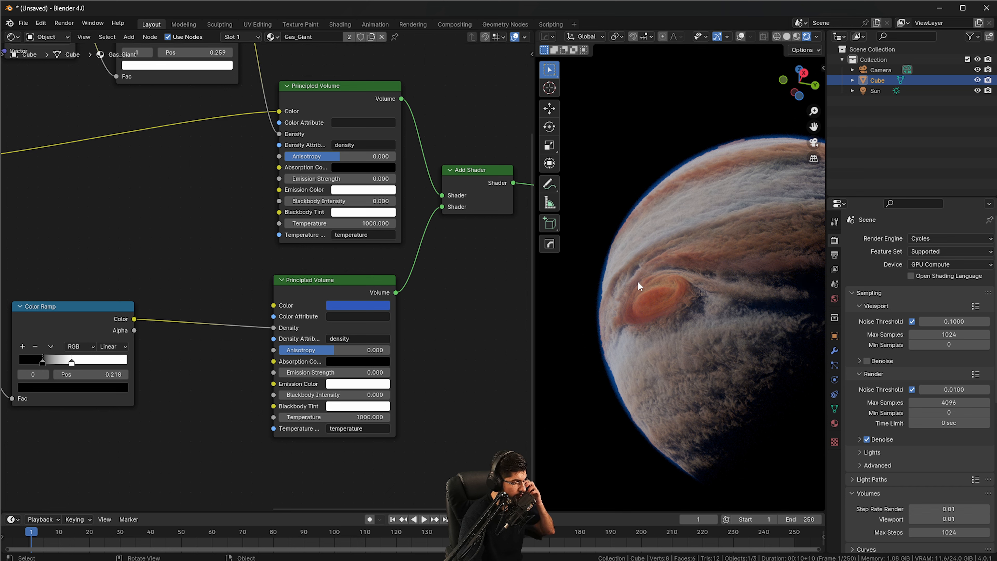
{"action": "key", "text": "KP_0"}
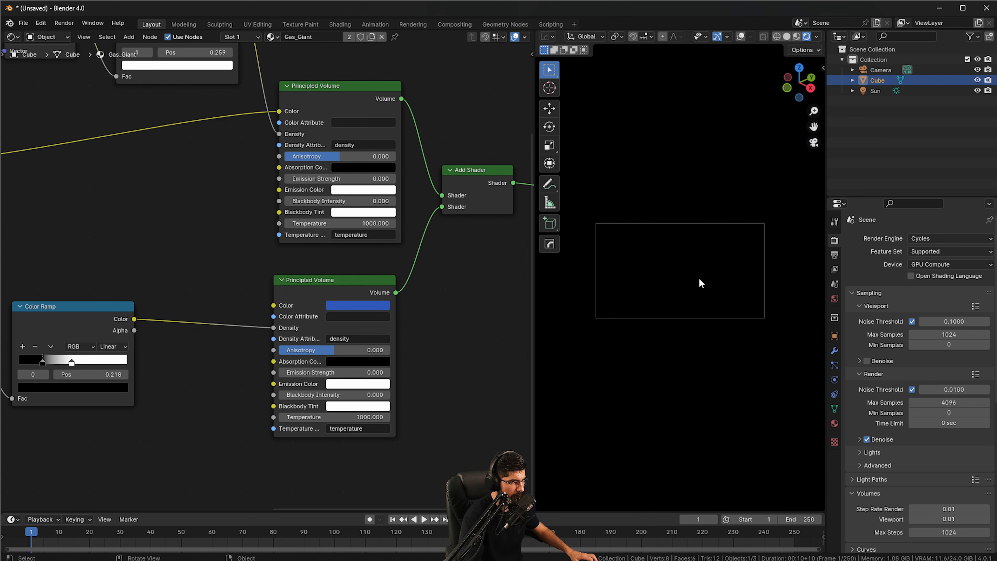
{"action": "key", "text": "q"}
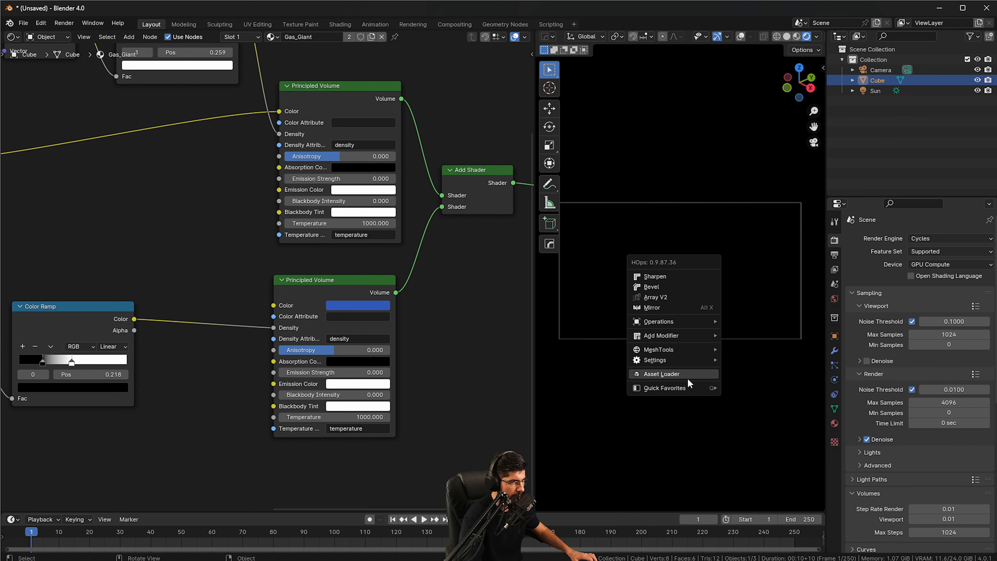
{"action": "mouse_move", "coordinate": [688, 388]}
{"action": "left_click", "coordinate": [766, 398]}
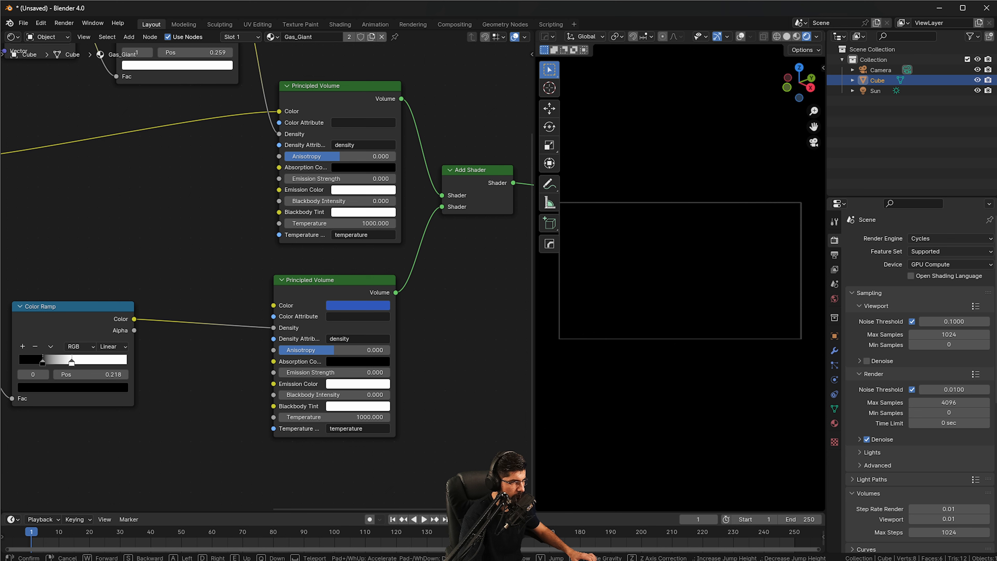
{"action": "key", "text": "w"}
{"action": "key", "text": "Escape"}
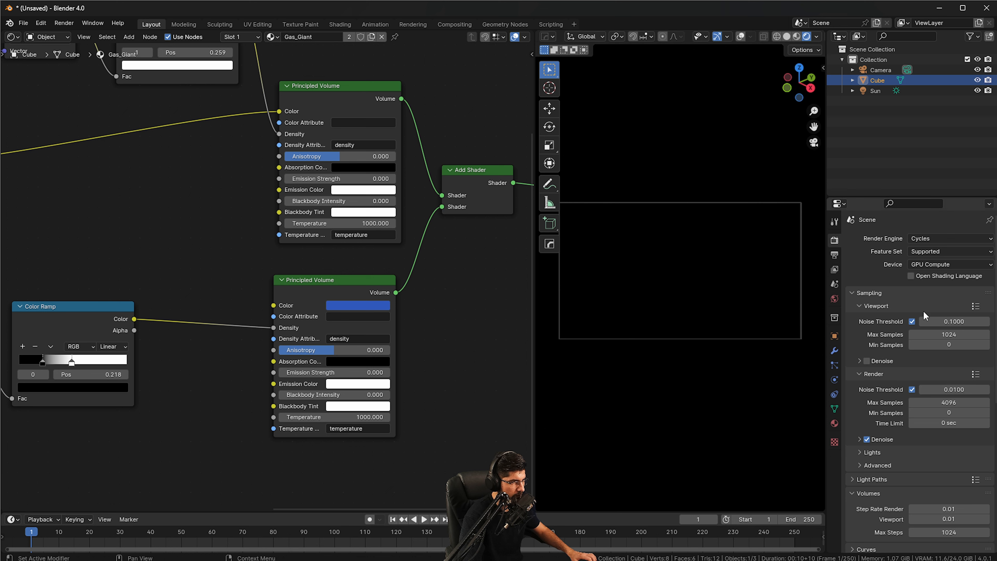
- Show the Cube's object properties and turn on the viewport overlays with the whole planet and its surroundings in view
{"action": "left_click", "coordinate": [835, 337]}
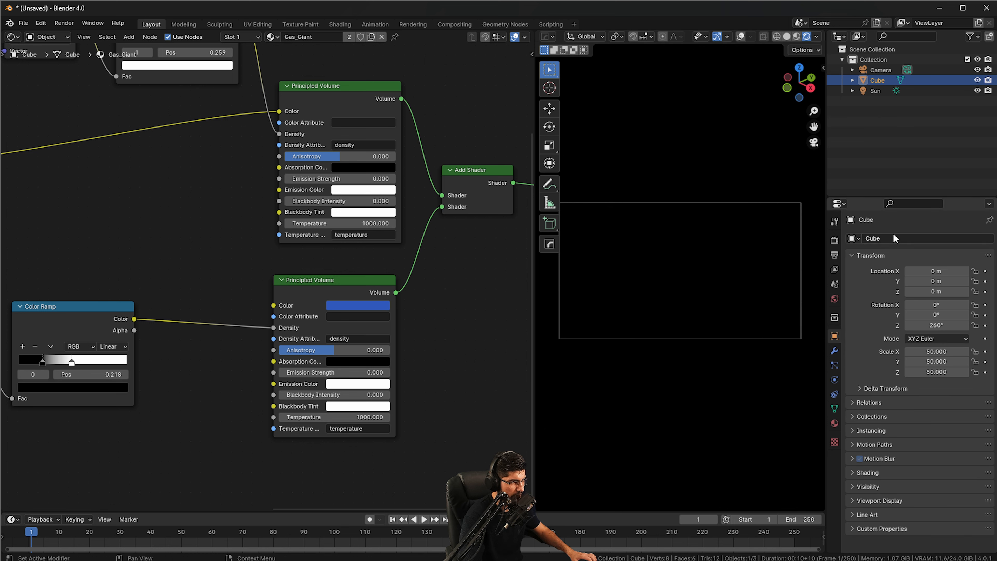
{"action": "middle_click_drag", "start_coordinate": [710, 285], "coordinate": [730, 245]}
{"action": "scroll", "coordinate": [730, 240], "scroll_direction": "down", "scroll_amount": 8}
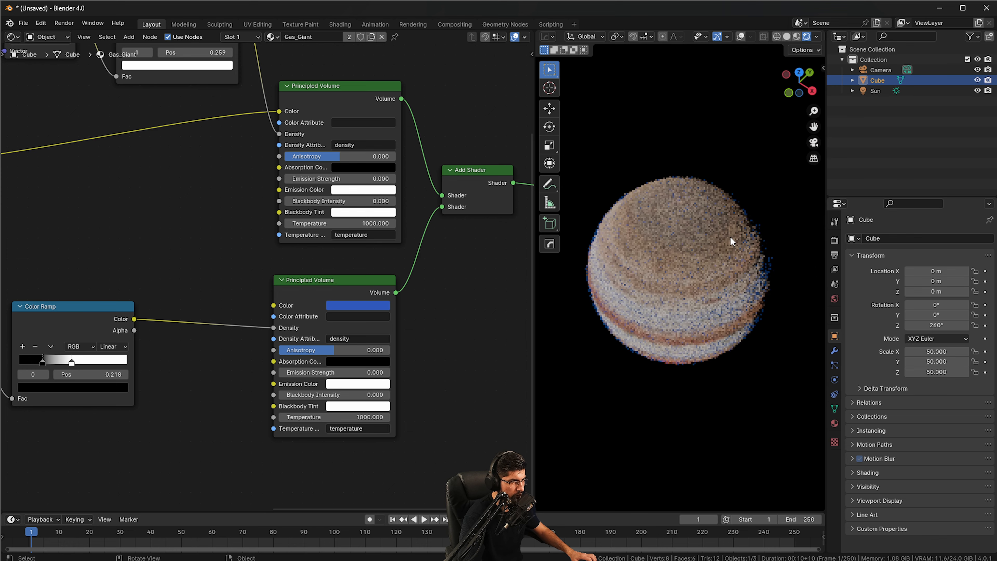
{"action": "left_click", "coordinate": [741, 39]}
{"action": "scroll", "coordinate": [727, 228], "scroll_direction": "down", "scroll_amount": 3}
{"action": "middle_click_drag", "start_coordinate": [730, 258], "coordinate": [732, 236]}
- Select the Camera and move it in top view to about X 80.3 m, Y -55.1 m
{"action": "left_click", "coordinate": [875, 91]}
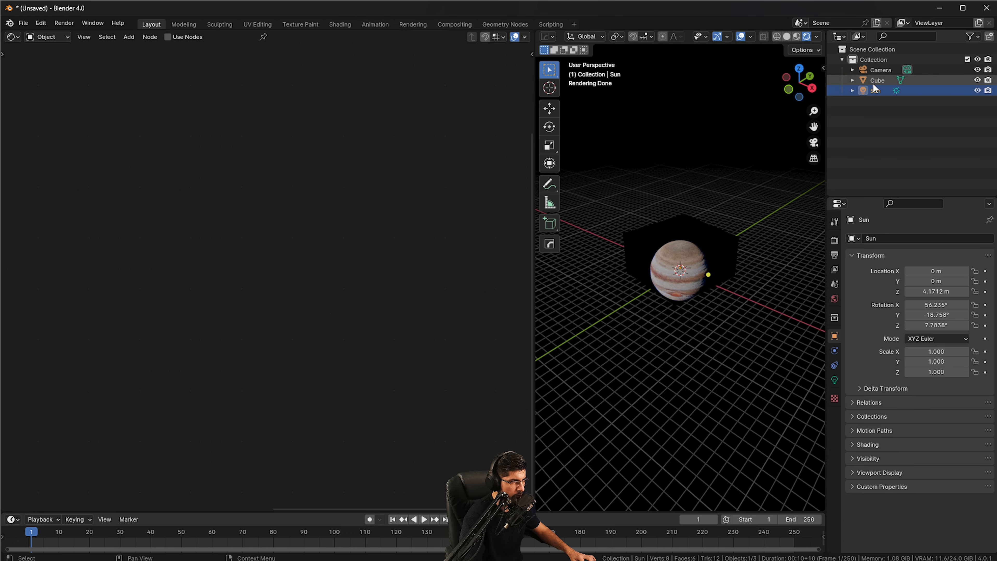
{"action": "left_click", "coordinate": [876, 72]}
{"action": "middle_click_drag", "start_coordinate": [716, 157], "coordinate": [799, 254]}
{"action": "key", "text": "g"}
{"action": "left_click", "coordinate": [557, 310]}
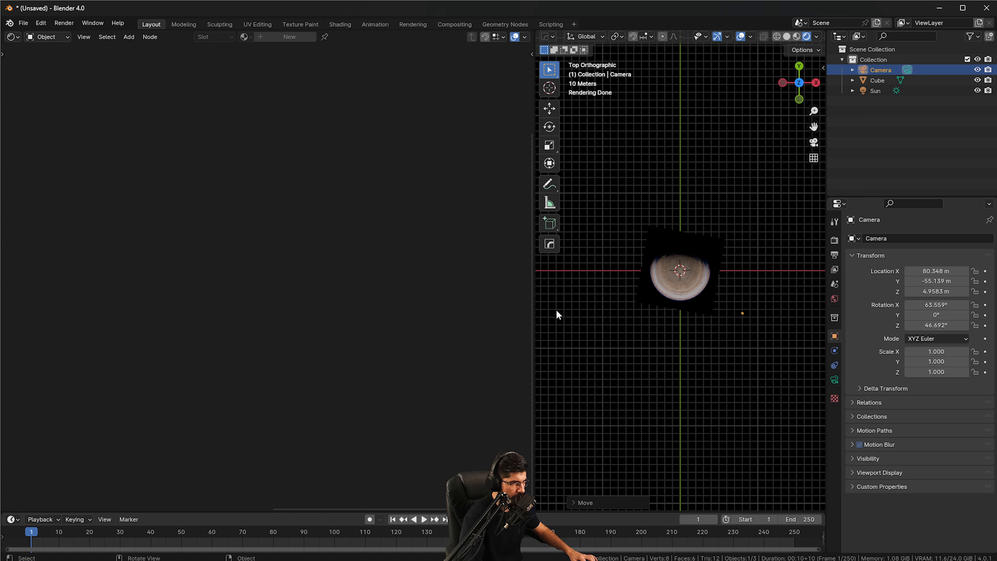
- Fly the camera backwards with walk navigation in camera view, ending at a rotation of about X 96.6°, Z 50°
{"action": "middle_click_drag", "start_coordinate": [557, 311], "coordinate": [706, 233]}
{"action": "key", "text": "KP_0"}
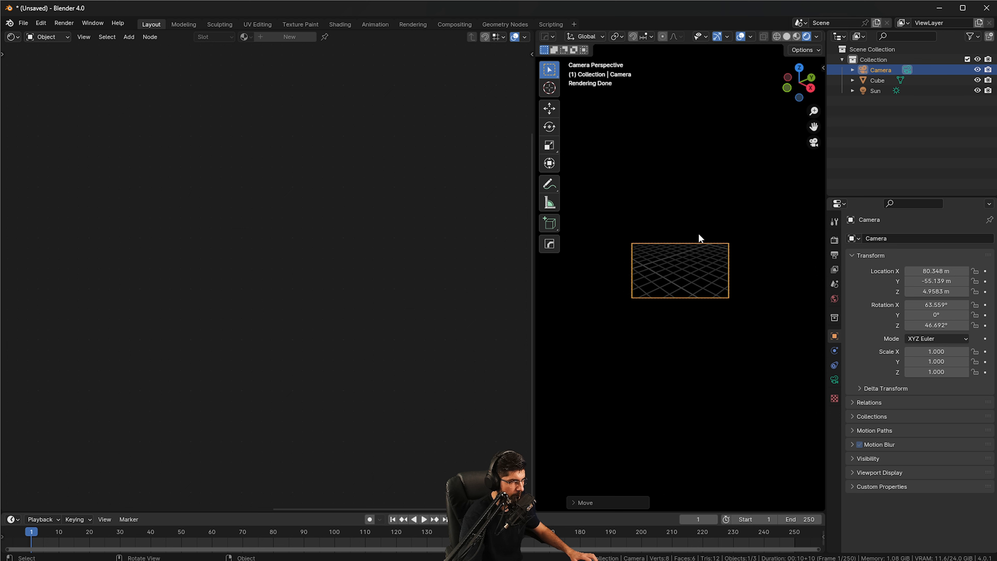
{"action": "right_click", "coordinate": [699, 235]}
{"action": "left_click", "coordinate": [754, 246]}
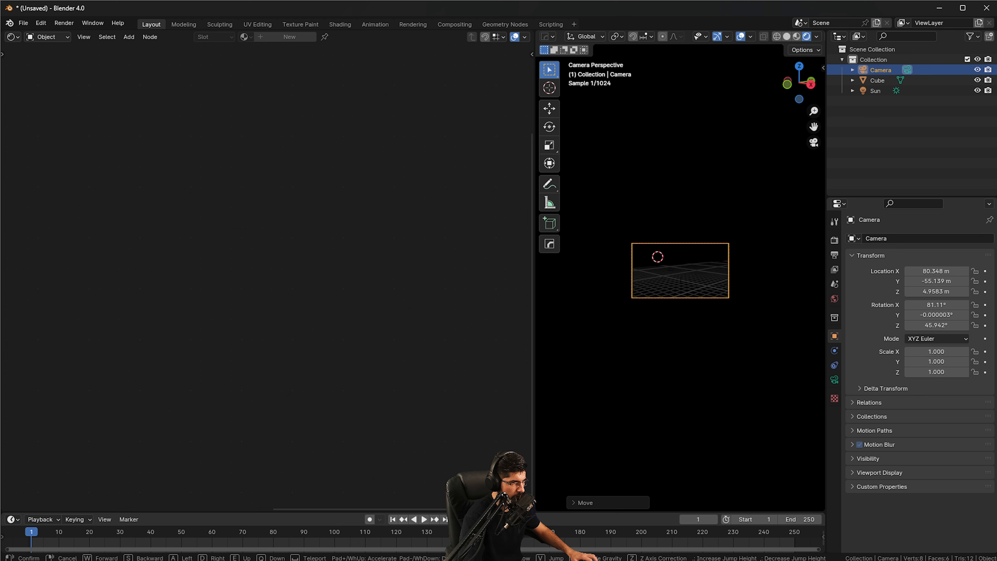
{"action": "key", "text": "s"}
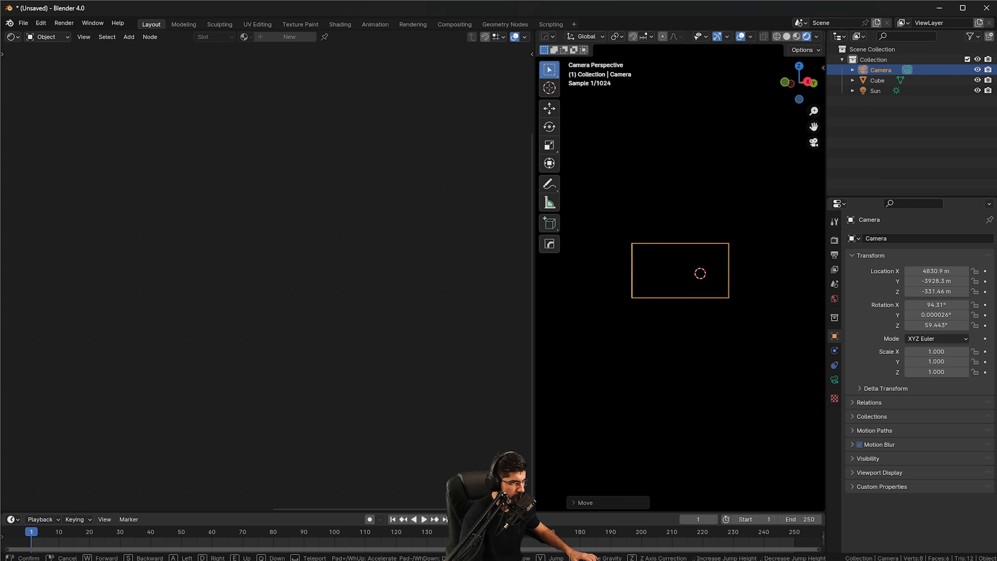
{"action": "left_click", "coordinate": [755, 247]}
- Open the viewport's Clip End distance for editing
{"action": "scroll", "coordinate": [746, 252], "scroll_direction": "up", "scroll_amount": 3}
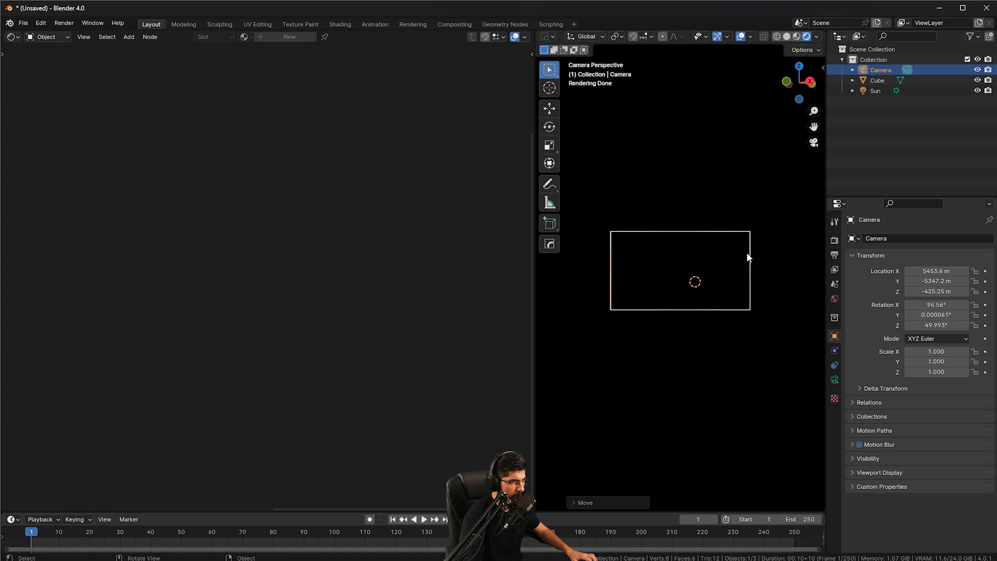
{"action": "key", "text": "m"}
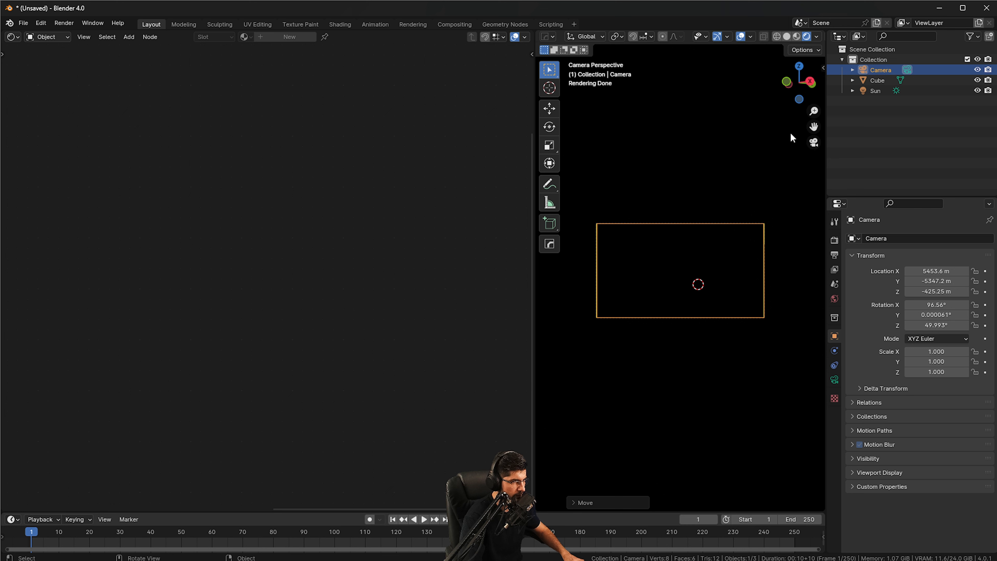
{"action": "key", "text": "m"}
{"action": "key", "text": "n"}
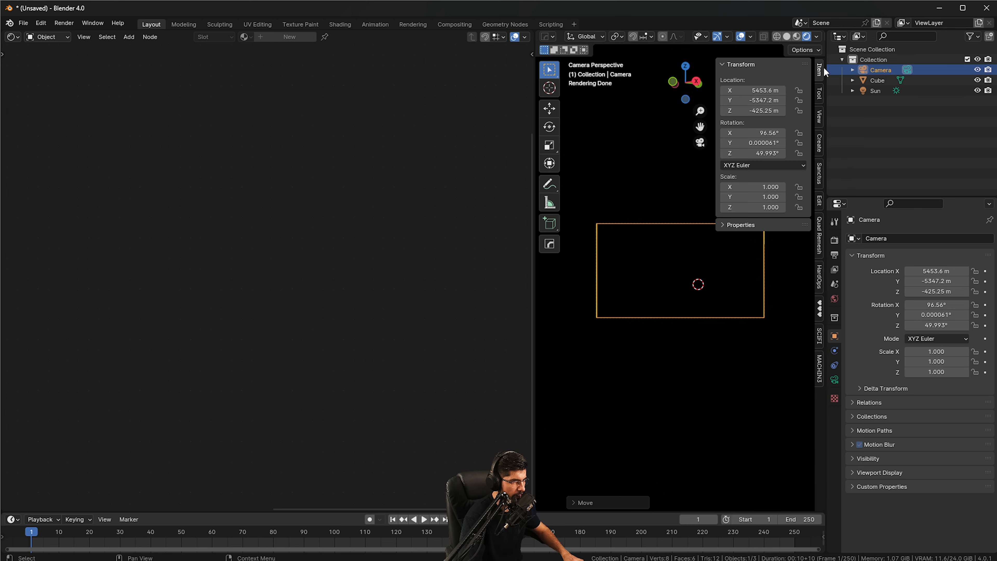
{"action": "left_click", "coordinate": [822, 118]}
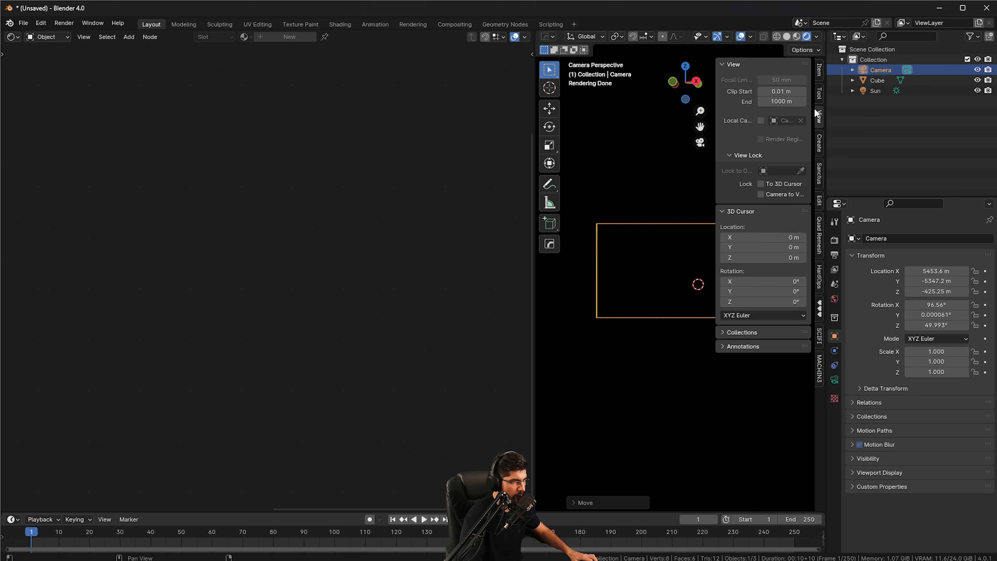
{"action": "left_click_drag", "start_coordinate": [777, 92], "coordinate": [766, 92]}
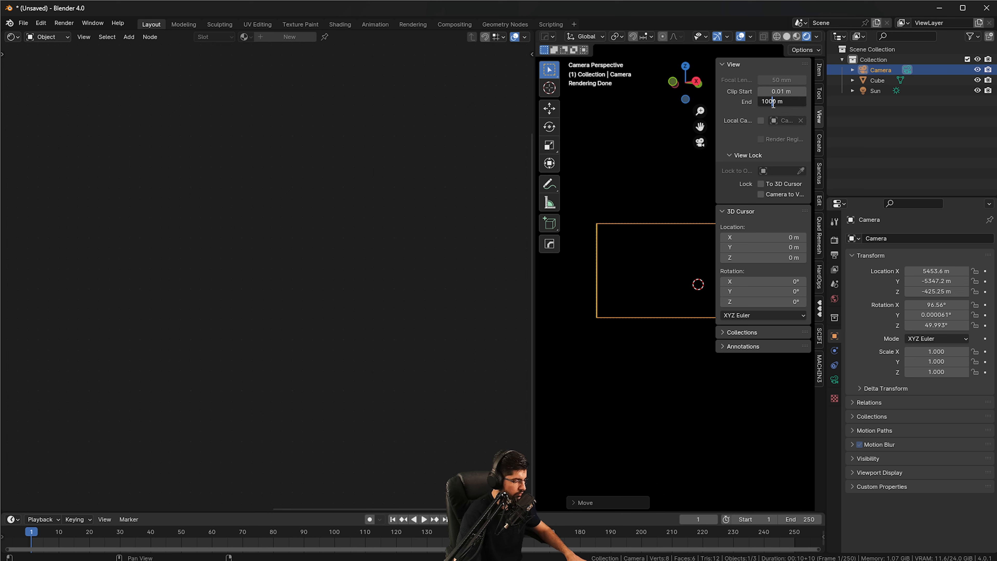
{"action": "key", "text": "Return"}
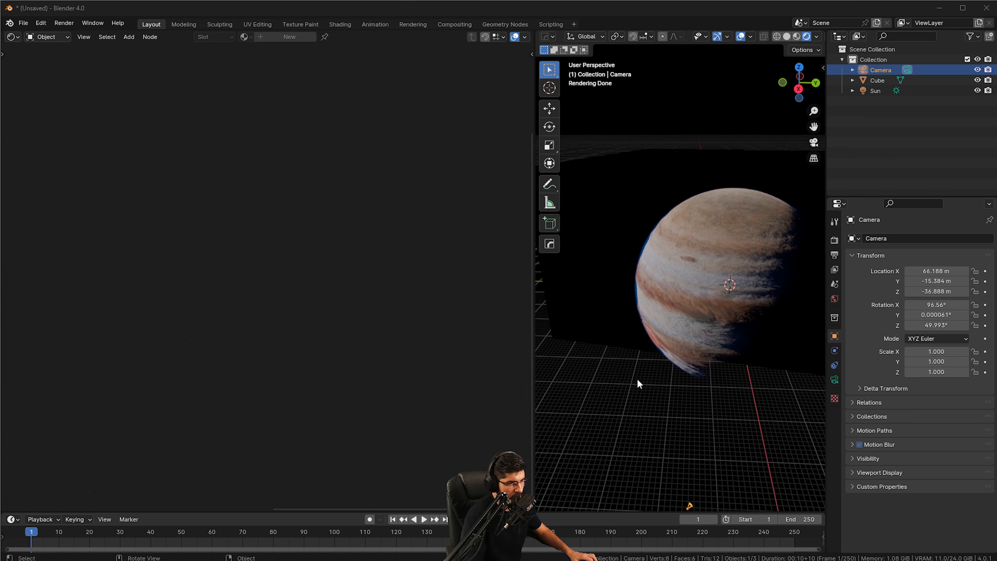
- Set the Camera's X, Y and Z location to 0 m
{"action": "middle_click_drag", "start_coordinate": [637, 378], "coordinate": [738, 339]}
{"action": "scroll", "coordinate": [711, 329], "scroll_direction": "down", "scroll_amount": 1}
{"action": "left_click_drag", "start_coordinate": [938, 271], "coordinate": [938, 291]}
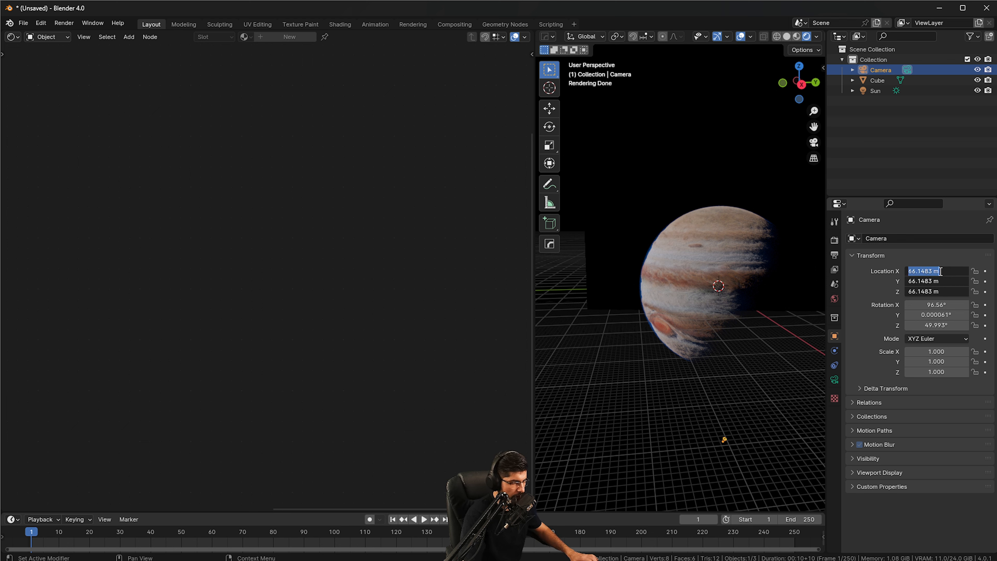
{"action": "type", "text": "0"}
{"action": "key", "text": "Return"}
{"action": "middle_click_drag", "start_coordinate": [672, 301], "coordinate": [715, 314]}
{"action": "key", "text": "w"}
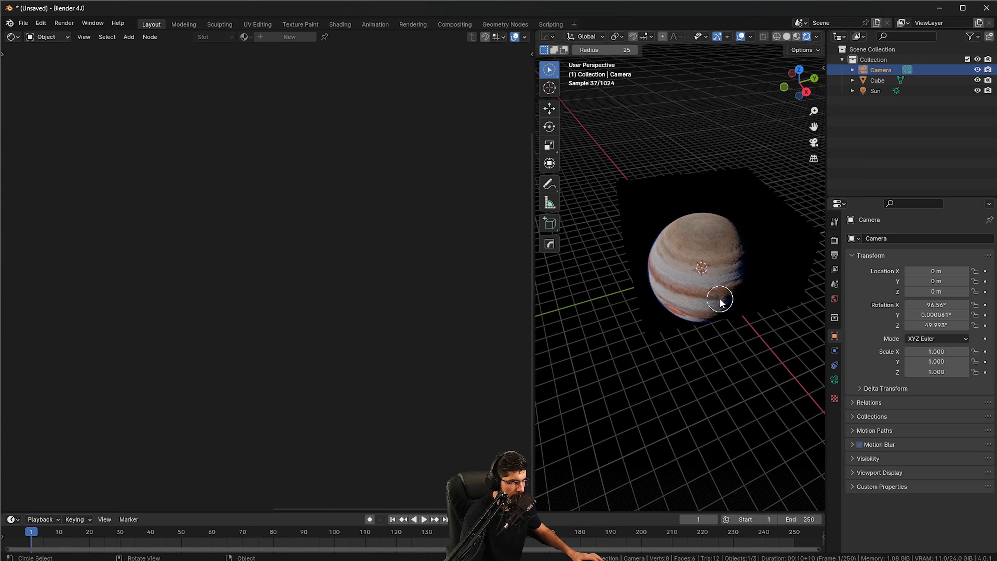
{"action": "key", "text": "w"}
{"action": "key", "text": "g"}
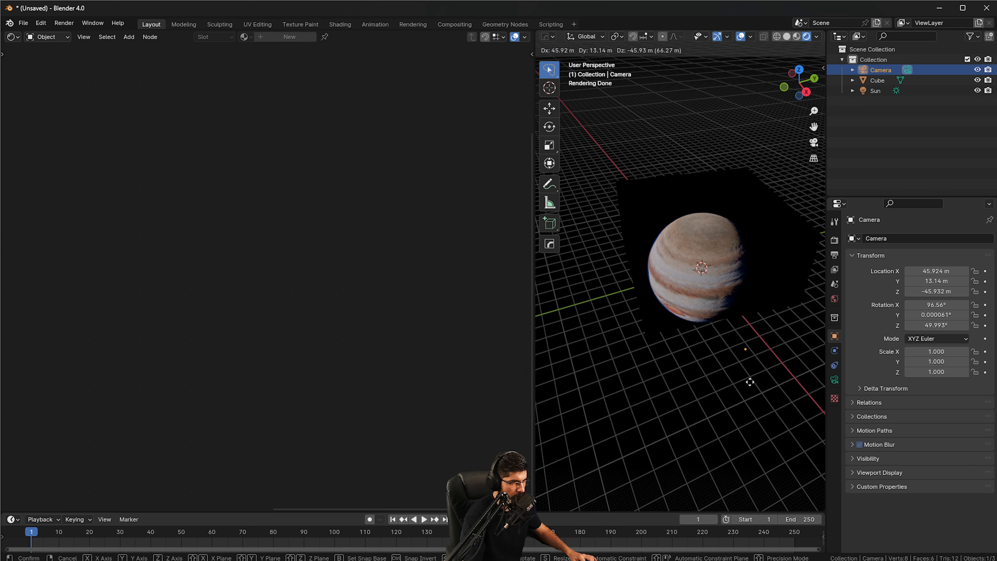
{"action": "right_click", "coordinate": [750, 385]}
- Move the Camera along the X axis in front view to about X 69.2 m
{"action": "middle_click_drag", "start_coordinate": [749, 386], "coordinate": [792, 330]}
{"action": "key", "text": "g"}
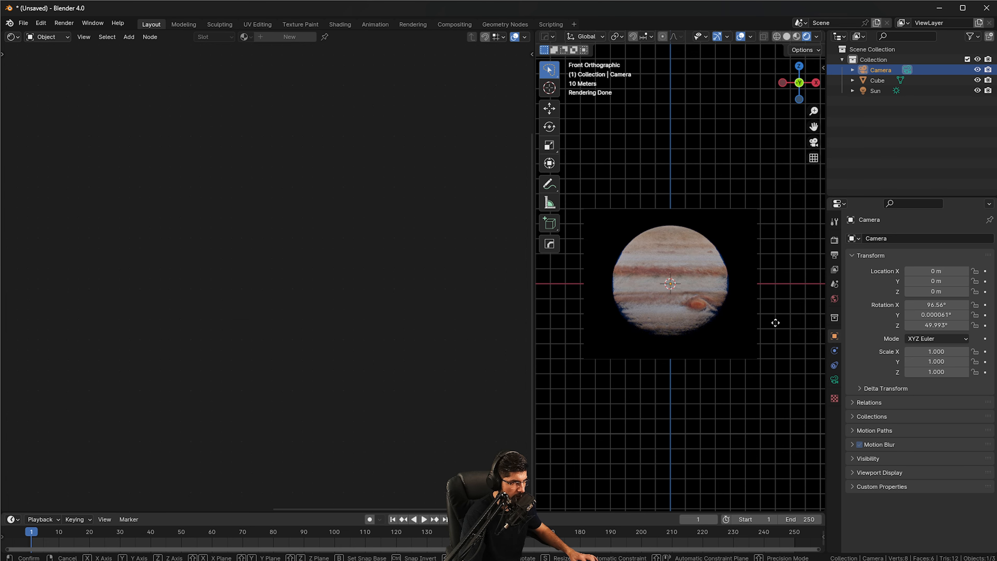
{"action": "key", "text": "x"}
{"action": "left_click", "coordinate": [591, 319]}
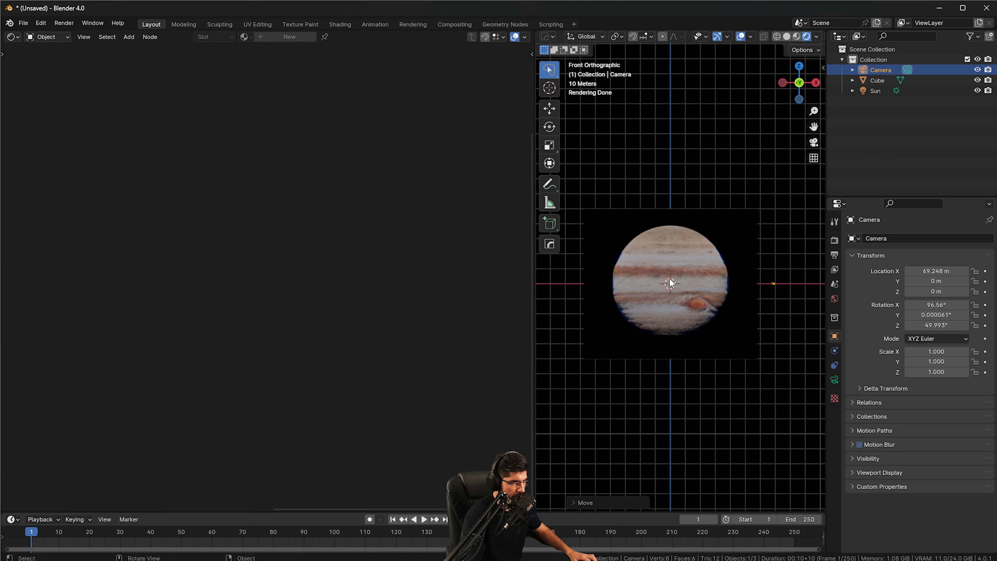
- Rotate the Camera in top view to about Z 105.9° so it faces the planet, and look through it
{"action": "middle_click_drag", "start_coordinate": [669, 277], "coordinate": [746, 334]}
{"action": "scroll", "coordinate": [755, 281], "scroll_direction": "up", "scroll_amount": 6}
{"action": "middle_click_drag", "start_coordinate": [756, 280], "coordinate": [608, 283], "text": "shift"}
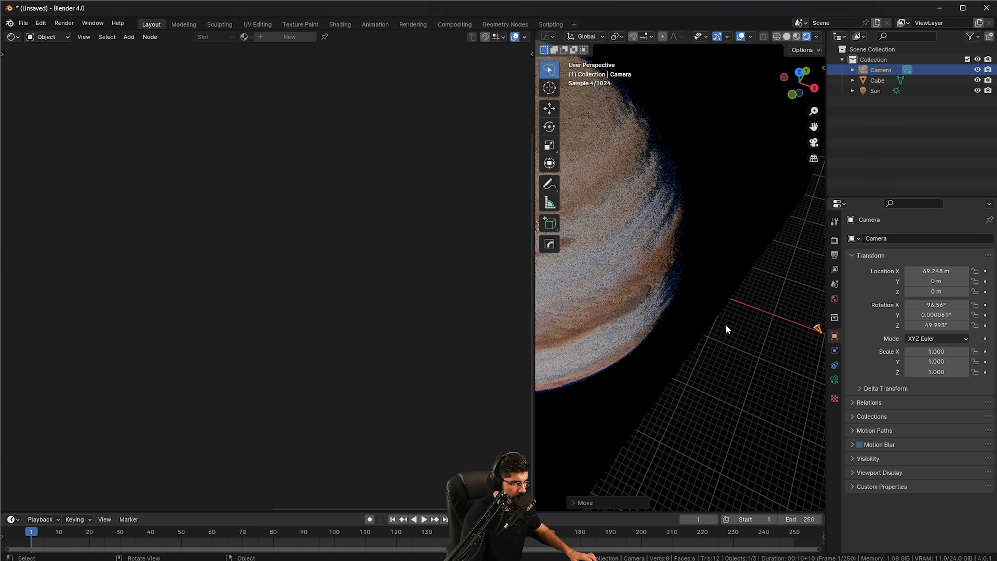
{"action": "middle_click_drag", "start_coordinate": [723, 327], "coordinate": [646, 391], "text": "alt"}
{"action": "key", "text": "r"}
{"action": "left_click", "coordinate": [715, 350]}
{"action": "middle_click_drag", "start_coordinate": [717, 353], "coordinate": [717, 220]}
{"action": "key", "text": "KP_0"}
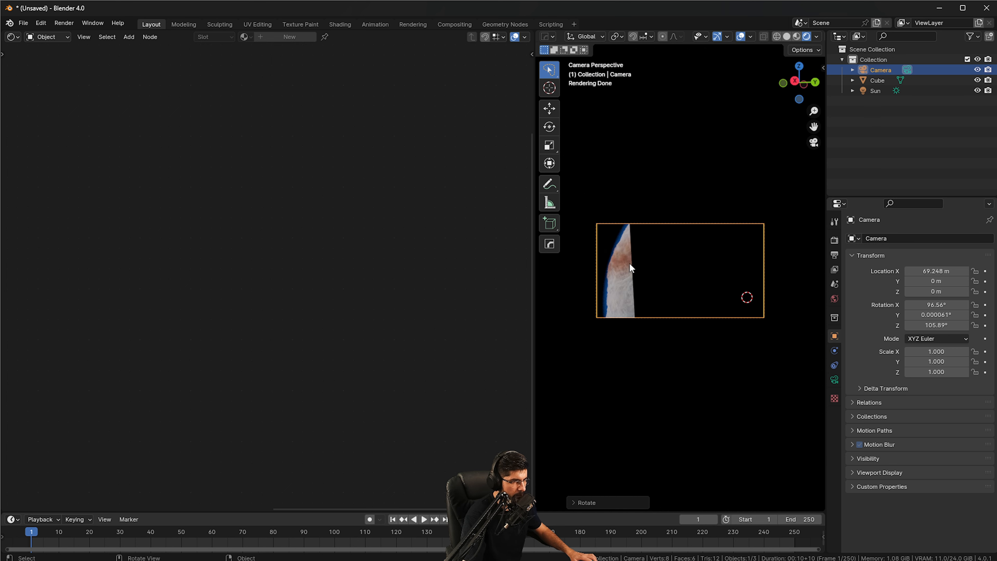
- Set the Camera's Clip End to 100000 m and its Clip Start to 0.001 m
{"action": "left_click", "coordinate": [834, 380]}
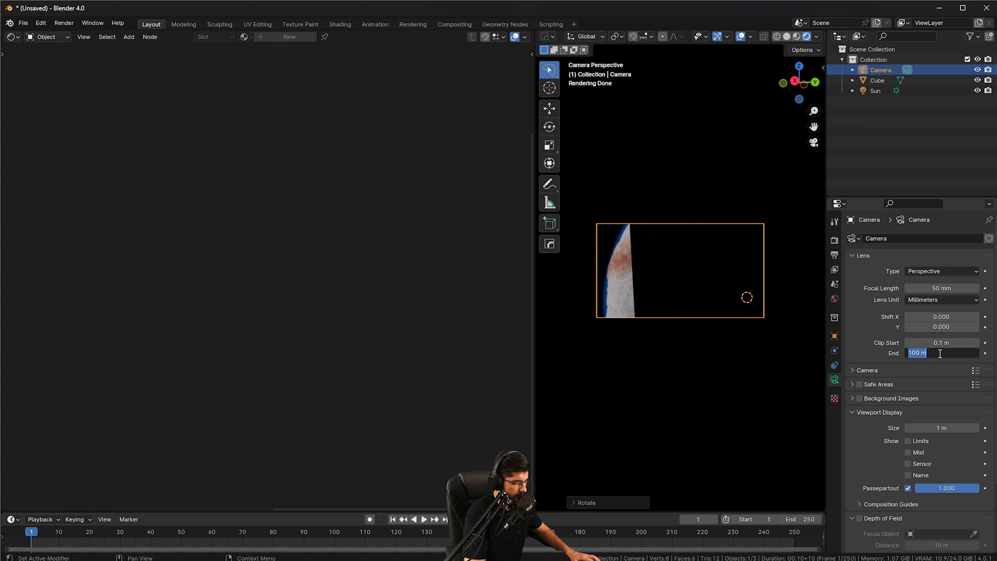
{"action": "type", "text": "00"}
{"action": "key", "text": "Return"}
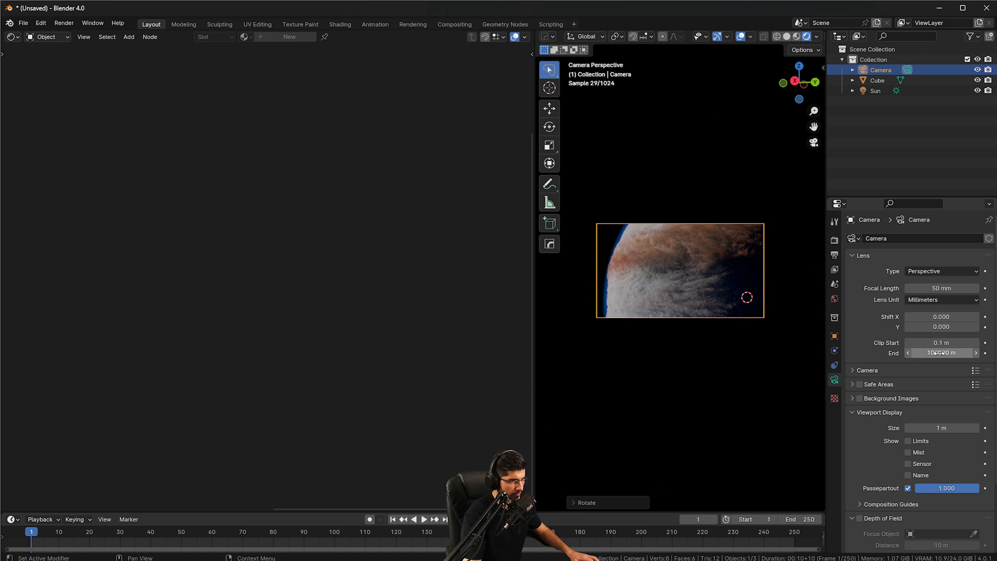
{"action": "left_click_drag", "start_coordinate": [941, 344], "coordinate": [907, 343]}
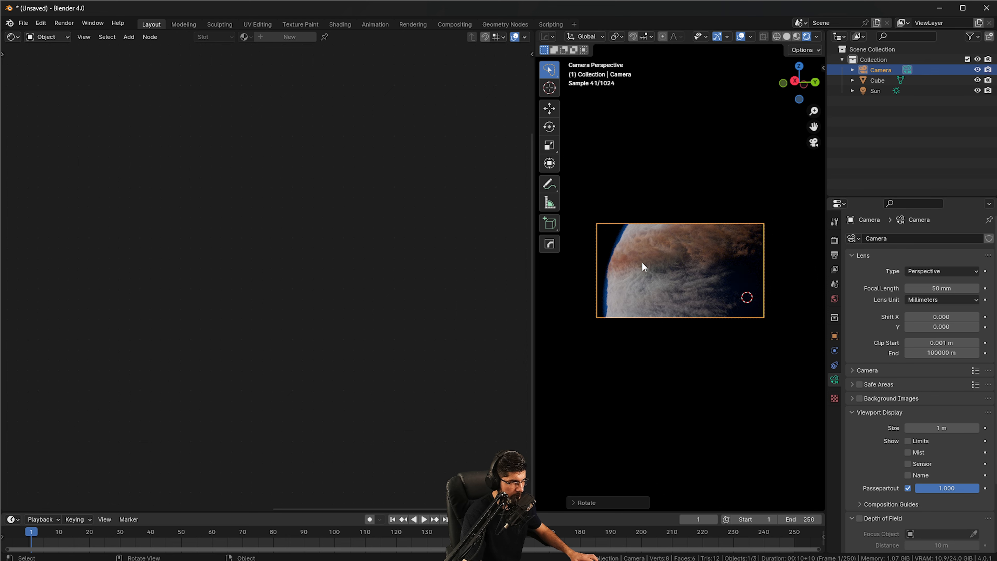
{"action": "key", "text": "q"}
{"action": "mouse_move", "coordinate": [643, 262]}
{"action": "left_click", "coordinate": [680, 272]}
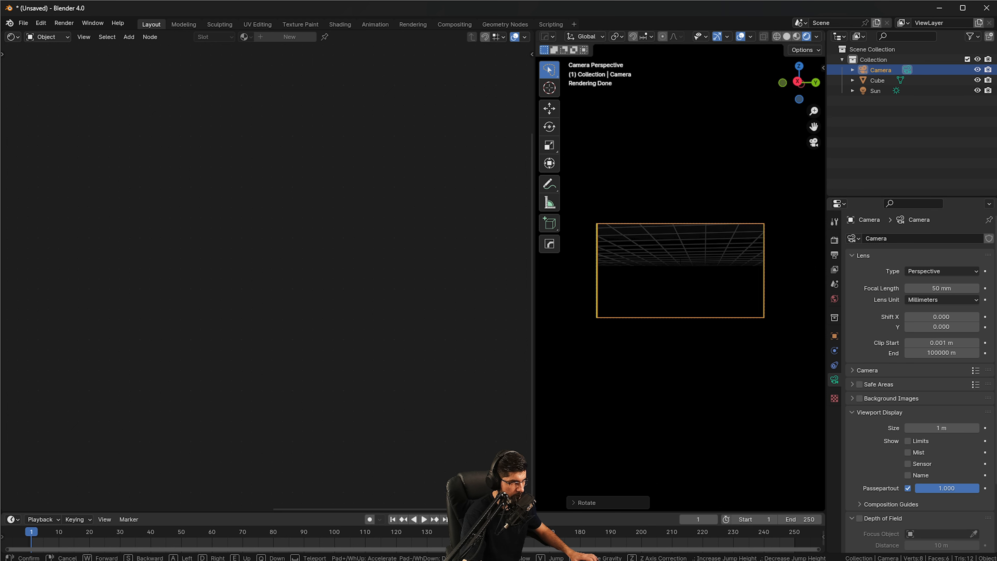
{"action": "right_click", "coordinate": [678, 272]}
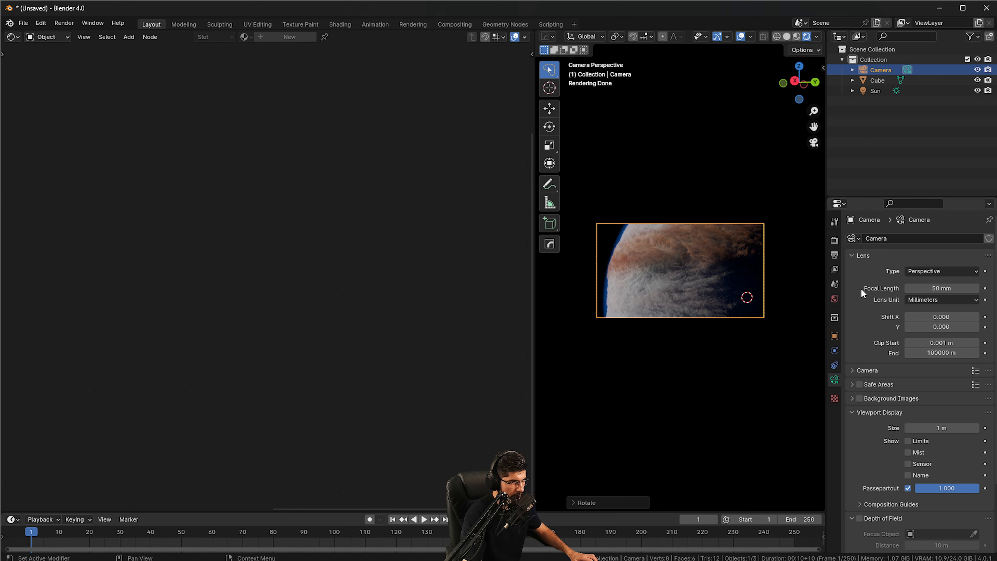
- Adjust the Camera's location until the whole planet fits in the frame, and set its focal length to 23 mm
{"action": "left_click", "coordinate": [836, 336]}
{"action": "left_click_drag", "start_coordinate": [942, 271], "coordinate": [974, 271]}
{"action": "left_click_drag", "start_coordinate": [936, 281], "coordinate": [903, 290]}
{"action": "left_click", "coordinate": [835, 379]}
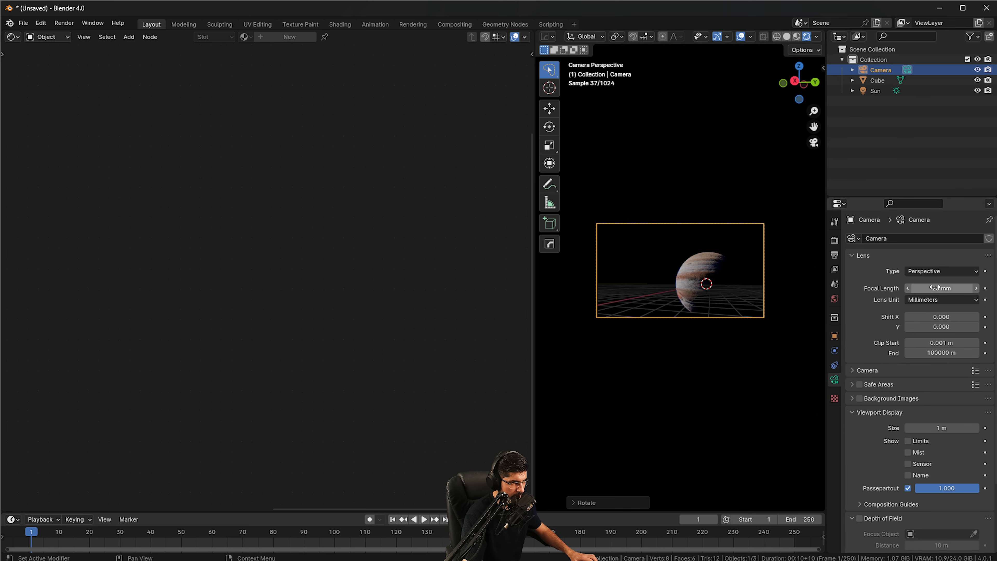
- Widen the 3D viewport so the full camera frame fits, and turn off the viewport overlays
{"action": "left_click_drag", "start_coordinate": [535, 335], "coordinate": [242, 315]}
{"action": "scroll", "coordinate": [527, 296], "scroll_direction": "up", "scroll_amount": 2}
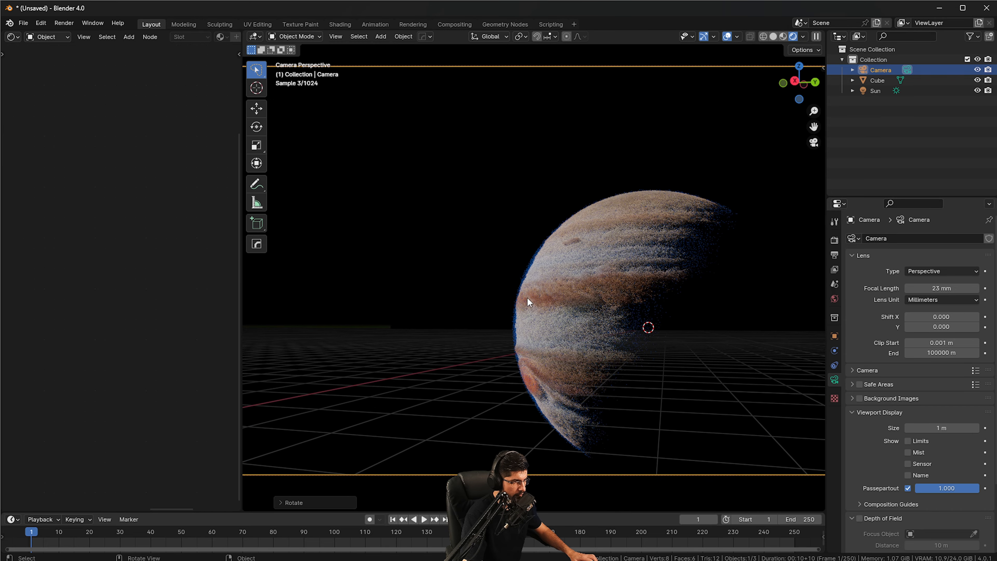
{"action": "middle_click_drag", "start_coordinate": [527, 297], "coordinate": [599, 317]}
{"action": "key", "text": "KP_0"}
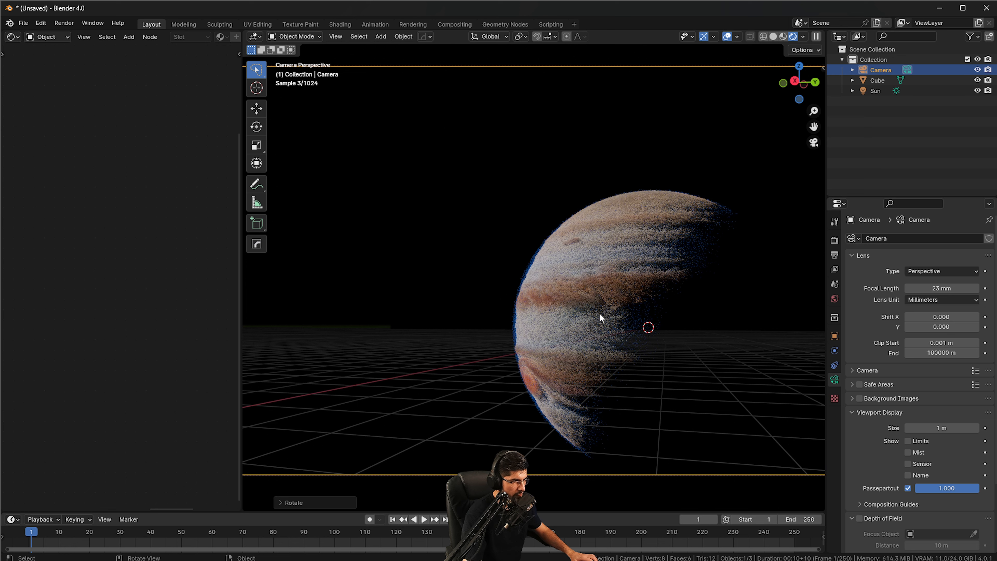
{"action": "scroll", "coordinate": [566, 304], "scroll_direction": "down", "scroll_amount": 2}
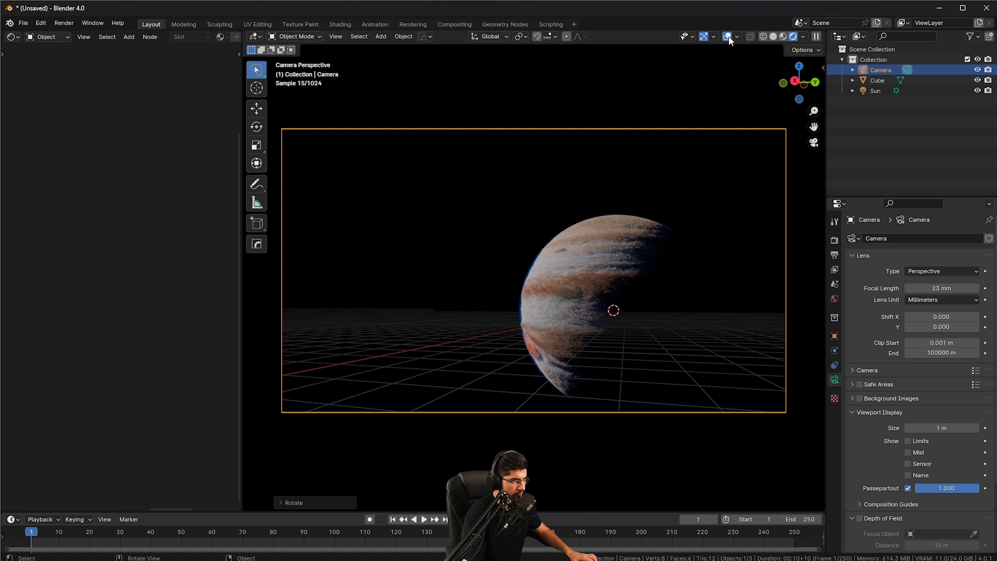
{"action": "left_click", "coordinate": [727, 36]}
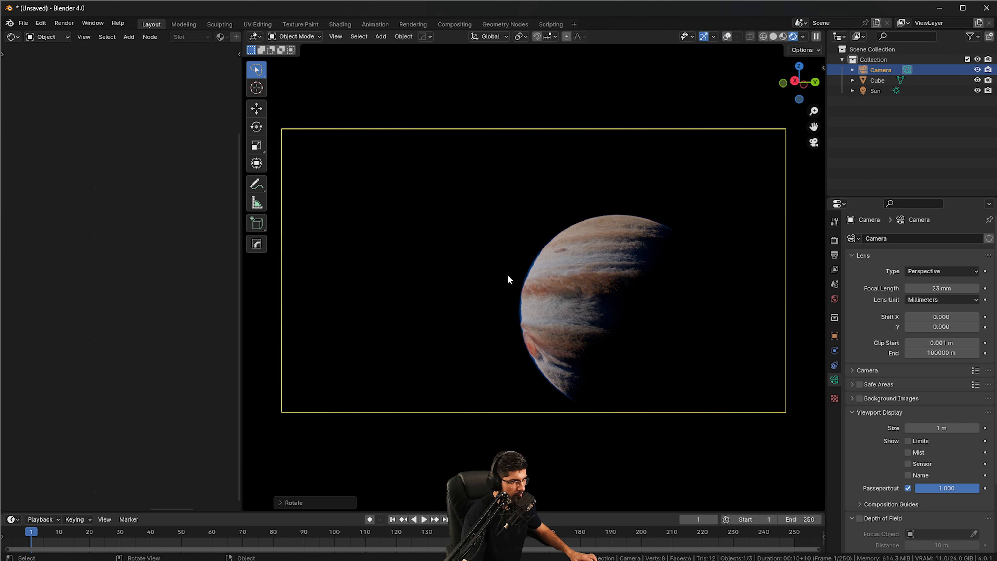
- Try repositioning the Camera and the planet Cube within the camera frame
{"action": "left_click", "coordinate": [567, 302]}
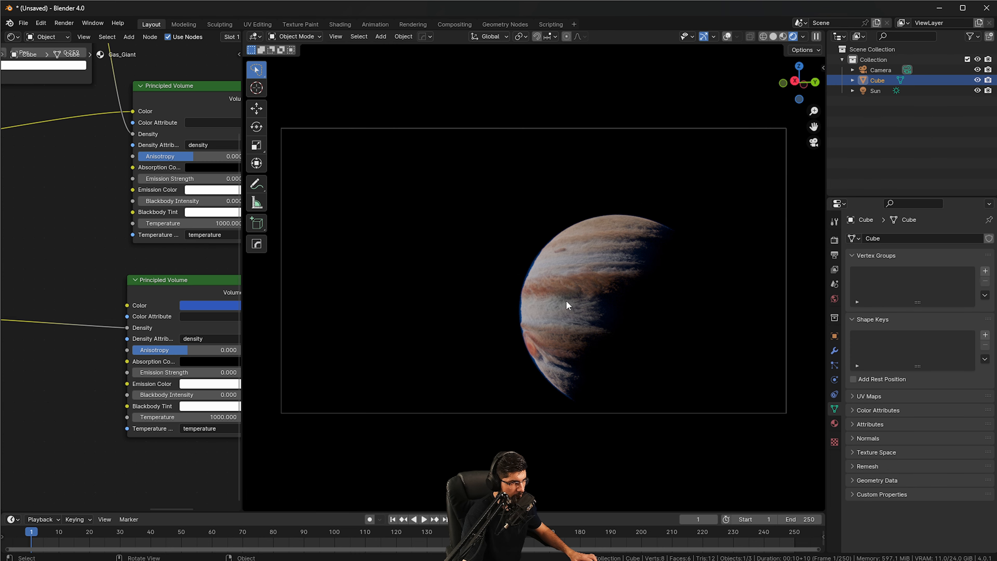
{"action": "left_click", "coordinate": [879, 70]}
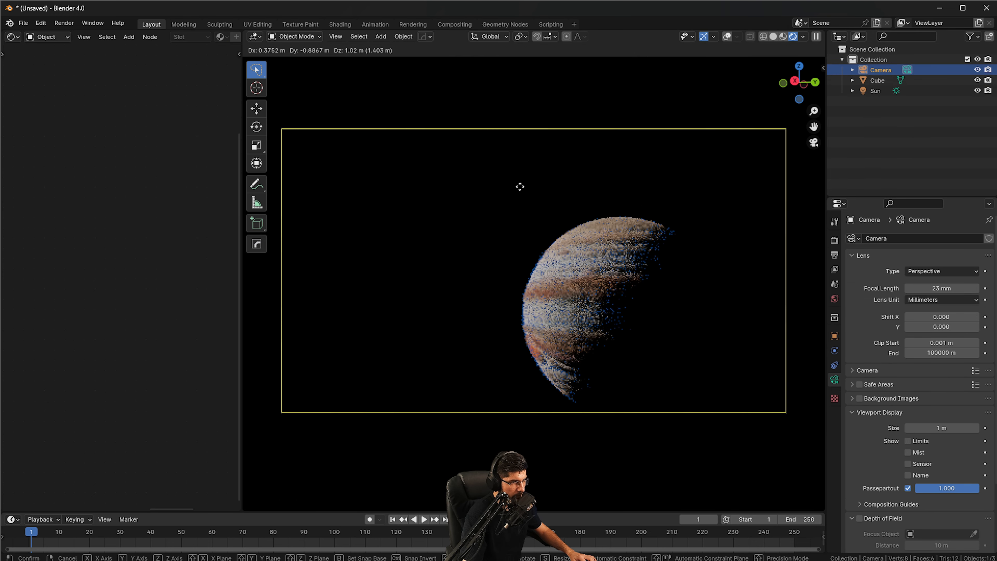
{"action": "left_click", "coordinate": [887, 83]}
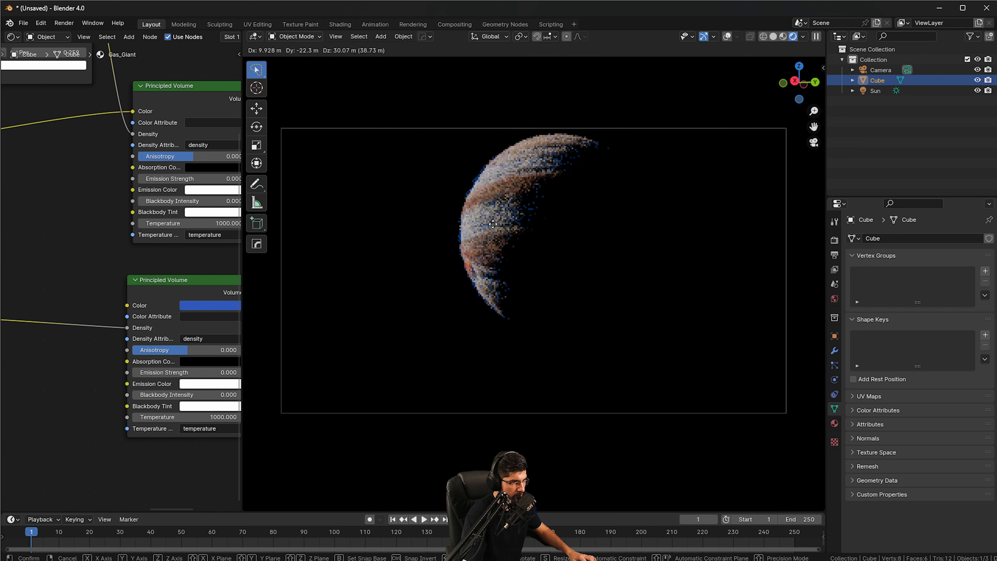
- Try rotating the Sun to light the planet from a different direction
{"action": "left_click", "coordinate": [879, 90]}
{"action": "key", "text": "r"}
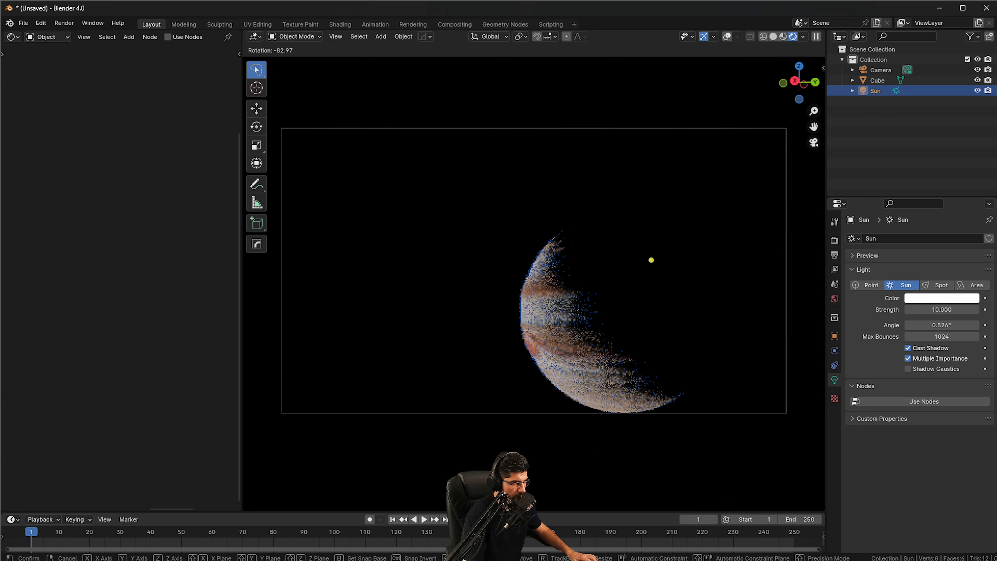
{"action": "left_click", "coordinate": [620, 90]}
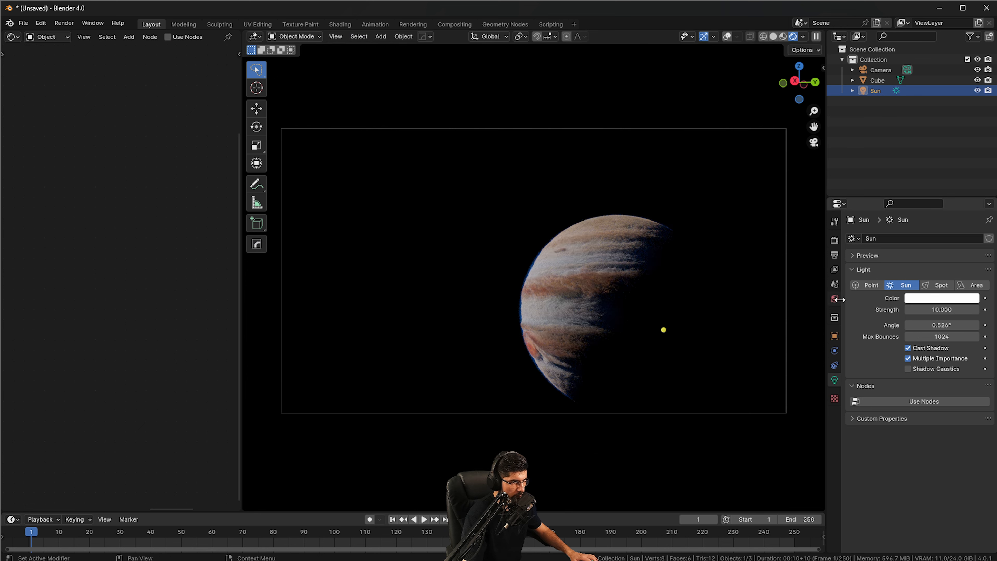
{"action": "left_click", "coordinate": [834, 337]}
{"action": "mouse_move", "coordinate": [937, 325]}
{"action": "left_mouse_down"}
{"action": "mouse_move", "coordinate": [996, 325]}
{"action": "mouse_move", "coordinate": [938, 325]}
{"action": "left_mouse_up"}
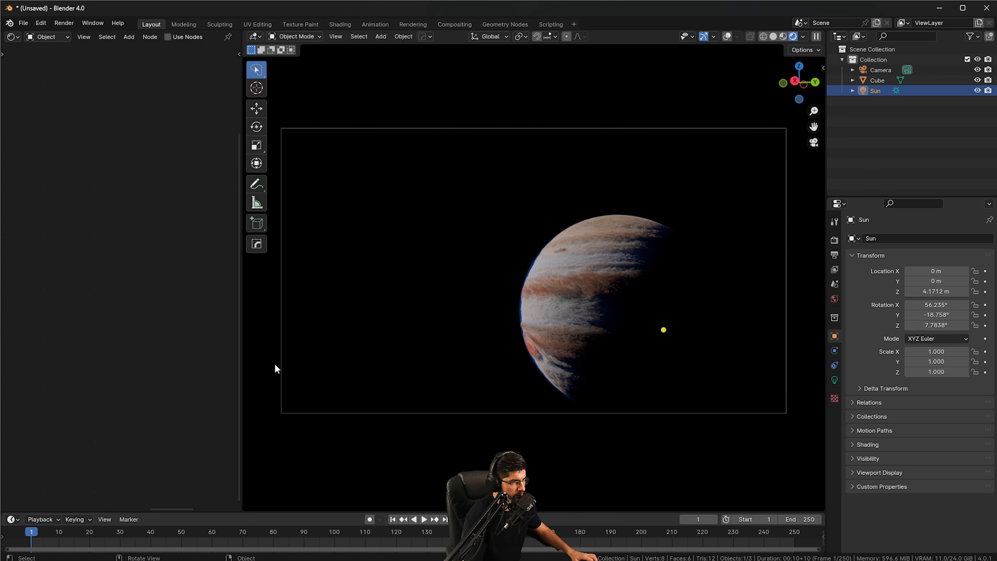
- Widen the shader editor and select the Cube to review its Gas_Giant node tree
{"action": "left_click_drag", "start_coordinate": [244, 350], "coordinate": [627, 373]}
{"action": "left_click", "coordinate": [745, 337]}
{"action": "scroll", "coordinate": [296, 279], "scroll_direction": "down", "scroll_amount": 3}
{"action": "middle_click_drag", "start_coordinate": [296, 278], "coordinate": [504, 269]}
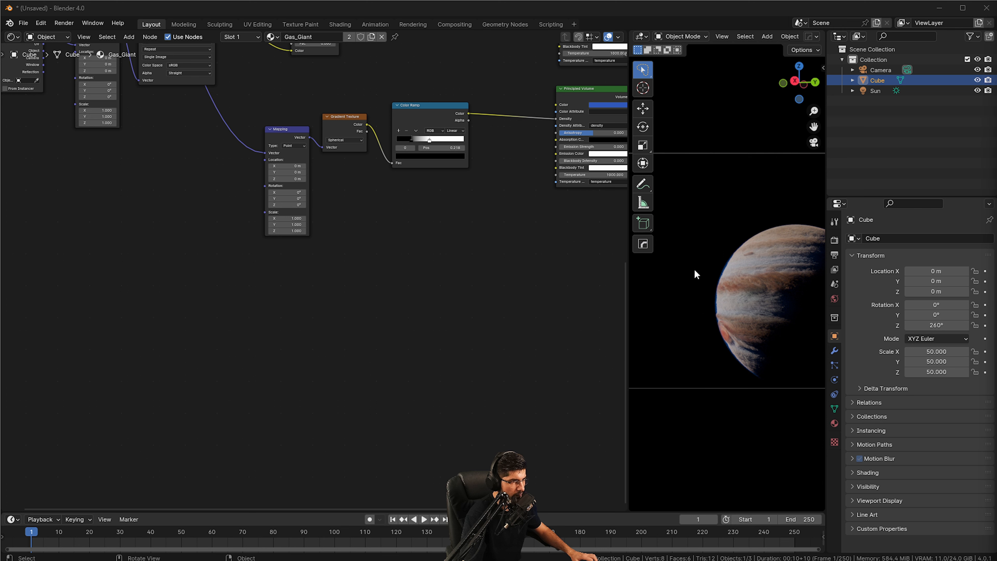
{"action": "mouse_move", "coordinate": [687, 306]}
{"action": "middle_mouse_down", "text": "shift"}
{"action": "mouse_move", "coordinate": [663, 301]}
{"action": "mouse_move", "coordinate": [684, 278]}
{"action": "mouse_move", "coordinate": [685, 294]}
{"action": "middle_mouse_up", "text": "shift"}
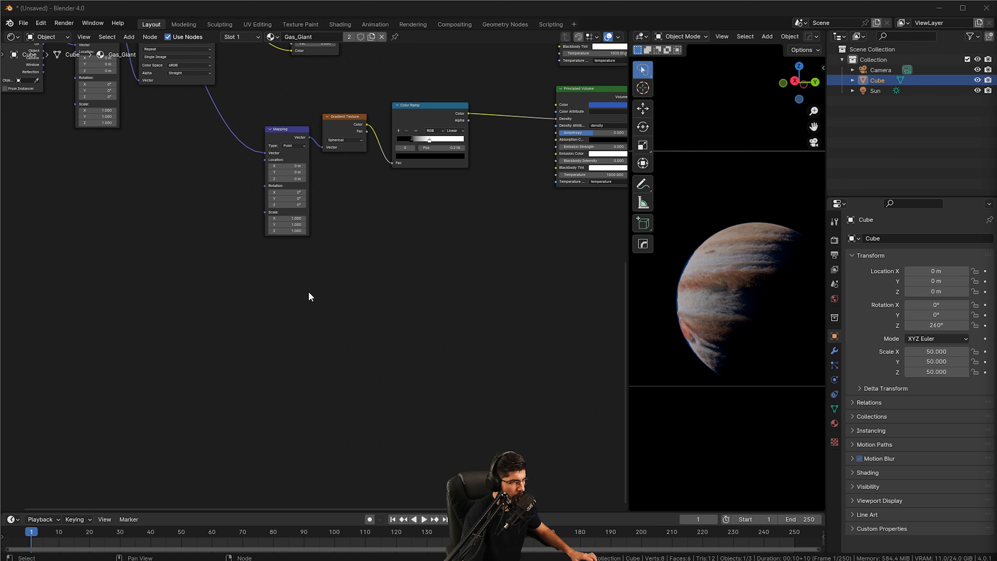
{"action": "middle_click_drag", "start_coordinate": [309, 293], "coordinate": [273, 418]}
{"action": "middle_click_drag", "start_coordinate": [434, 270], "coordinate": [406, 352]}
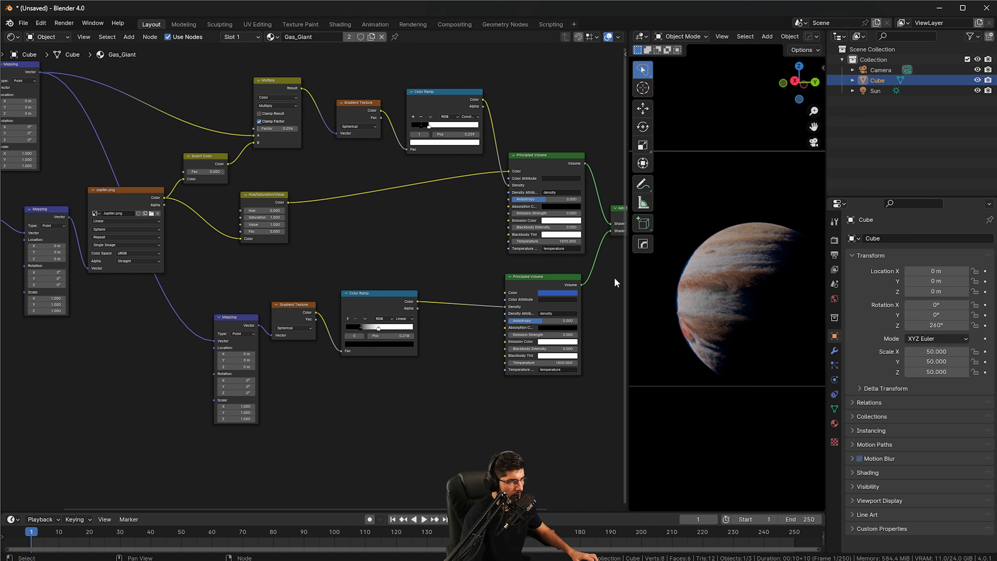
{"action": "middle_click_drag", "start_coordinate": [319, 296], "coordinate": [402, 256]}
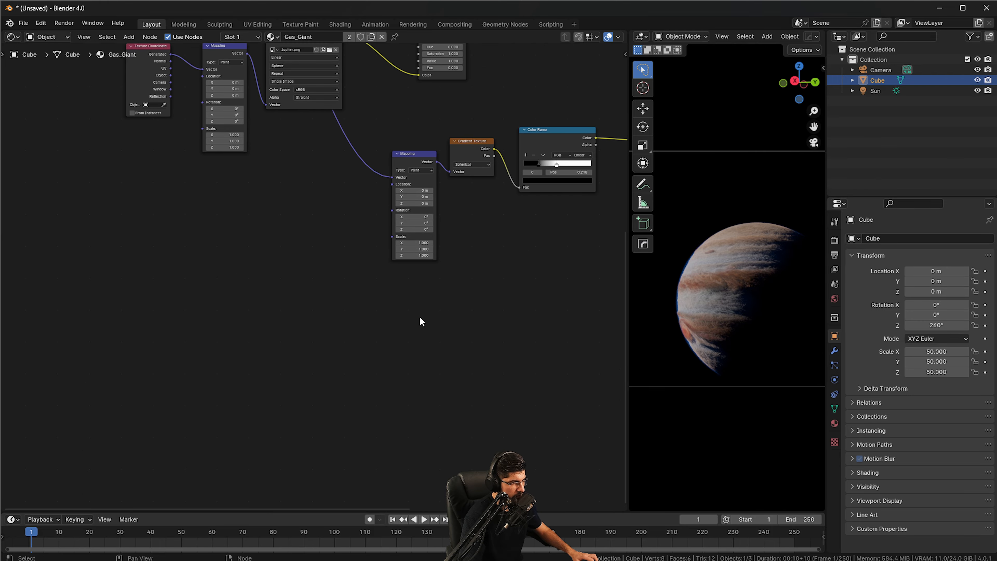
{"action": "middle_click_drag", "start_coordinate": [439, 306], "coordinate": [421, 240]}
{"action": "scroll", "coordinate": [395, 324], "scroll_direction": "up", "scroll_amount": 6}
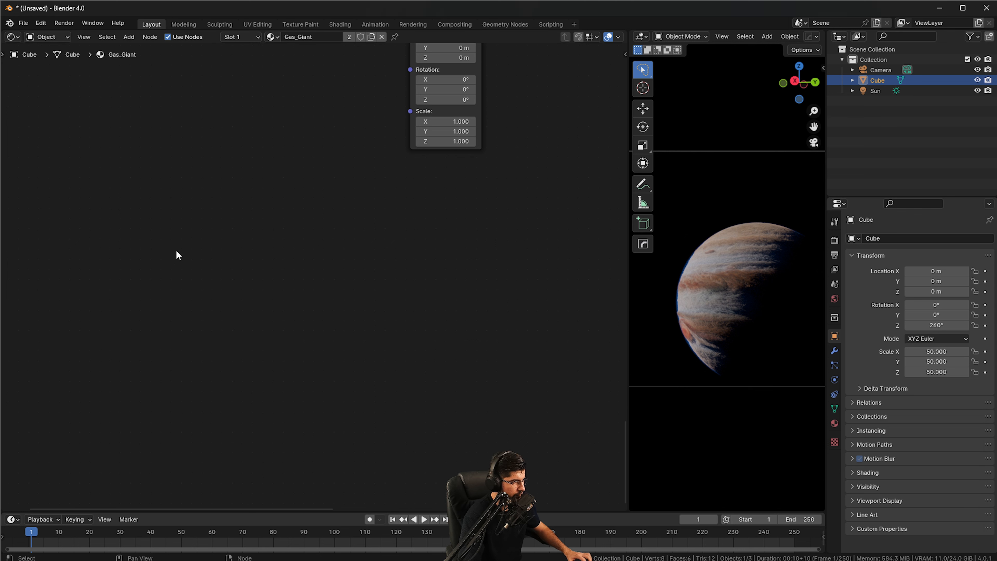
{"action": "key", "text": "ctrl+v"}
{"action": "key", "text": "ctrl+z"}
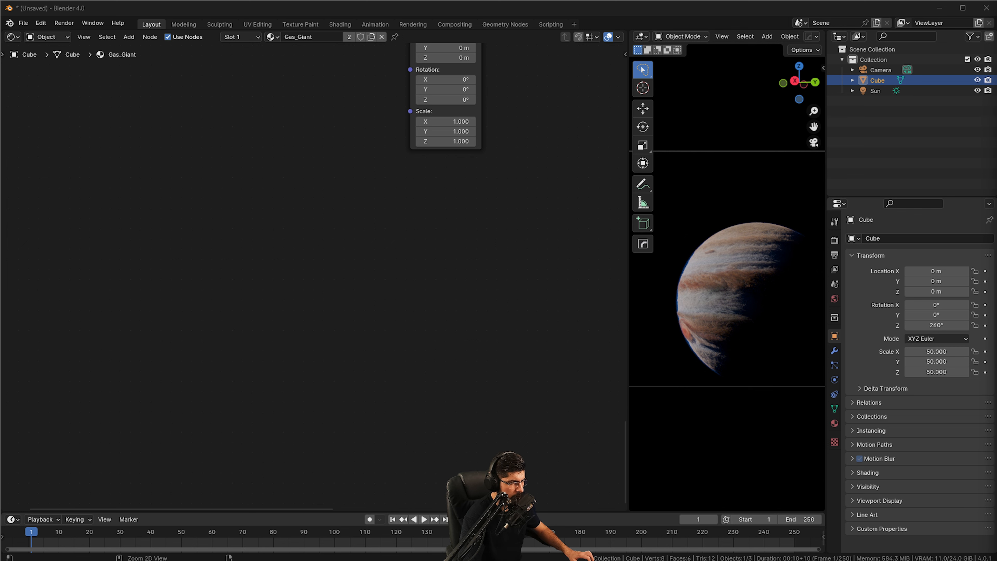
{"action": "key", "text": "ctrl+v"}
{"action": "key", "text": "ctrl+z"}
{"action": "middle_click_drag", "start_coordinate": [363, 295], "coordinate": [333, 295]}
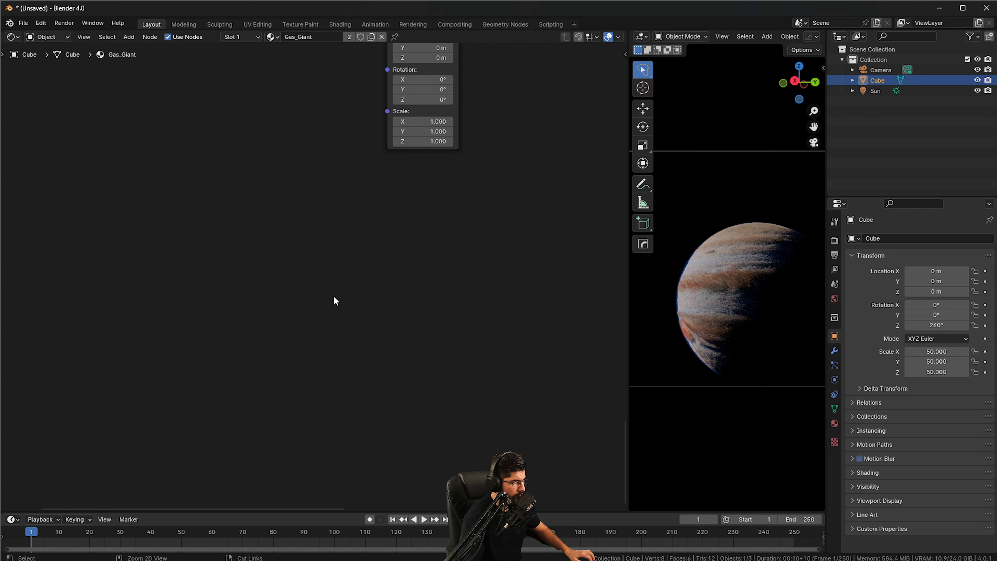
- Paste the copied Texture Coordinate, two Mapping, Noise Texture, Mix and Voronoi Texture nodes into Gas_Giant below the atmosphere's Mapping node
{"action": "middle_click_drag", "start_coordinate": [315, 229], "coordinate": [410, 269]}
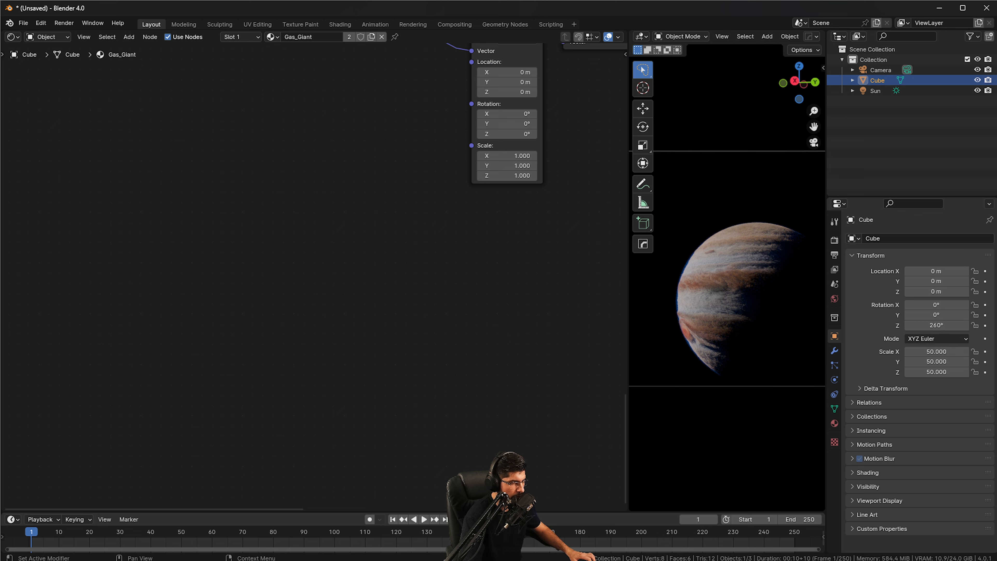
{"action": "middle_click_drag", "start_coordinate": [244, 285], "coordinate": [233, 274]}
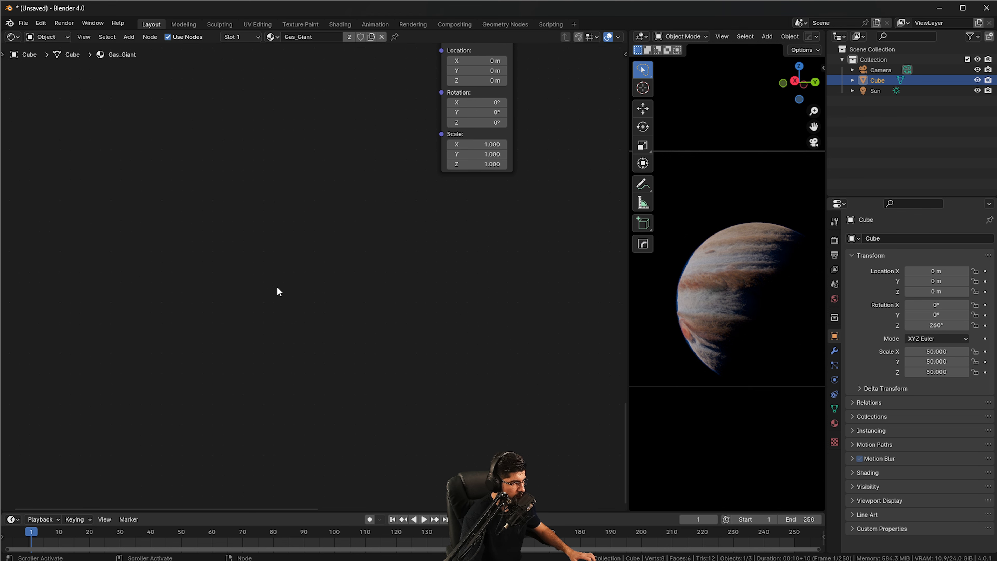
{"action": "key", "text": "ctrl+v"}
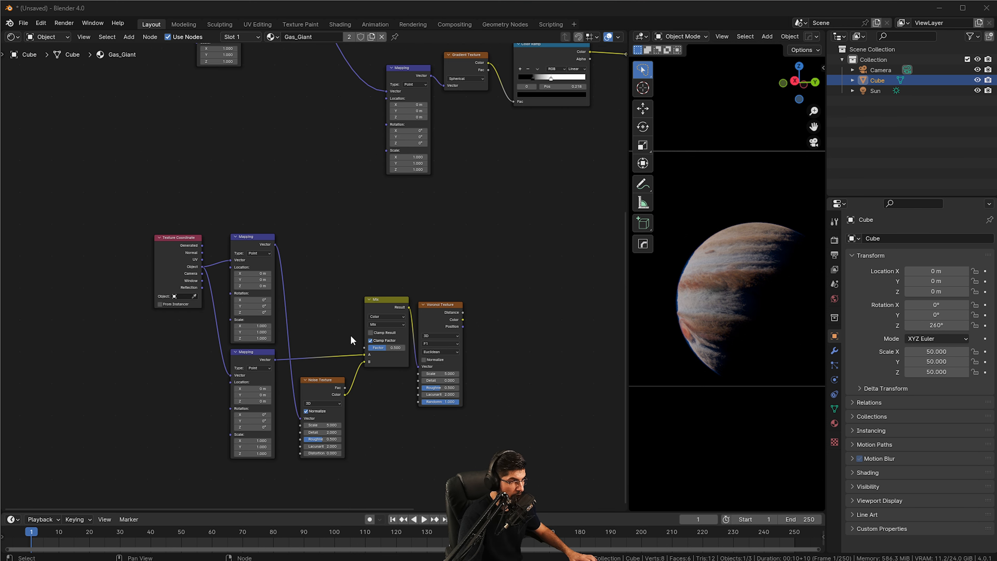
{"action": "scroll", "coordinate": [229, 328], "scroll_direction": "up", "scroll_amount": 4}
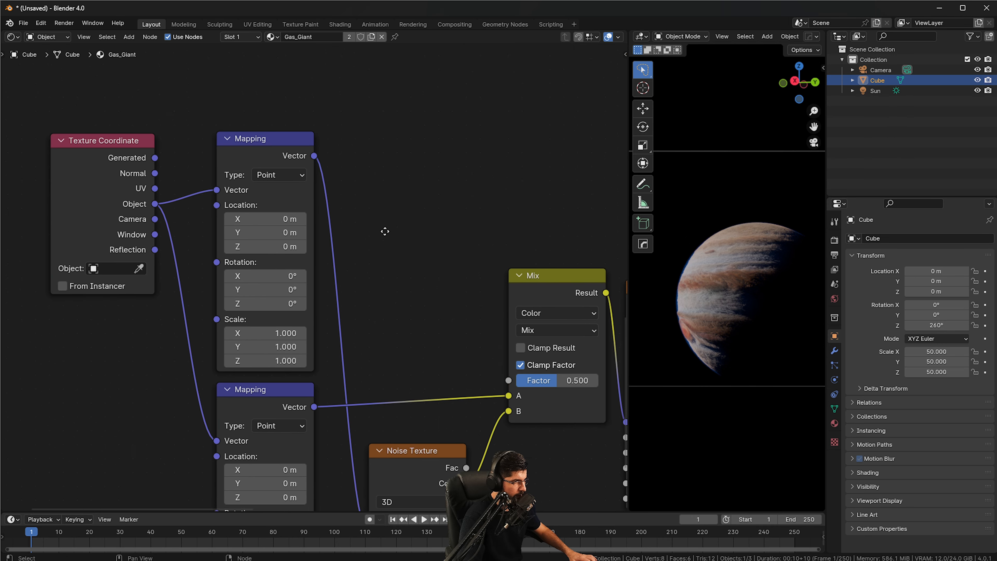
- Examine how the pasted Texture Coordinate, Mapping, Noise Texture and Mix nodes are connected
{"action": "left_click", "coordinate": [100, 195]}
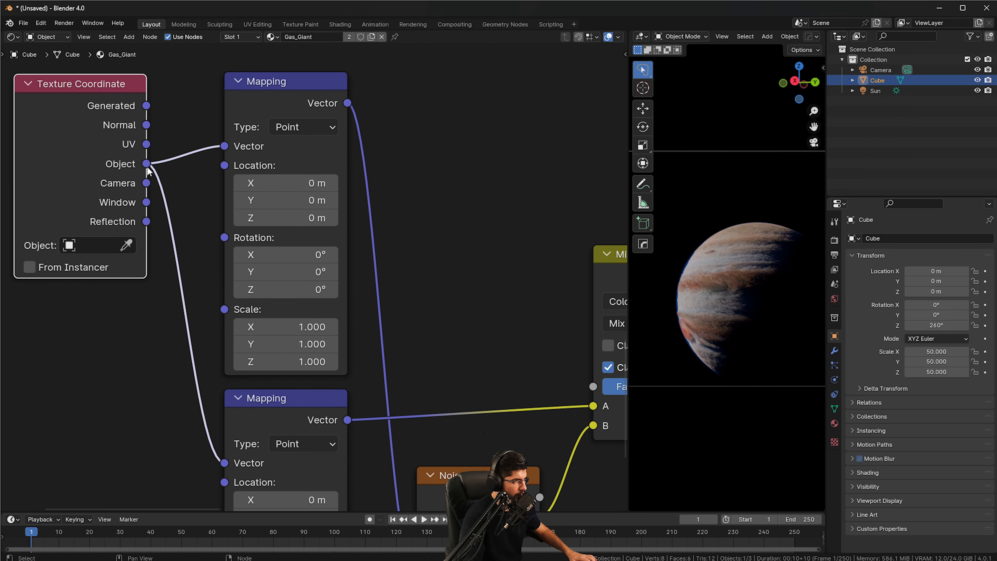
{"action": "left_click", "coordinate": [280, 159]}
{"action": "middle_click_drag", "start_coordinate": [320, 411], "coordinate": [344, 304]}
{"action": "scroll", "coordinate": [416, 330], "scroll_direction": "down", "scroll_amount": 1}
{"action": "middle_click_drag", "start_coordinate": [428, 334], "coordinate": [346, 284]}
{"action": "scroll", "coordinate": [331, 279], "scroll_direction": "down", "scroll_amount": 3}
{"action": "middle_click_drag", "start_coordinate": [309, 178], "coordinate": [307, 226]}
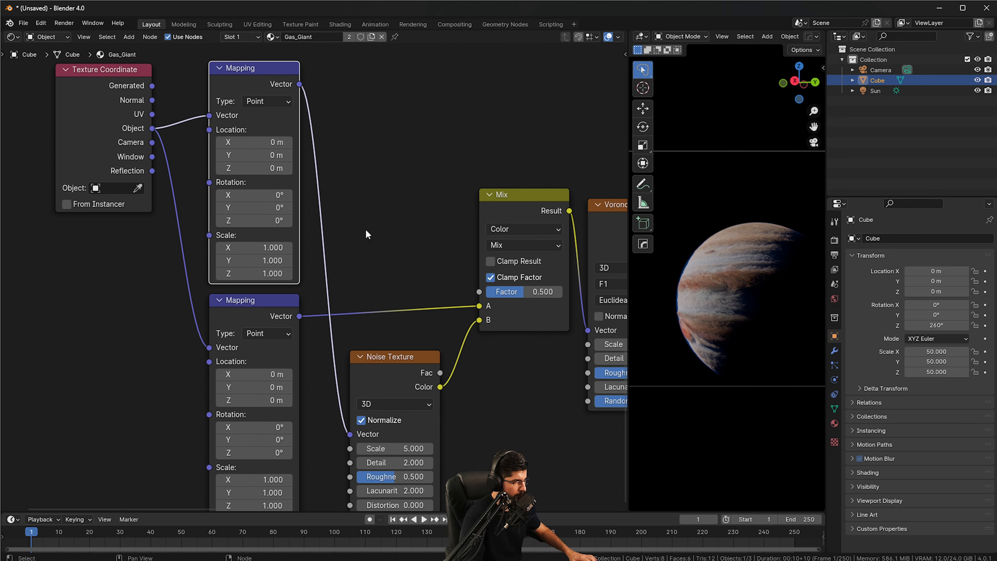
- Set the Voronoi Texture's distance metric to Chebychev
{"action": "middle_click_drag", "start_coordinate": [401, 386], "coordinate": [382, 325]}
{"action": "scroll", "coordinate": [383, 328], "scroll_direction": "up", "scroll_amount": 1}
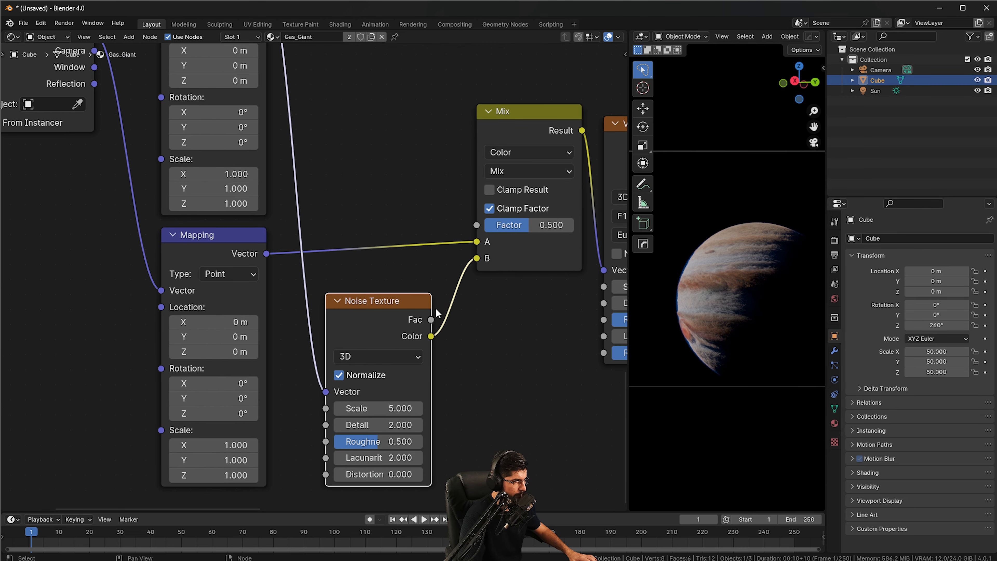
{"action": "middle_click_drag", "start_coordinate": [437, 311], "coordinate": [413, 309]}
{"action": "left_click", "coordinate": [216, 251]}
{"action": "left_click", "coordinate": [535, 239]}
{"action": "middle_click_drag", "start_coordinate": [583, 227], "coordinate": [407, 256]}
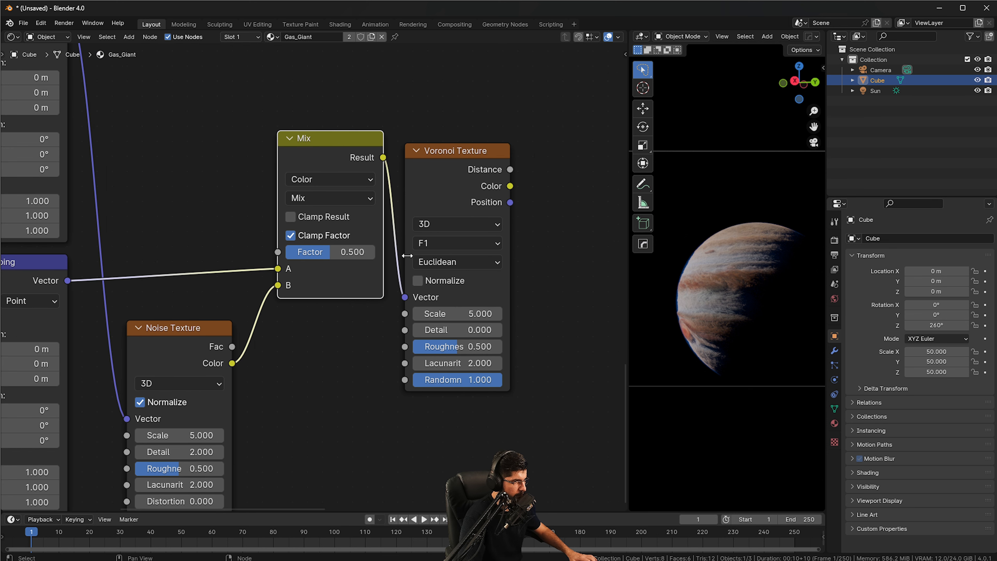
{"action": "left_click", "coordinate": [457, 178]}
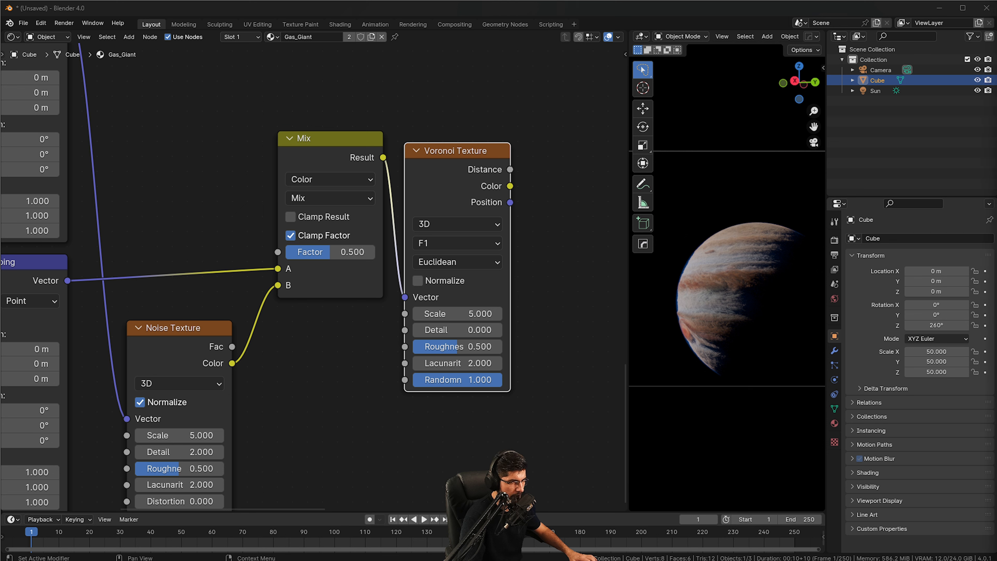
{"action": "left_click", "coordinate": [444, 263]}
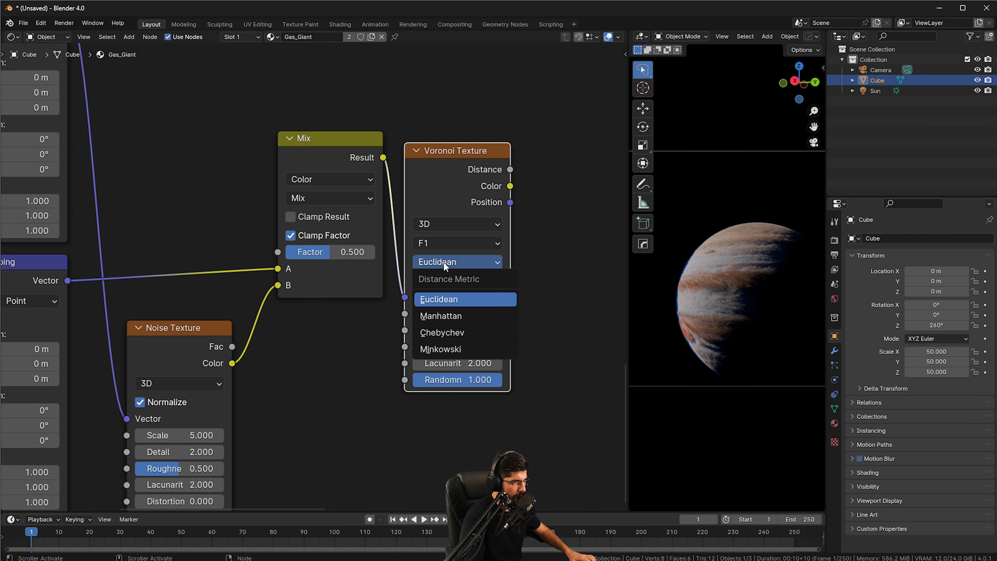
{"action": "left_click", "coordinate": [448, 338]}
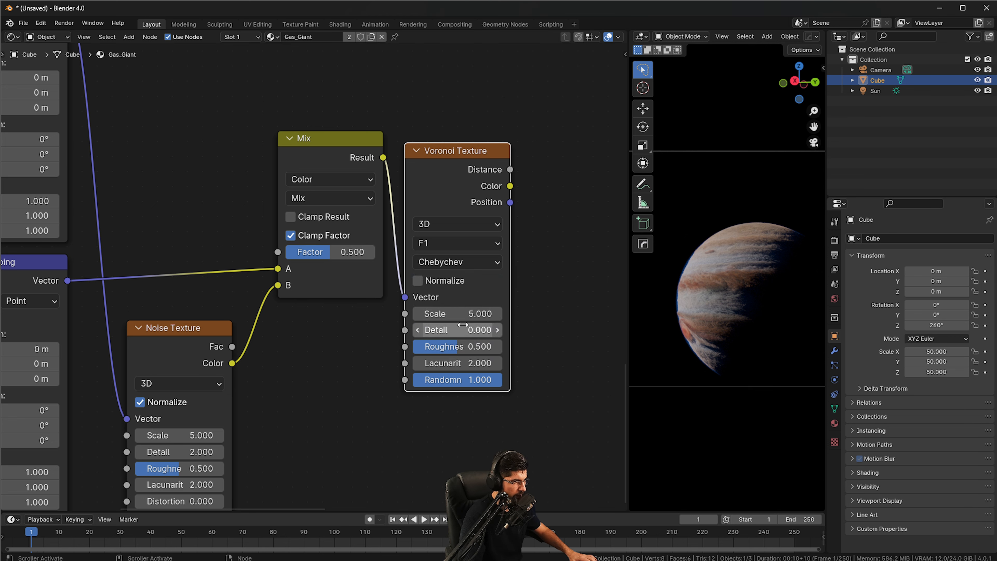
- Move the whole pasted group, from Texture Coordinate to Voronoi Texture, up to just below the Jupiter.png texture and its Mapping node
{"action": "scroll", "coordinate": [432, 322], "scroll_direction": "down", "scroll_amount": 7}
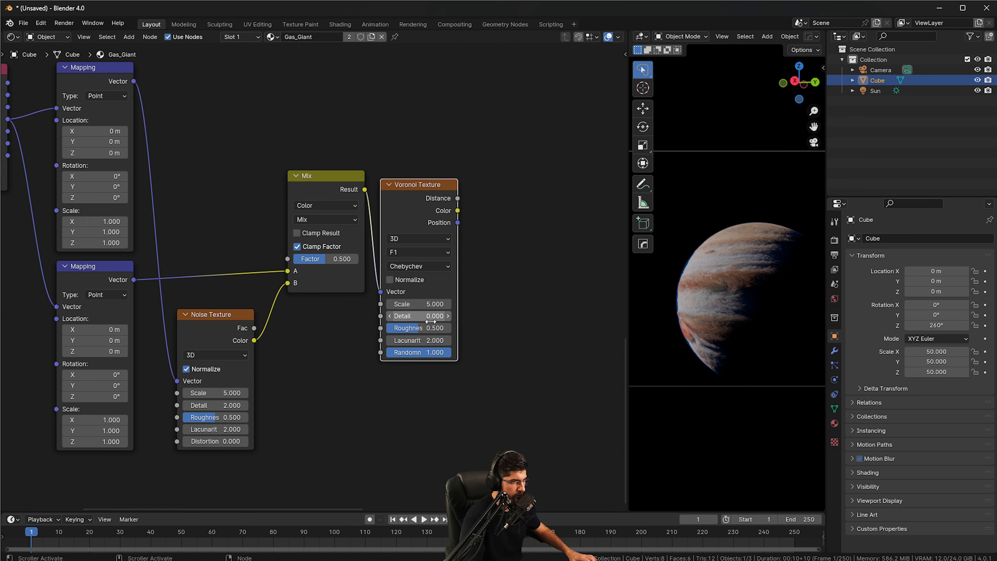
{"action": "middle_click_drag", "start_coordinate": [311, 229], "coordinate": [433, 272]}
{"action": "left_click_drag", "start_coordinate": [552, 161], "coordinate": [174, 445]}
{"action": "middle_click_drag", "start_coordinate": [332, 200], "coordinate": [333, 237]}
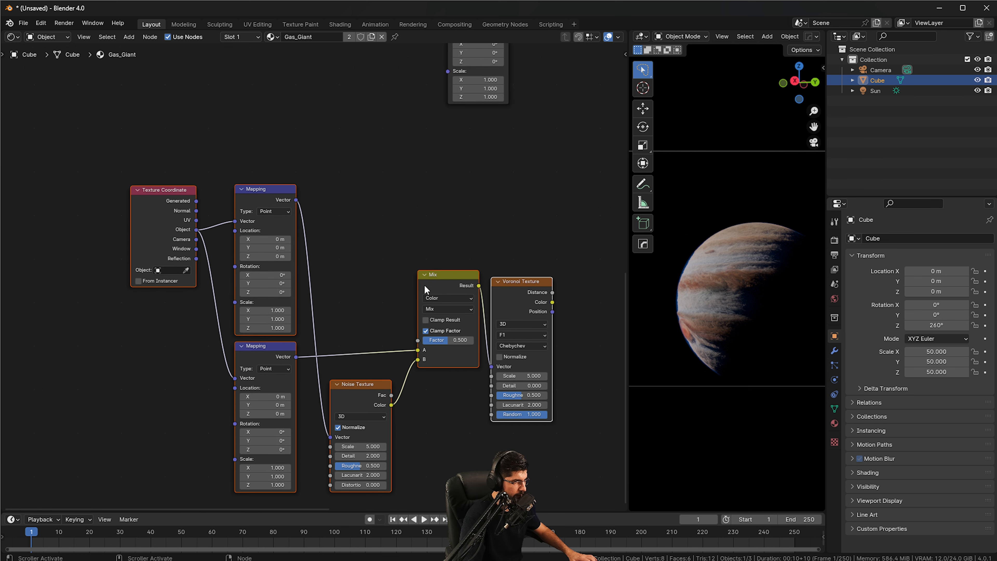
{"action": "left_click_drag", "start_coordinate": [441, 286], "coordinate": [417, 125]}
{"action": "middle_click_drag", "start_coordinate": [404, 108], "coordinate": [357, 385]}
{"action": "left_click_drag", "start_coordinate": [362, 405], "coordinate": [253, 321]}
{"action": "left_click", "coordinate": [301, 263]}
{"action": "middle_click_drag", "start_coordinate": [307, 252], "coordinate": [272, 265]}
{"action": "middle_click_drag", "start_coordinate": [351, 336], "coordinate": [321, 352]}
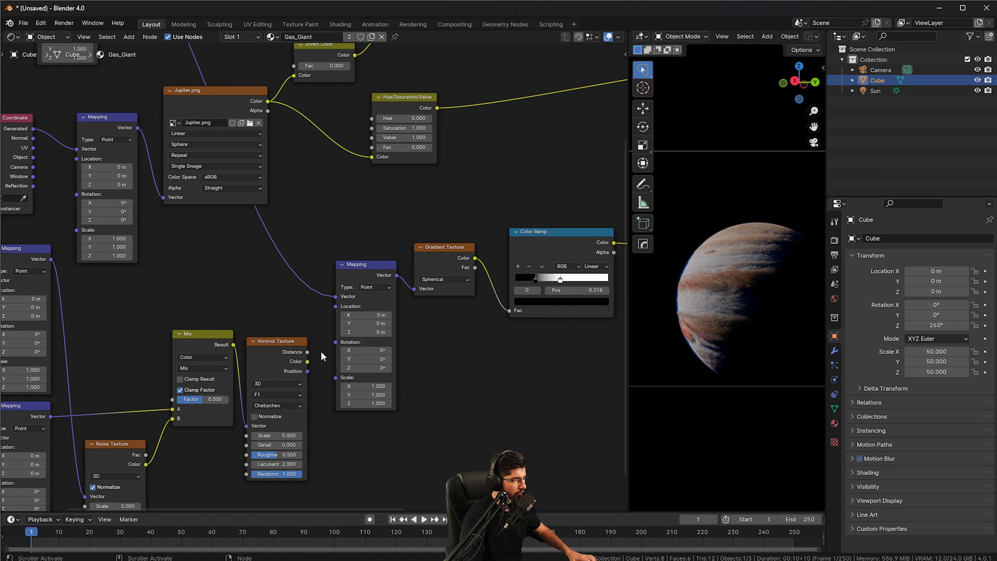
- Connect the Voronoi Texture's Color output to the Color inputs of both Hue/Saturation/Value and Invert Color, replacing Jupiter.png
{"action": "left_click_drag", "start_coordinate": [308, 362], "coordinate": [371, 156]}
{"action": "middle_click_drag", "start_coordinate": [276, 230], "coordinate": [310, 291]}
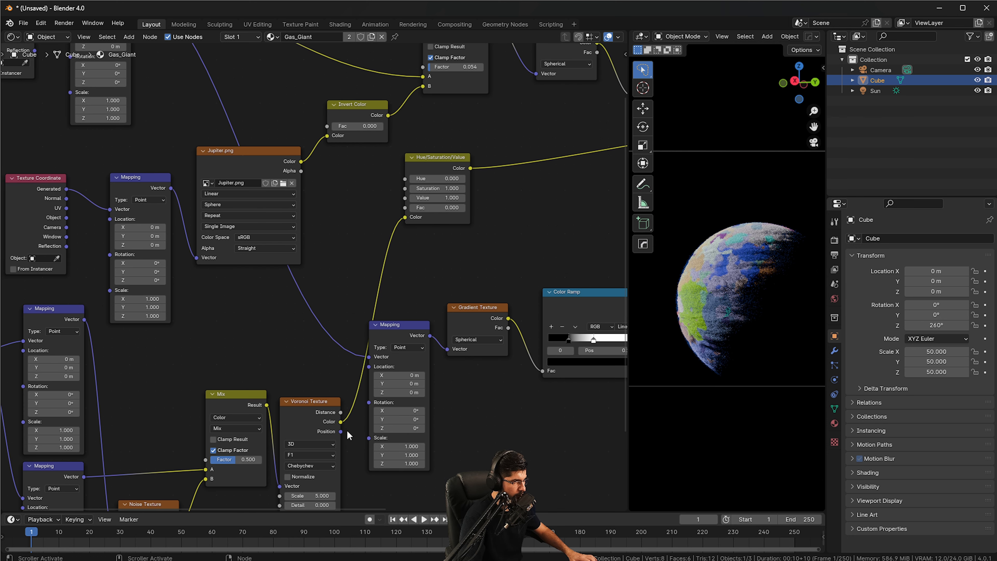
{"action": "left_click_drag", "start_coordinate": [342, 422], "coordinate": [328, 135]}
{"action": "middle_click_drag", "start_coordinate": [332, 166], "coordinate": [287, 255]}
- Widen the 3D viewport and inspect the Voronoi pattern on the planet's surface up close
{"action": "scroll", "coordinate": [727, 277], "scroll_direction": "up", "scroll_amount": 5}
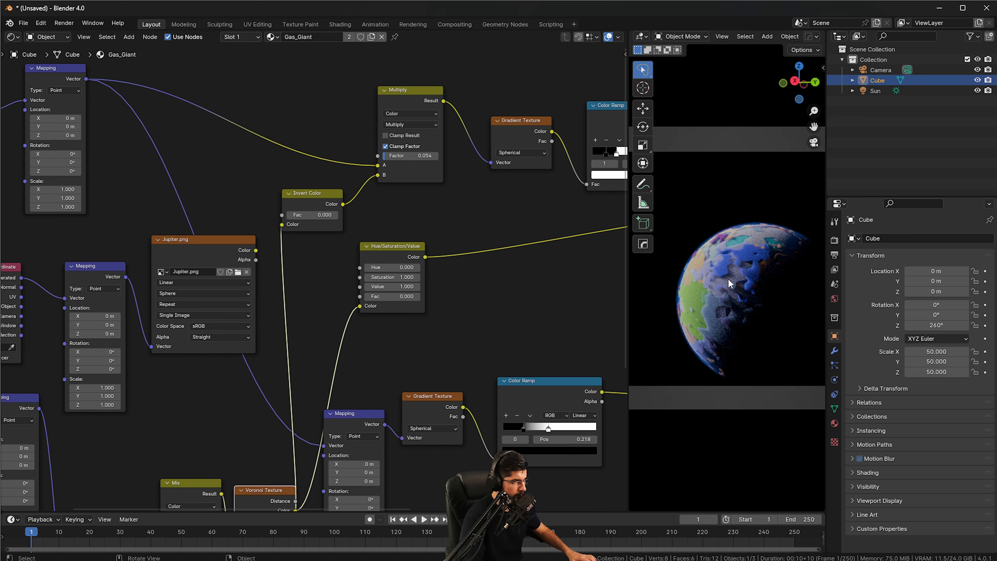
{"action": "scroll", "coordinate": [709, 318], "scroll_direction": "down", "scroll_amount": 3}
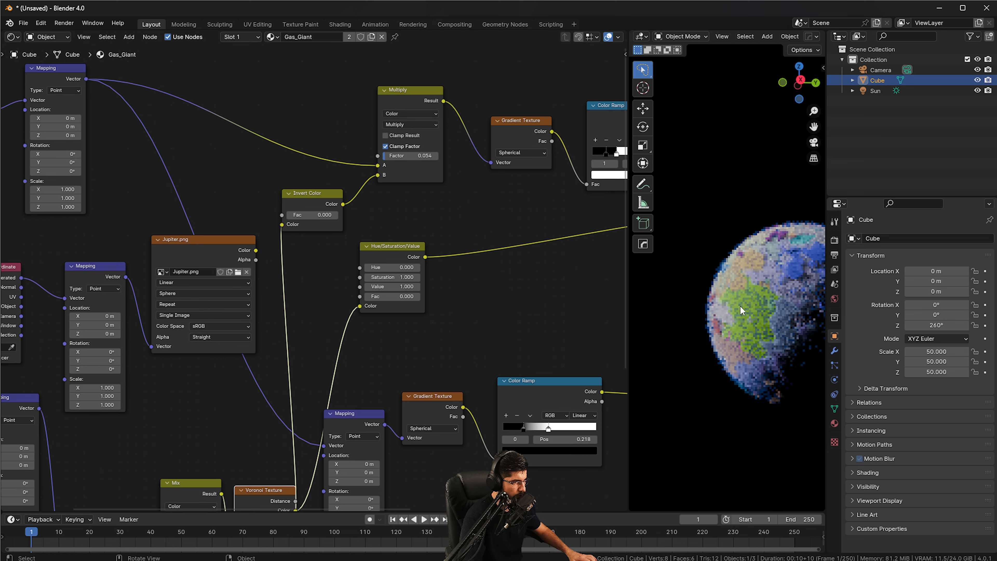
{"action": "left_click_drag", "start_coordinate": [628, 330], "coordinate": [504, 330]}
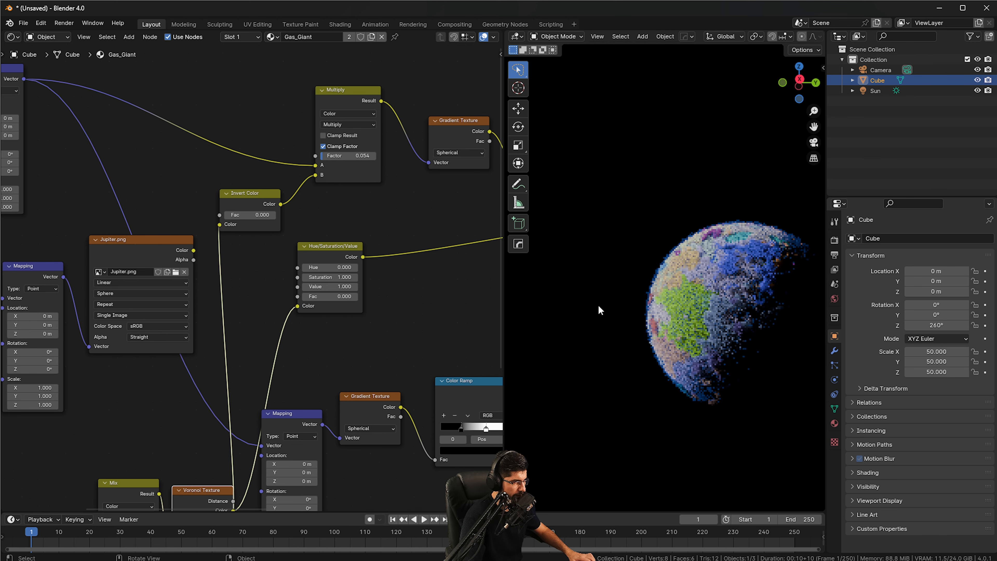
{"action": "scroll", "coordinate": [645, 301], "scroll_direction": "up", "scroll_amount": 2}
{"action": "scroll", "coordinate": [648, 287], "scroll_direction": "up", "scroll_amount": 3}
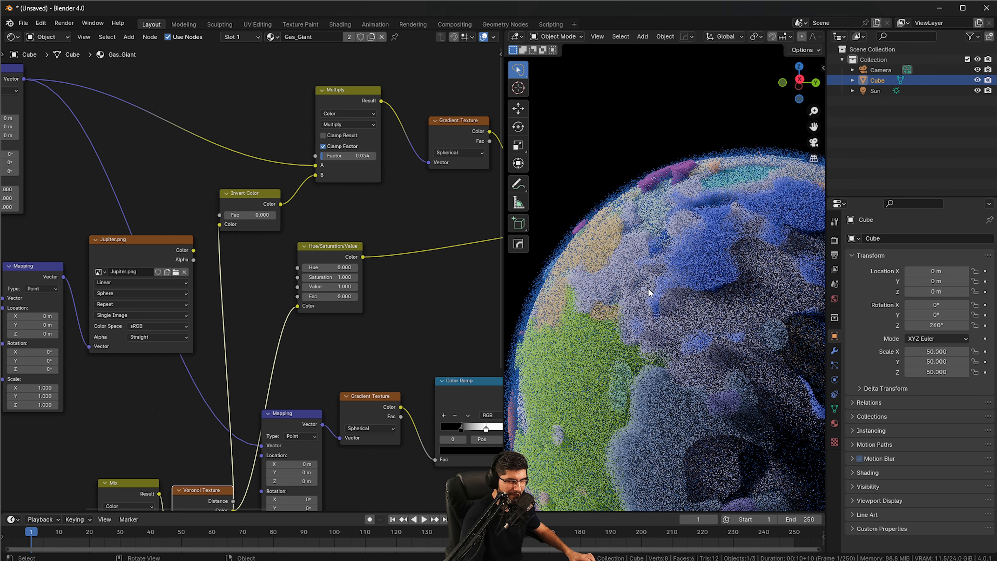
{"action": "scroll", "coordinate": [151, 217], "scroll_direction": "down", "scroll_amount": 1}
- Try a Scale of 12.8 on the Voronoi Texture
{"action": "middle_click_drag", "start_coordinate": [152, 217], "coordinate": [196, 240]}
{"action": "middle_click_drag", "start_coordinate": [295, 264], "coordinate": [304, 151]}
{"action": "scroll", "coordinate": [324, 213], "scroll_direction": "down", "scroll_amount": 2}
{"action": "middle_click_drag", "start_coordinate": [327, 244], "coordinate": [266, 241]}
{"action": "middle_click_drag", "start_coordinate": [170, 218], "coordinate": [283, 227]}
{"action": "mouse_move", "coordinate": [236, 236]}
{"action": "left_mouse_down"}
{"action": "mouse_move", "coordinate": [210, 268]}
{"action": "mouse_move", "coordinate": [253, 235]}
{"action": "left_mouse_up"}
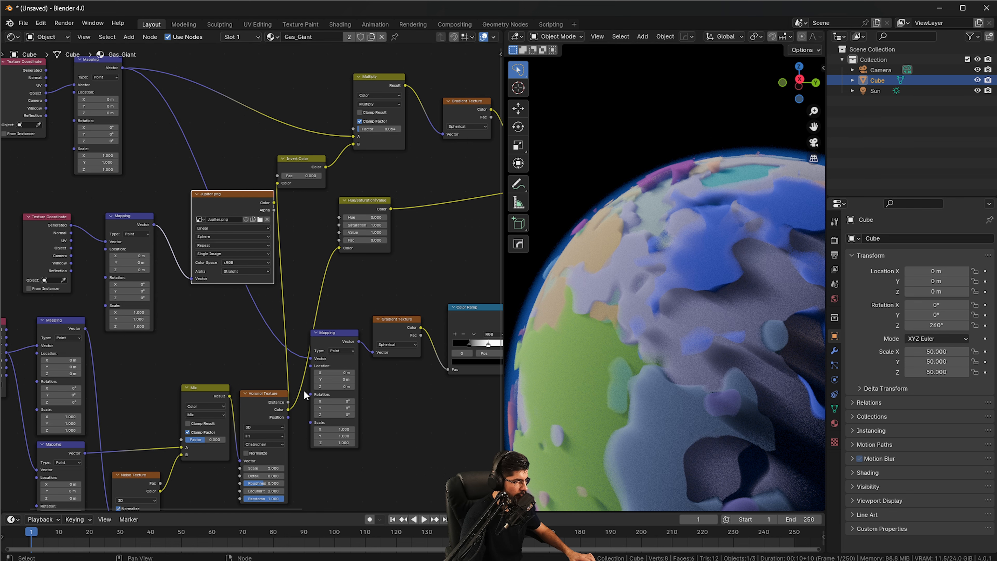
{"action": "scroll", "coordinate": [307, 395], "scroll_direction": "up", "scroll_amount": 4}
{"action": "middle_click_drag", "start_coordinate": [306, 395], "coordinate": [373, 290]}
{"action": "scroll", "coordinate": [226, 150], "scroll_direction": "up", "scroll_amount": 2}
{"action": "middle_click_drag", "start_coordinate": [333, 346], "coordinate": [199, 136]}
{"action": "scroll", "coordinate": [223, 231], "scroll_direction": "up", "scroll_amount": 6}
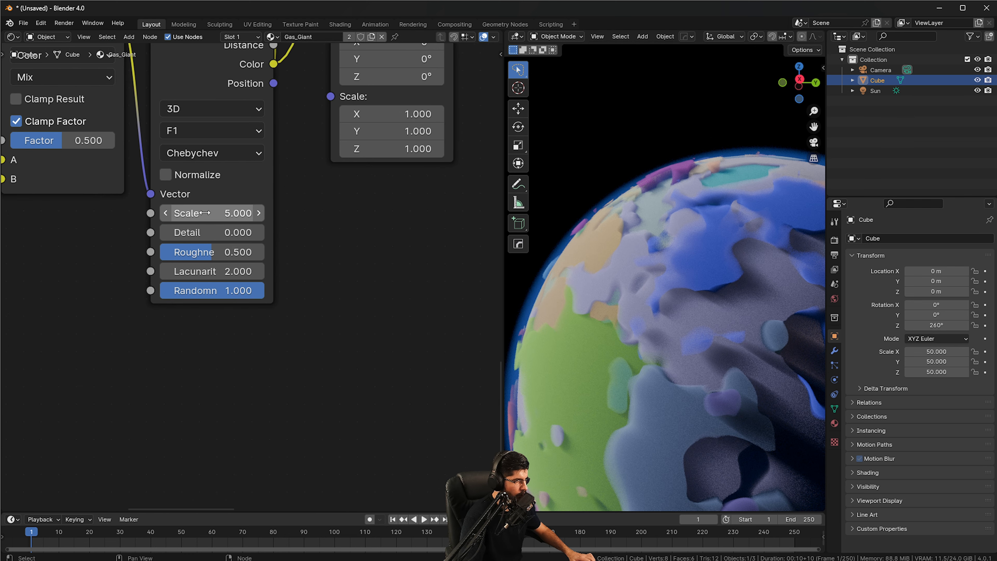
{"action": "left_click_drag", "start_coordinate": [205, 213], "coordinate": [256, 213]}
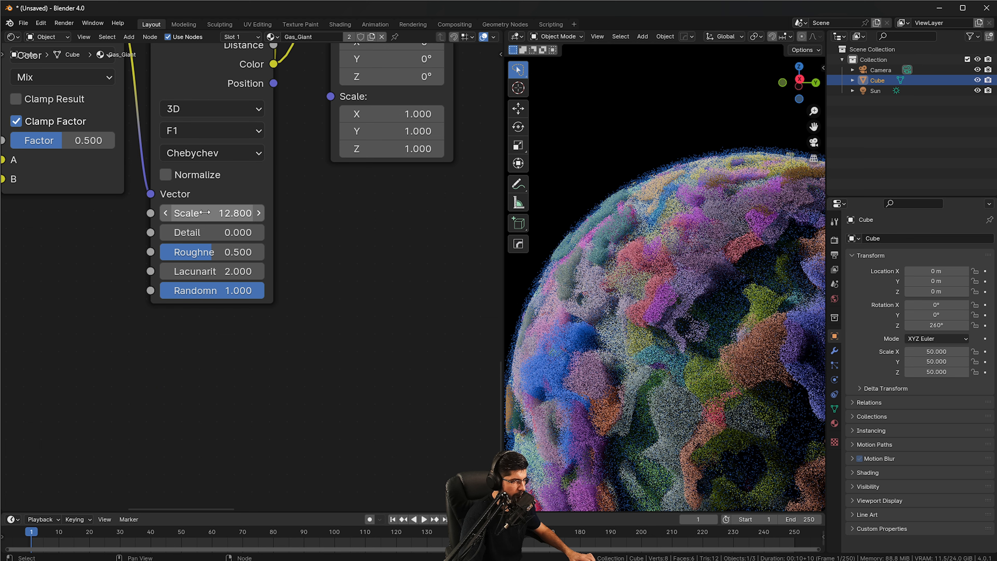
- Set the Voronoi Texture's Scale to 10 and its Detail to 15
{"action": "middle_click_drag", "start_coordinate": [202, 316], "coordinate": [260, 354]}
{"action": "scroll", "coordinate": [260, 354], "scroll_direction": "down", "scroll_amount": 1}
{"action": "middle_click_drag", "start_coordinate": [233, 321], "coordinate": [269, 339]}
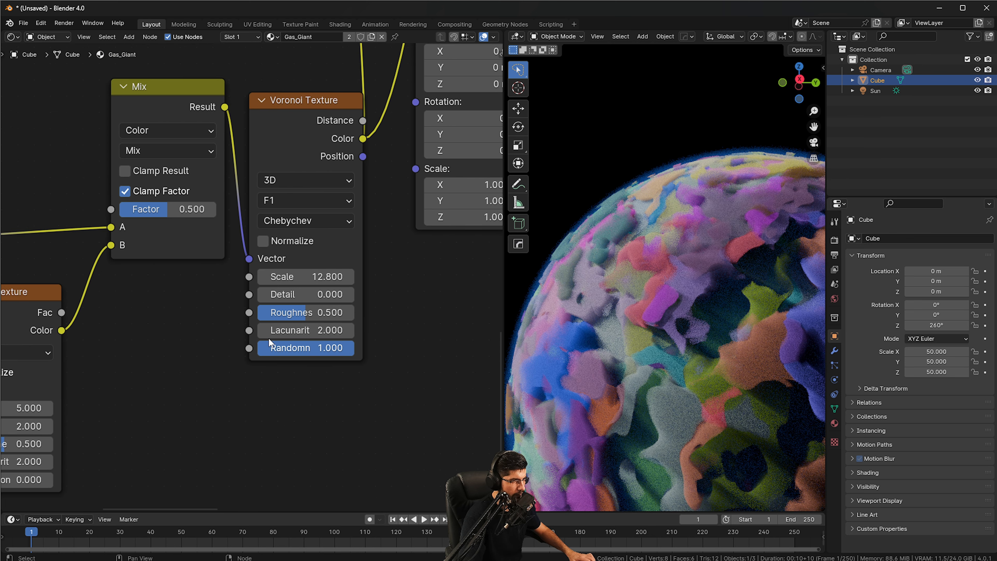
{"action": "left_click", "coordinate": [317, 276]}
{"action": "type", "text": "10"}
{"action": "key", "text": "Return"}
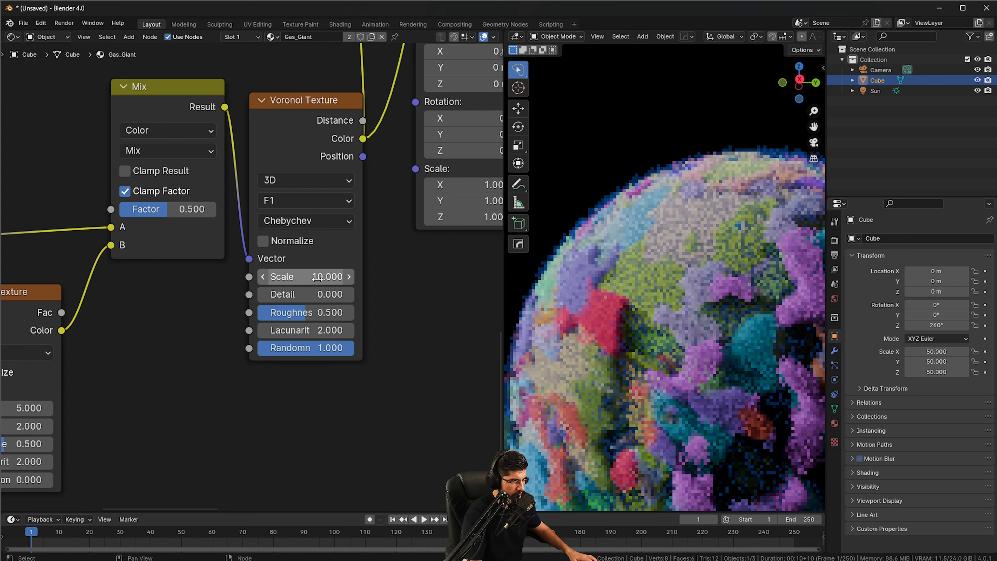
{"action": "left_click", "coordinate": [321, 296]}
{"action": "type", "text": "15"}
{"action": "key", "text": "Return"}
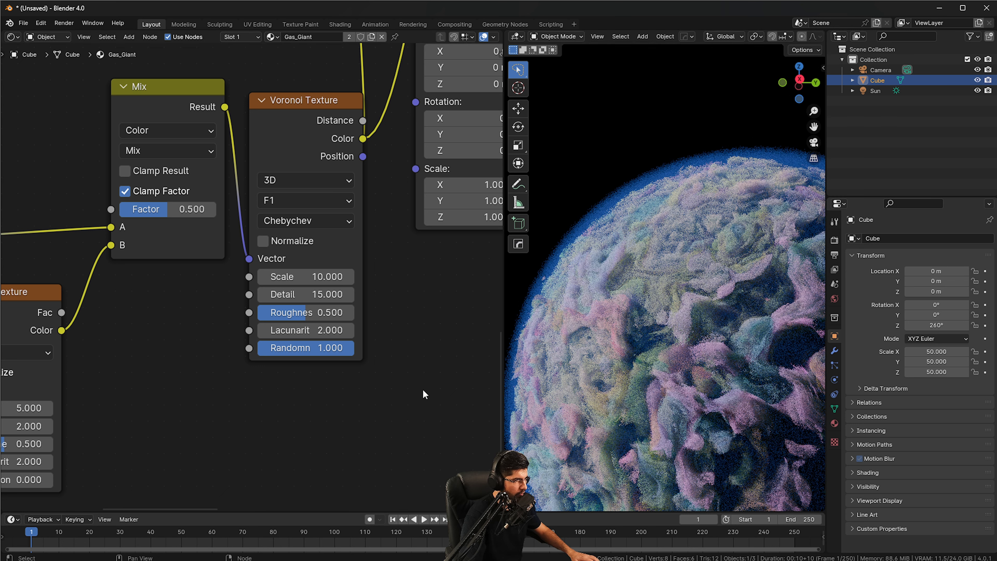
- Try a Lacunarity of 1 on the Voronoi Texture
{"action": "left_click_drag", "start_coordinate": [310, 334], "coordinate": [295, 334]}
{"action": "left_click", "coordinate": [311, 334]}
{"action": "type", "text": "1"}
{"action": "key", "text": "Return"}
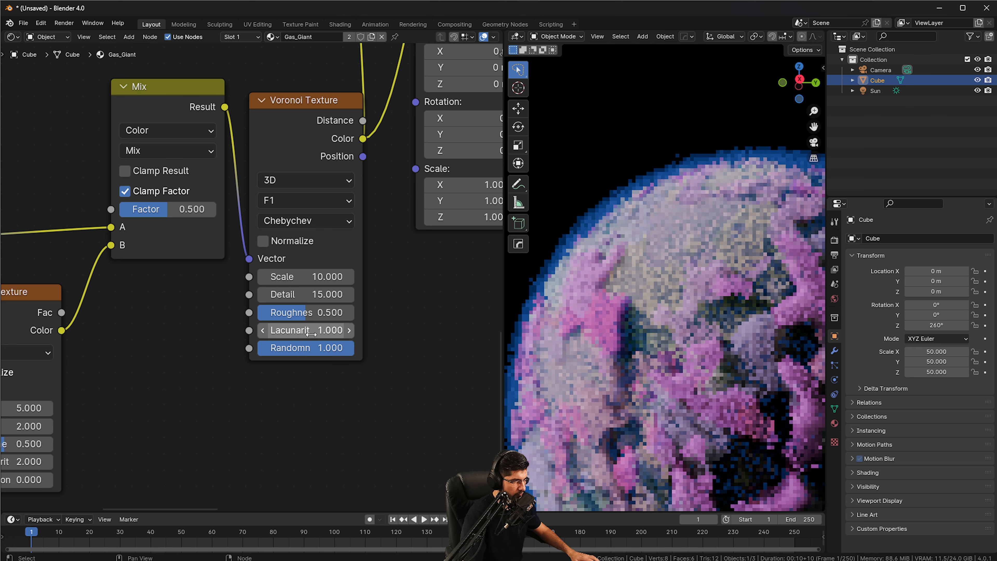
- Adjust the Factor of the Mix node feeding the Voronoi Texture to 0.525
{"action": "middle_click_drag", "start_coordinate": [138, 374], "coordinate": [340, 292]}
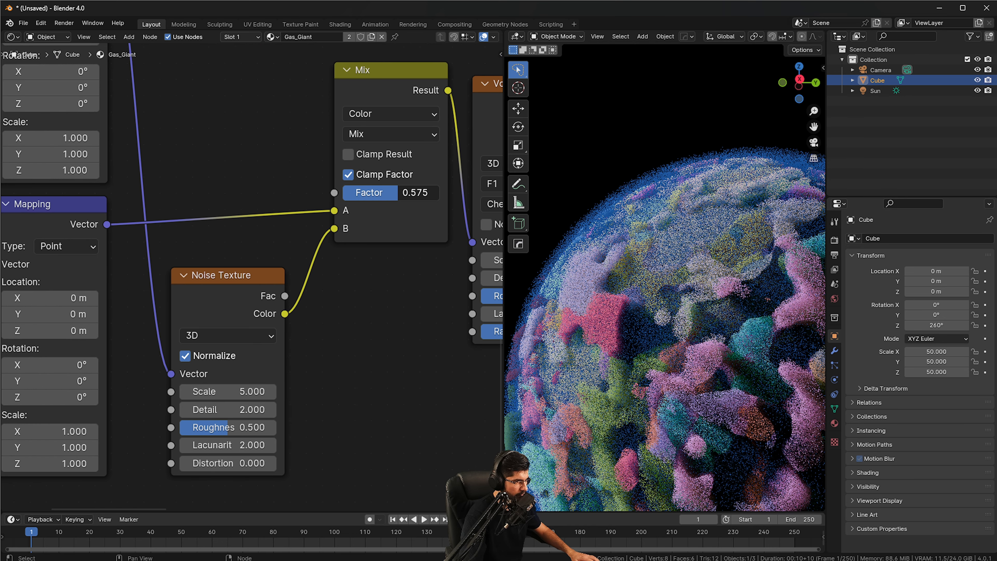
{"action": "left_click_drag", "start_coordinate": [398, 192], "coordinate": [400, 193]}
{"action": "middle_click_drag", "start_coordinate": [217, 311], "coordinate": [340, 262]}
{"action": "scroll", "coordinate": [340, 262], "scroll_direction": "down", "scroll_amount": 1}
{"action": "middle_click_drag", "start_coordinate": [381, 317], "coordinate": [263, 321]}
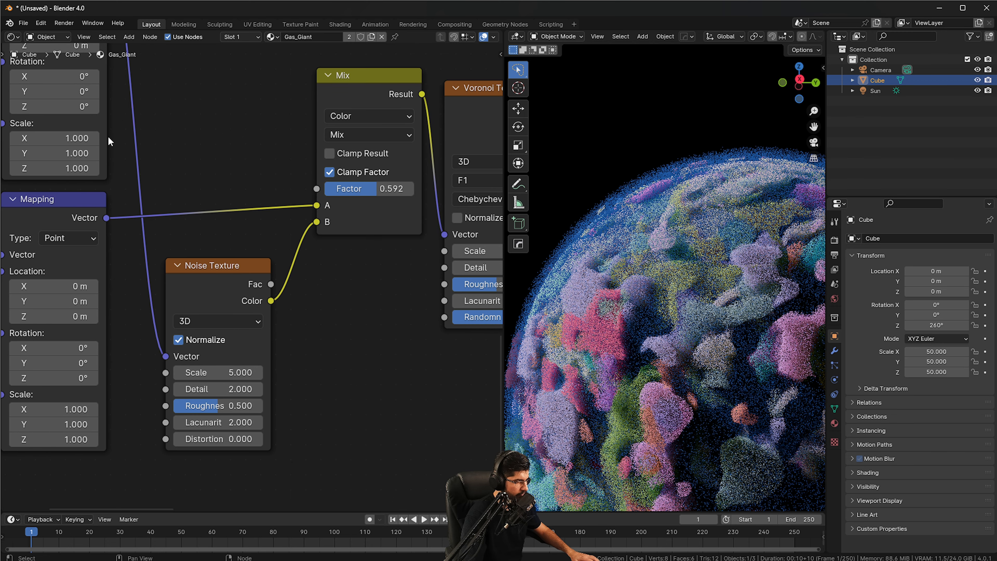
{"action": "scroll", "coordinate": [275, 347], "scroll_direction": "up", "scroll_amount": 1}
{"action": "left_click_drag", "start_coordinate": [392, 181], "coordinate": [381, 181]}
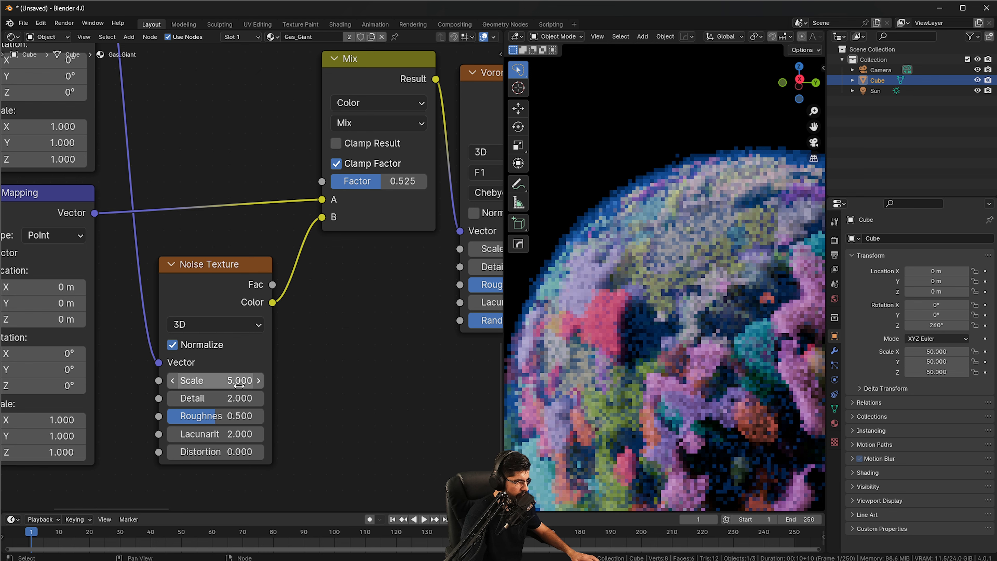
- Set the Noise Texture's Scale to -5
{"action": "left_click", "coordinate": [243, 380]}
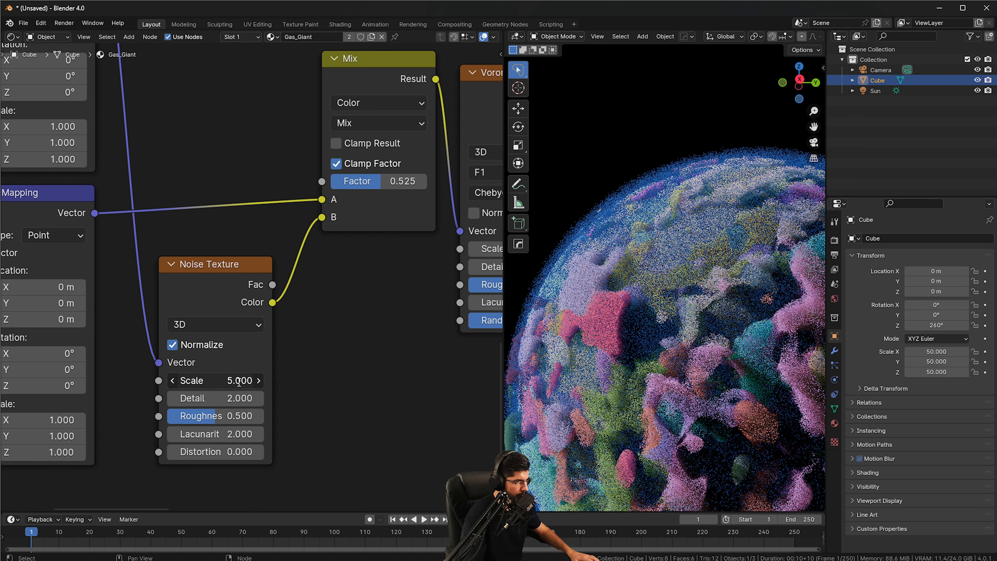
{"action": "type", "text": "-5"}
{"action": "key", "text": "Return"}
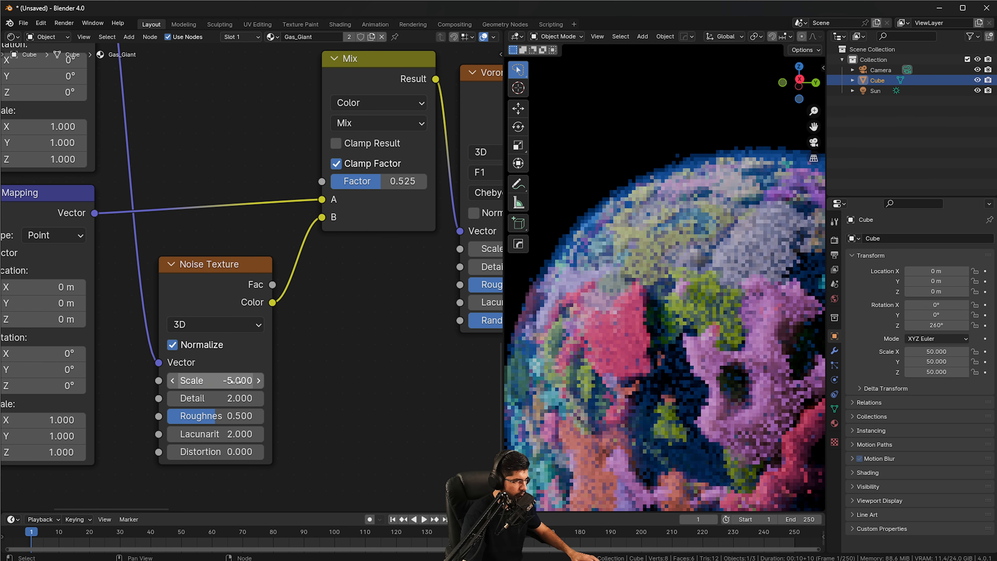
{"action": "middle_click_drag", "start_coordinate": [252, 397], "coordinate": [232, 344]}
{"action": "scroll", "coordinate": [257, 347], "scroll_direction": "down", "scroll_amount": 1}
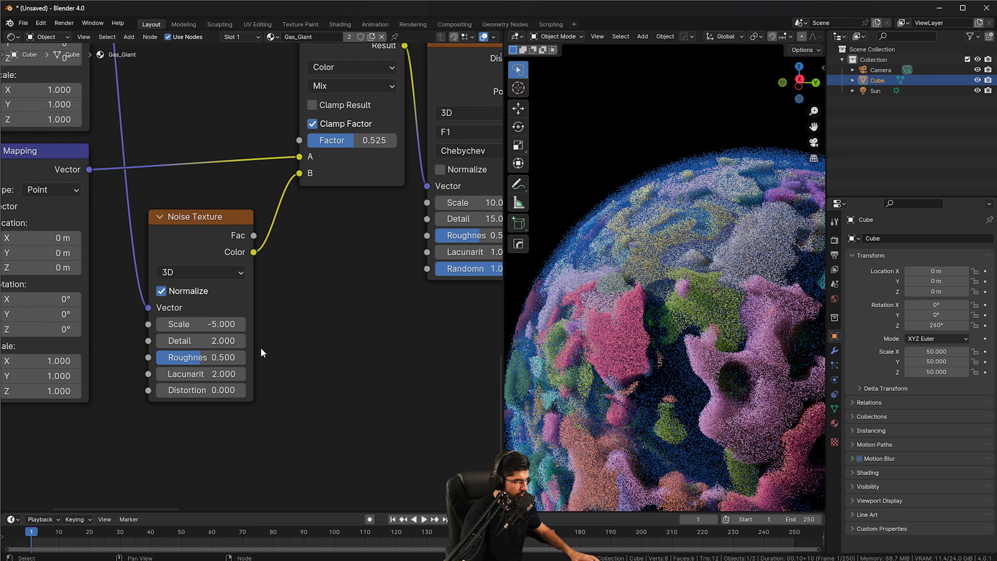
- Compare Lacunarity values of 2 and 3 on the Voronoi Texture and settle on 2
{"action": "scroll", "coordinate": [260, 348], "scroll_direction": "up", "scroll_amount": 1}
{"action": "middle_click_drag", "start_coordinate": [302, 332], "coordinate": [29, 384]}
{"action": "left_click", "coordinate": [226, 303]}
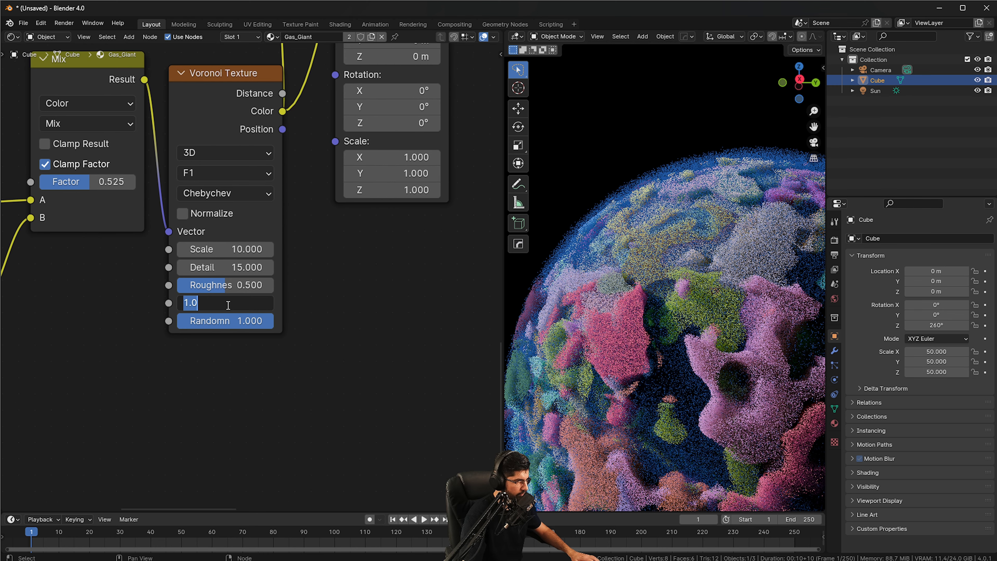
{"action": "type", "text": "2"}
{"action": "key", "text": "Return"}
{"action": "left_click", "coordinate": [233, 302]}
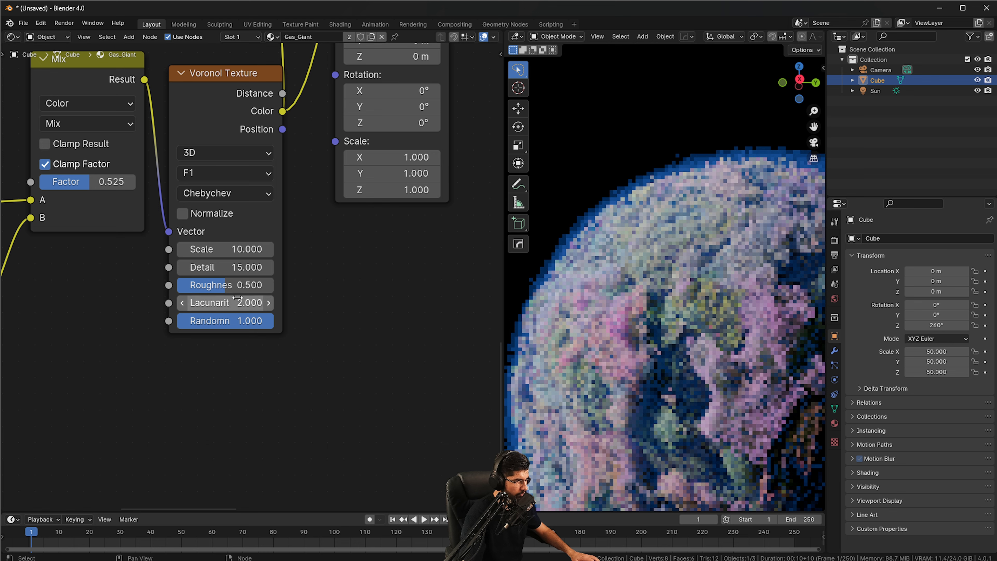
{"action": "type", "text": "3"}
{"action": "key", "text": "Return"}
{"action": "left_click", "coordinate": [234, 303]}
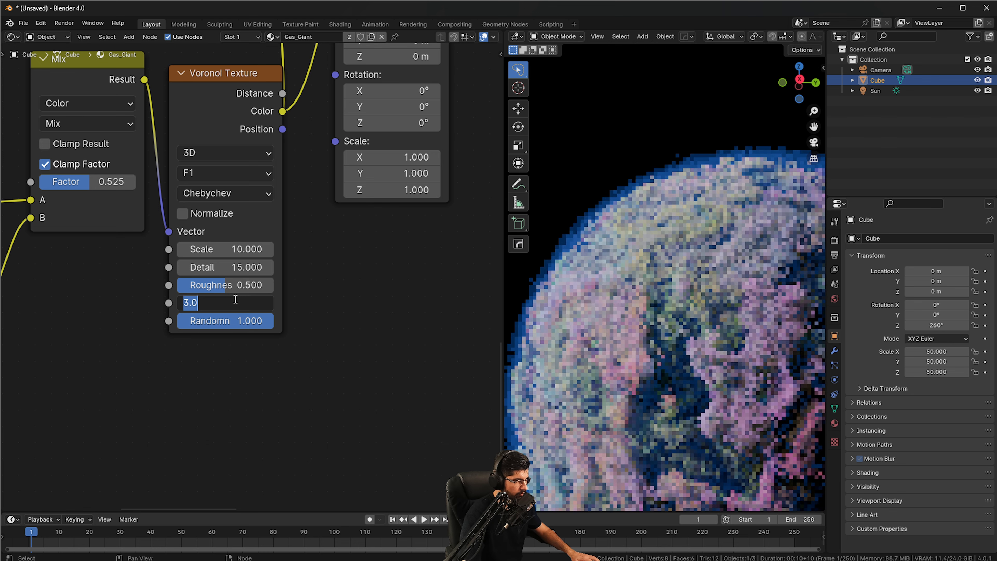
{"action": "type", "text": "2"}
{"action": "key", "text": "Return"}
- Try Distortion values of 8.7 and 5 on the Noise Texture and settle on 4
{"action": "middle_click_drag", "start_coordinate": [211, 339], "coordinate": [329, 291]}
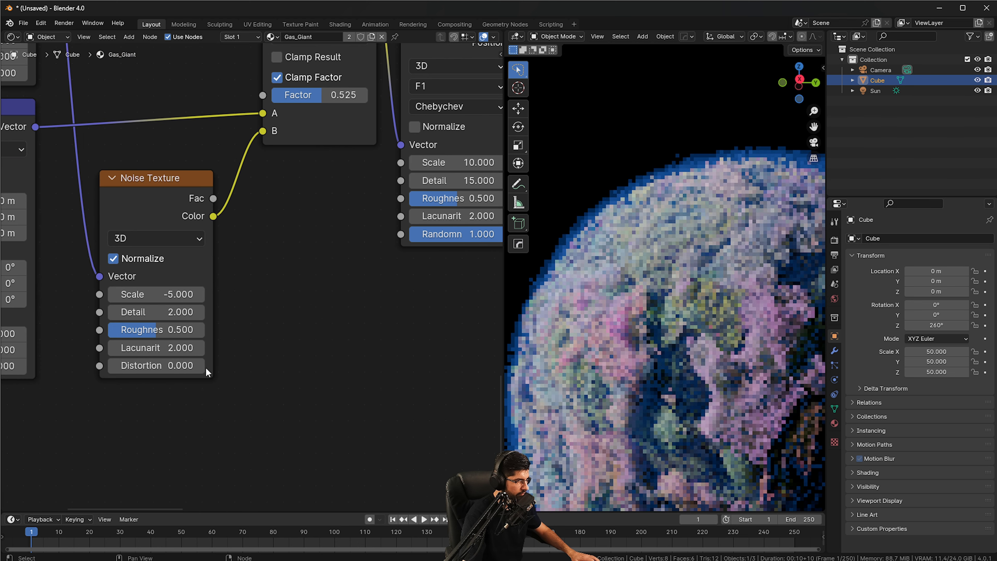
{"action": "middle_click_drag", "start_coordinate": [206, 367], "coordinate": [263, 367]}
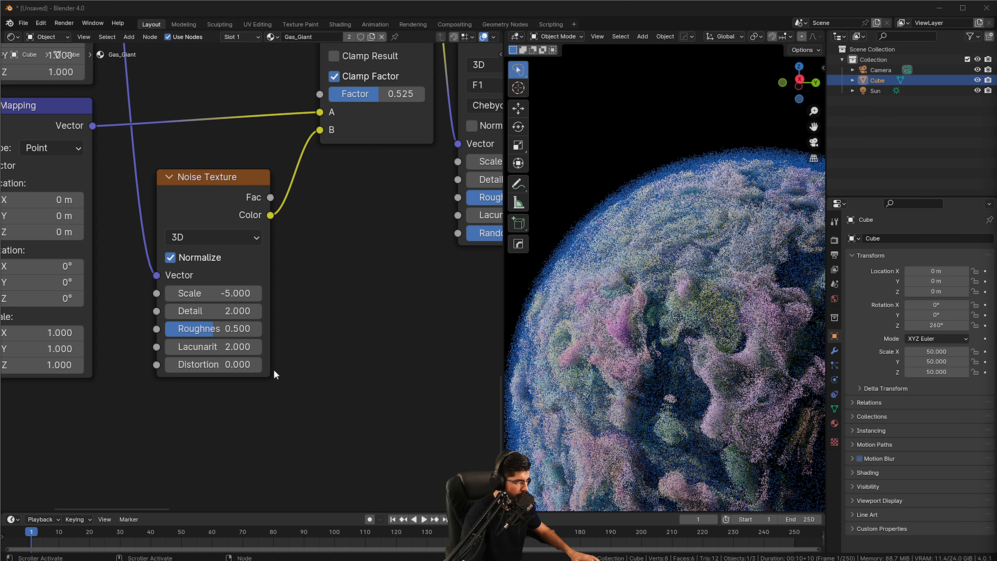
{"action": "left_click_drag", "start_coordinate": [225, 365], "coordinate": [258, 365]}
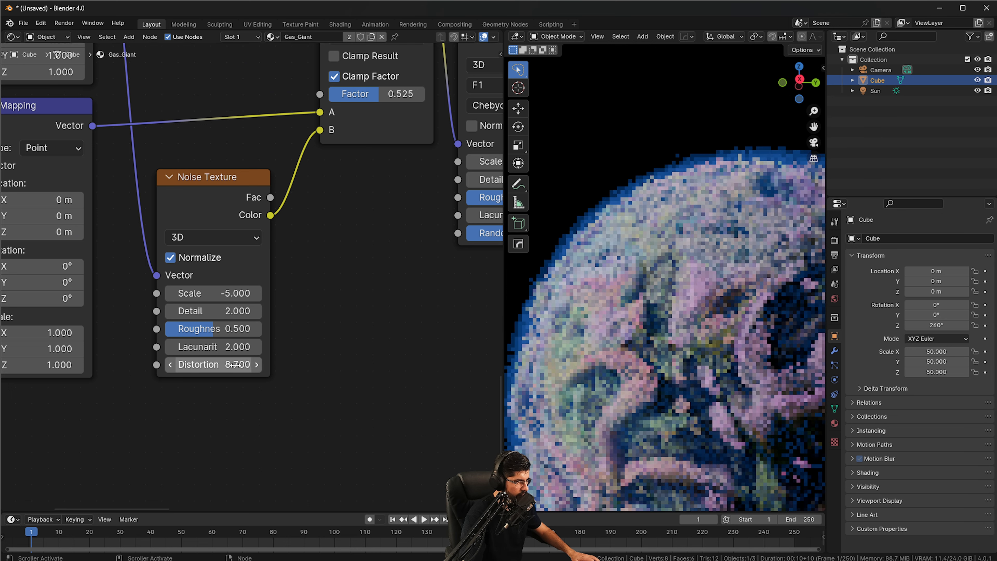
{"action": "left_click", "coordinate": [211, 365]}
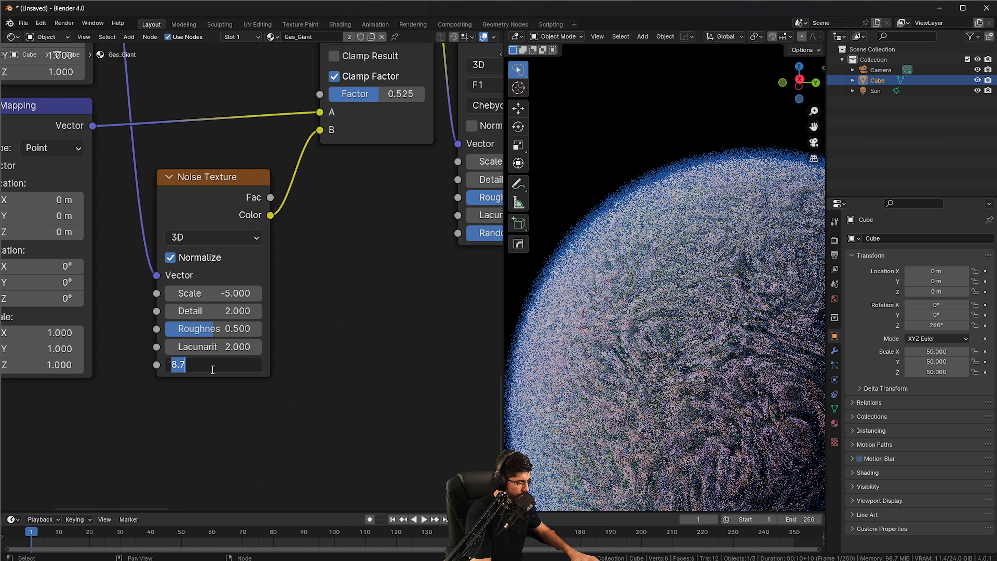
{"action": "type", "text": "5"}
{"action": "key", "text": "Return"}
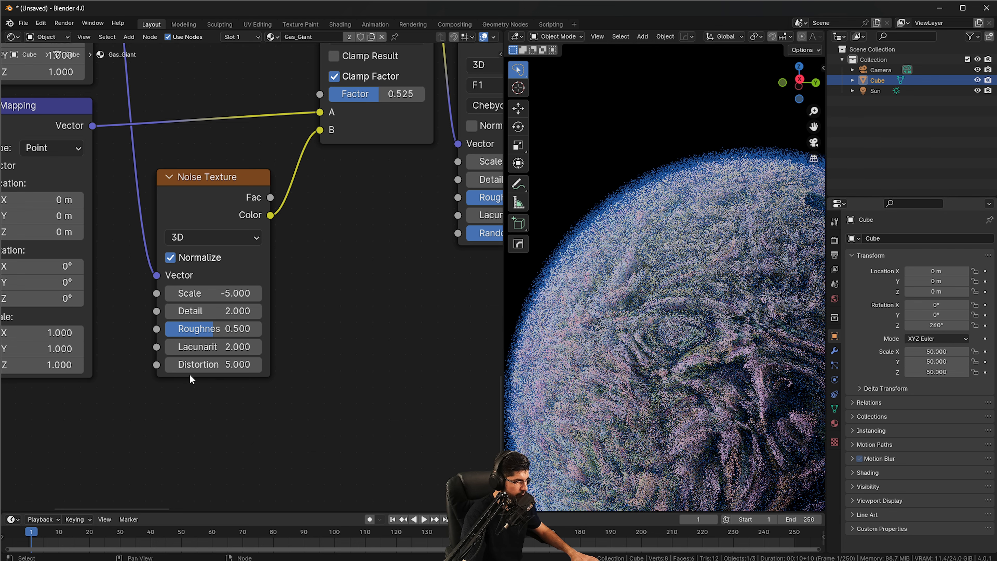
{"action": "left_click", "coordinate": [192, 369]}
{"action": "key", "text": "Return"}
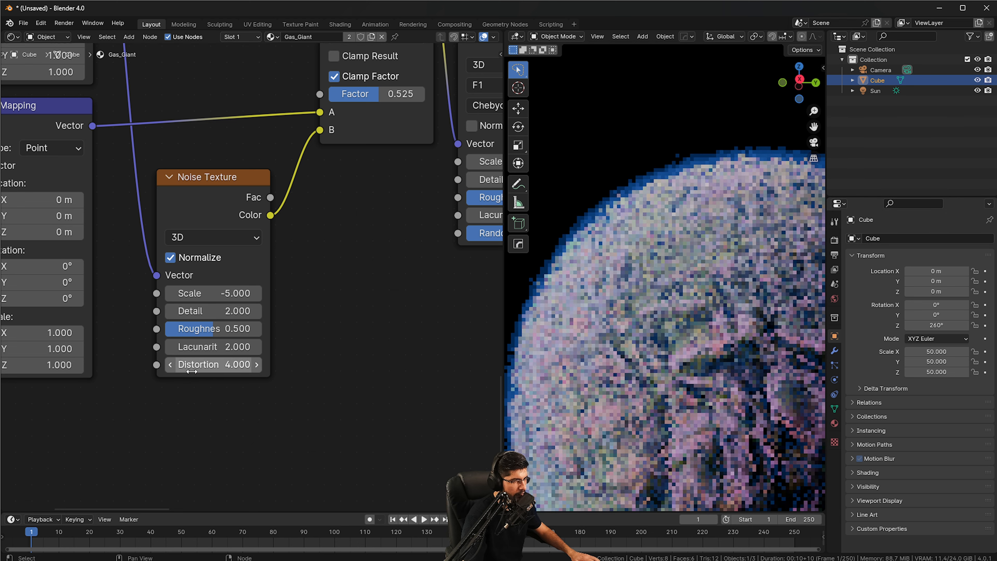
- Set the Noise Texture's Detail to 11.3
{"action": "left_click", "coordinate": [230, 311]}
{"action": "type", "text": "11.3"}
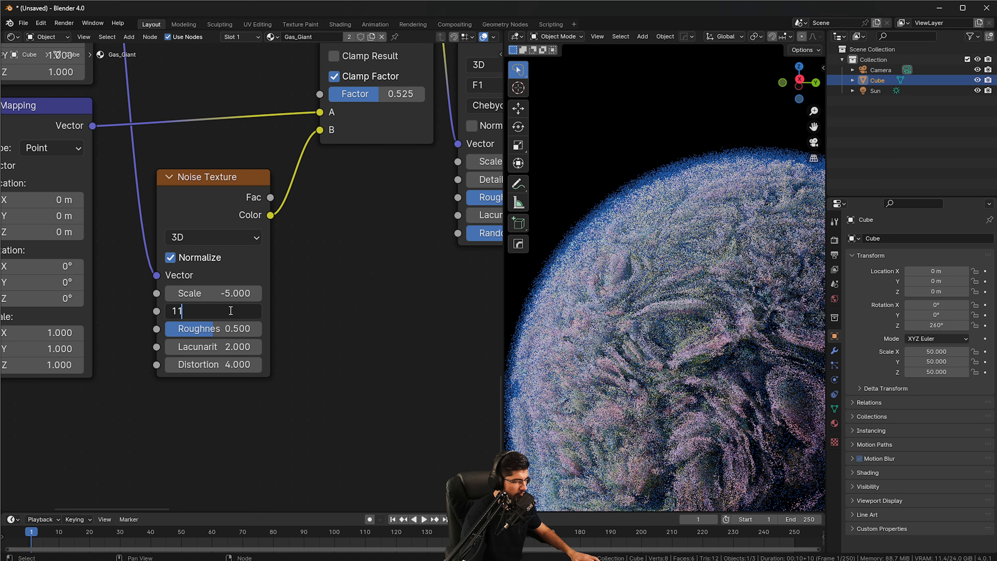
{"action": "key", "text": "Return"}
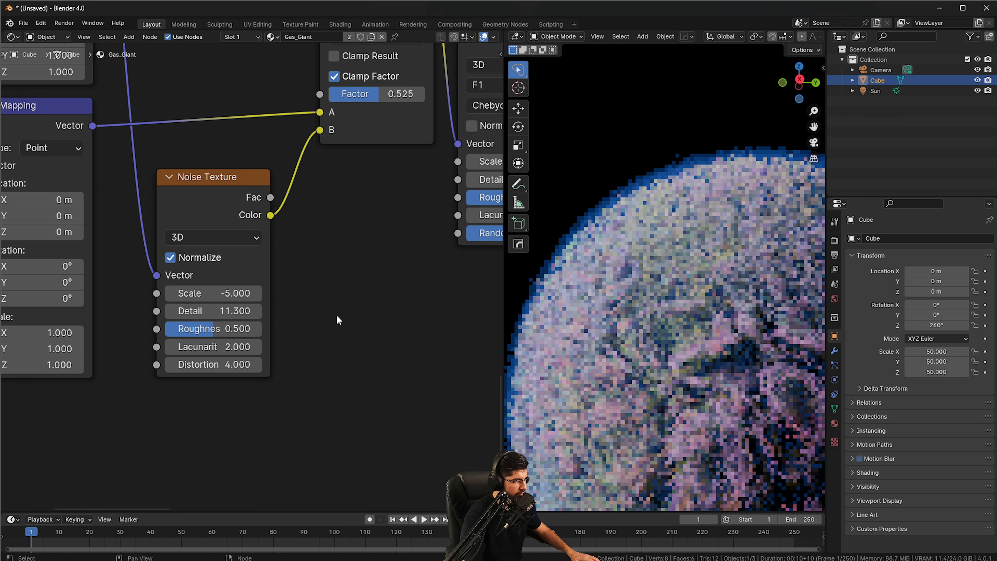
- Review the full Gas_Giant node tree and inspect the planet from a different angle
{"action": "middle_click_drag", "start_coordinate": [231, 220], "coordinate": [266, 275]}
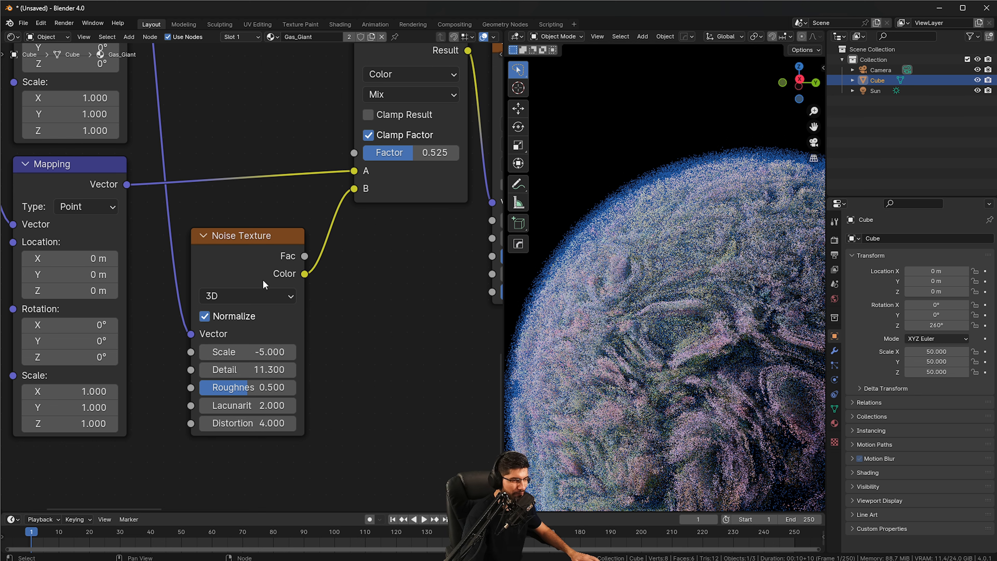
{"action": "scroll", "coordinate": [236, 293], "scroll_direction": "down", "scroll_amount": 4}
{"action": "middle_click_drag", "start_coordinate": [231, 293], "coordinate": [229, 457]}
{"action": "scroll", "coordinate": [259, 275], "scroll_direction": "down", "scroll_amount": 3}
{"action": "scroll", "coordinate": [307, 276], "scroll_direction": "down", "scroll_amount": 6}
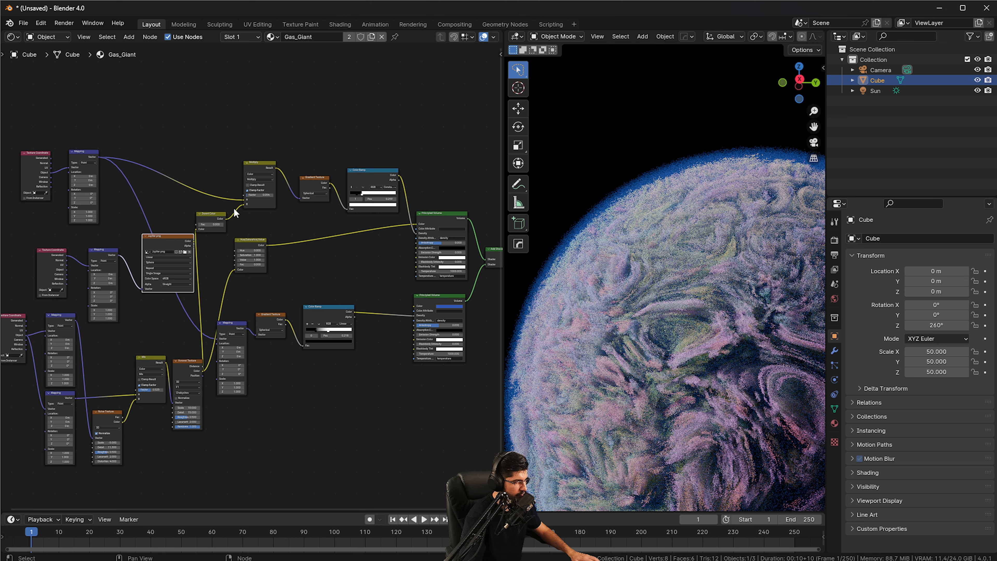
{"action": "middle_click_drag", "start_coordinate": [716, 351], "coordinate": [671, 271]}
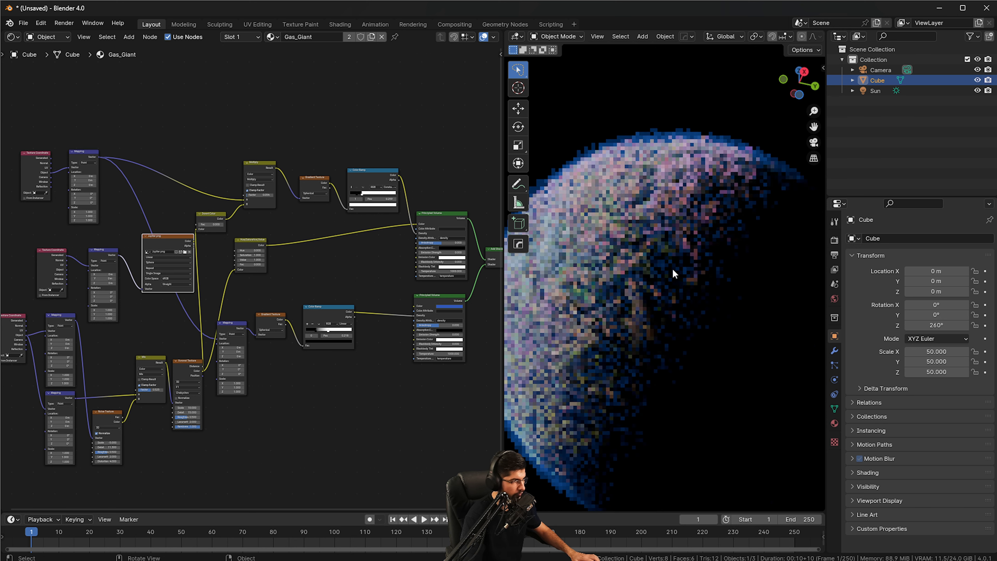